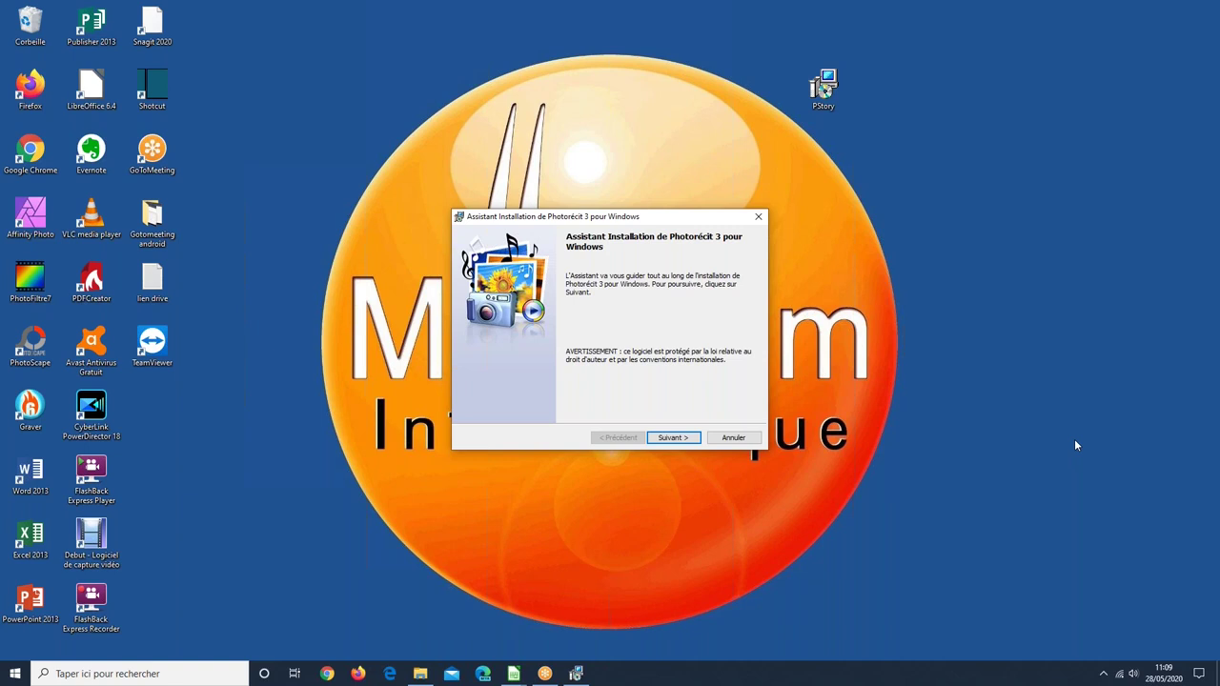
{"action": "left_click", "coordinate": [1032, 469]}
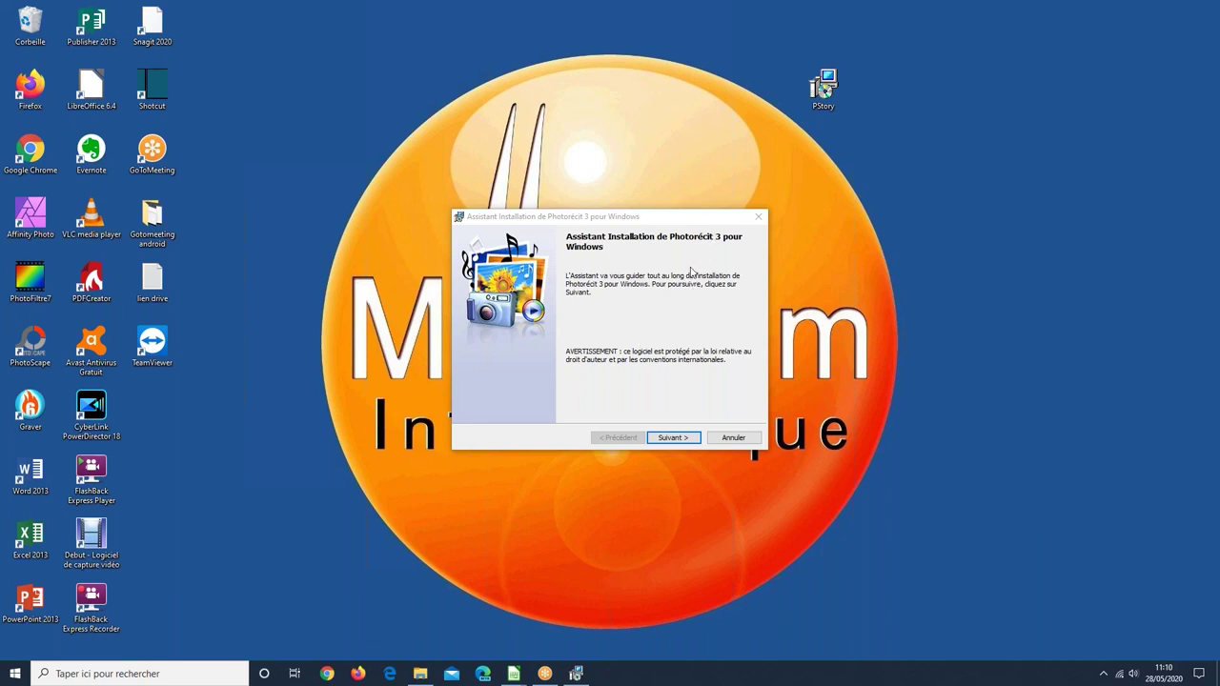
{"action": "left_click", "coordinate": [668, 444]}
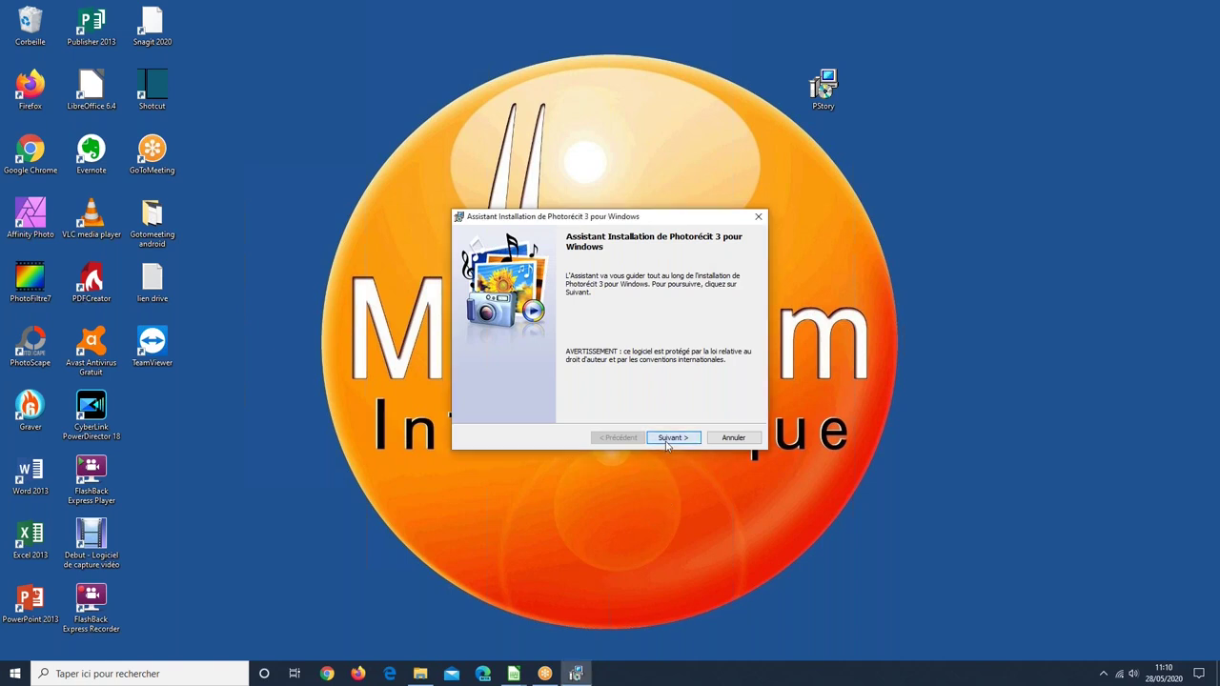
{"action": "left_click", "coordinate": [668, 442]}
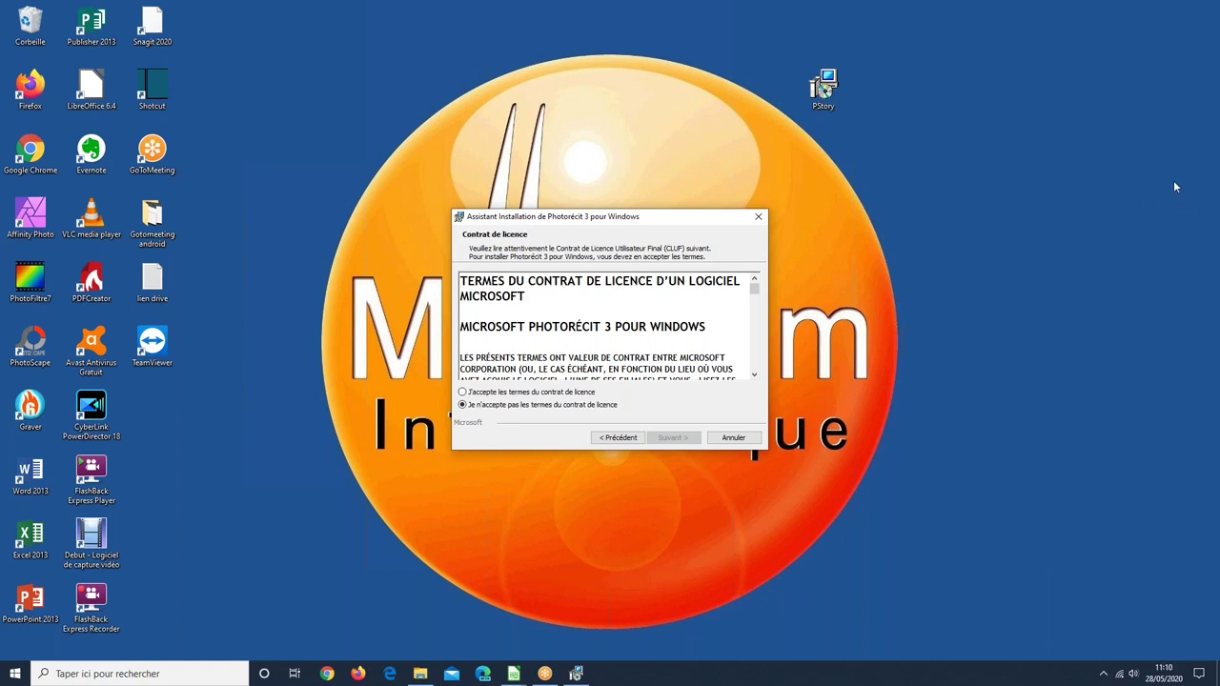
{"action": "left_click", "coordinate": [1095, 188]}
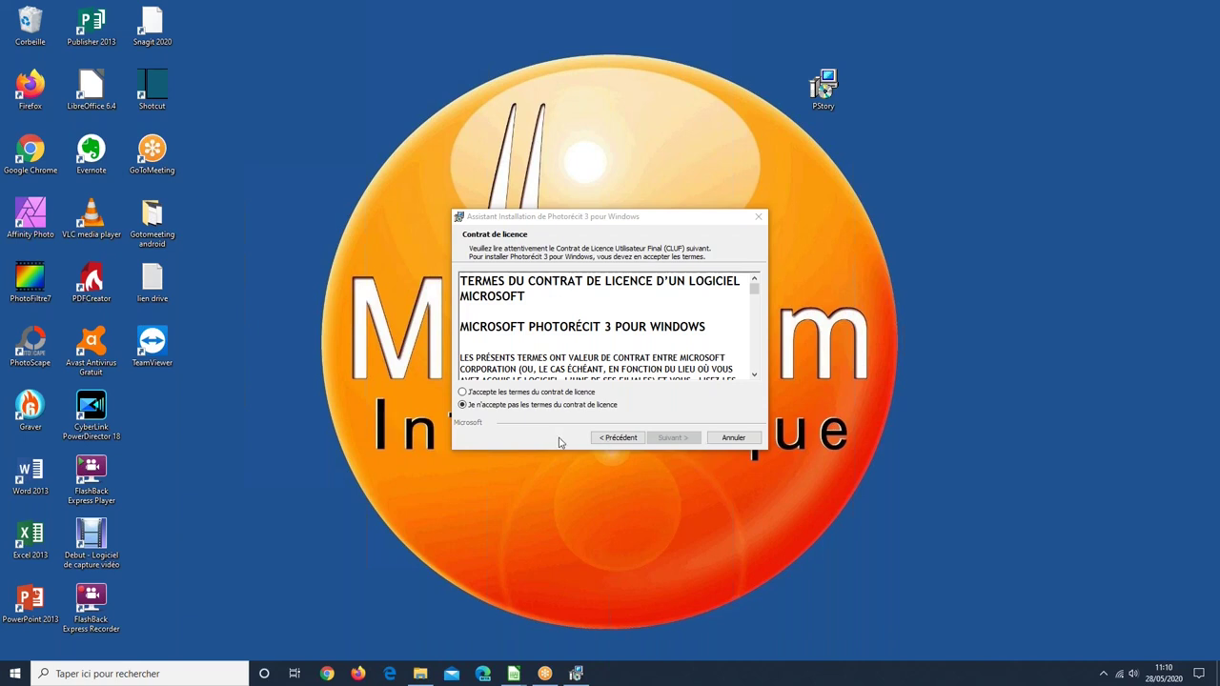
{"action": "left_click", "coordinate": [620, 438]}
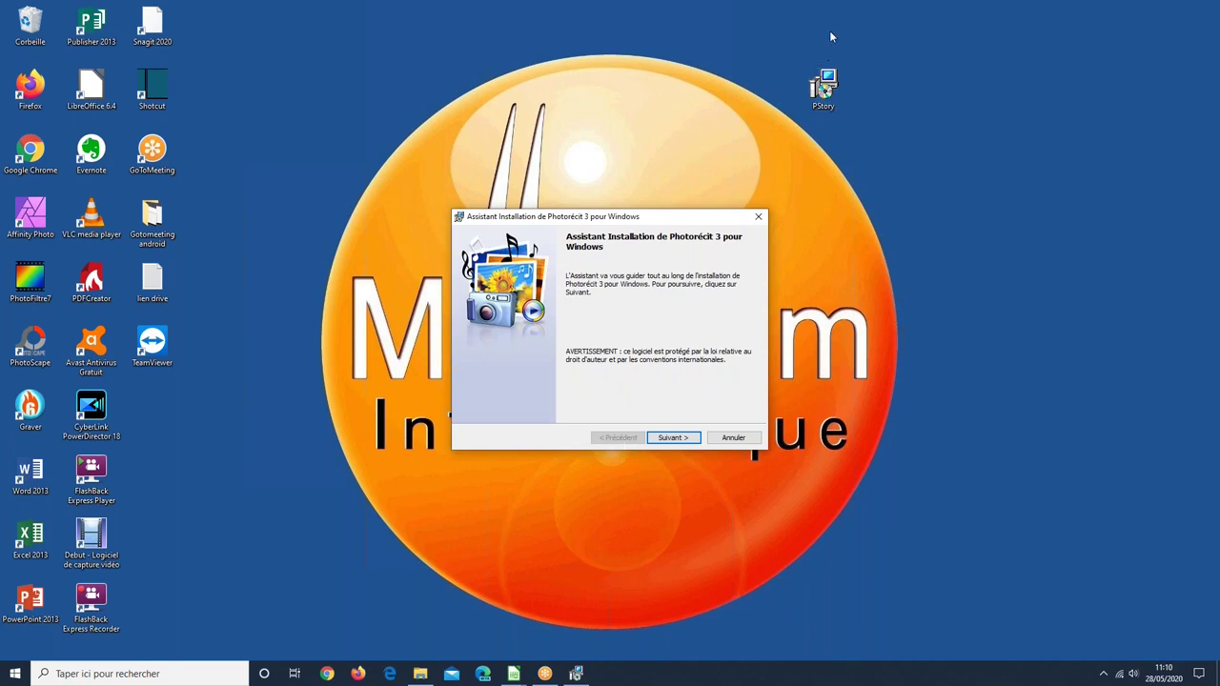
- Go past the welcome page of the Photorécit 3 setup wizard and accept the licence agreement terms
{"action": "left_click", "coordinate": [822, 86]}
{"action": "left_click", "coordinate": [674, 437]}
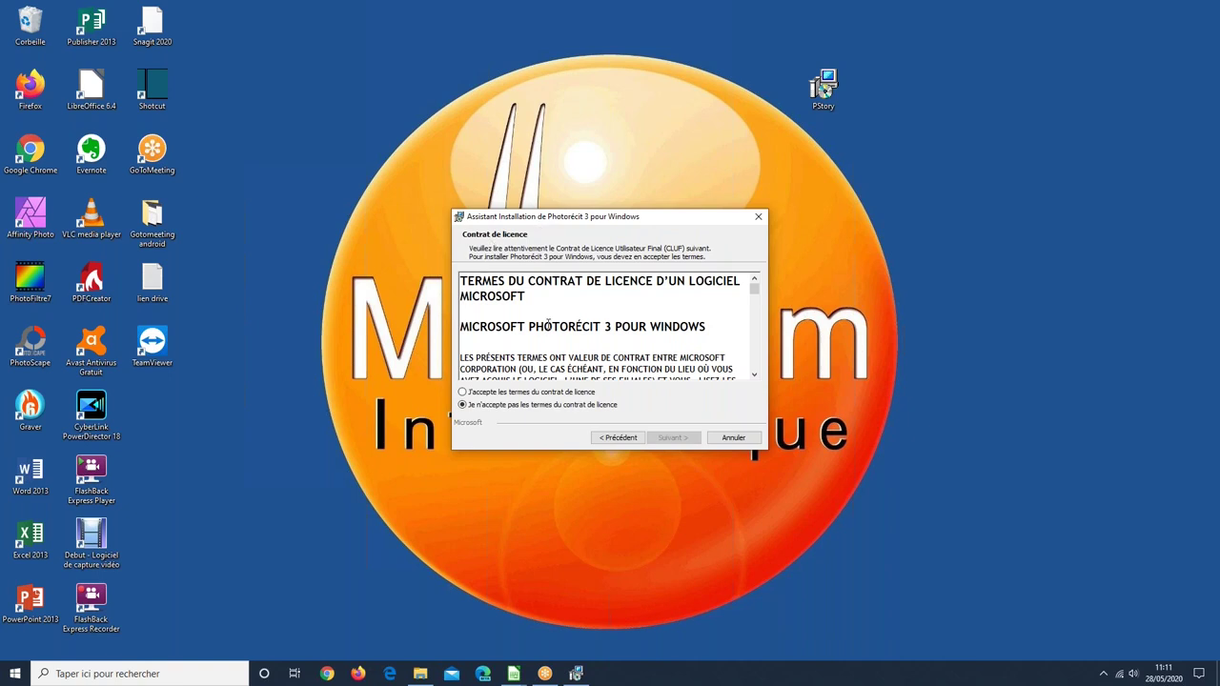
{"action": "left_click", "coordinate": [464, 393]}
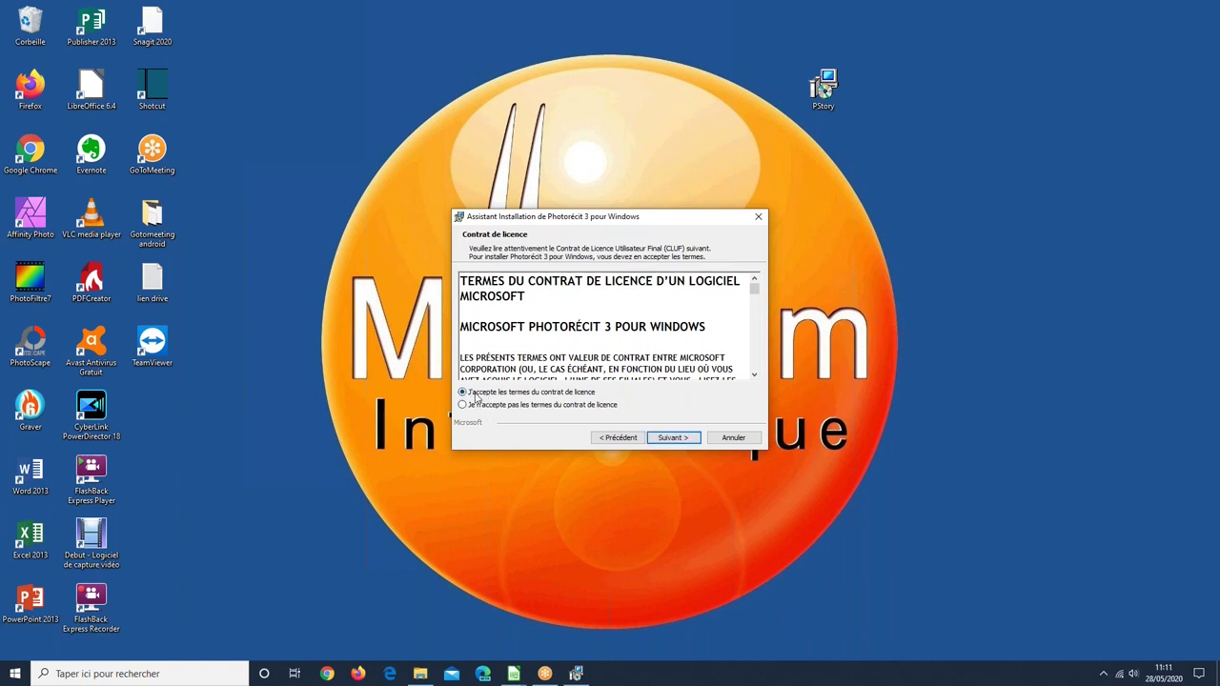
{"action": "left_click", "coordinate": [672, 439]}
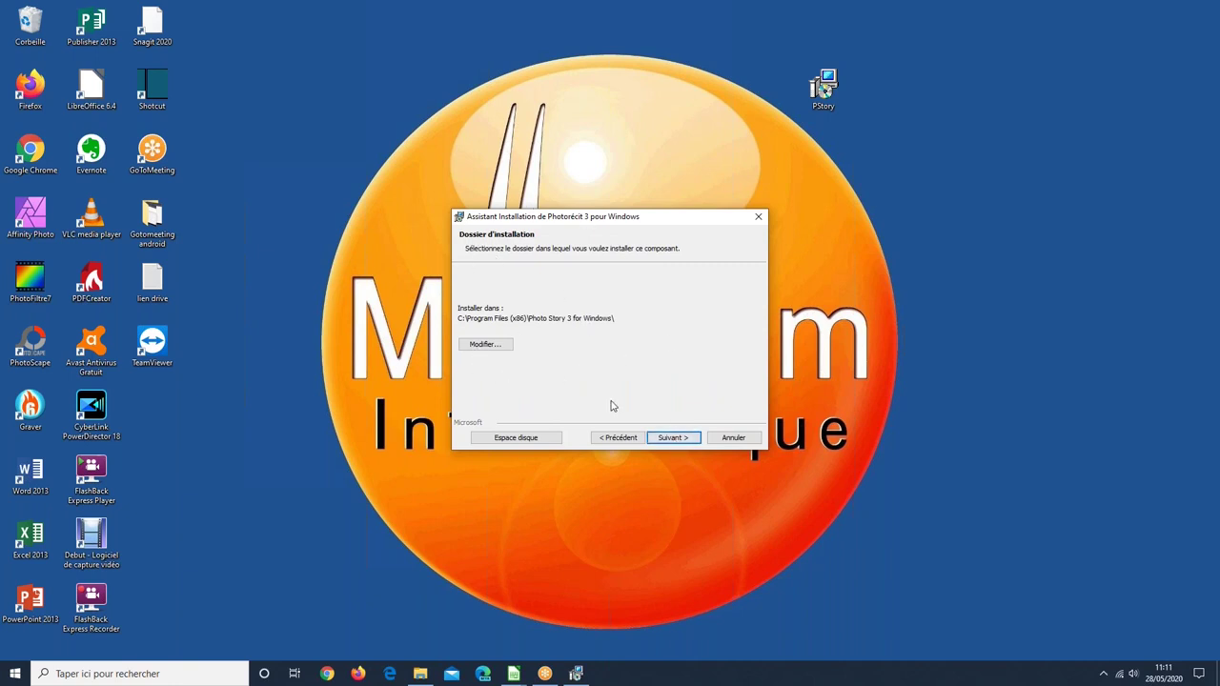
- Install Photorécit 3 in the proposed Photo Story 3 for Windows folder and finish the setup wizard
{"action": "left_click", "coordinate": [673, 438]}
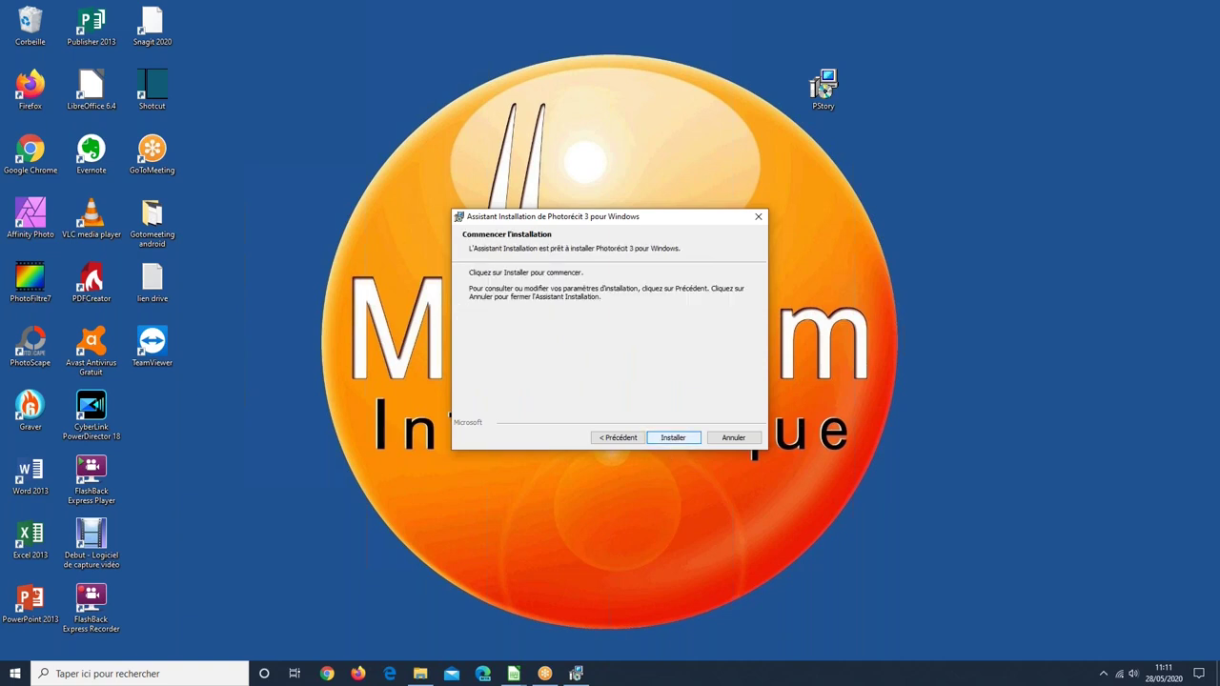
{"action": "left_click", "coordinate": [673, 439]}
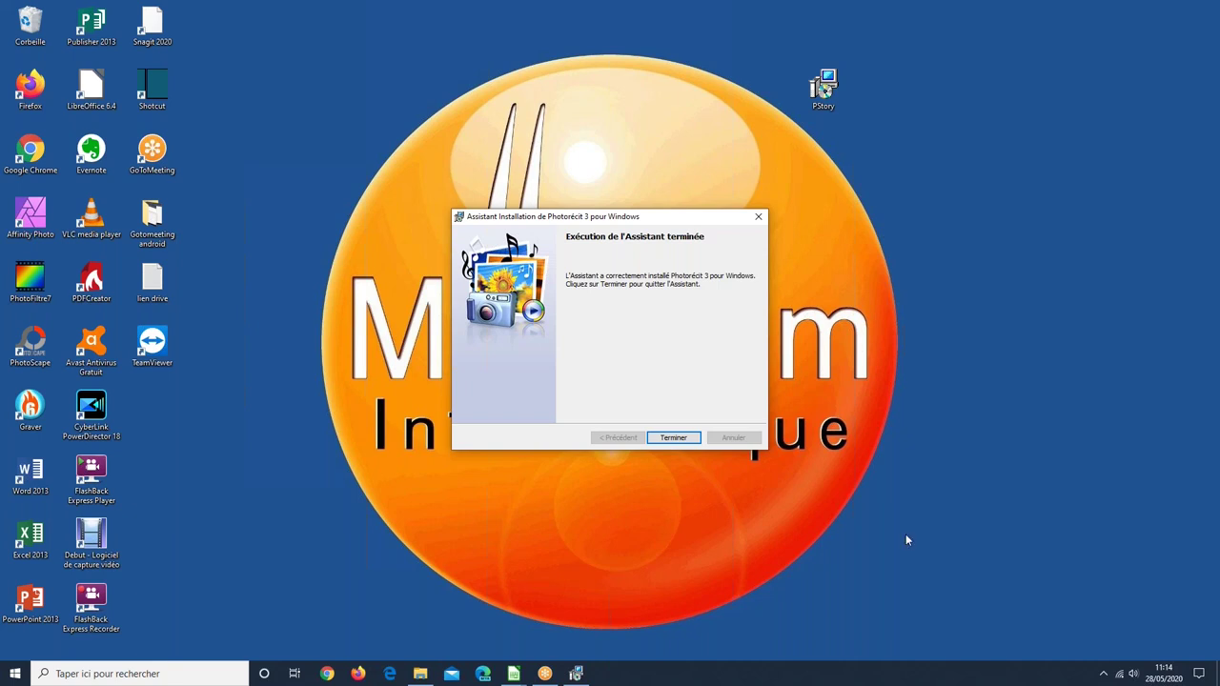
{"action": "left_click", "coordinate": [663, 439]}
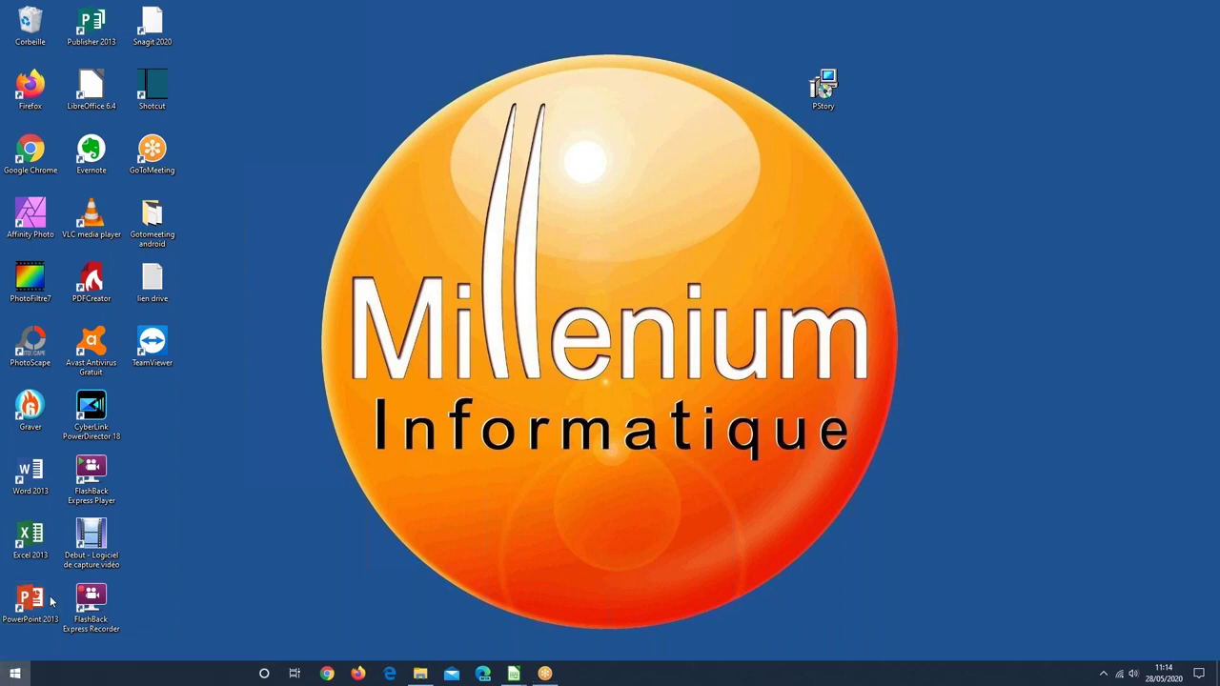
- Create a desktop shortcut for Photorécit 3 pour Windows from the list of installed applications
{"action": "key", "text": "super"}
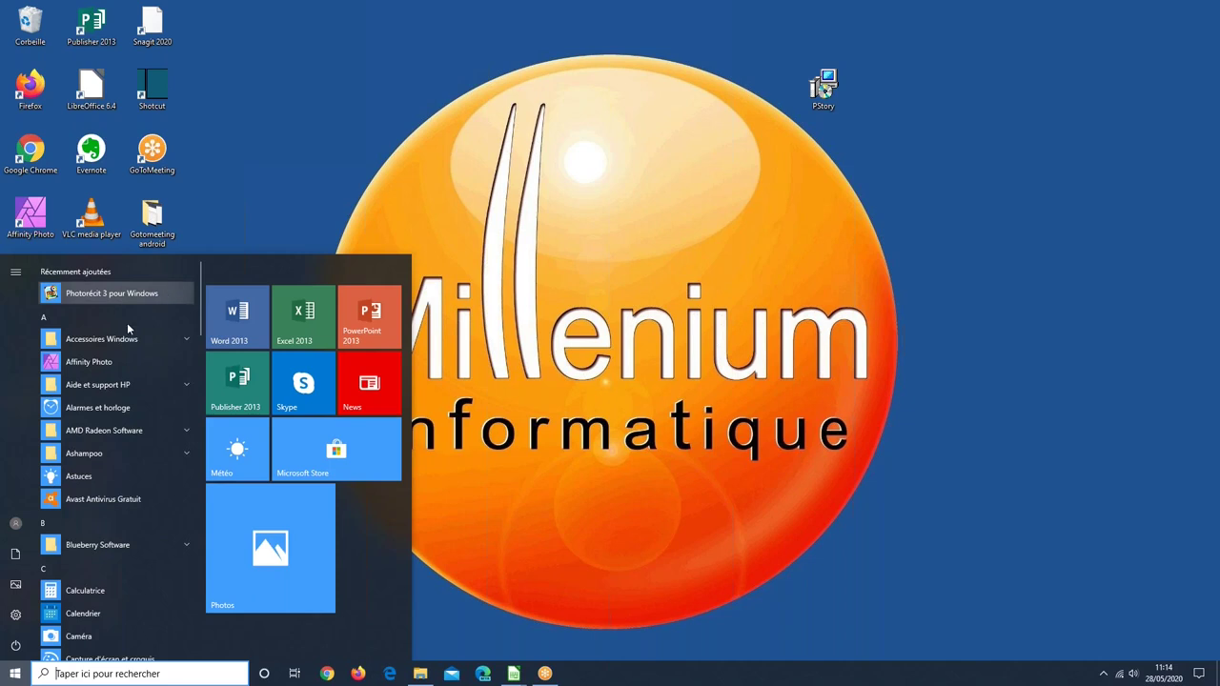
{"action": "scroll", "coordinate": [128, 362], "scroll_direction": "down", "scroll_amount": 10}
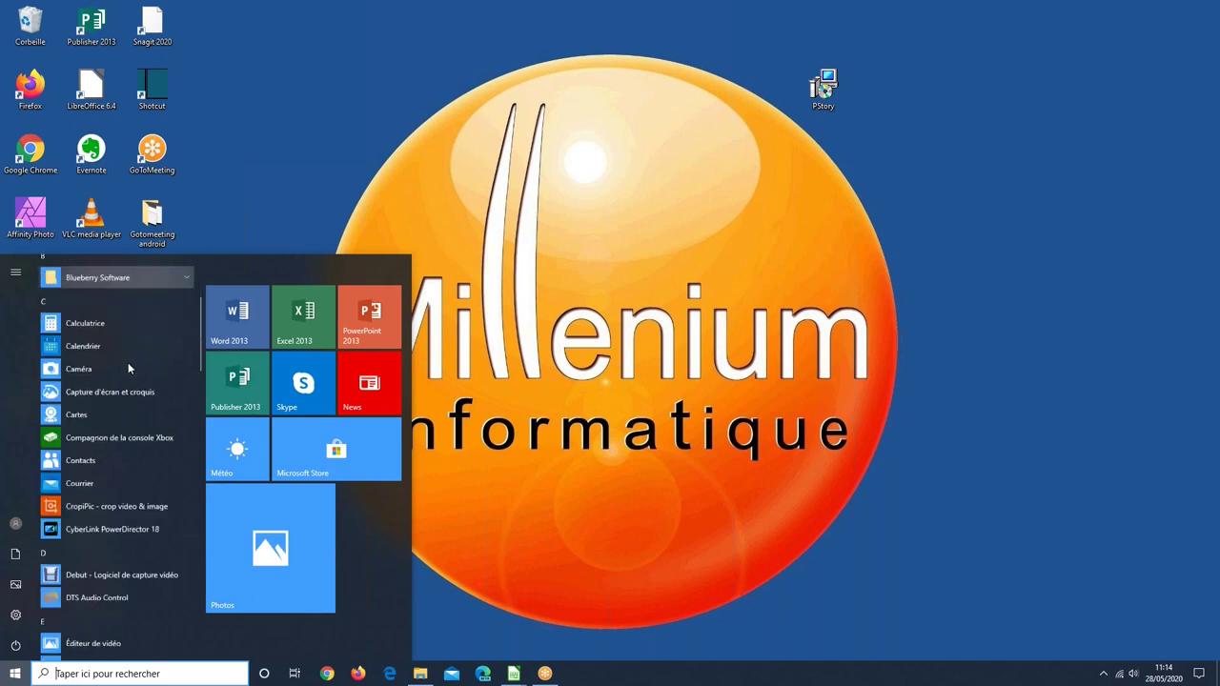
{"action": "scroll", "coordinate": [125, 381], "scroll_direction": "down", "scroll_amount": 3}
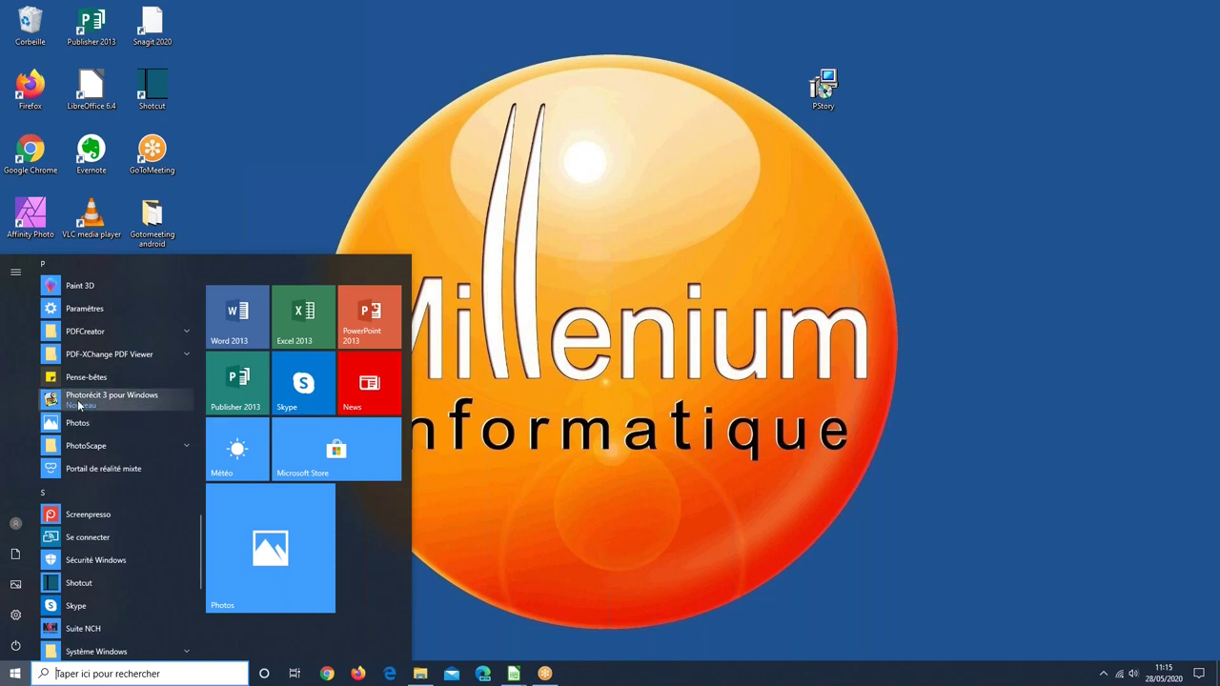
{"action": "left_click", "coordinate": [79, 406]}
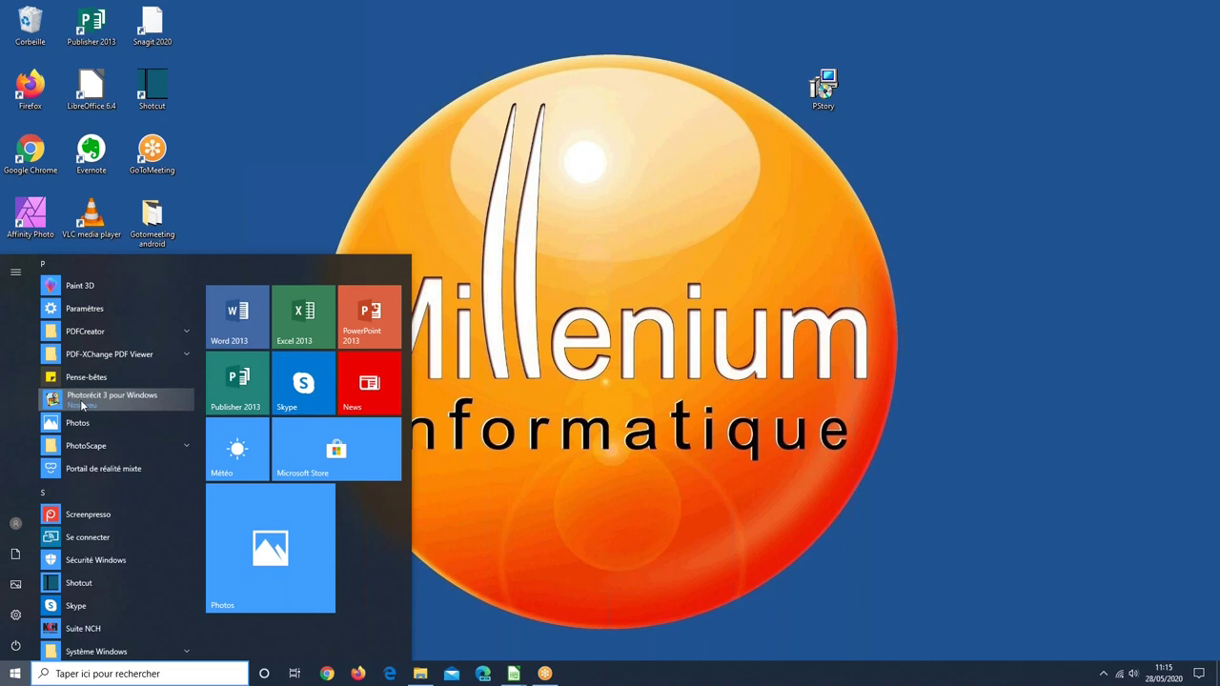
{"action": "left_click_drag", "start_coordinate": [294, 200], "coordinate": [295, 81]}
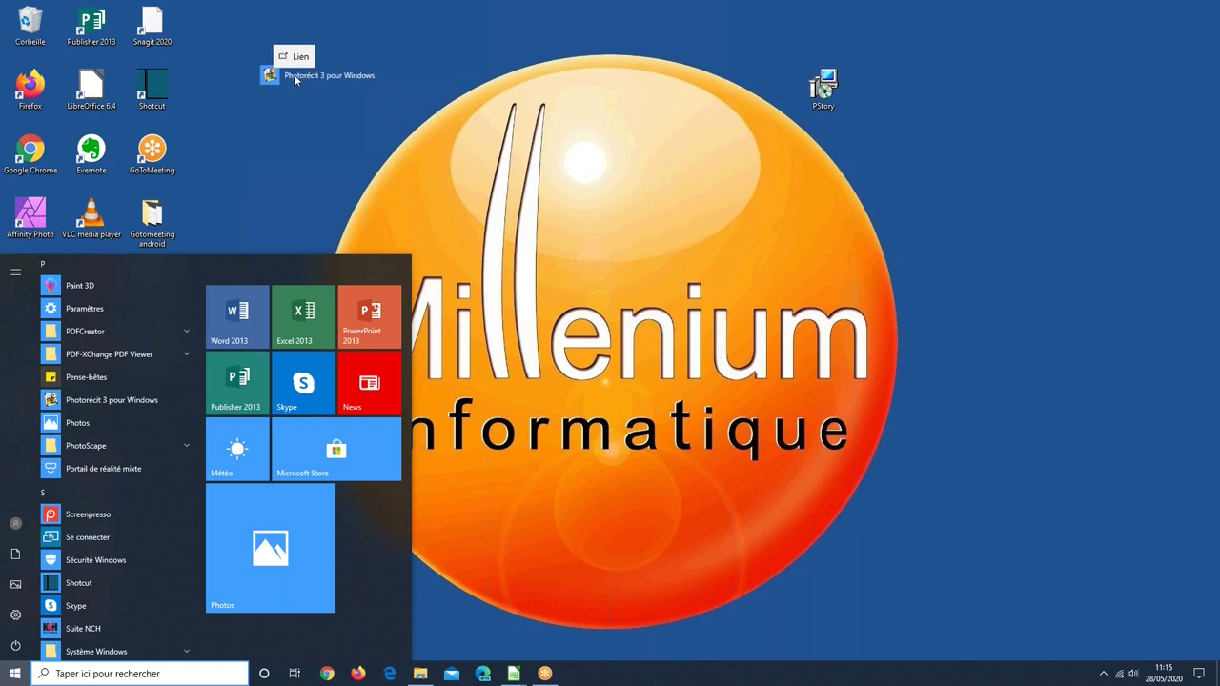
{"action": "left_click_drag", "start_coordinate": [294, 81], "coordinate": [295, 81]}
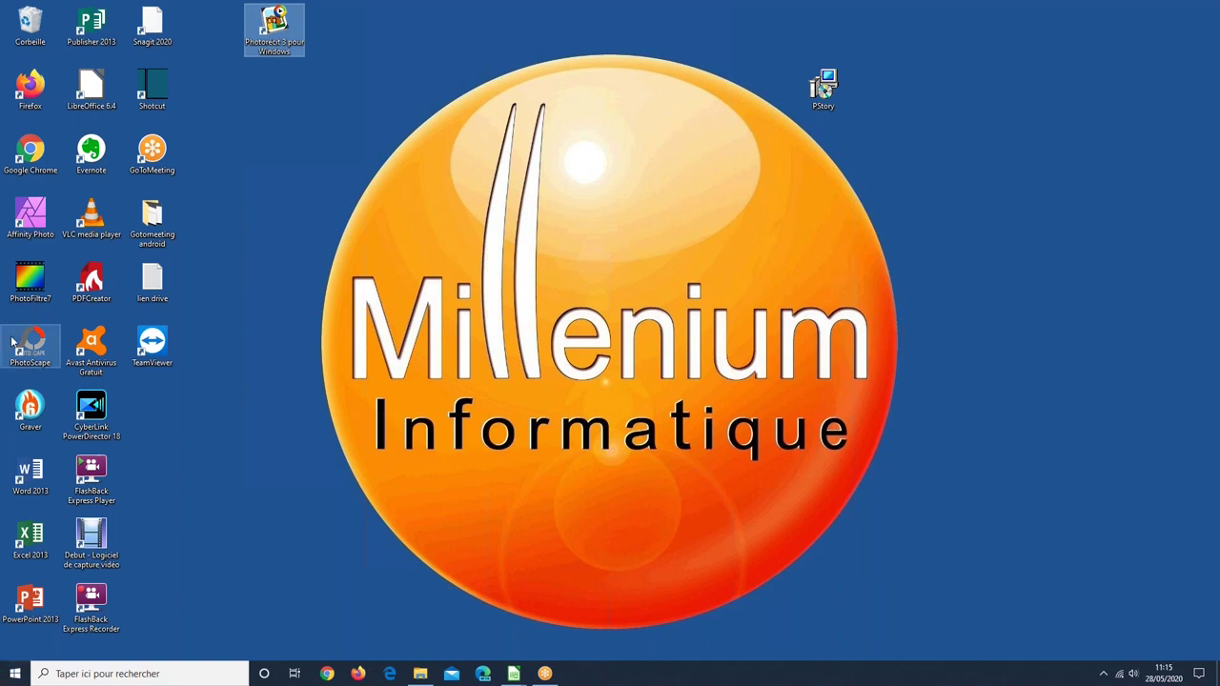
- Launch Photorécit 3 from its desktop shortcut and open the image import for a new story
{"action": "double_click", "coordinate": [289, 30]}
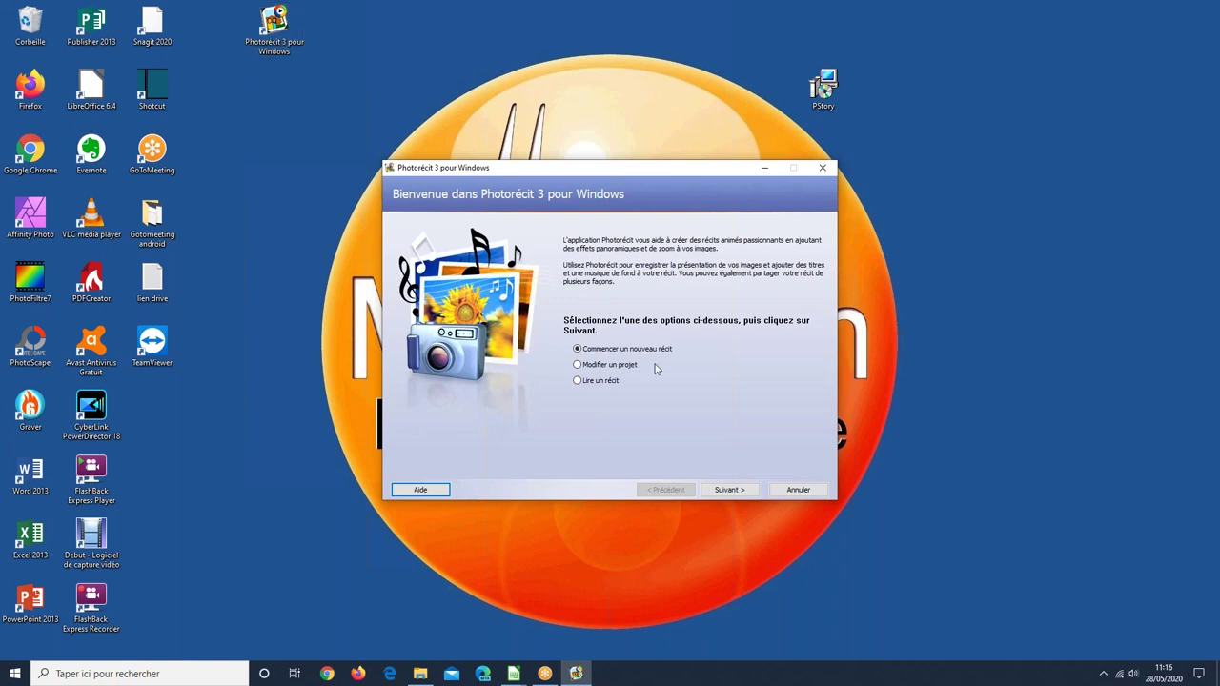
{"action": "left_click", "coordinate": [729, 490]}
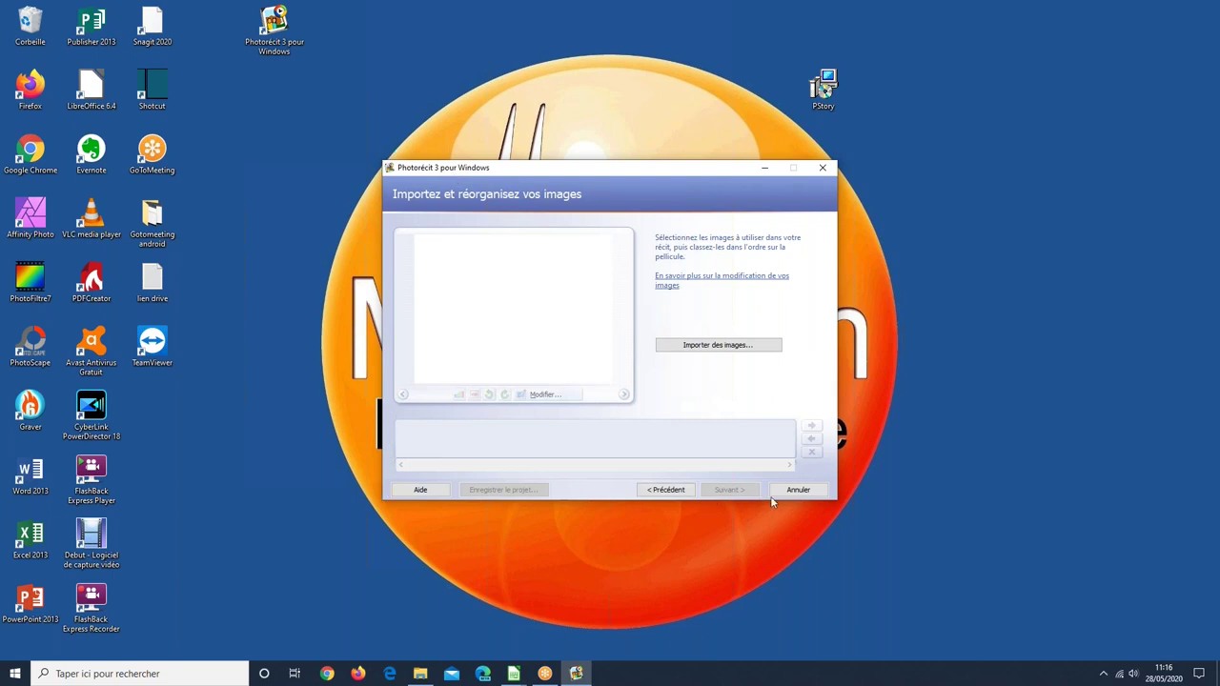
{"action": "left_click", "coordinate": [713, 349]}
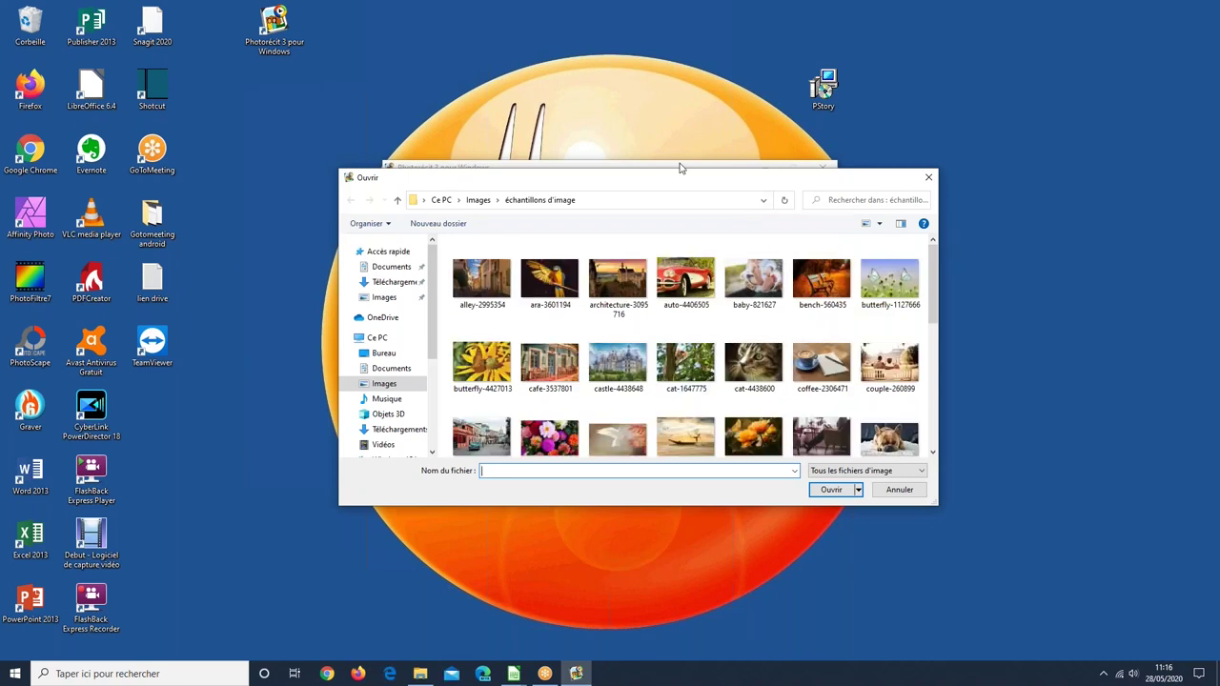
- Browse the pictures in the Images folder and in its échantillons d'image subfolder
{"action": "left_click", "coordinate": [361, 377]}
{"action": "scroll", "coordinate": [708, 371], "scroll_direction": "down", "scroll_amount": 5}
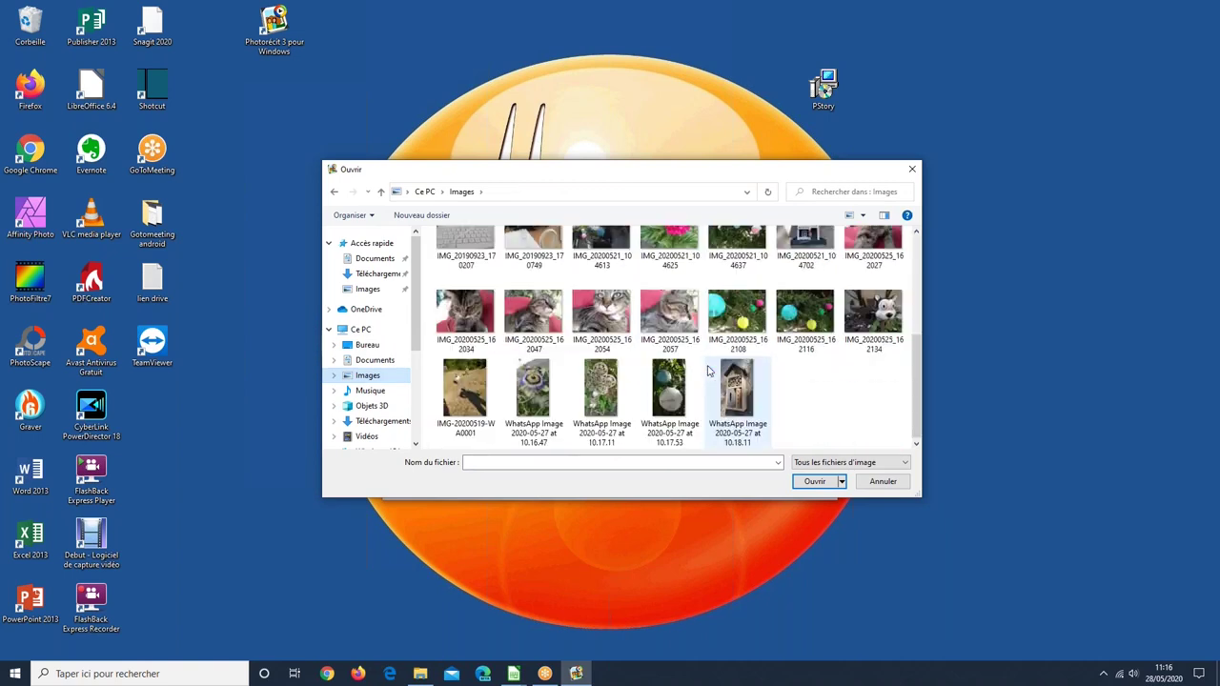
{"action": "scroll", "coordinate": [708, 371], "scroll_direction": "down", "scroll_amount": 5}
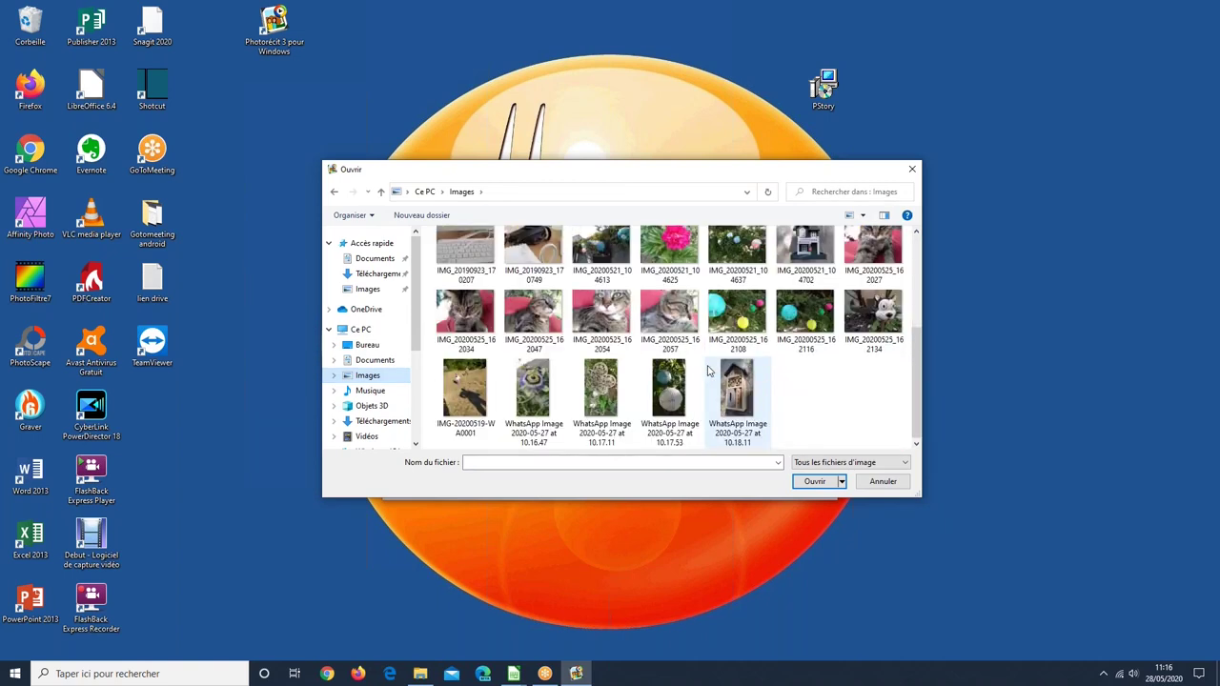
{"action": "scroll", "coordinate": [709, 370], "scroll_direction": "up", "scroll_amount": 5}
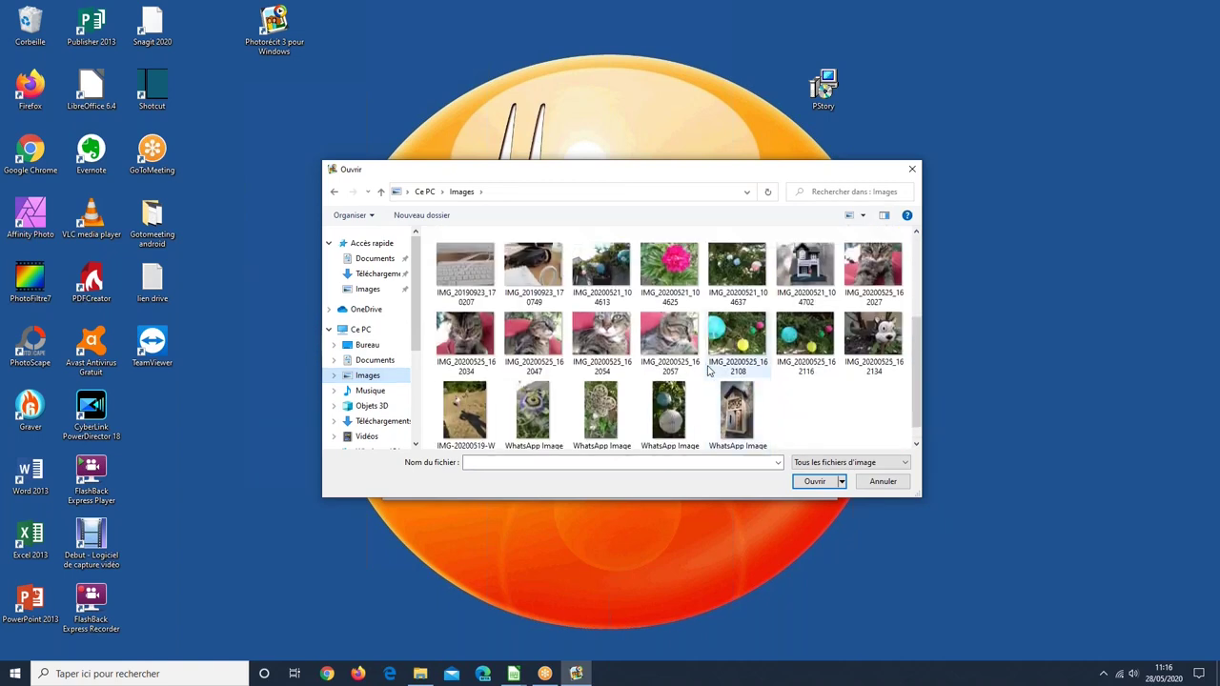
{"action": "left_click", "coordinate": [546, 292]}
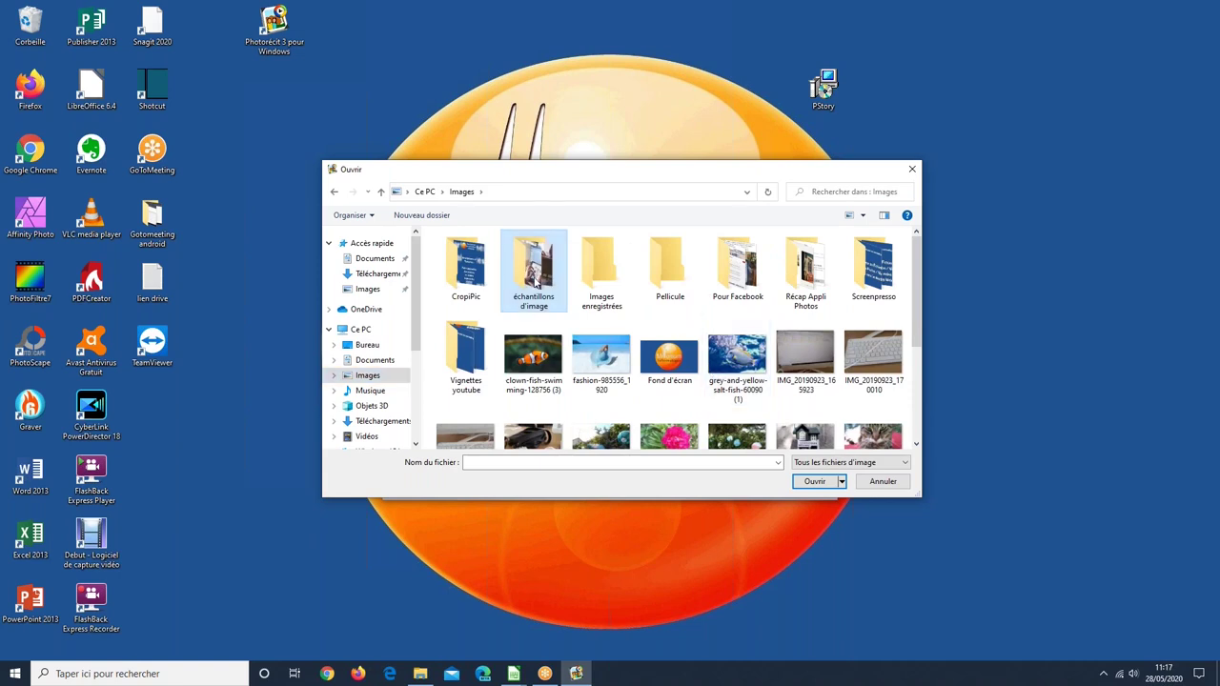
{"action": "double_click", "coordinate": [537, 282]}
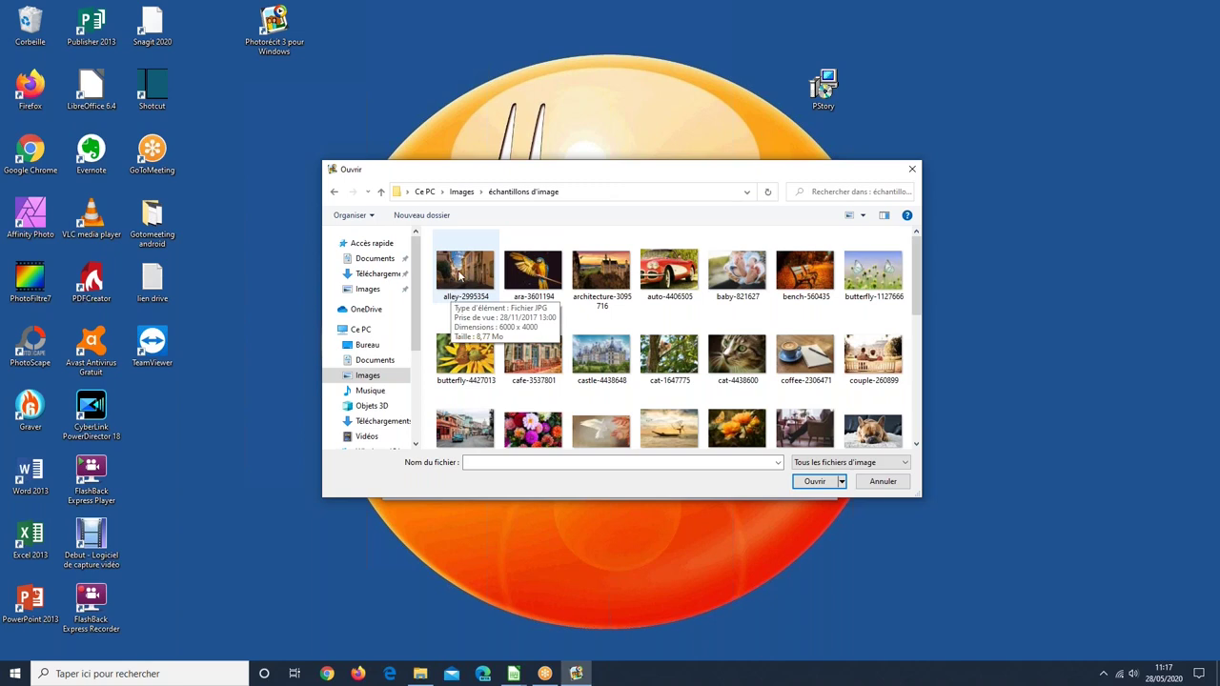
{"action": "scroll", "coordinate": [613, 341], "scroll_direction": "down", "scroll_amount": 2}
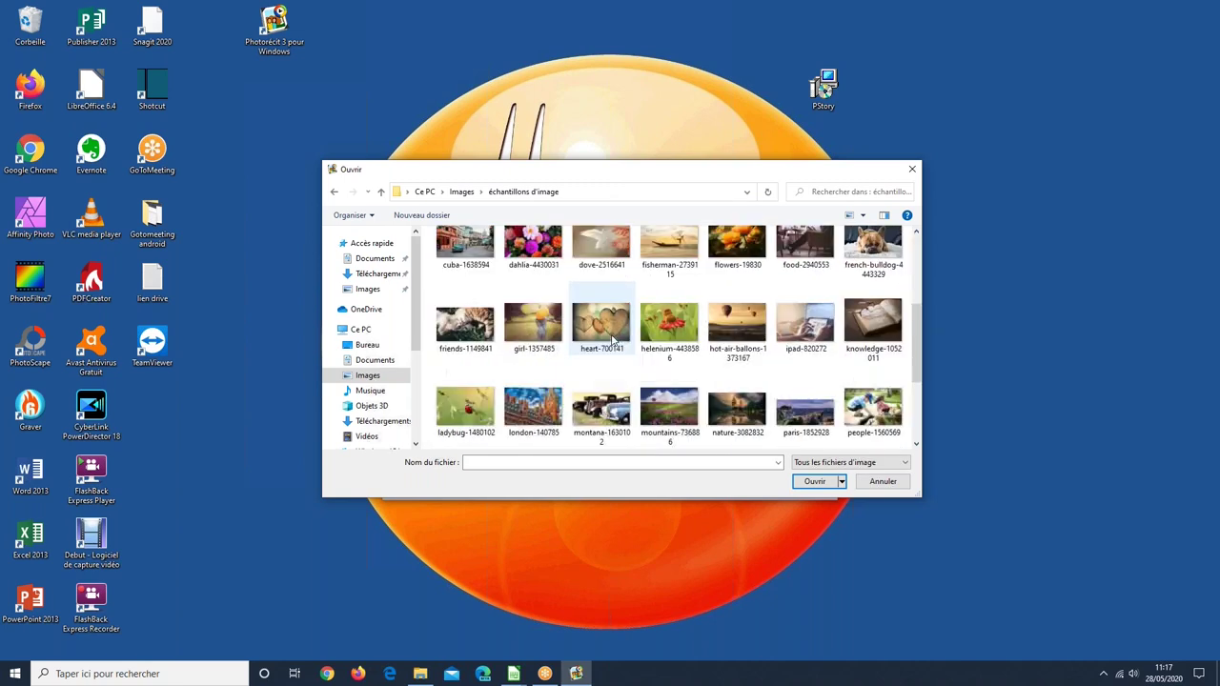
{"action": "scroll", "coordinate": [613, 341], "scroll_direction": "down", "scroll_amount": 2}
{"action": "scroll", "coordinate": [613, 341], "scroll_direction": "up", "scroll_amount": 5}
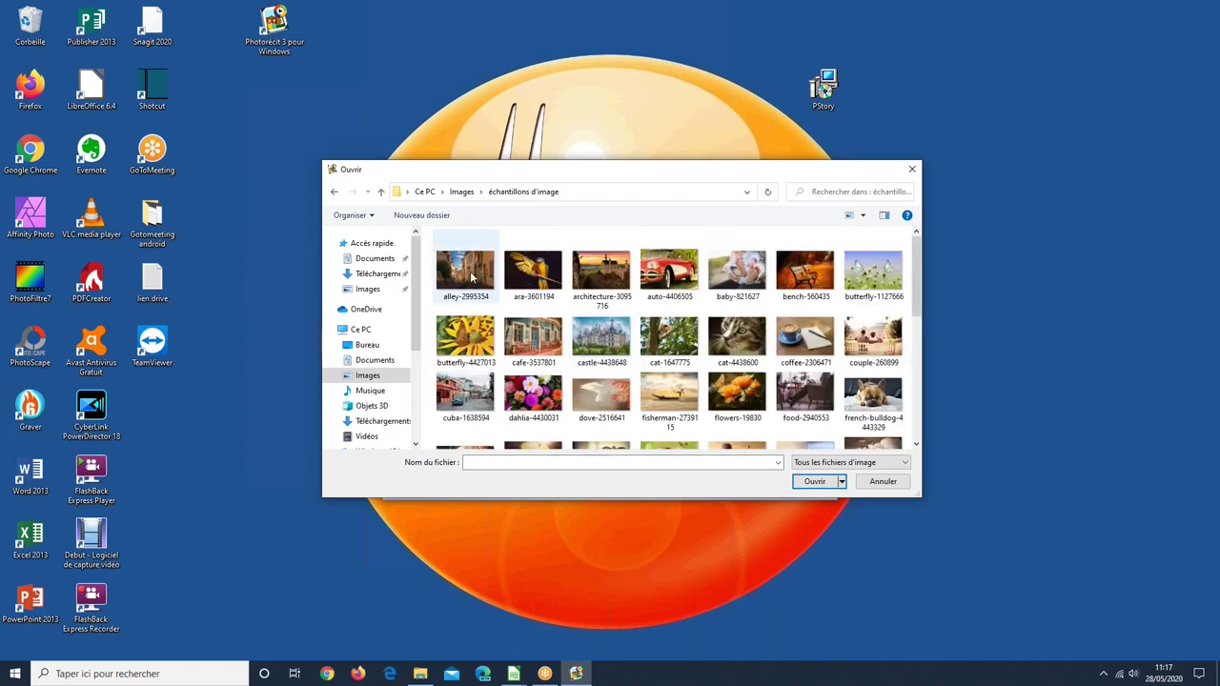
- Try selecting all pictures in the folder, and also only the range from alley-2995354 to cafe-3537801
{"action": "left_click", "coordinate": [471, 277]}
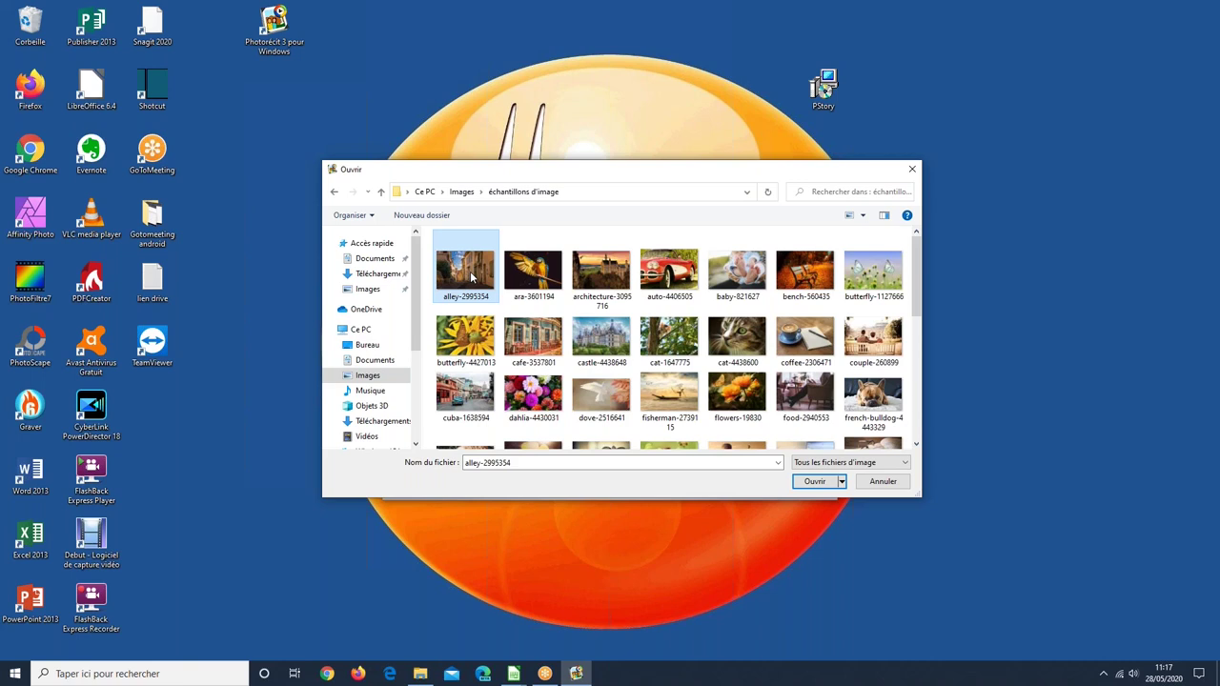
{"action": "key", "text": "ctrl+a"}
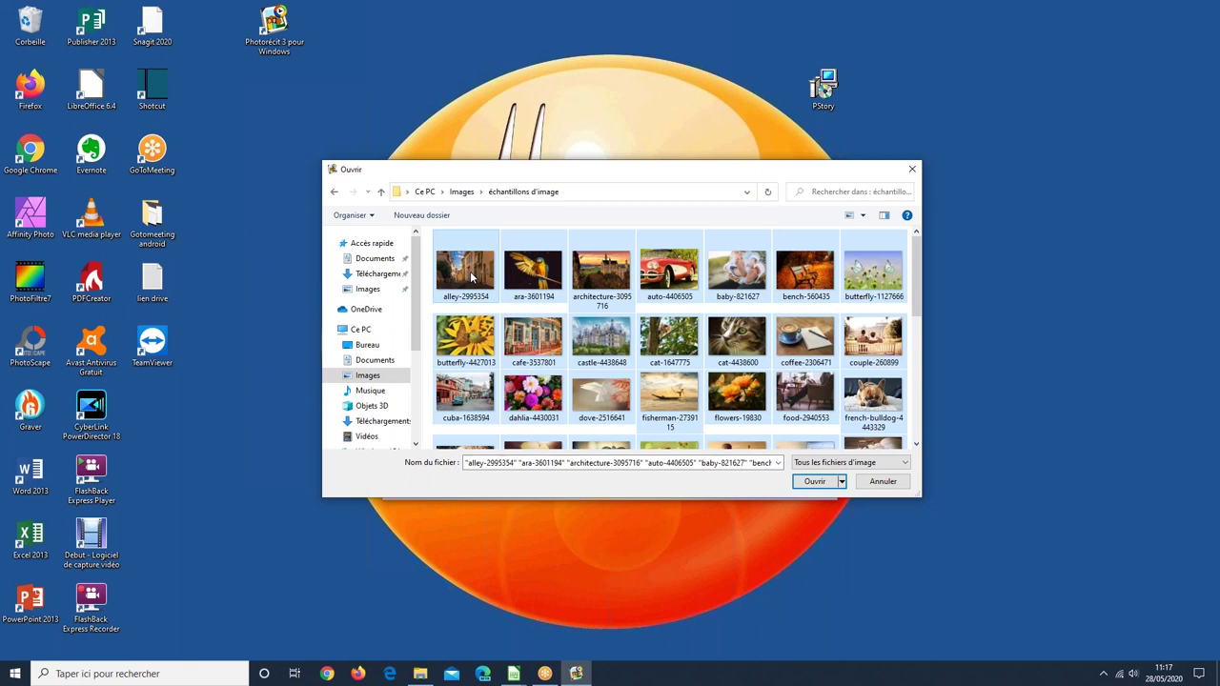
{"action": "left_click", "coordinate": [472, 276]}
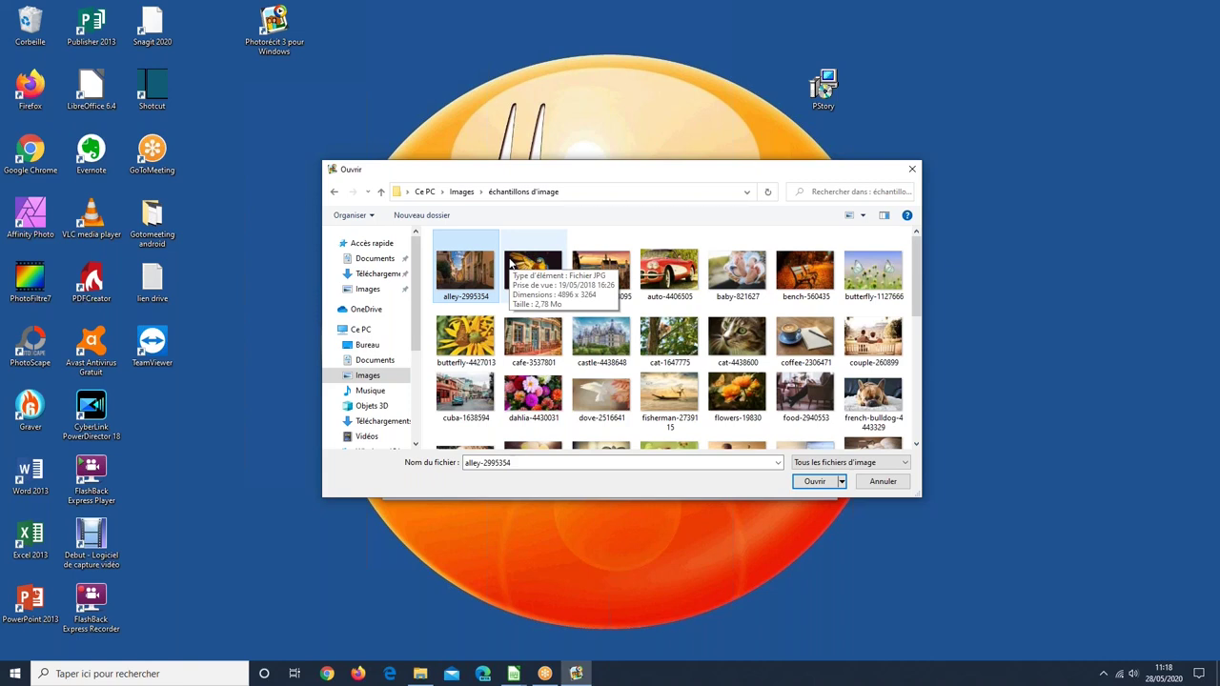
{"action": "left_click", "coordinate": [546, 350], "text": "shift"}
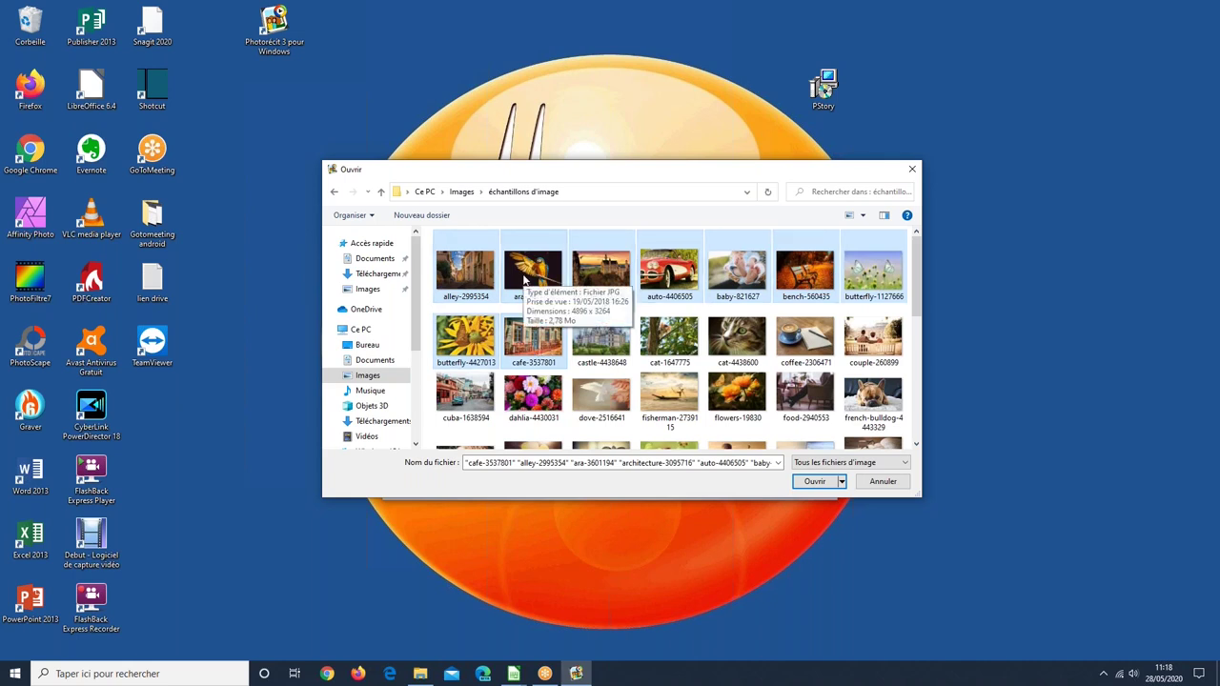
{"action": "left_click", "coordinate": [610, 384]}
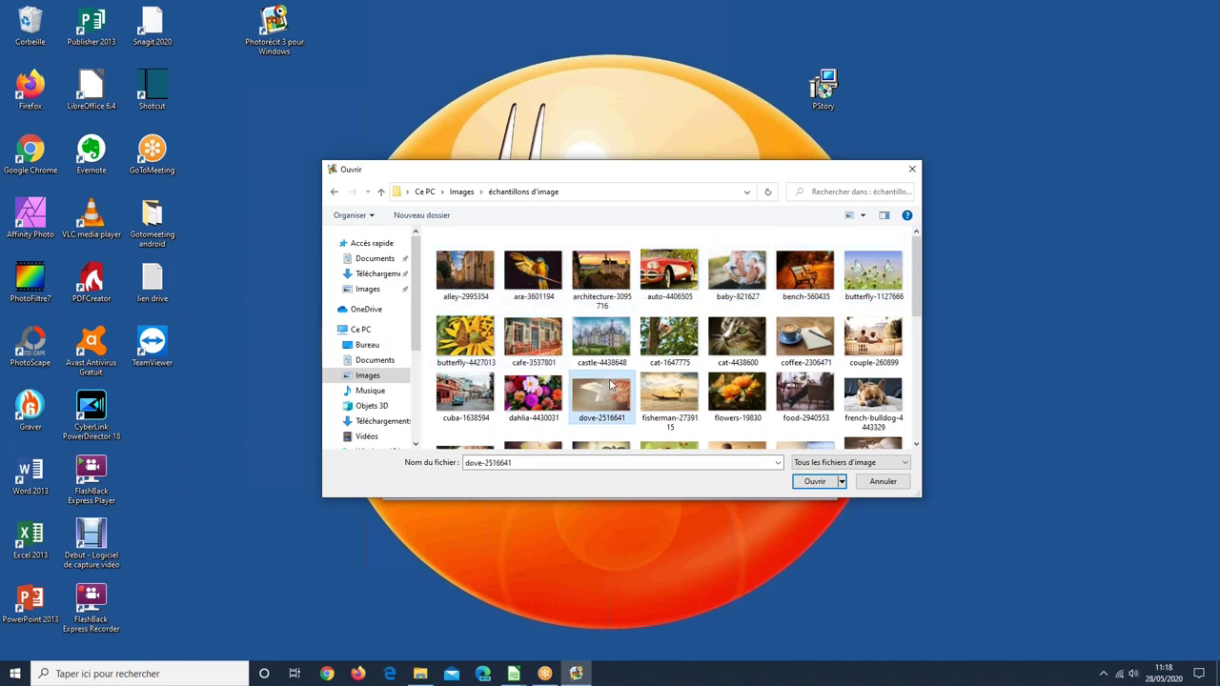
- Select the four separate pictures alley-2995354, architecture-3095716, baby-821627 and butterfly-1127666 together
{"action": "left_click", "coordinate": [467, 268]}
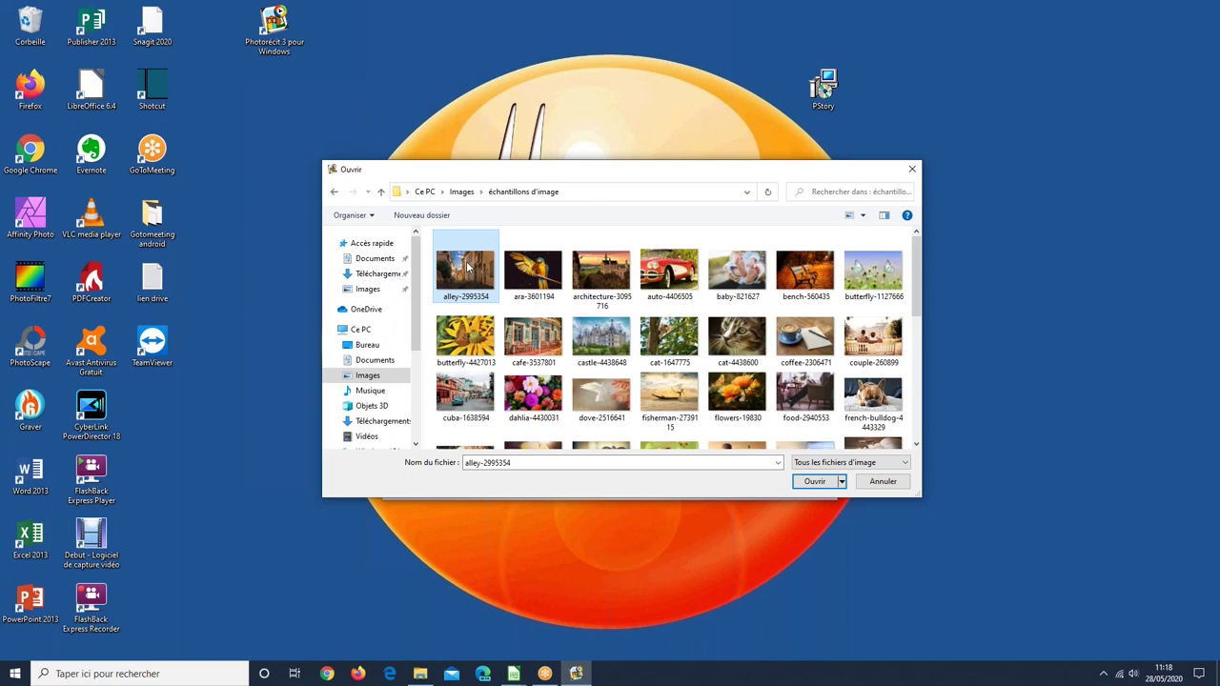
{"action": "left_click", "coordinate": [586, 262], "text": "ctrl"}
{"action": "left_click", "coordinate": [744, 267], "text": "ctrl"}
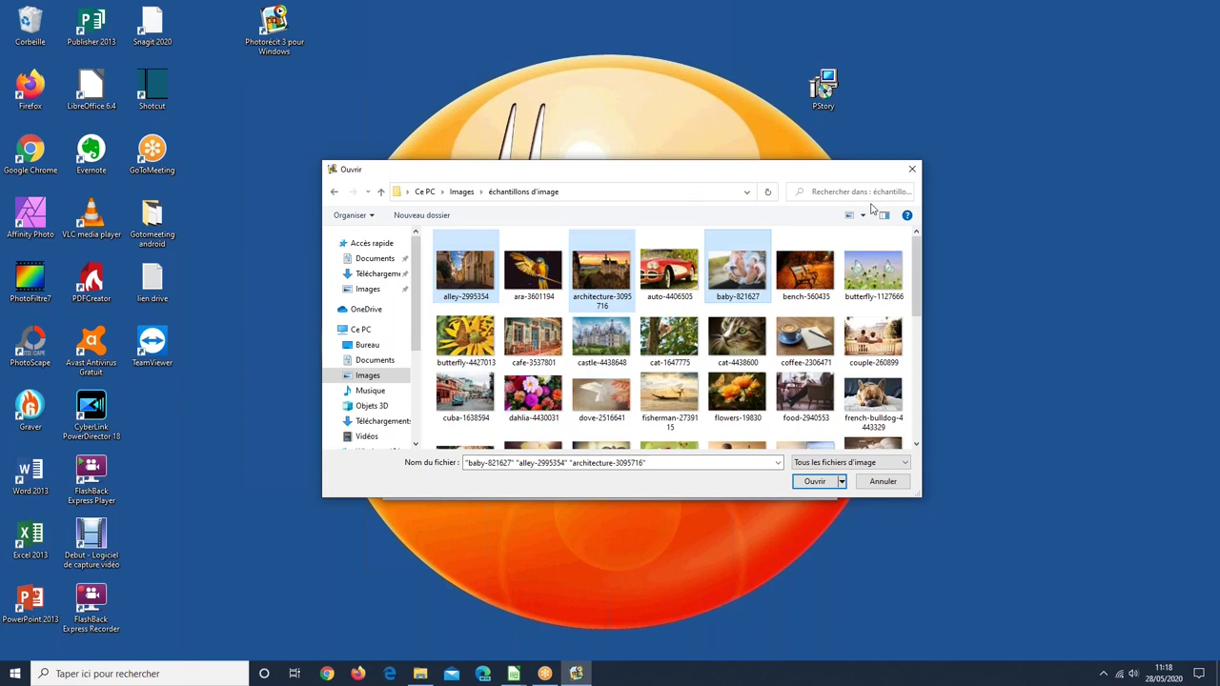
{"action": "left_click", "coordinate": [884, 260], "text": "ctrl"}
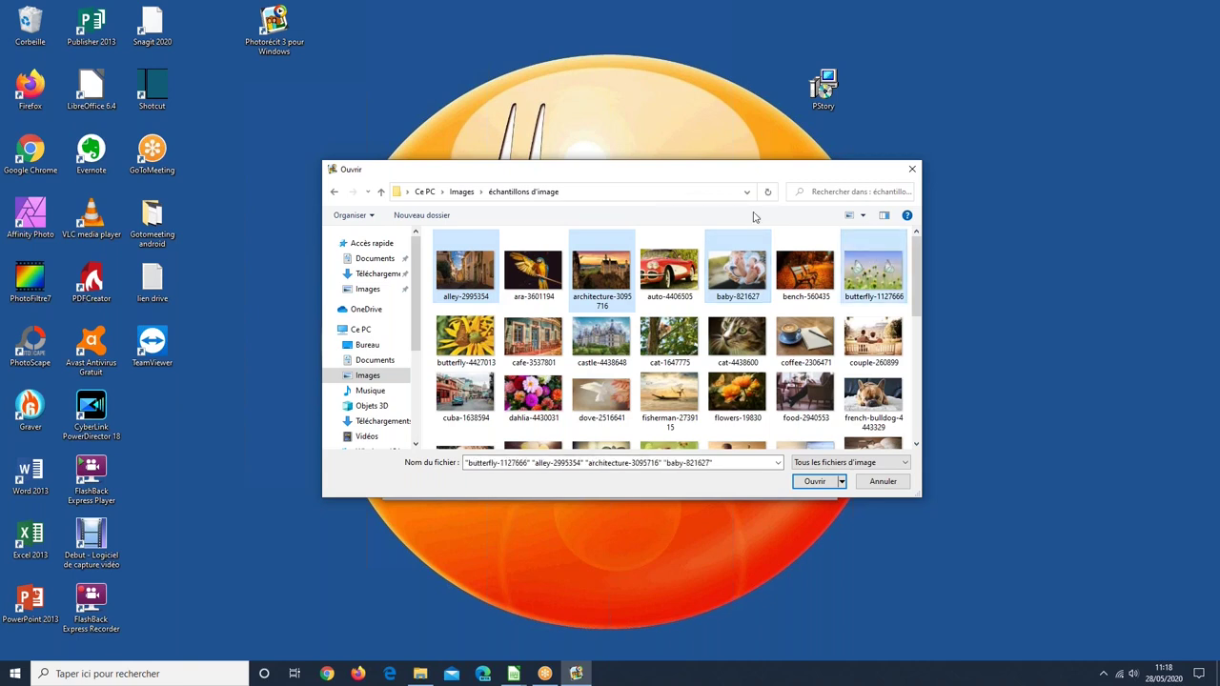
- Add cafe-3537801, cat-1647775, coffee-2306471, cuba-1638594, dove-2516641 and flowers-19830 to the picture selection
{"action": "left_click", "coordinate": [533, 339], "text": "ctrl"}
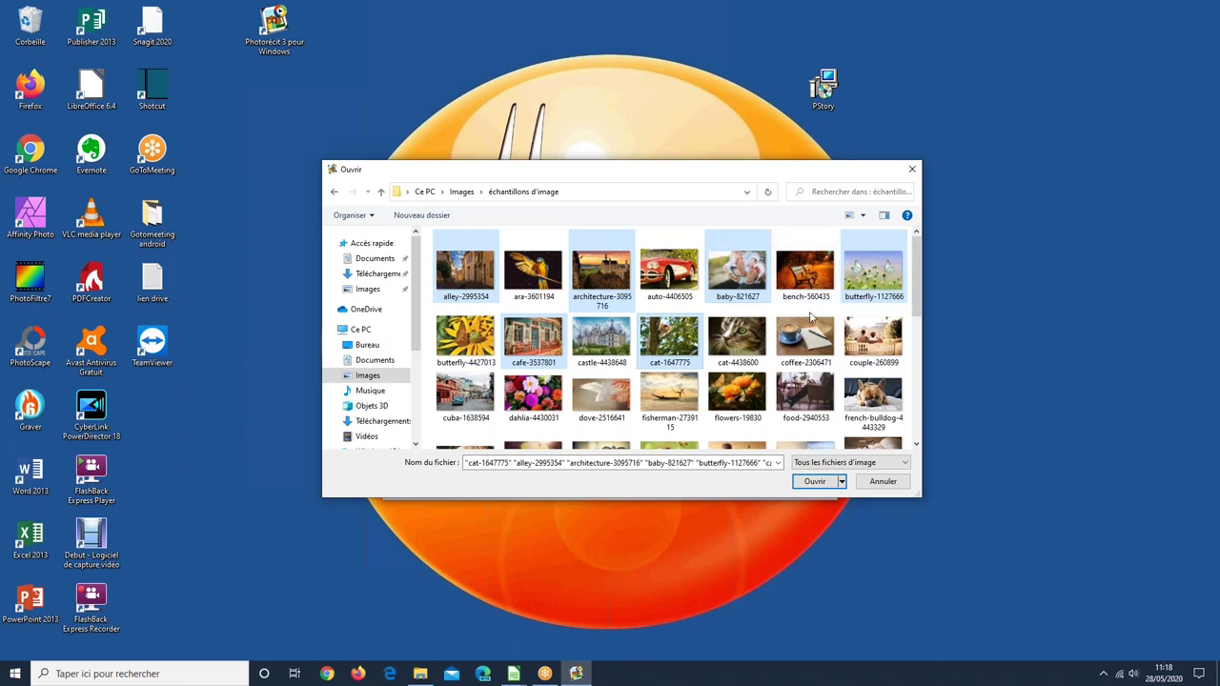
{"action": "left_click", "coordinate": [802, 345], "text": "ctrl"}
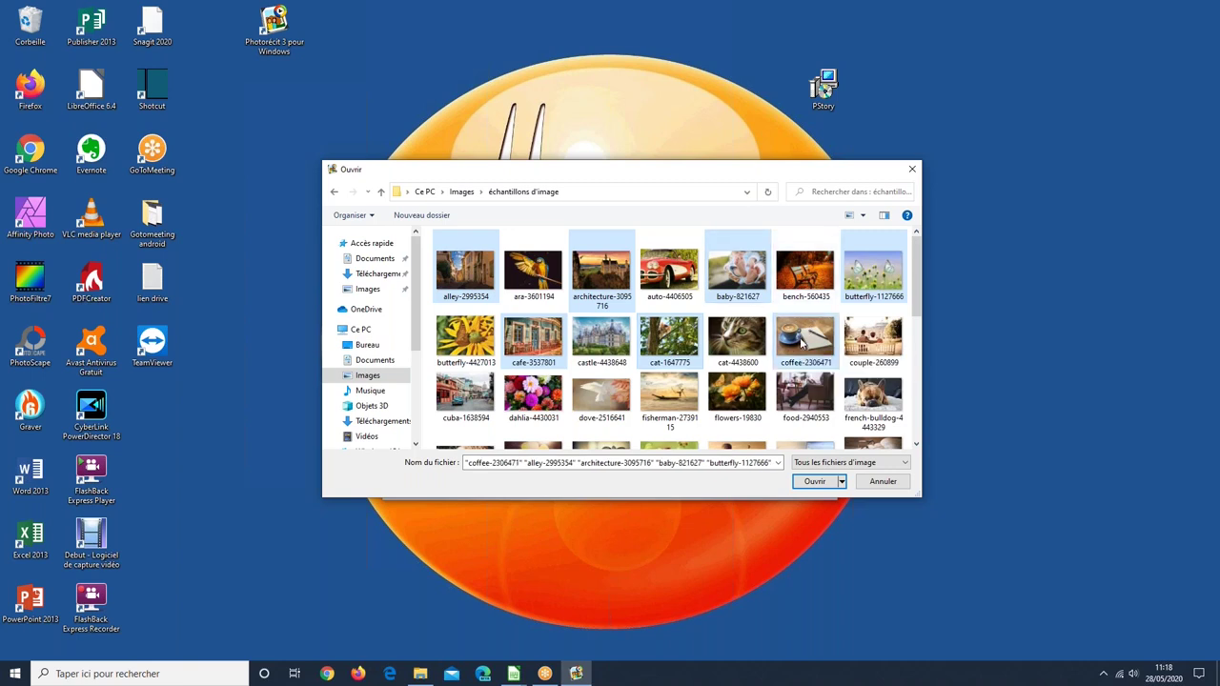
{"action": "left_click", "coordinate": [486, 410], "text": "ctrl"}
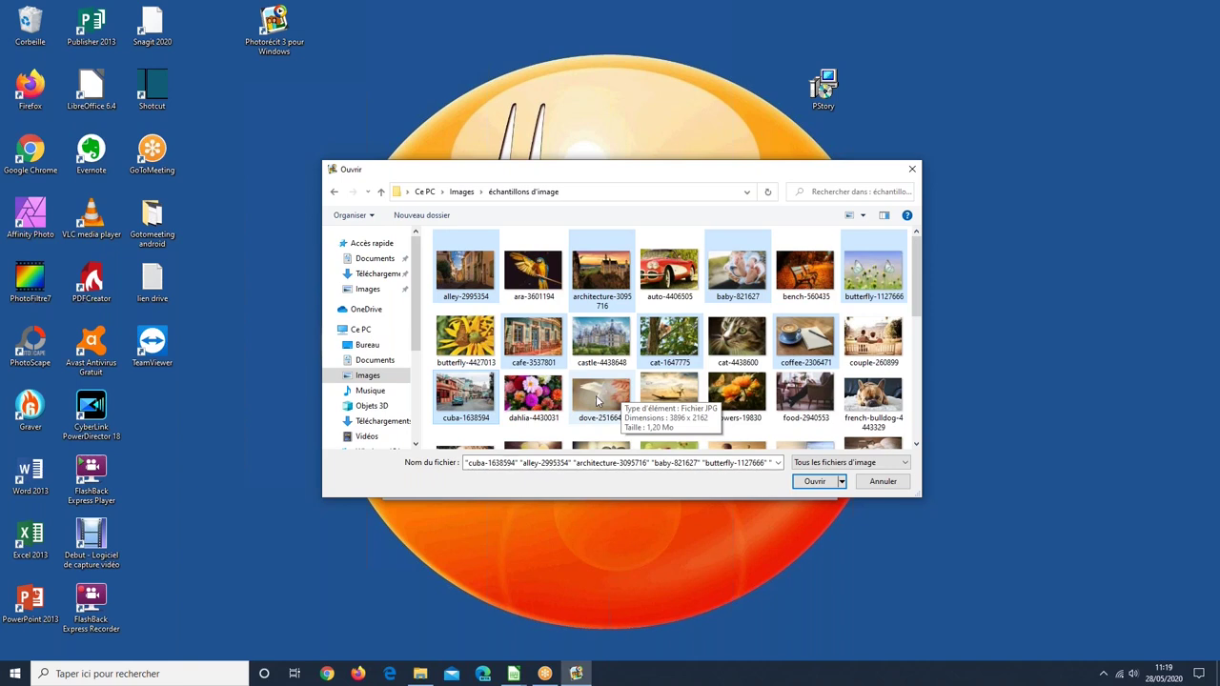
{"action": "left_click", "coordinate": [596, 394], "text": "ctrl"}
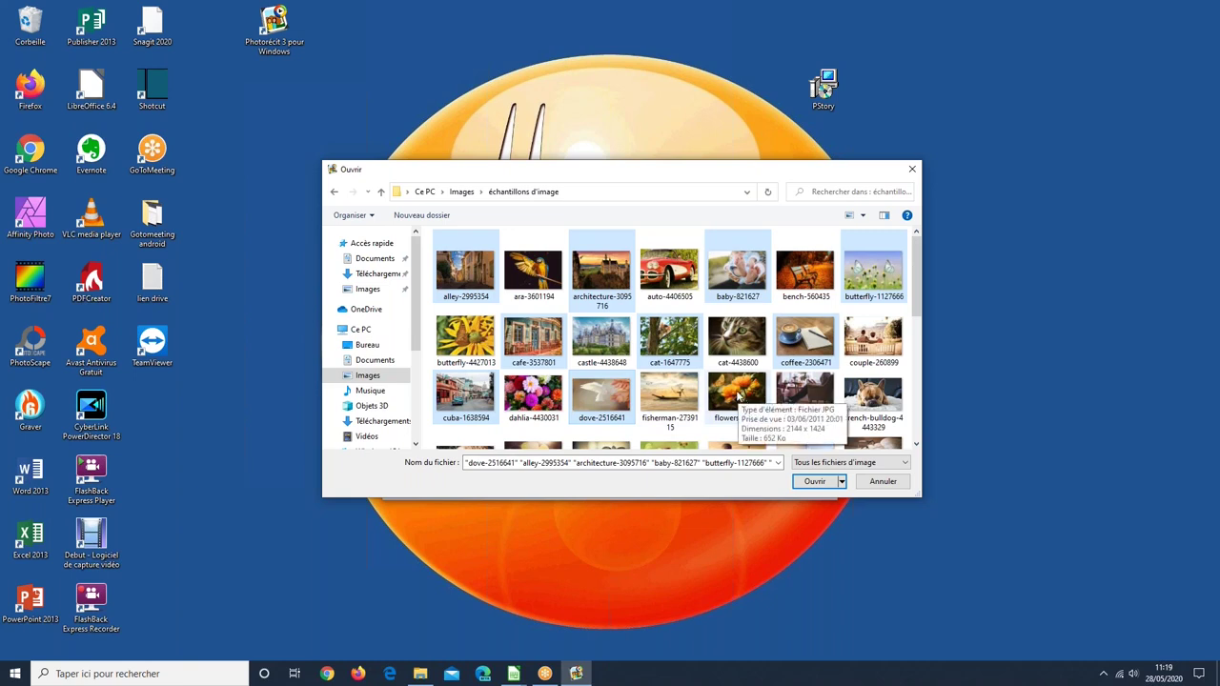
{"action": "left_click", "coordinate": [740, 398], "text": "ctrl"}
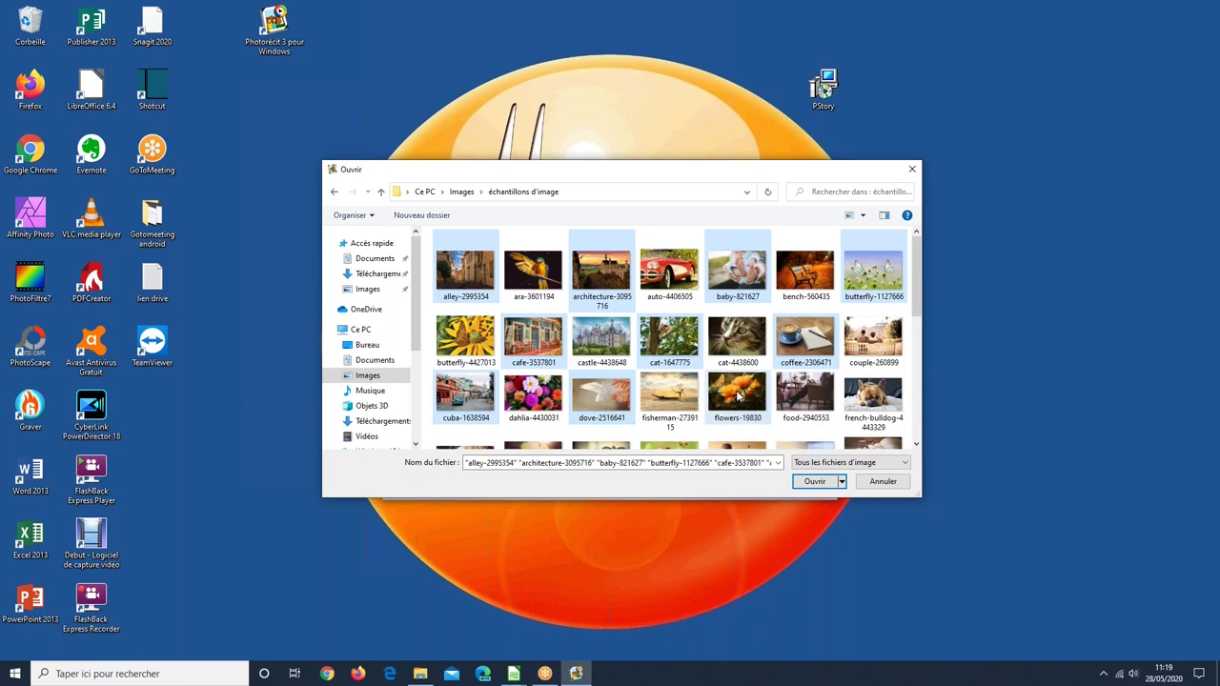
{"action": "left_click", "coordinate": [739, 397], "text": "ctrl"}
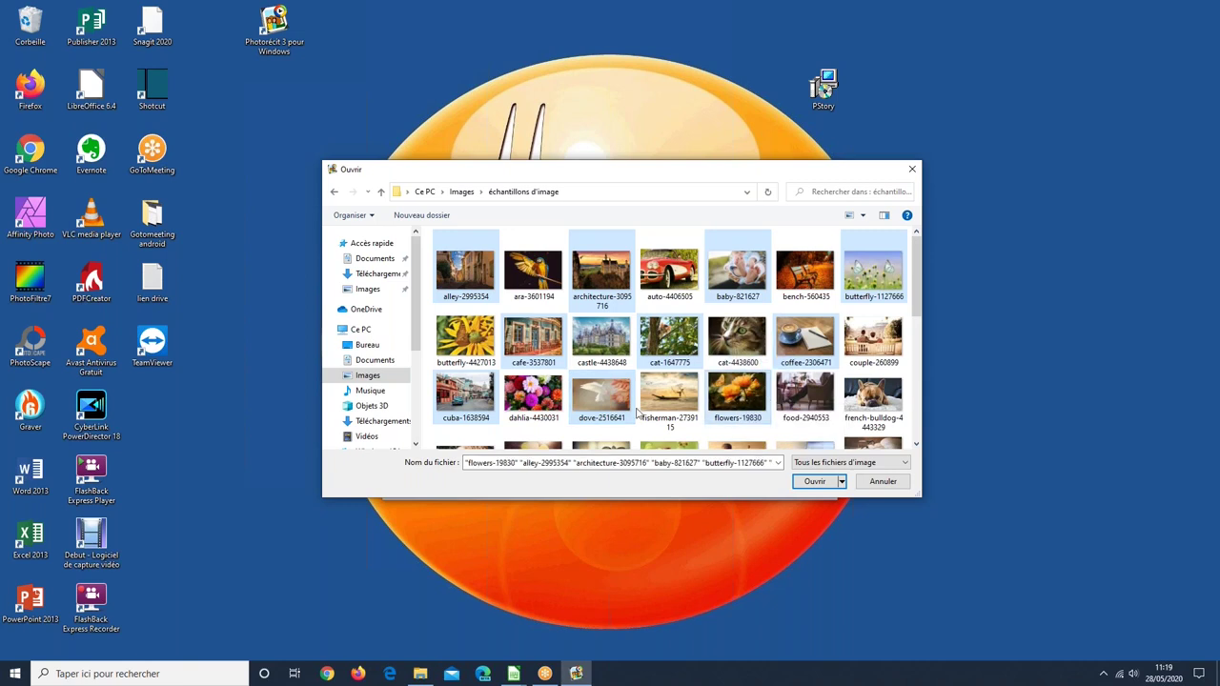
{"action": "key", "text": "ctrl+c"}
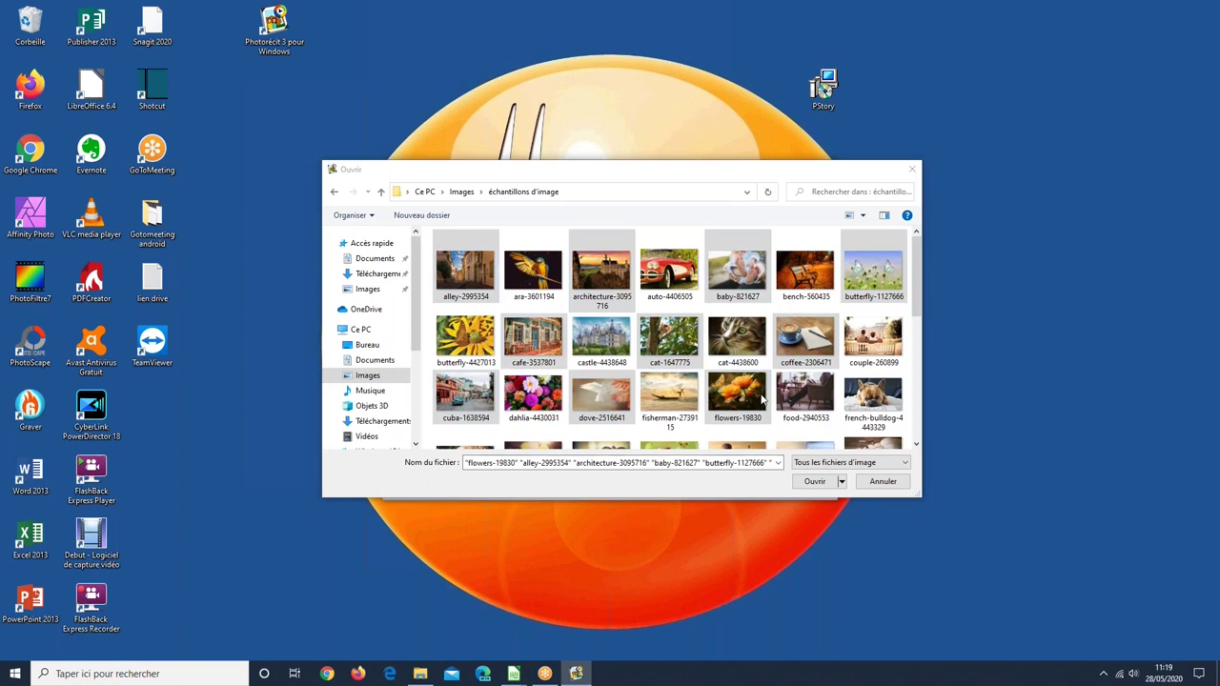
{"action": "key", "text": "ctrl+v"}
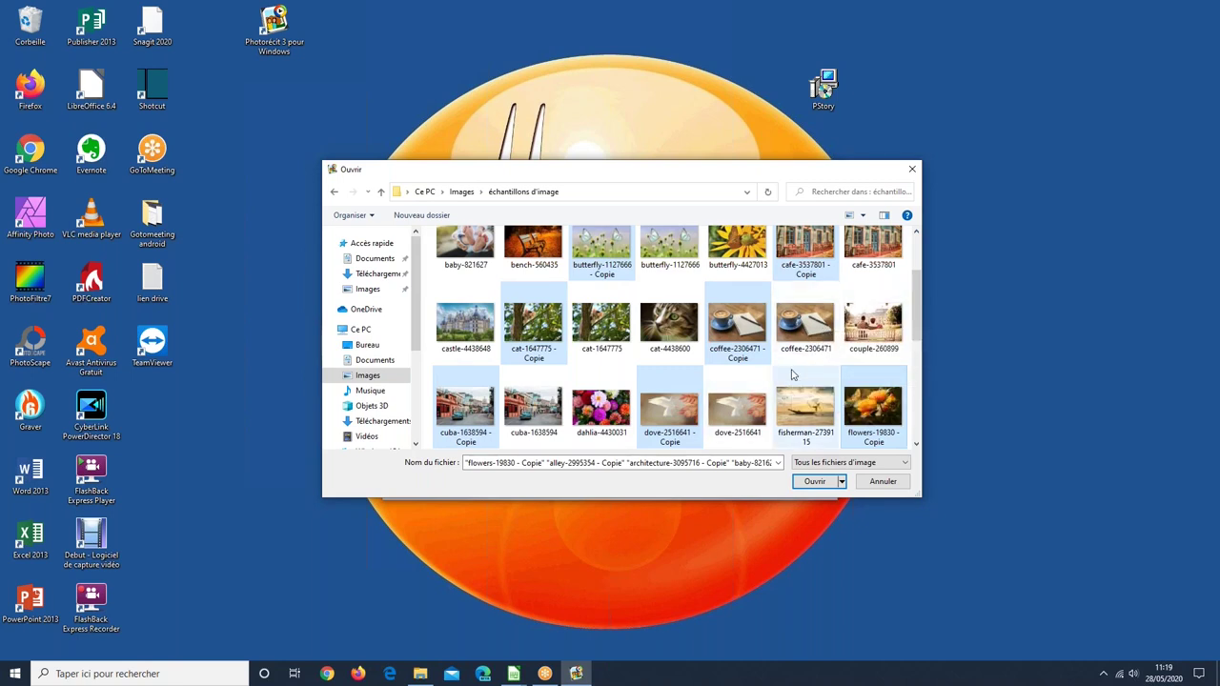
{"action": "right_click", "coordinate": [794, 374]}
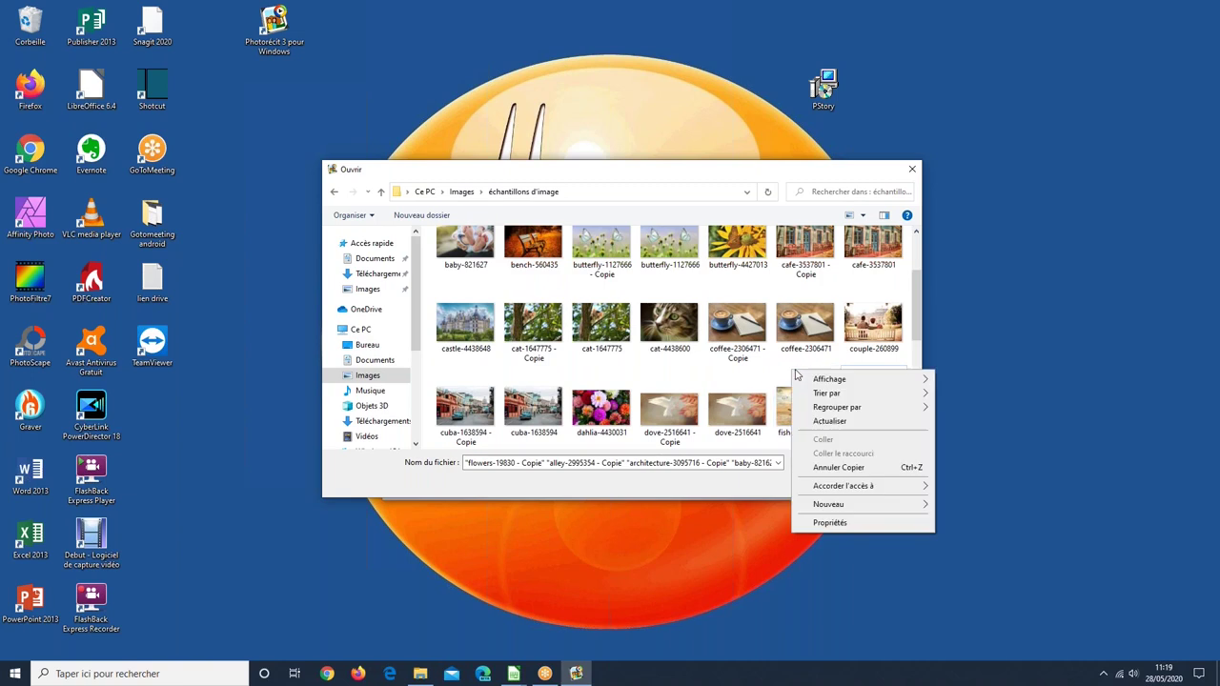
{"action": "left_click", "coordinate": [838, 467]}
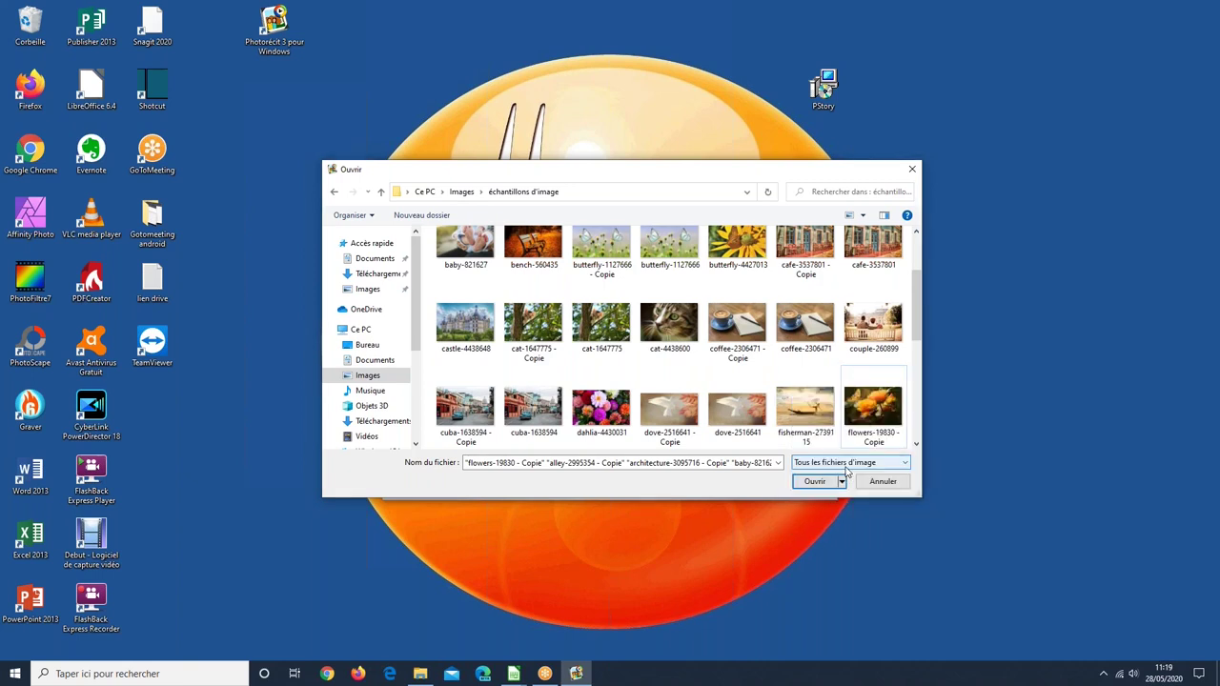
- Import the continuous range of pictures from alley-2995354 to cafe-3537801 into the story
{"action": "scroll", "coordinate": [613, 321], "scroll_direction": "up", "scroll_amount": 1}
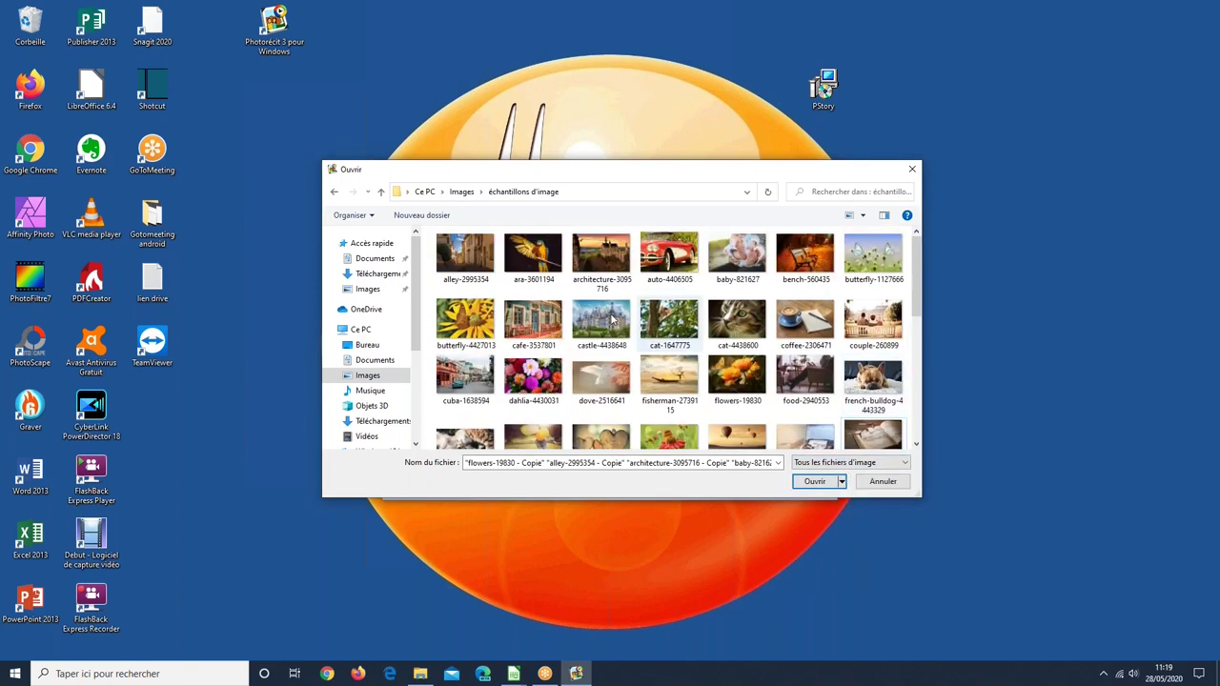
{"action": "left_click", "coordinate": [470, 248]}
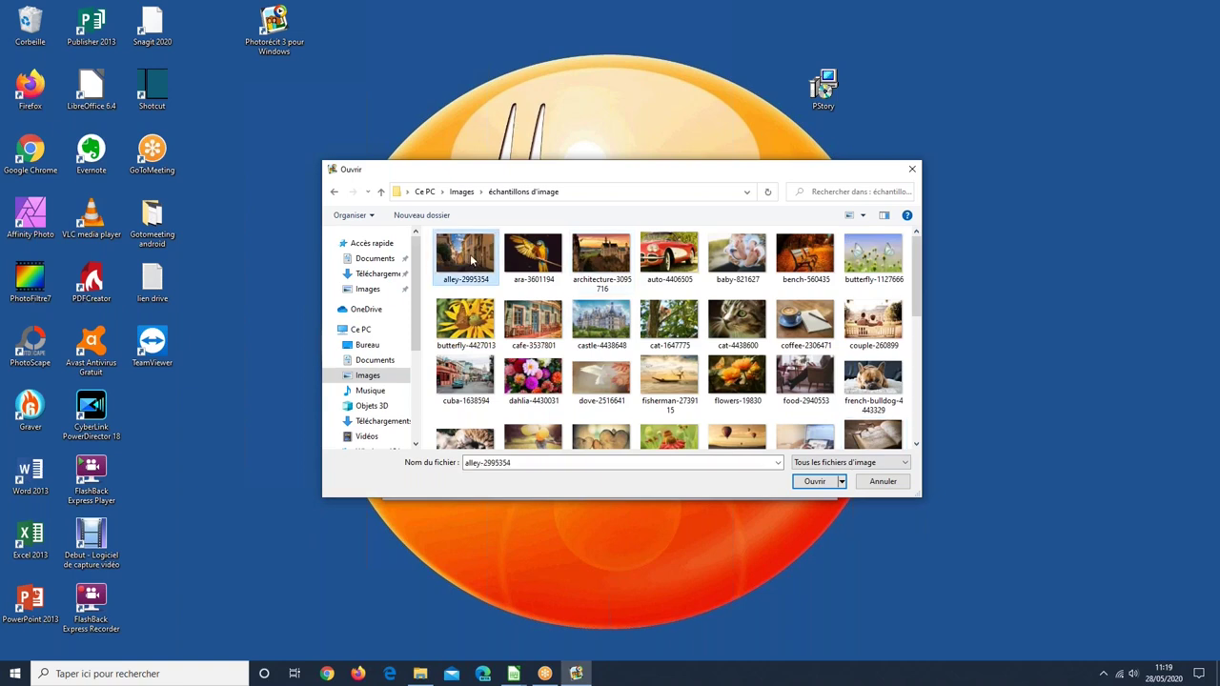
{"action": "left_click", "coordinate": [522, 326], "text": "shift"}
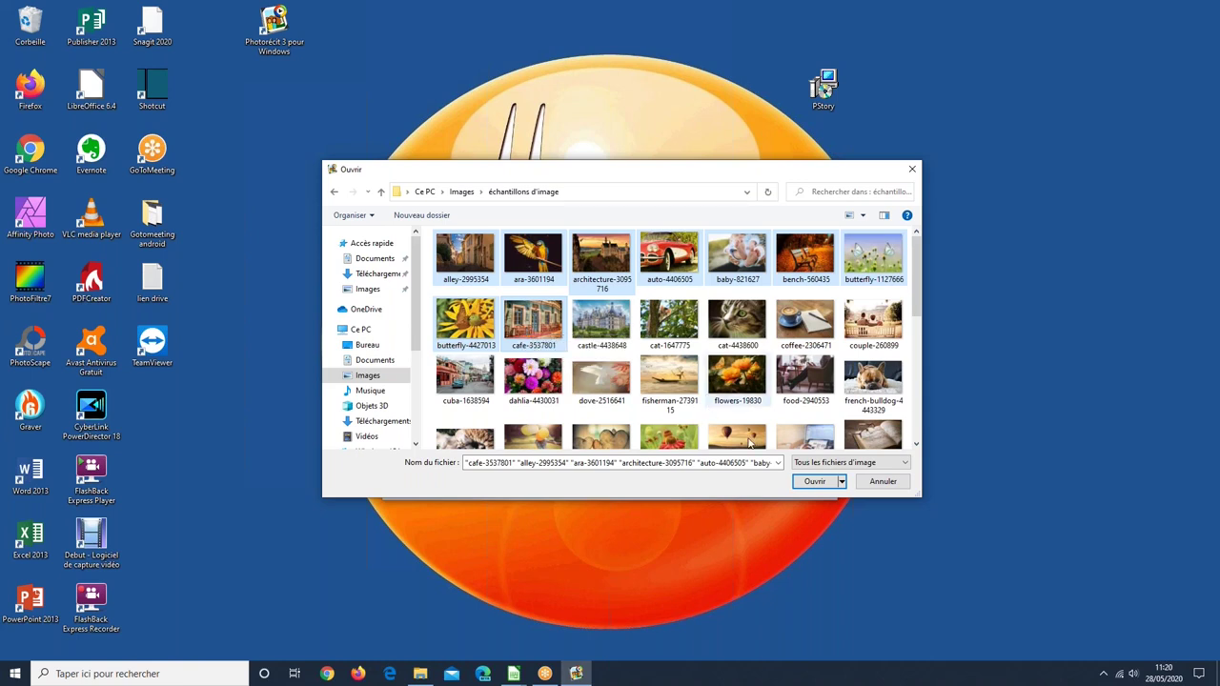
{"action": "left_click", "coordinate": [815, 482]}
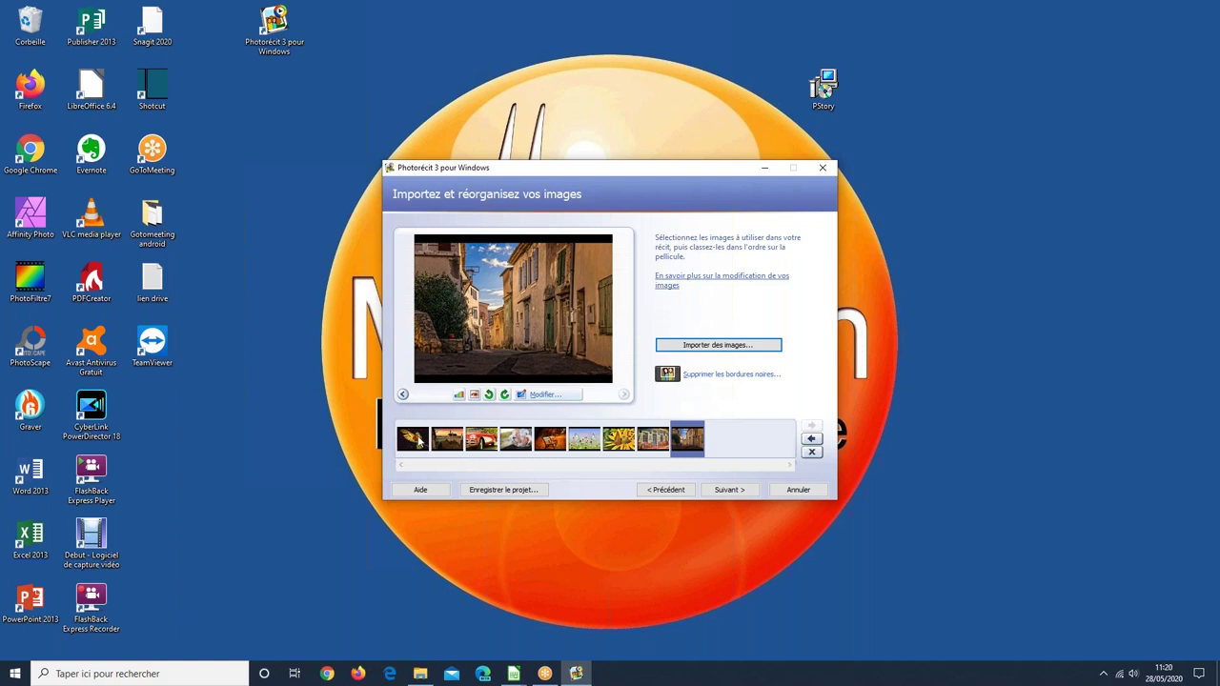
- Move the parrot picture to the end of the filmstrip and the butterflies picture two places later
{"action": "left_click", "coordinate": [419, 440]}
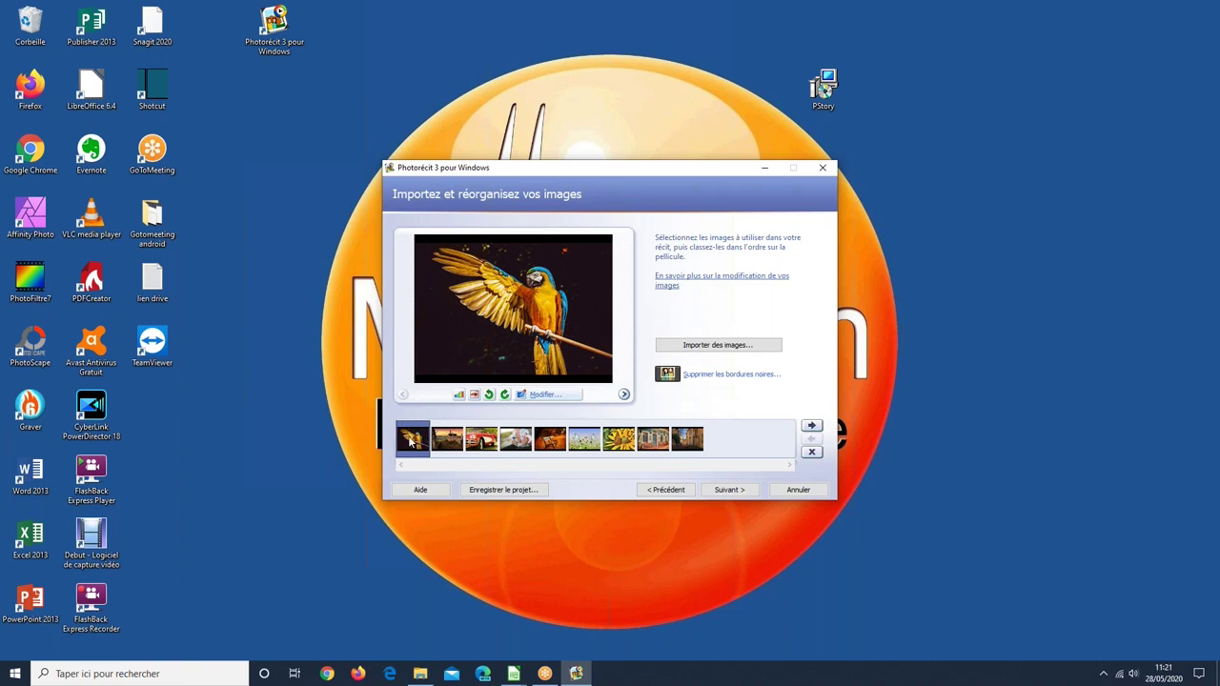
{"action": "left_click_drag", "start_coordinate": [411, 438], "coordinate": [712, 448]}
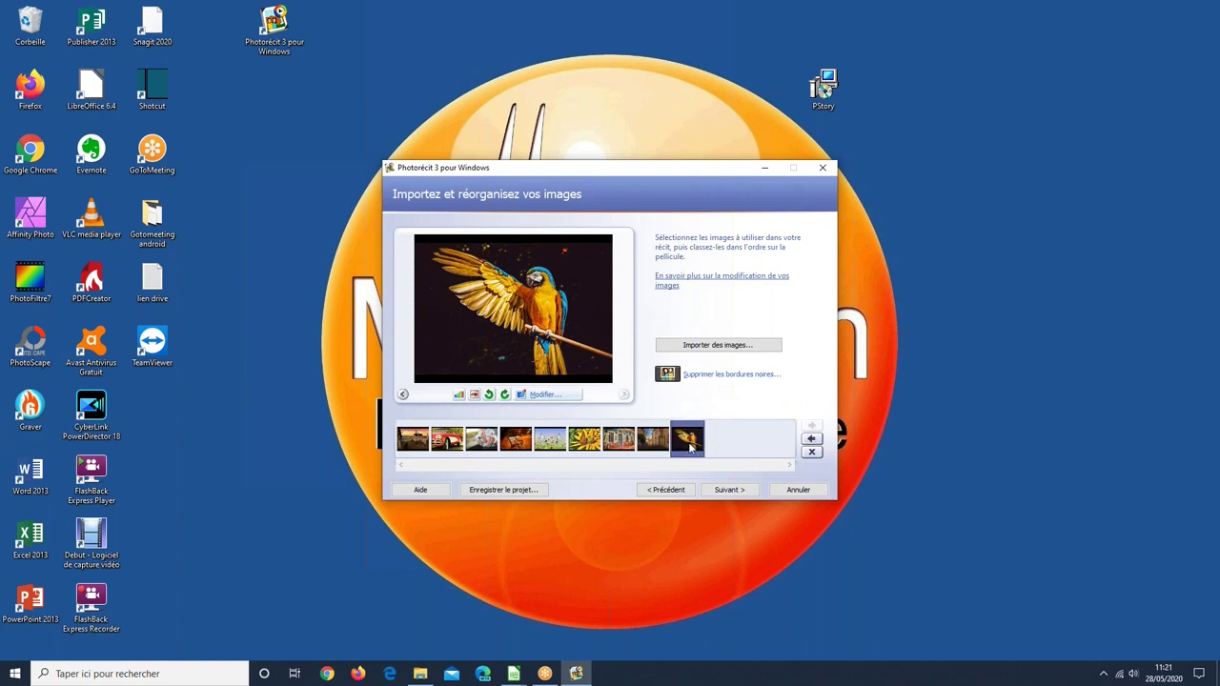
{"action": "left_click", "coordinate": [551, 443]}
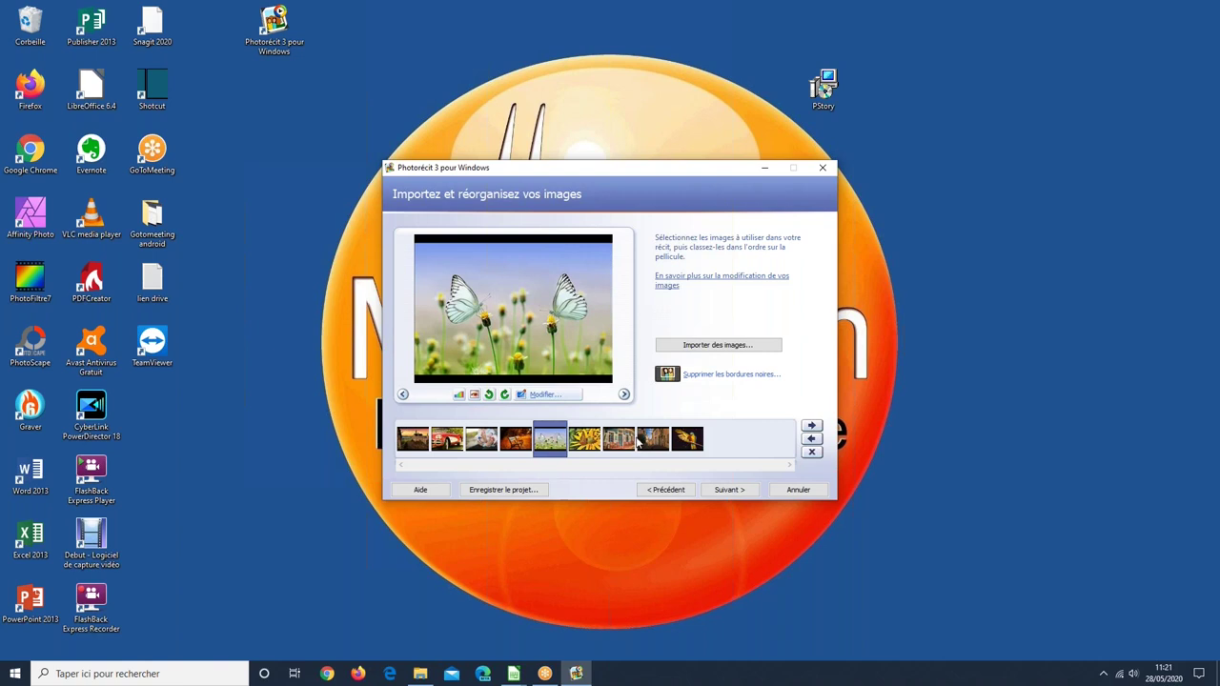
{"action": "left_click", "coordinate": [812, 426]}
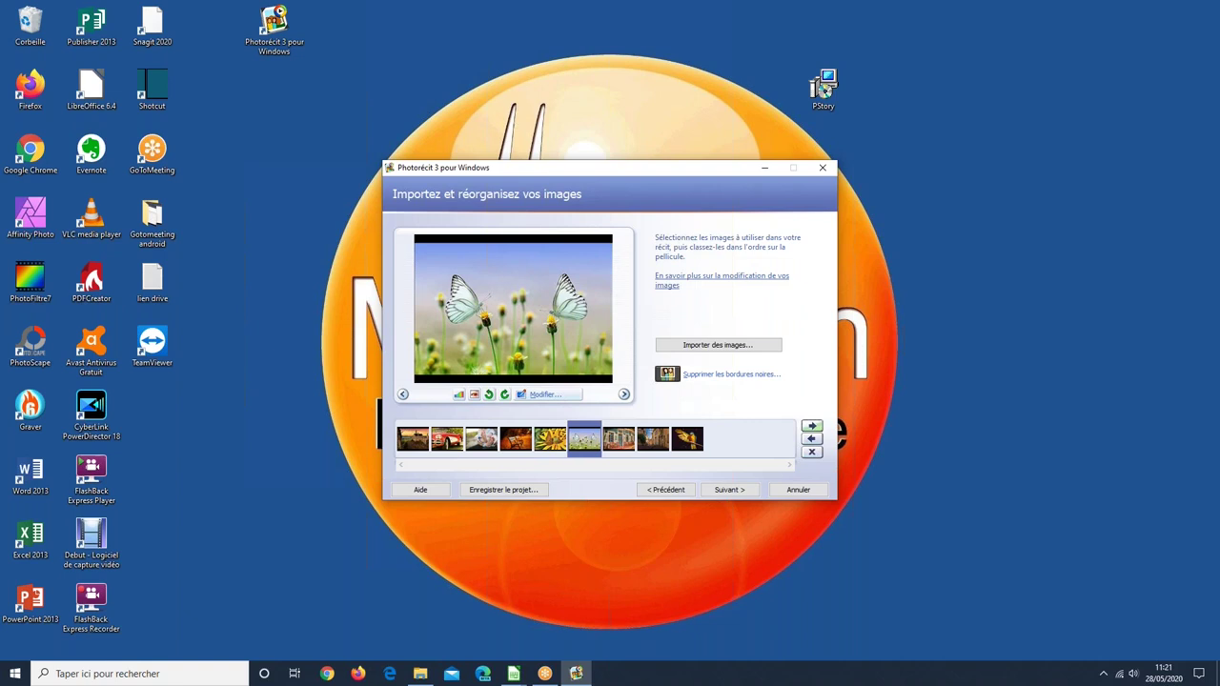
{"action": "left_click", "coordinate": [811, 426]}
{"action": "left_click", "coordinate": [811, 439]}
{"action": "left_click", "coordinate": [811, 426]}
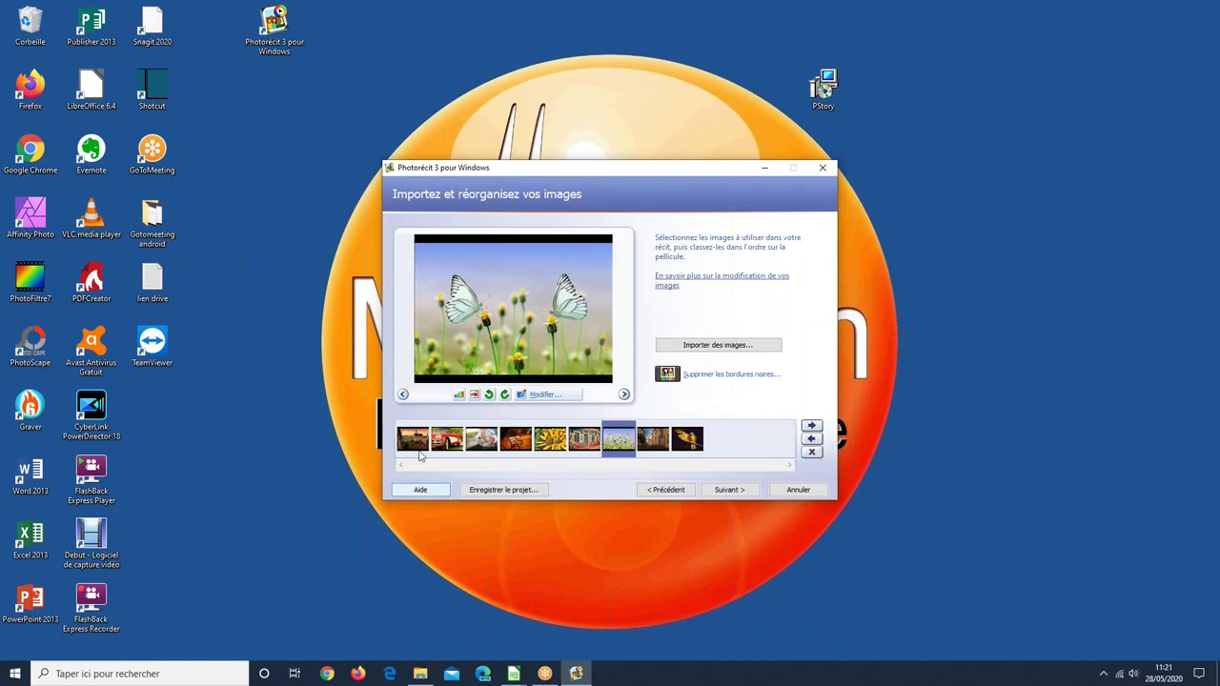
- Remove the black borders from the first picture, the castle, with the crop frame shifted towards the image's right side
{"action": "key", "text": "Home"}
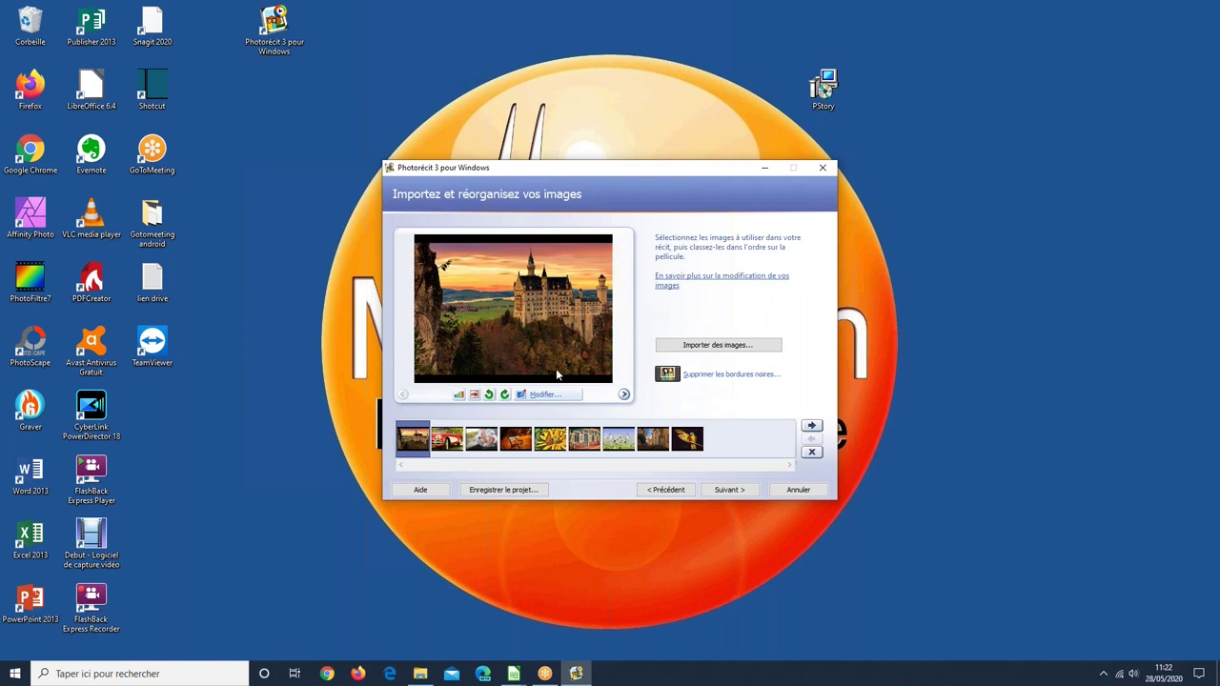
{"action": "left_click", "coordinate": [729, 377]}
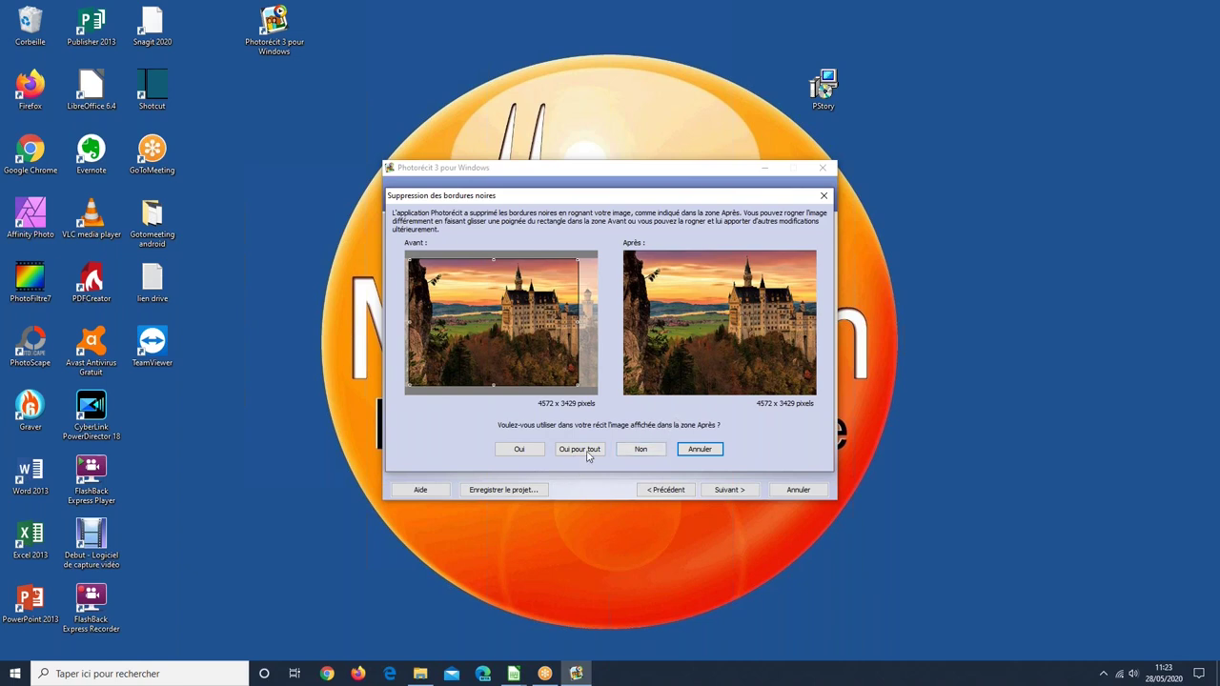
{"action": "left_click_drag", "start_coordinate": [483, 326], "coordinate": [496, 326]}
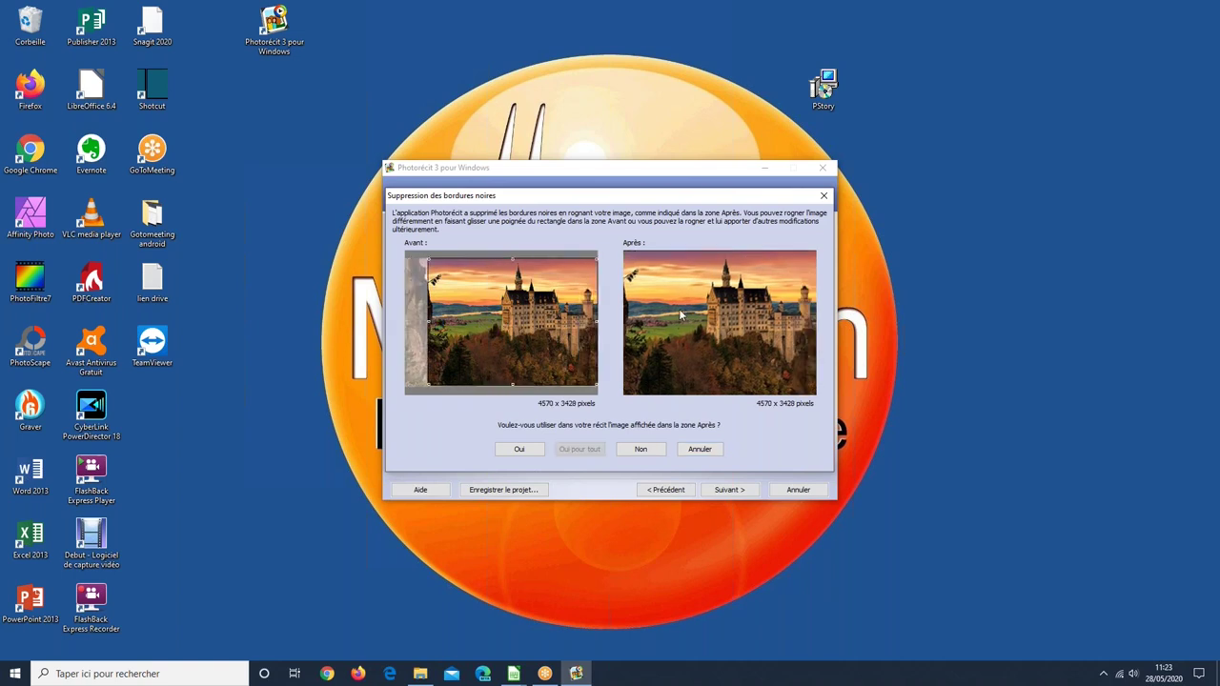
{"action": "mouse_move", "coordinate": [533, 318]}
{"action": "left_mouse_down"}
{"action": "mouse_move", "coordinate": [509, 318]}
{"action": "mouse_move", "coordinate": [532, 320]}
{"action": "mouse_move", "coordinate": [520, 308]}
{"action": "left_mouse_up"}
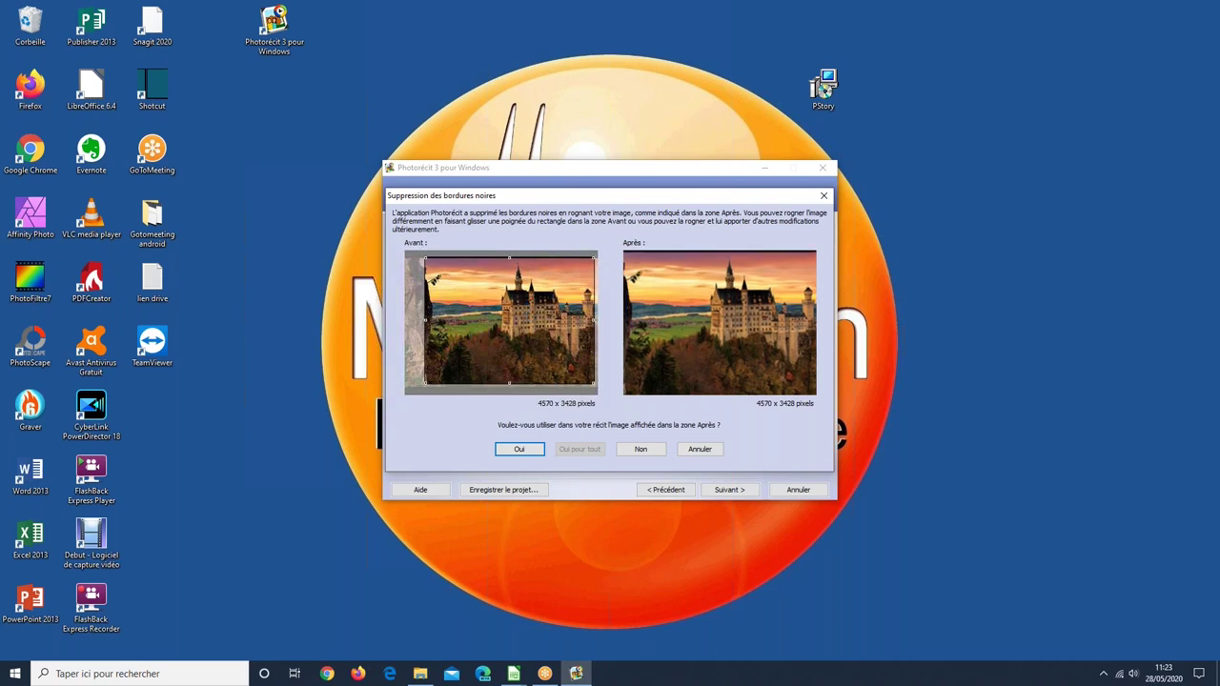
{"action": "left_click_drag", "start_coordinate": [505, 319], "coordinate": [505, 321]}
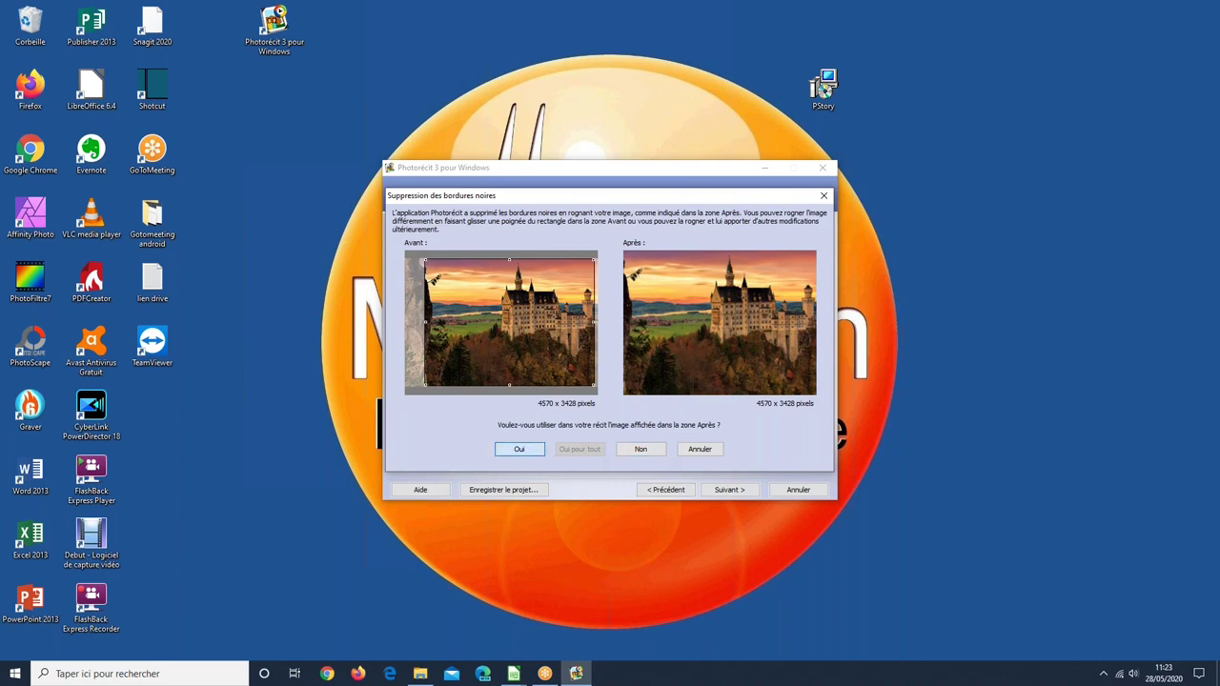
{"action": "left_click", "coordinate": [621, 452]}
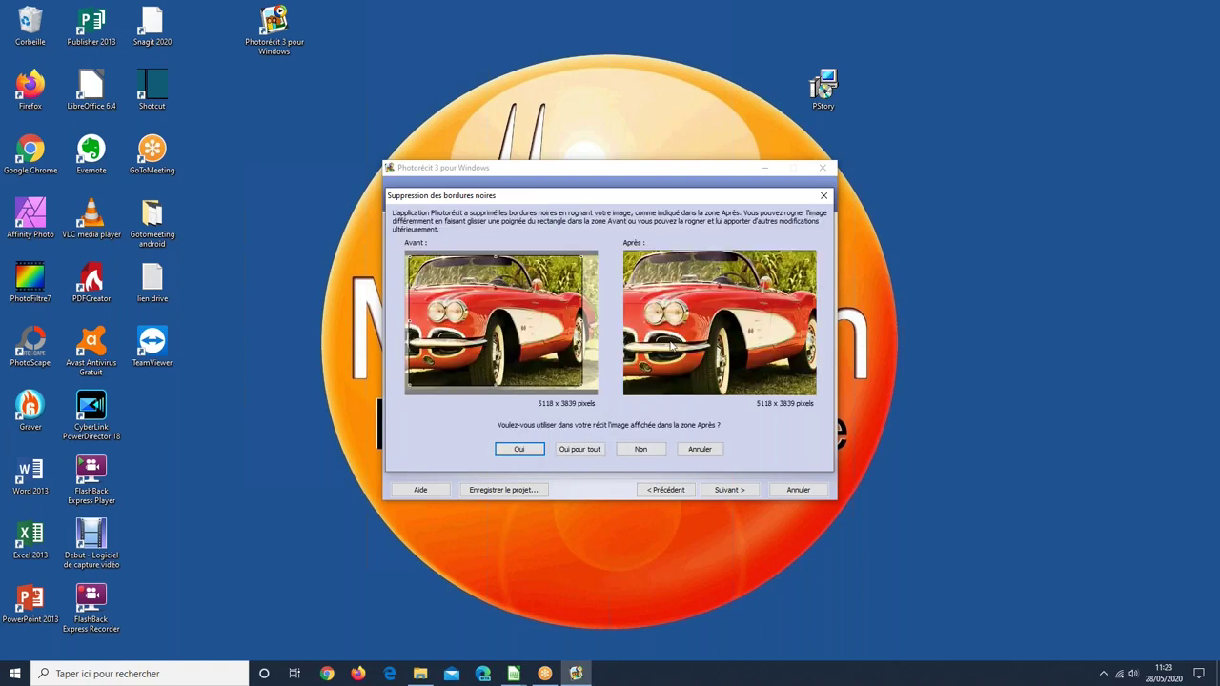
- Accept the proposed black border removal for all remaining pictures, starting with the red car
{"action": "left_click", "coordinate": [578, 450]}
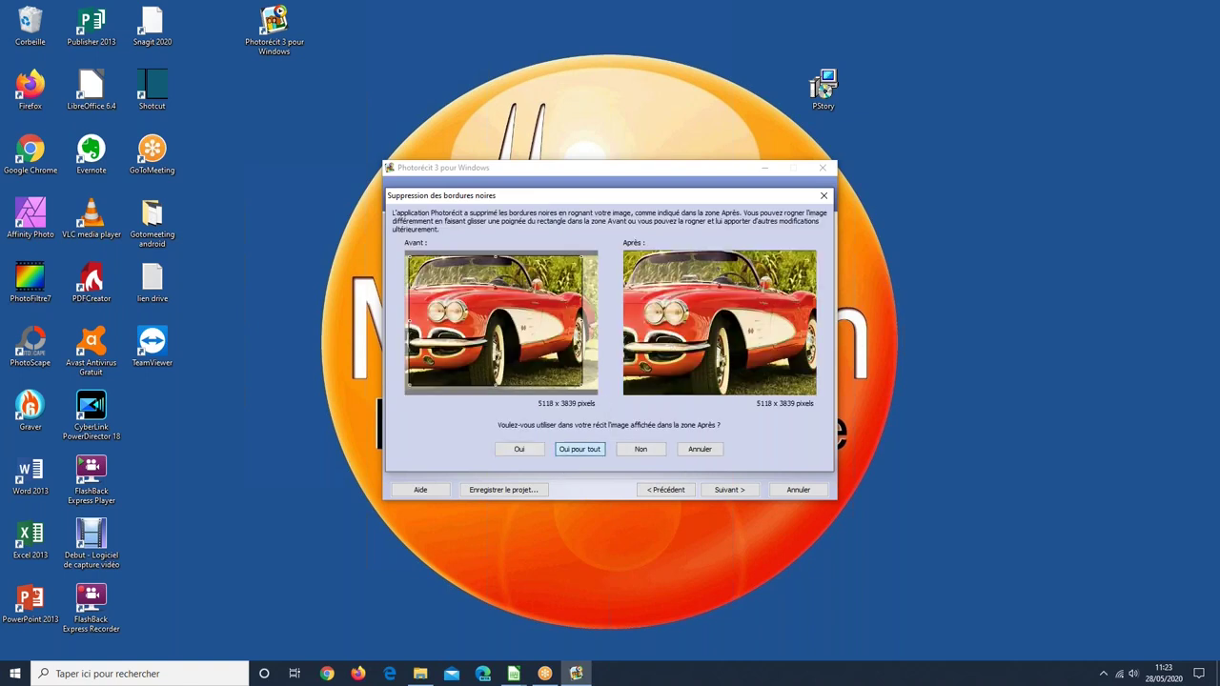
{"action": "left_click", "coordinate": [594, 449]}
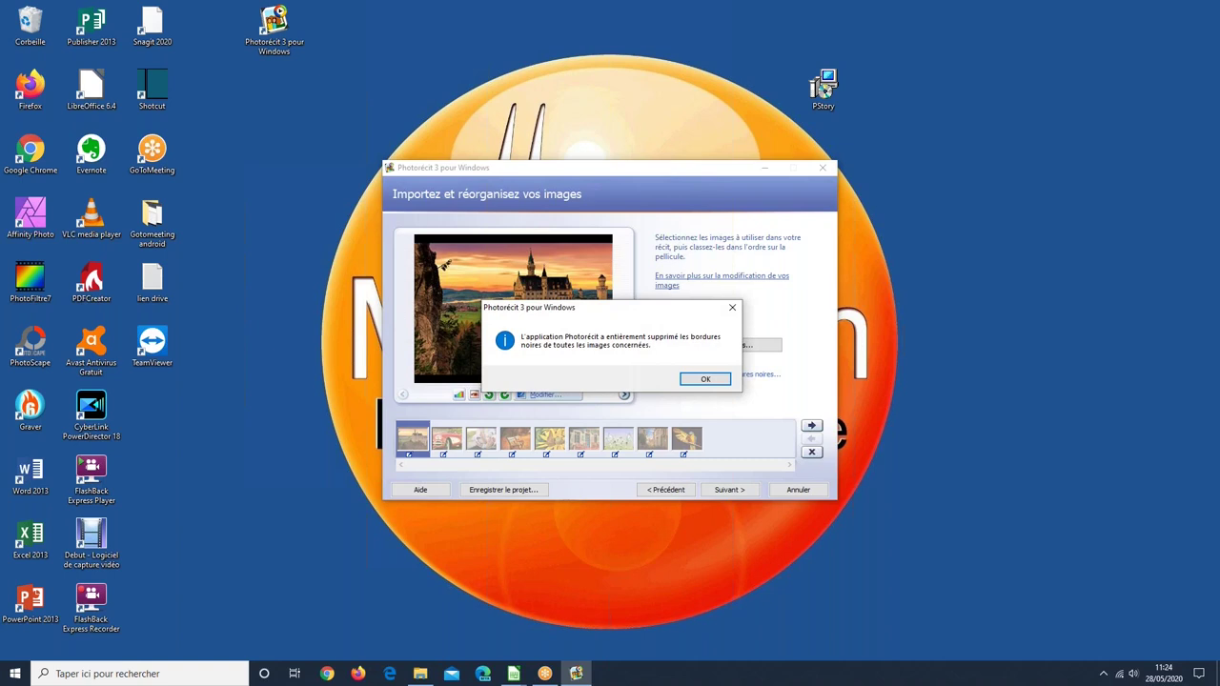
{"action": "left_click", "coordinate": [706, 379]}
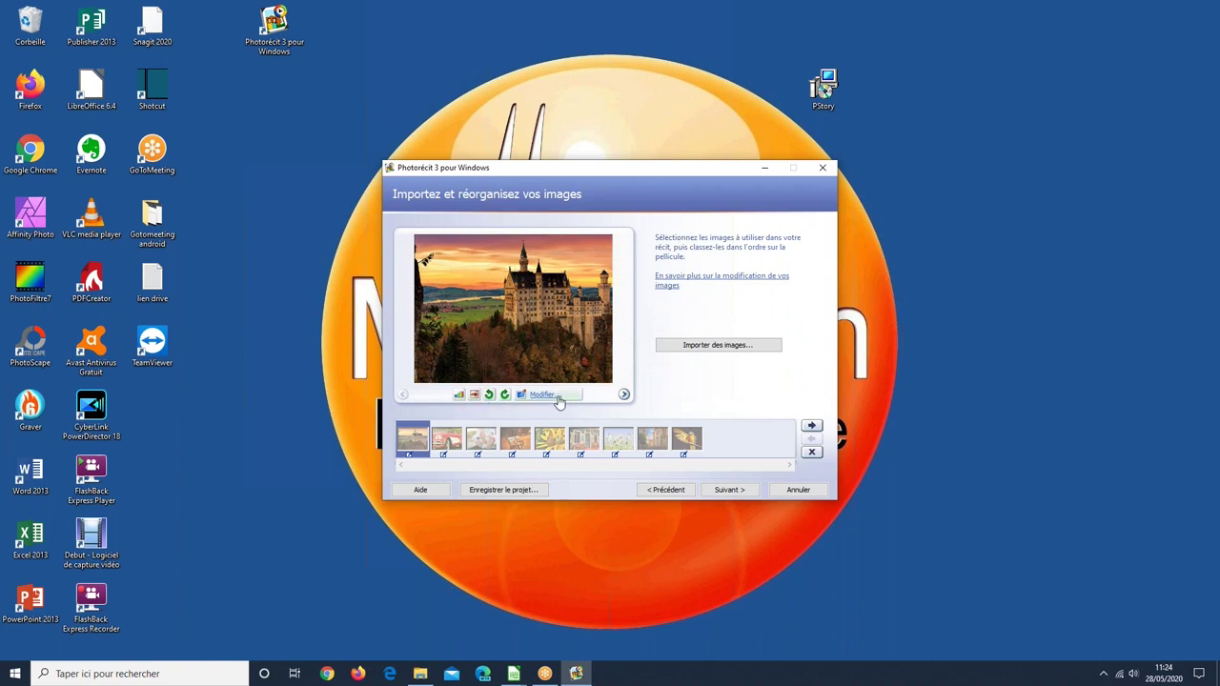
- View the cropped red car picture and turn on color level correction for the baby feet picture
{"action": "left_click", "coordinate": [448, 440]}
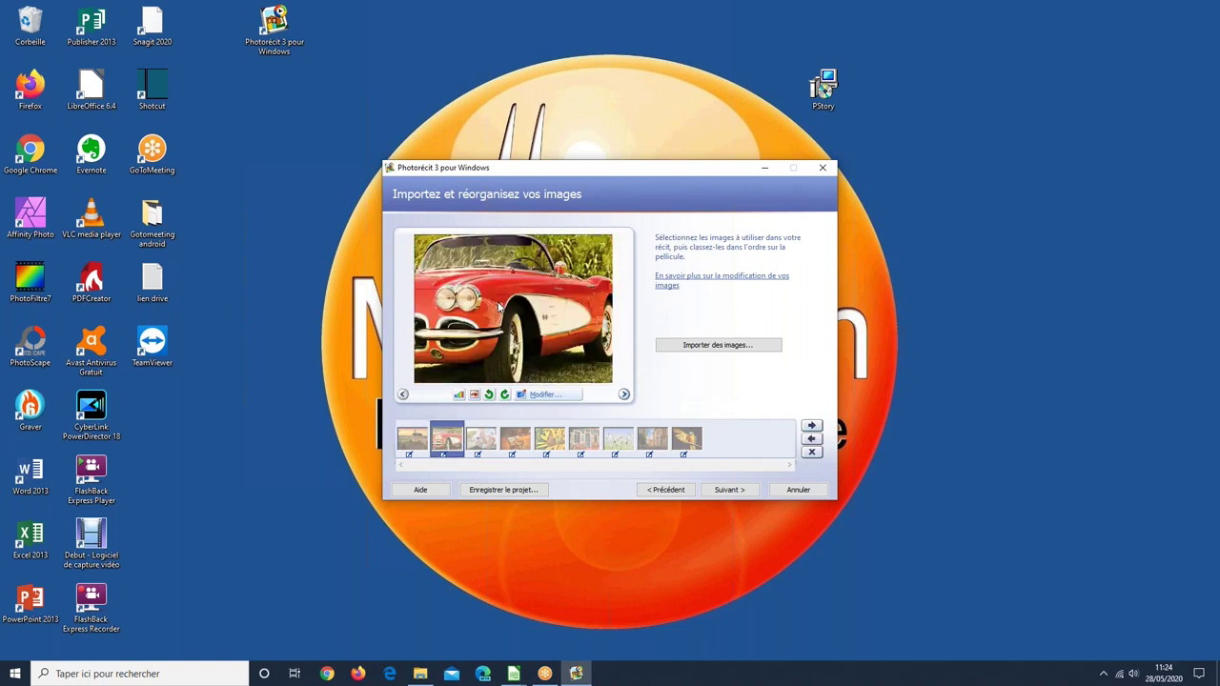
{"action": "left_click", "coordinate": [481, 437]}
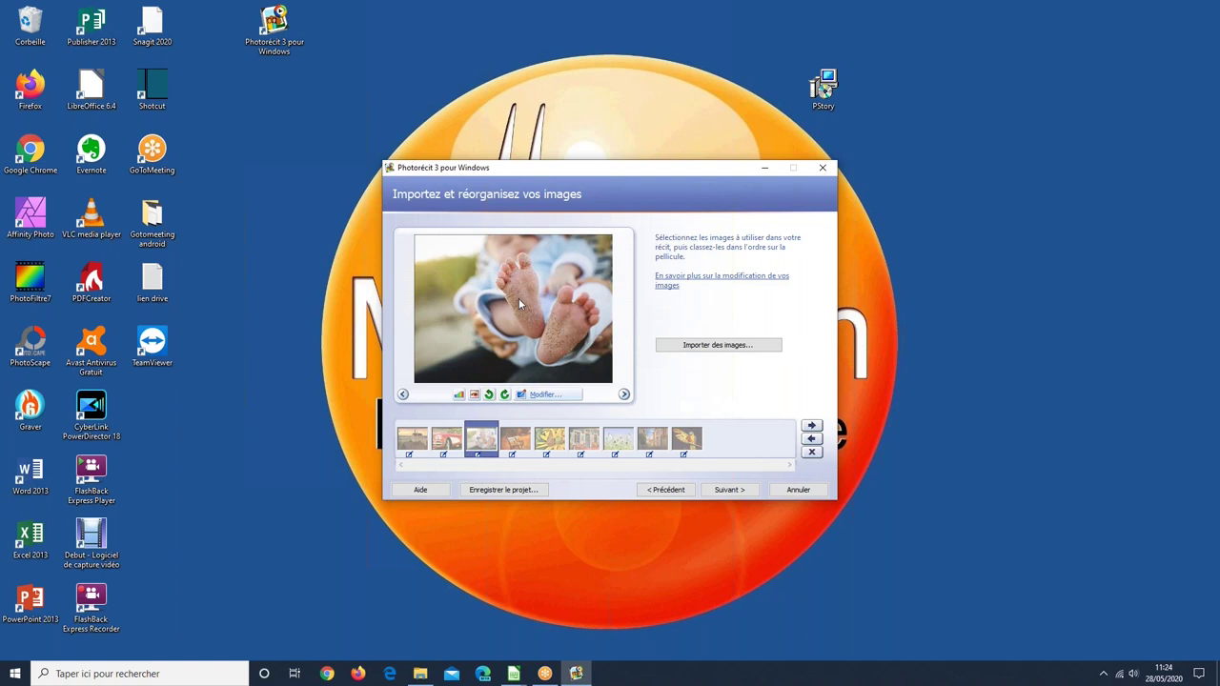
{"action": "left_click", "coordinate": [459, 395]}
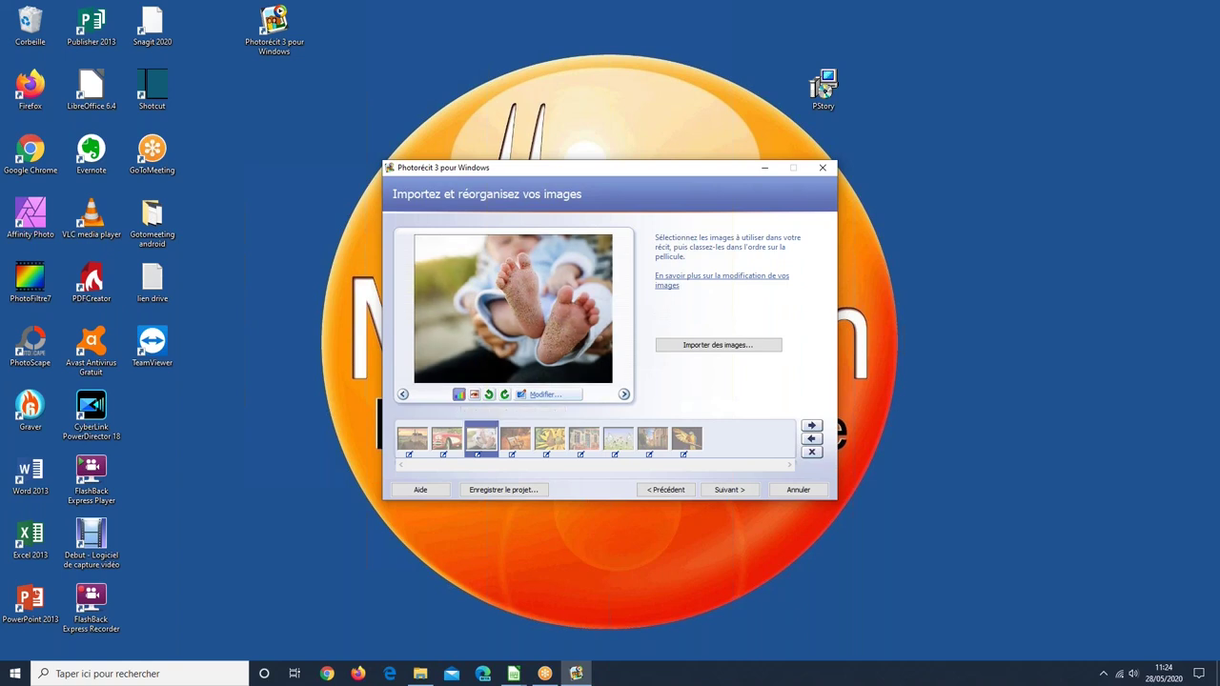
{"action": "left_click", "coordinate": [463, 398]}
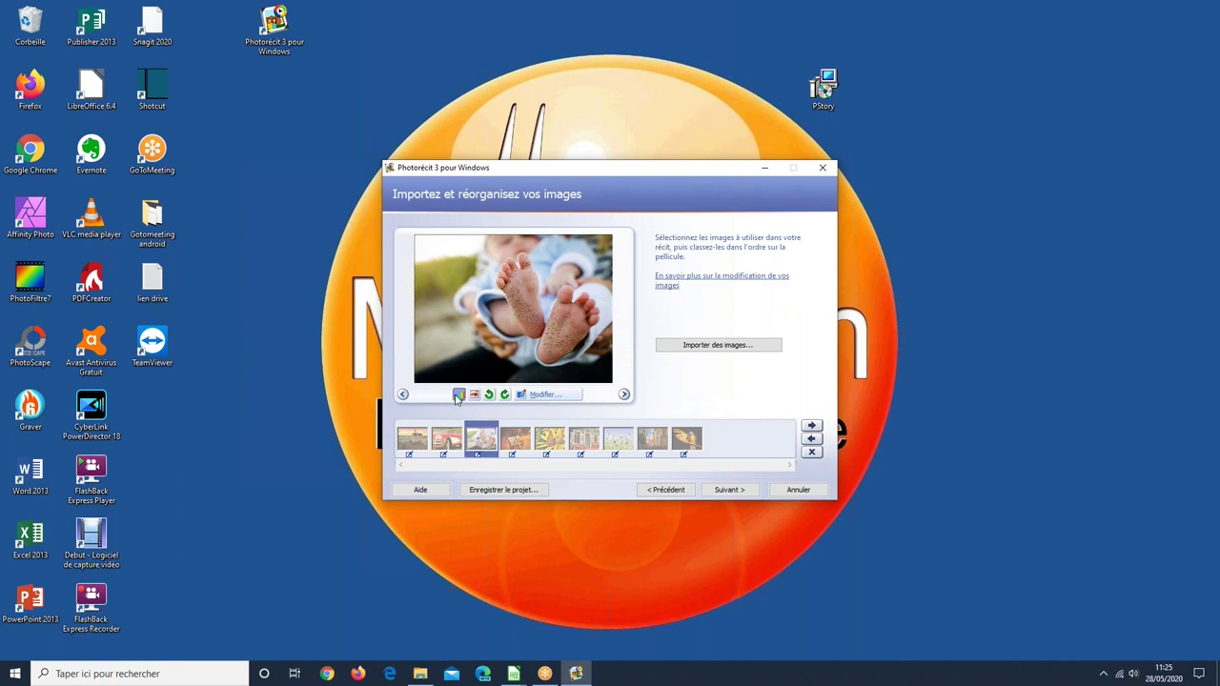
{"action": "left_click", "coordinate": [459, 396]}
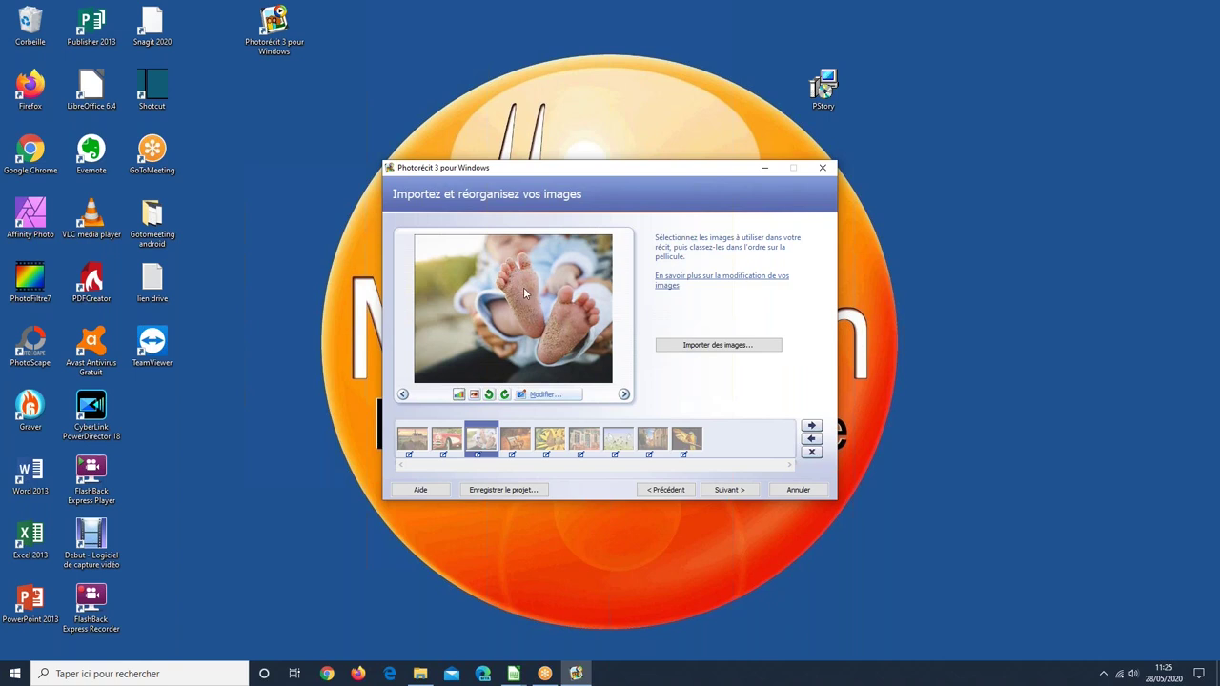
{"action": "left_click", "coordinate": [458, 395]}
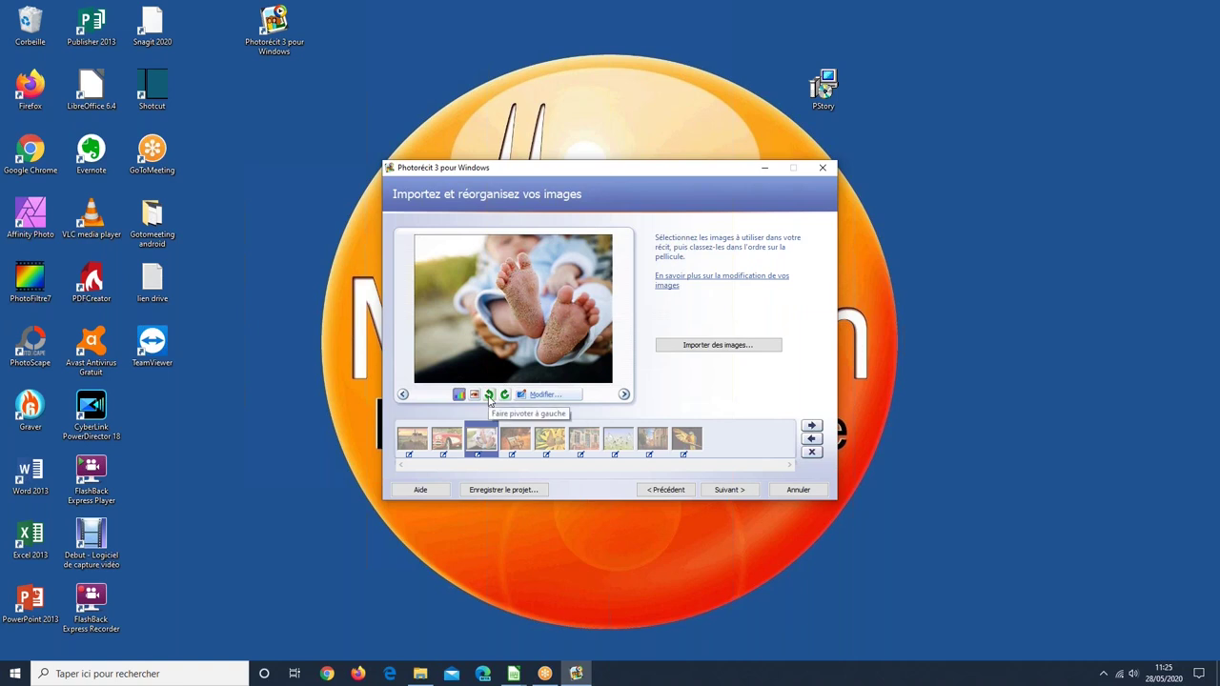
- Rotate the baby feet picture a quarter turn to the left and back to the right
{"action": "left_click", "coordinate": [489, 396]}
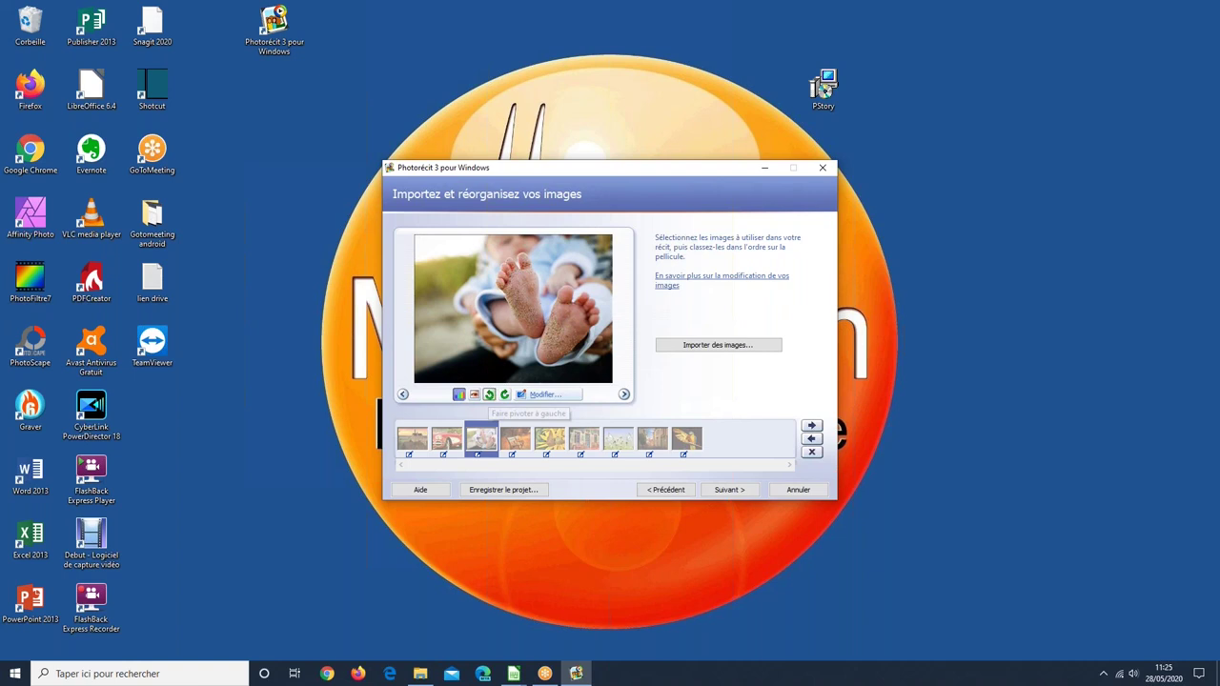
{"action": "left_click", "coordinate": [489, 394]}
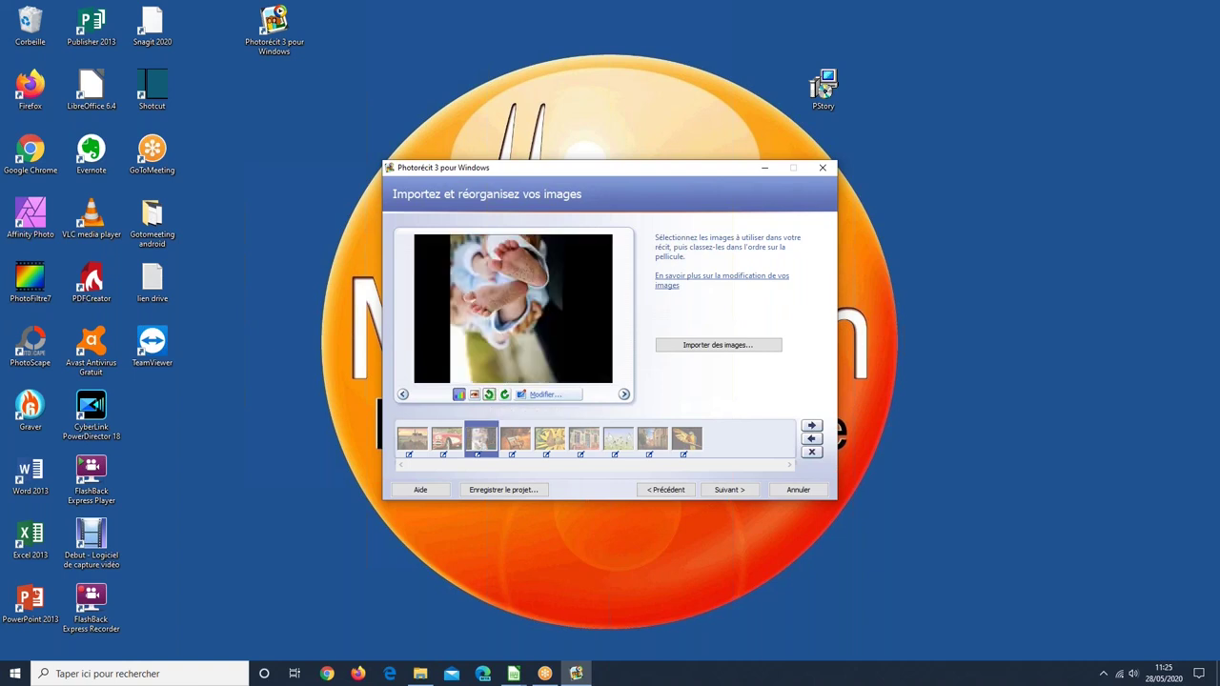
{"action": "left_click", "coordinate": [504, 395]}
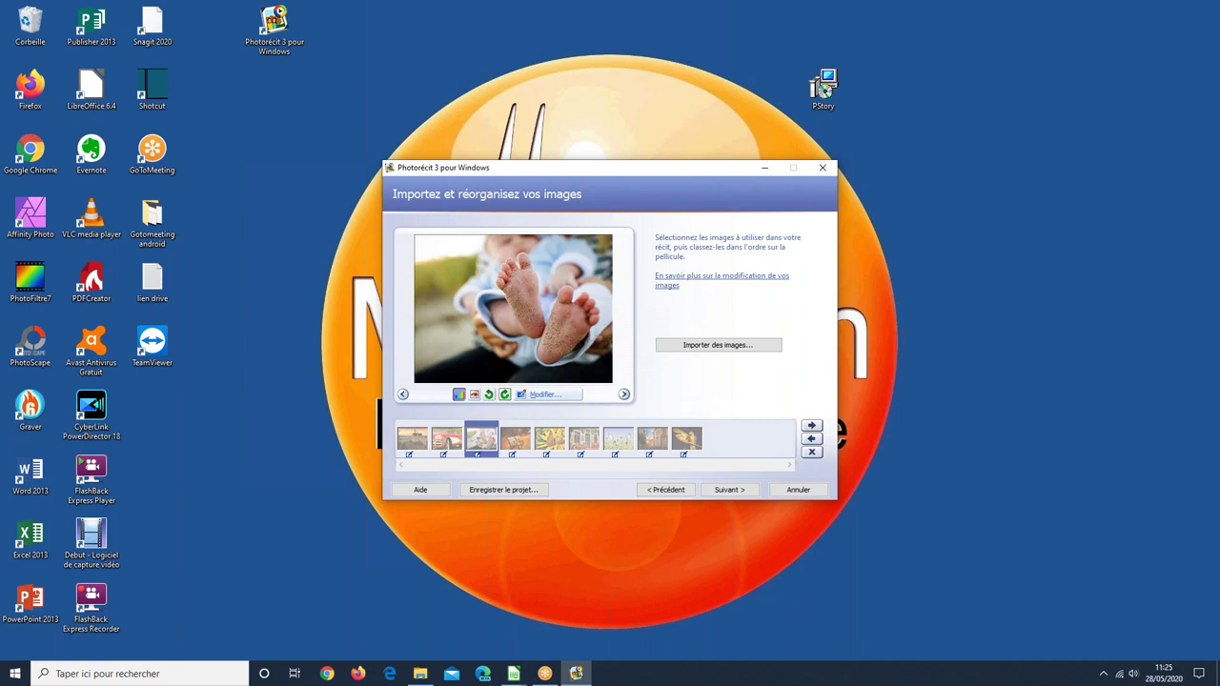
- Shift the baby feet picture's crop frame to the image's right edge and view its automatic correction options
{"action": "left_click", "coordinate": [540, 394]}
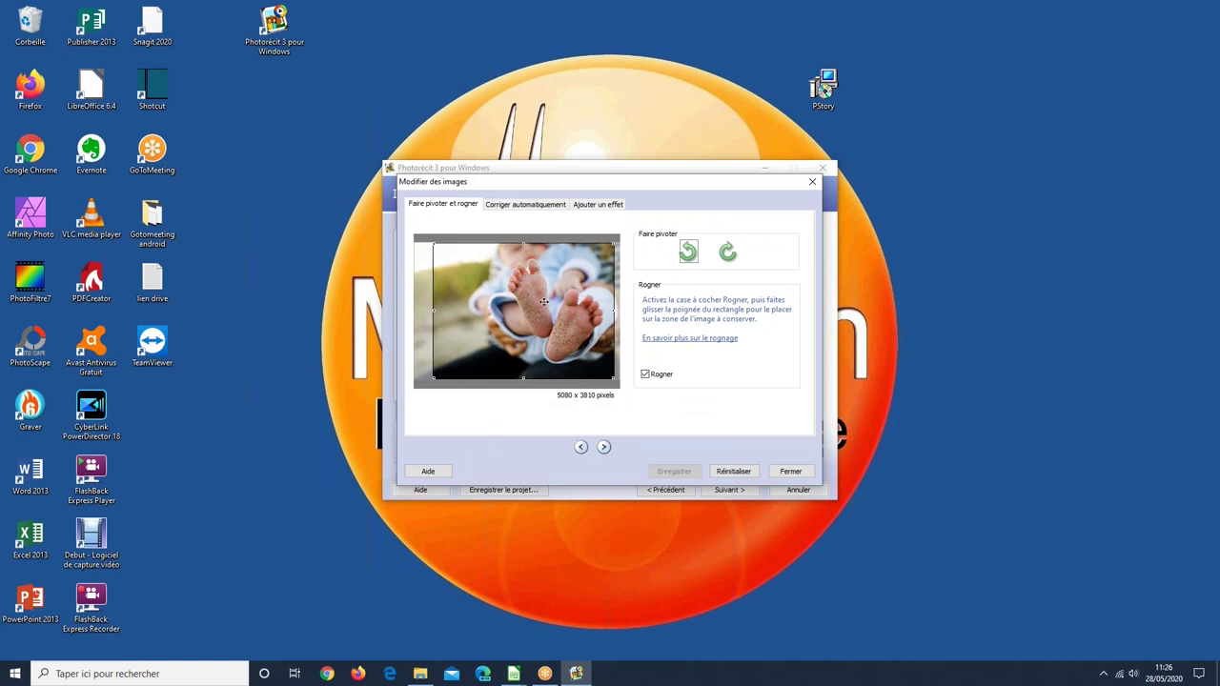
{"action": "left_click_drag", "start_coordinate": [521, 304], "coordinate": [529, 306]}
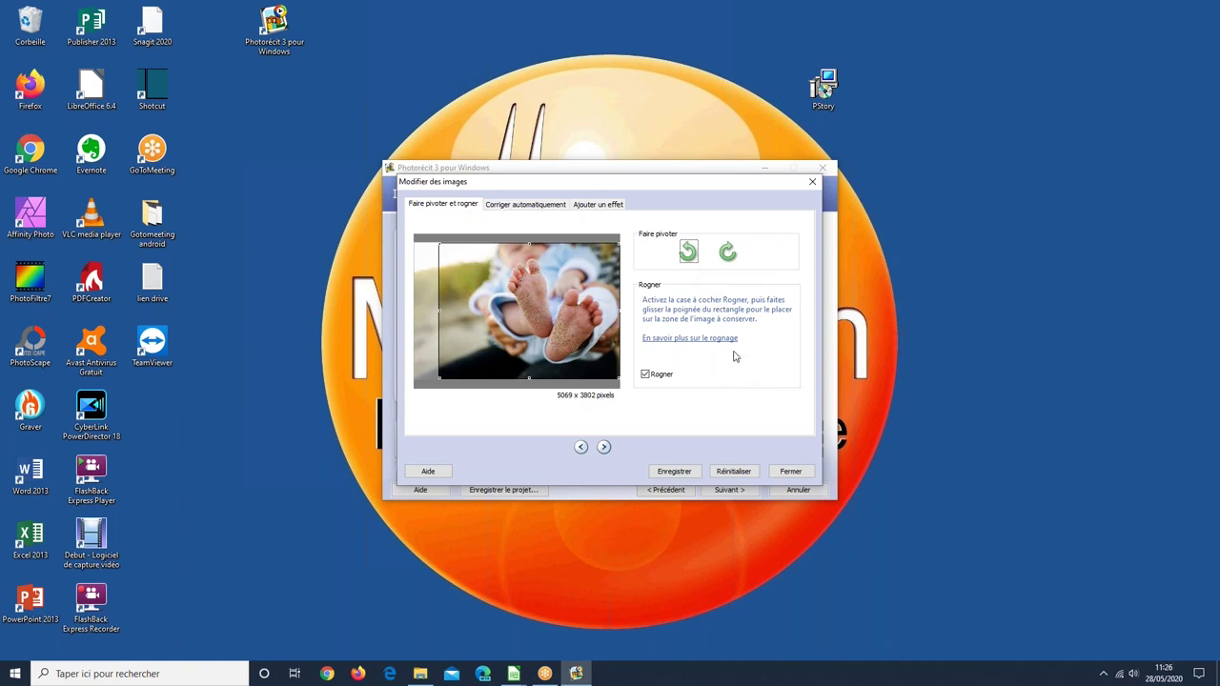
{"action": "left_click", "coordinate": [513, 206]}
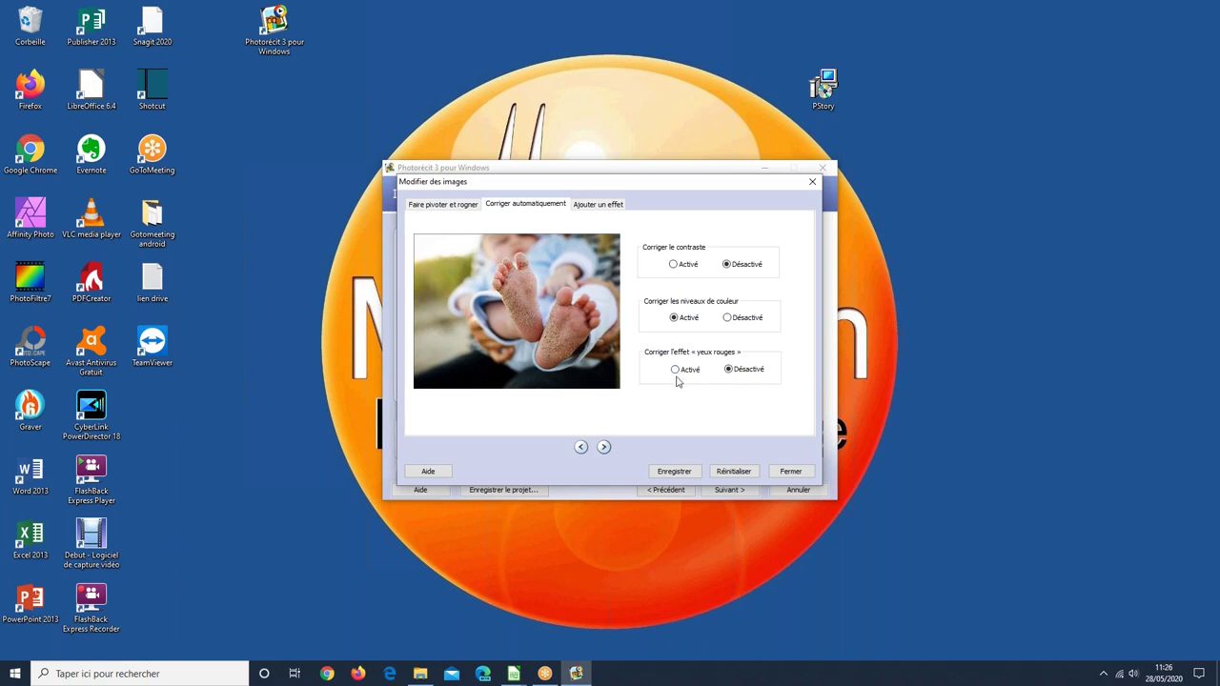
- Try the Noir et blanc and Crayon coloré effects on the baby feet picture and set the effect back to (aucun)
{"action": "left_click", "coordinate": [609, 206]}
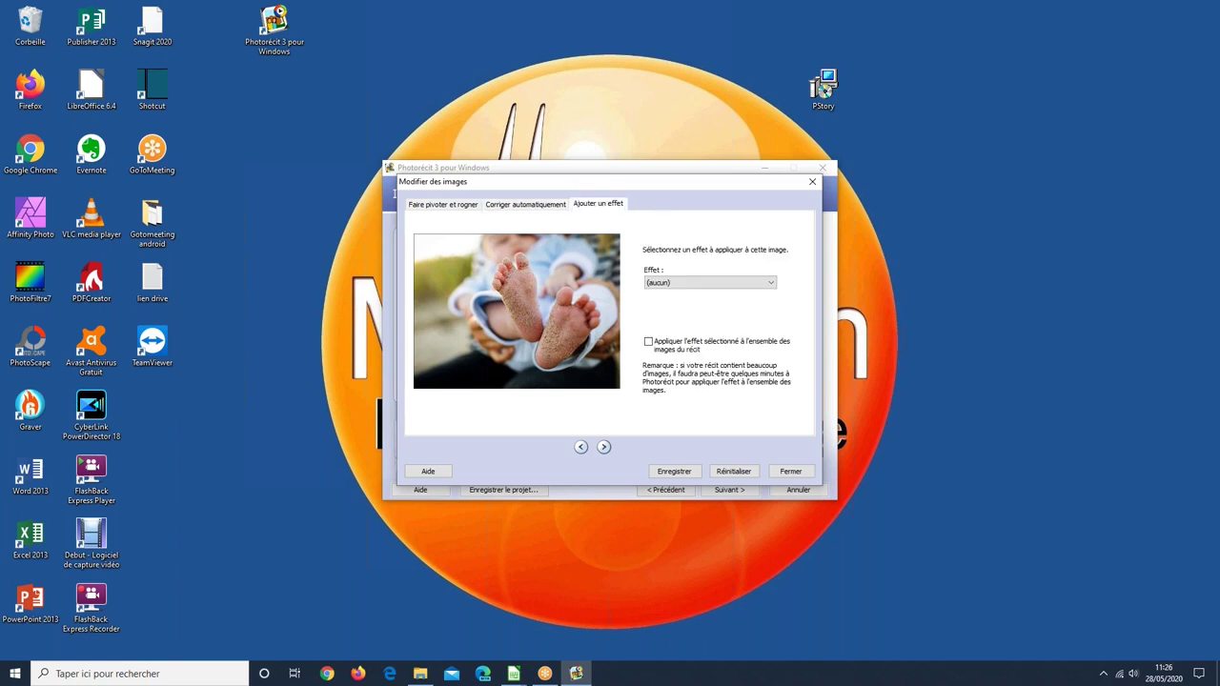
{"action": "left_click", "coordinate": [724, 284]}
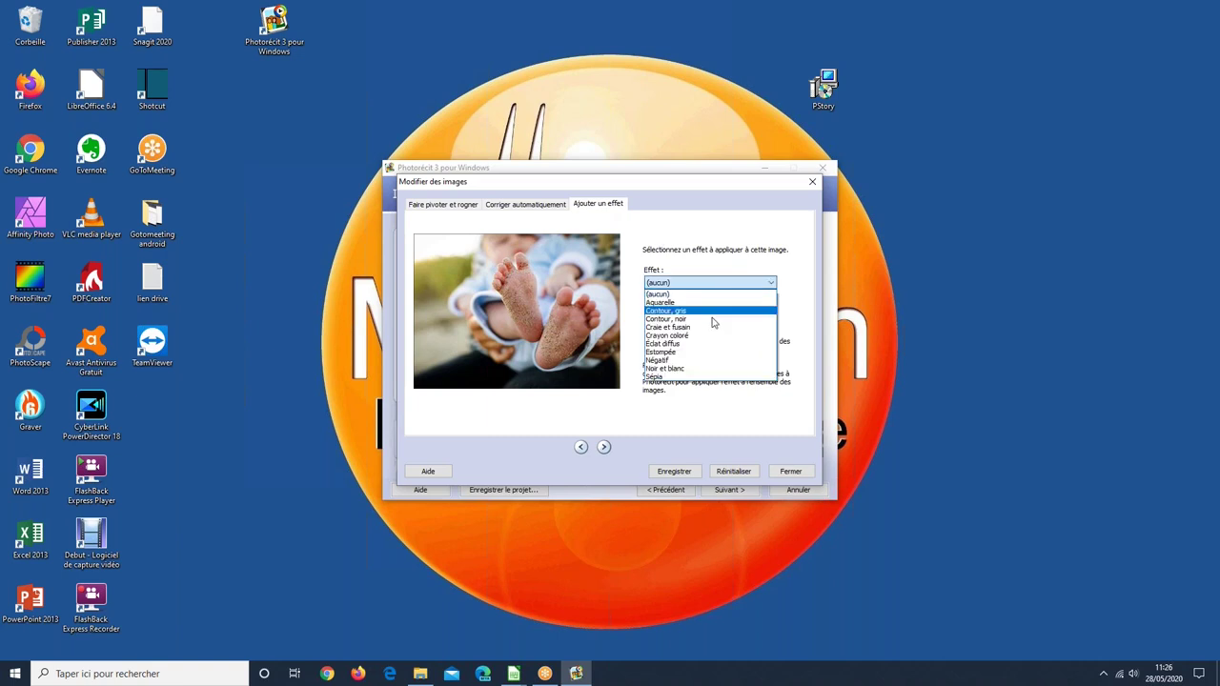
{"action": "left_click", "coordinate": [700, 369]}
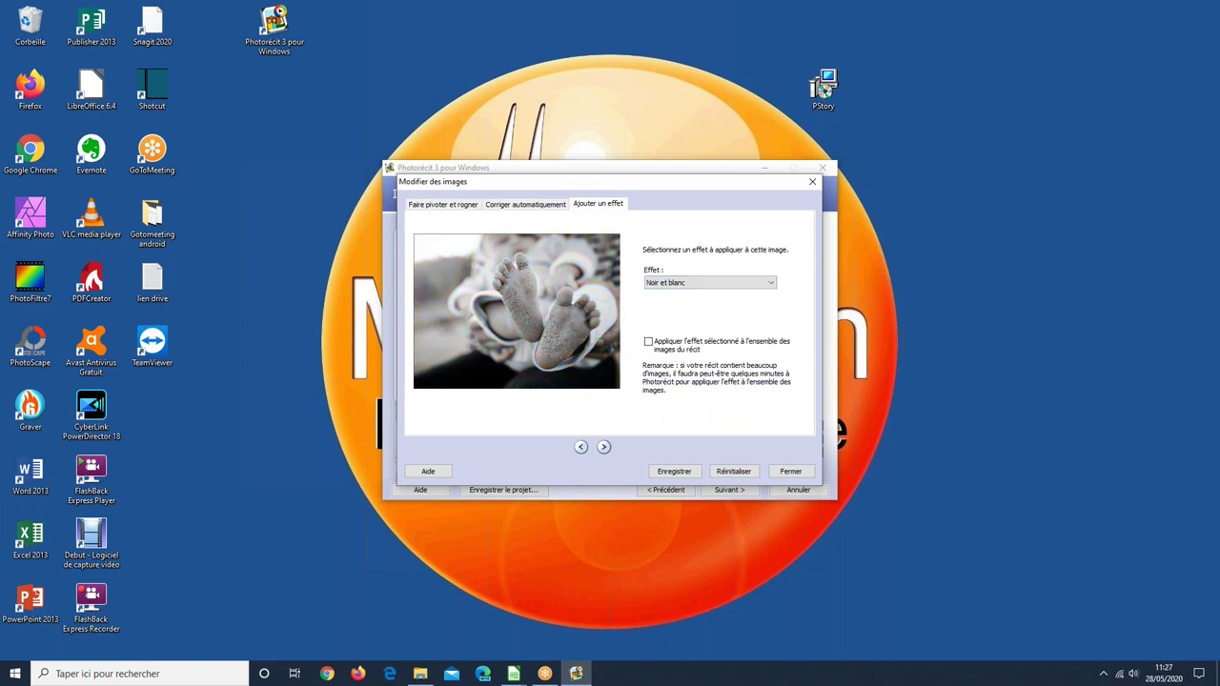
{"action": "left_click", "coordinate": [770, 283]}
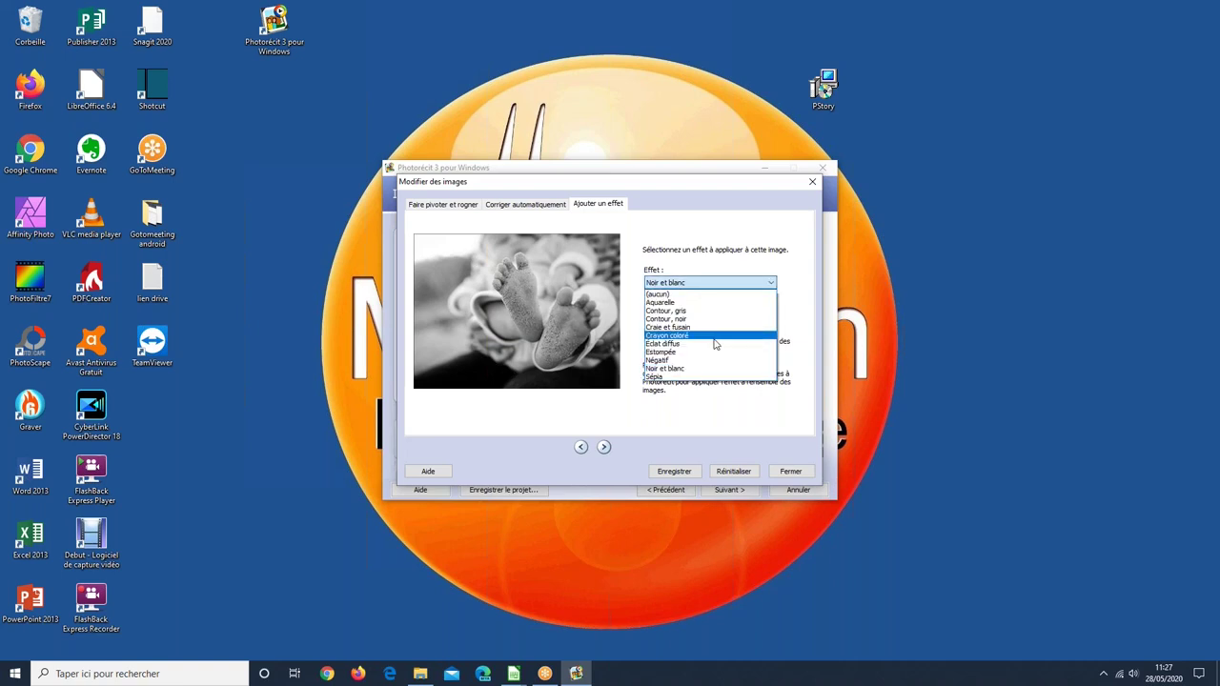
{"action": "left_click", "coordinate": [711, 336]}
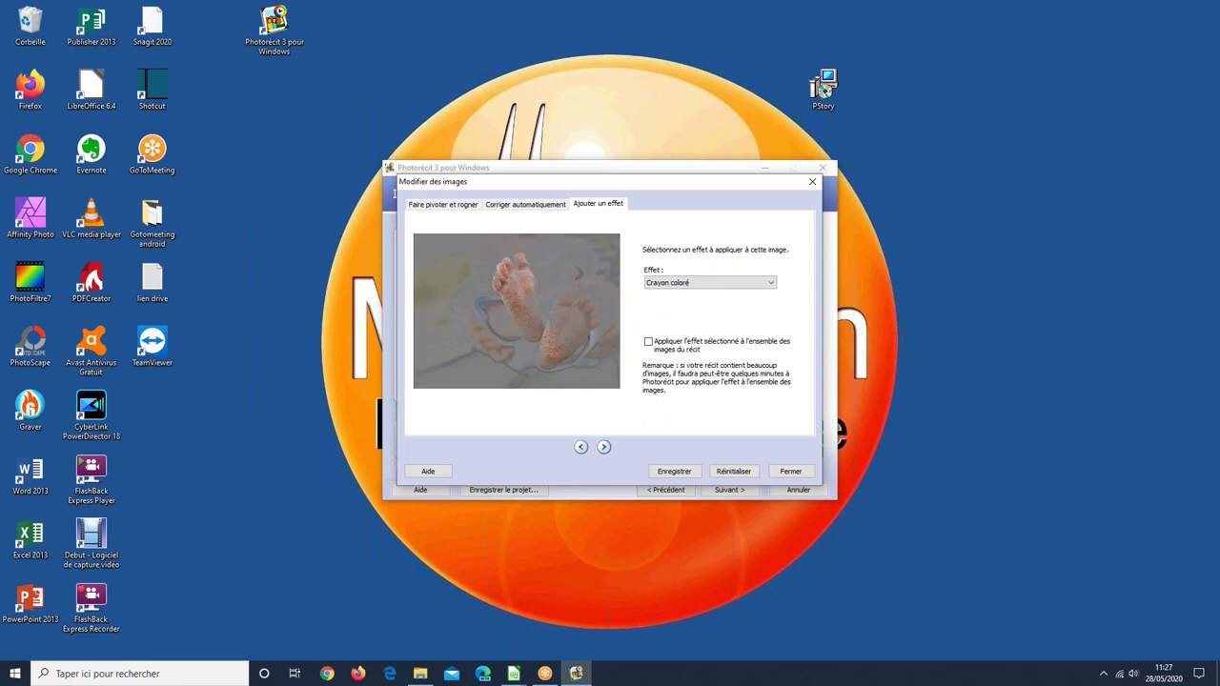
{"action": "left_click", "coordinate": [692, 284]}
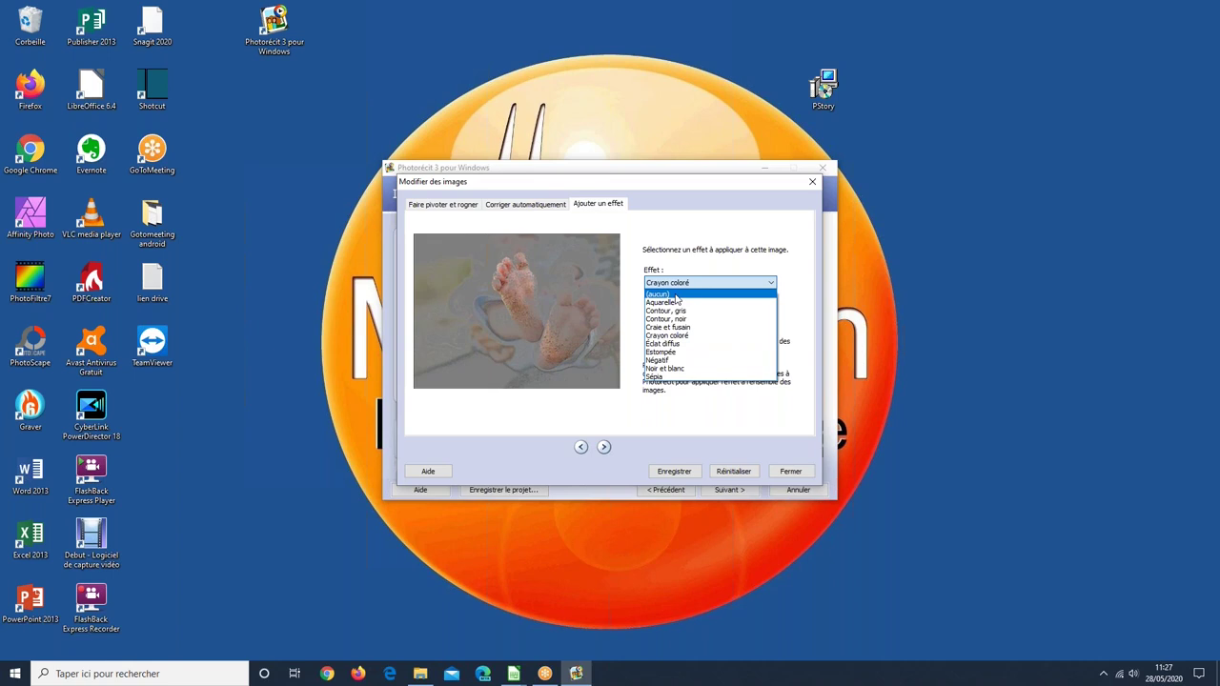
{"action": "left_click", "coordinate": [676, 294]}
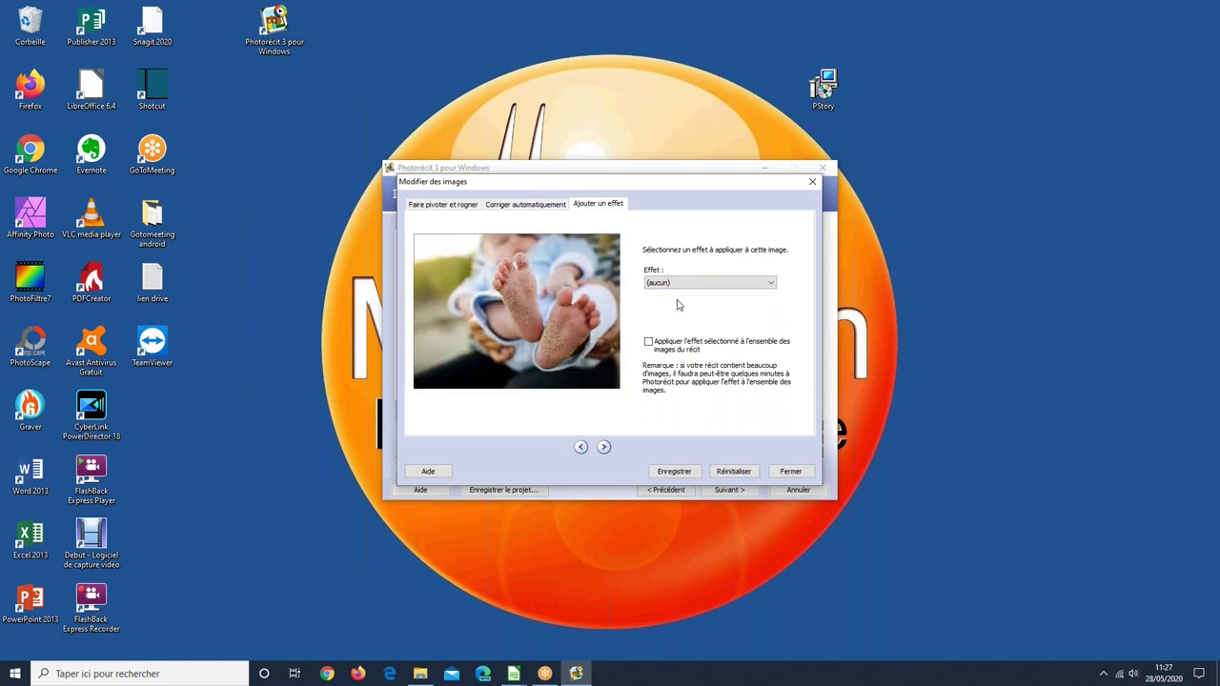
- Save the changes made to the baby feet picture and close the image editor
{"action": "left_click", "coordinate": [673, 467]}
{"action": "left_click", "coordinate": [792, 472]}
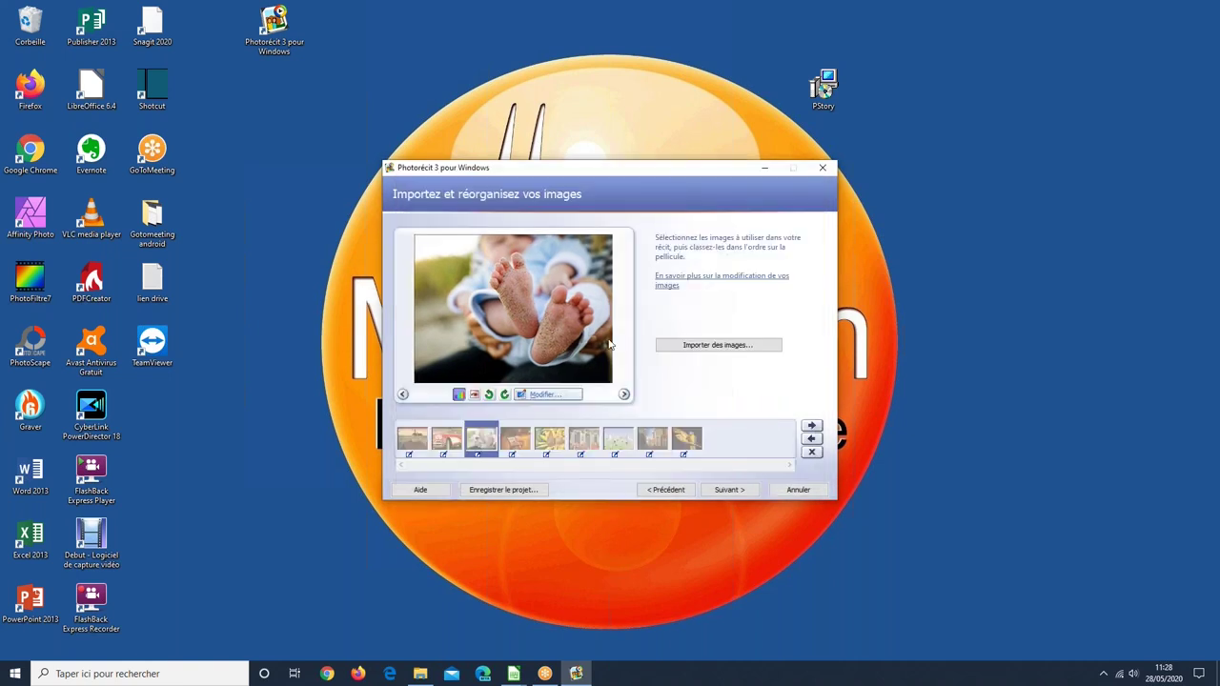
- Shift the crop frame of the butterfly on yellow flowers picture to the image's right edge and save the change
{"action": "left_click", "coordinate": [551, 440]}
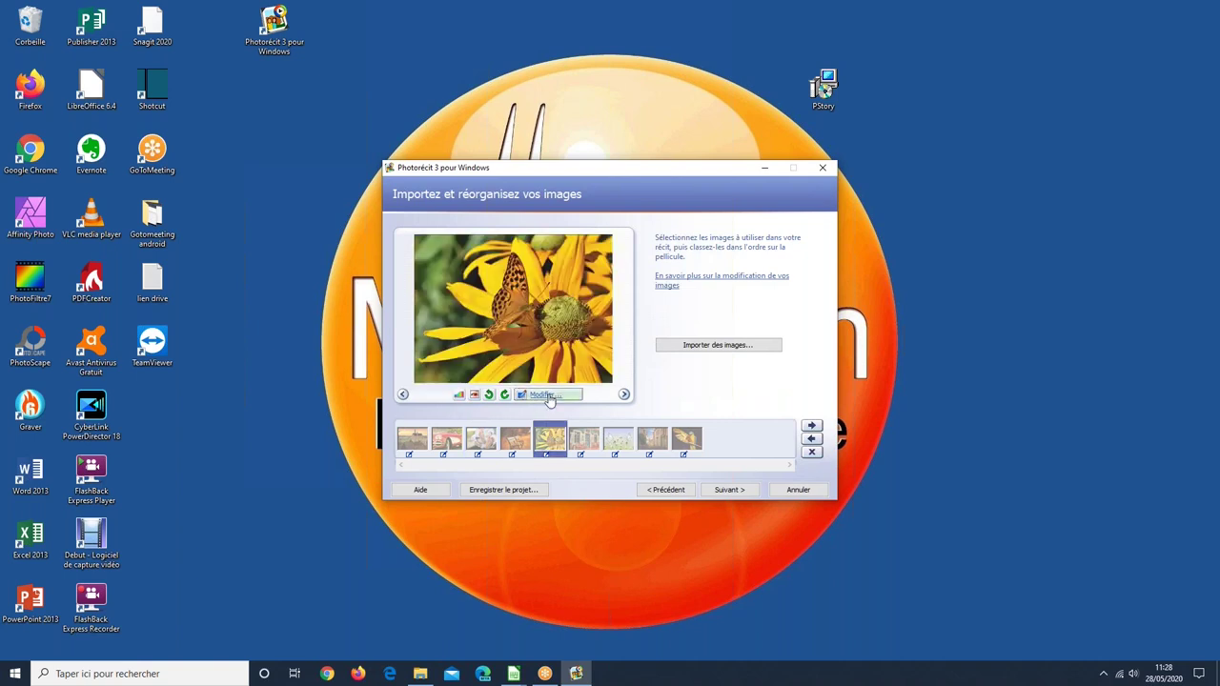
{"action": "left_click", "coordinate": [544, 395]}
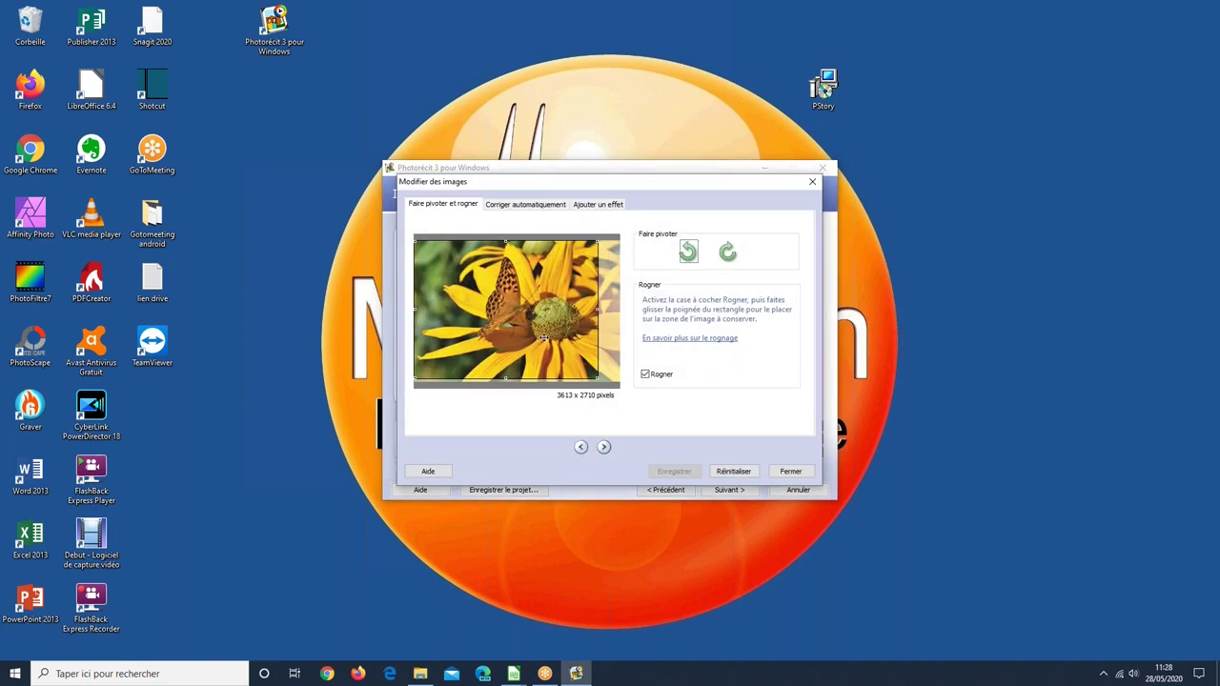
{"action": "left_click_drag", "start_coordinate": [541, 333], "coordinate": [565, 328]}
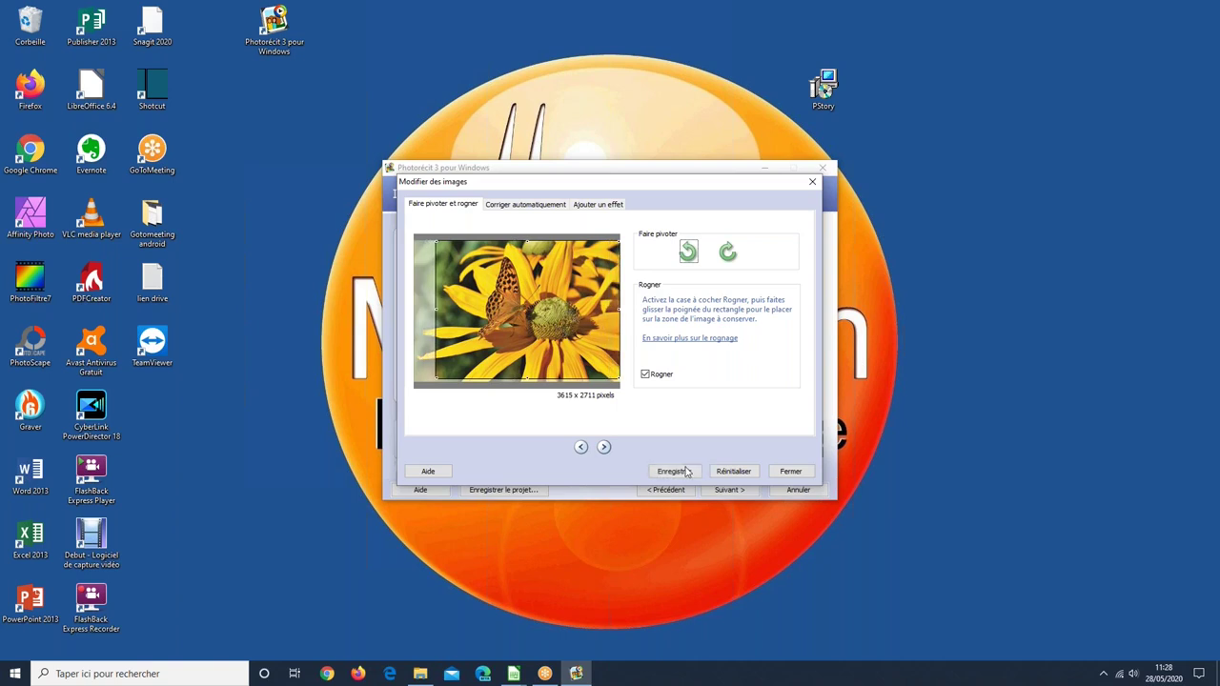
{"action": "left_click", "coordinate": [656, 474]}
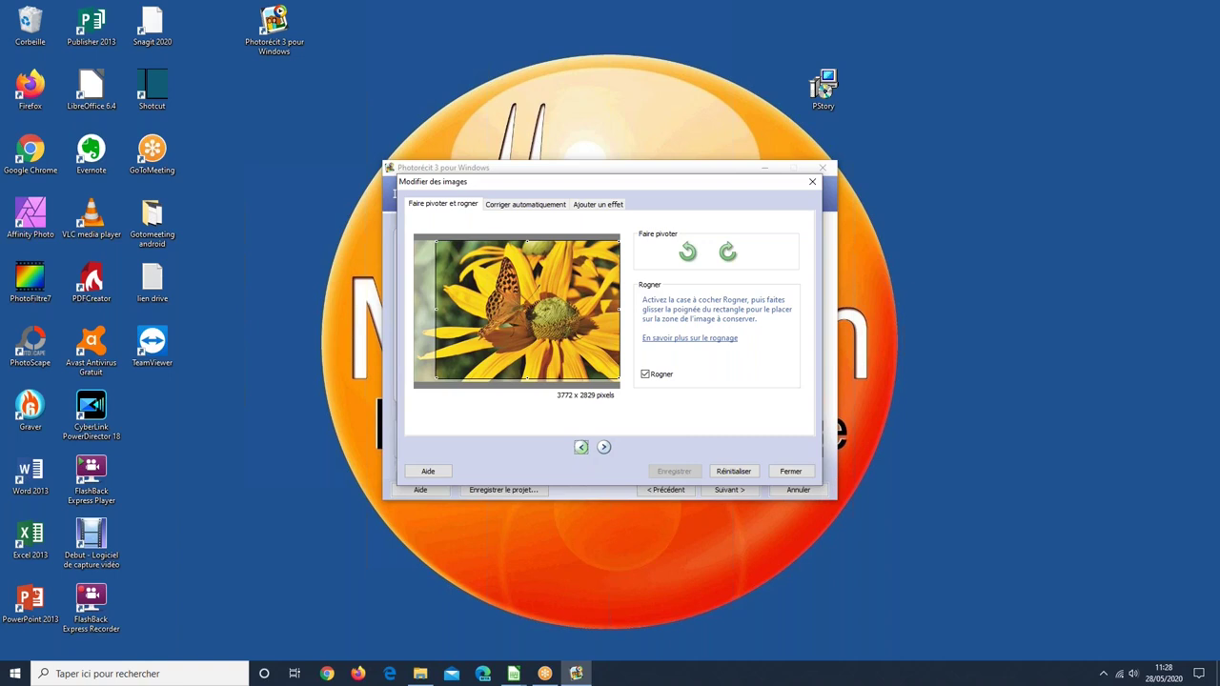
- Browse the neighbouring bench and café pictures in the image editor and close it
{"action": "left_click", "coordinate": [581, 447]}
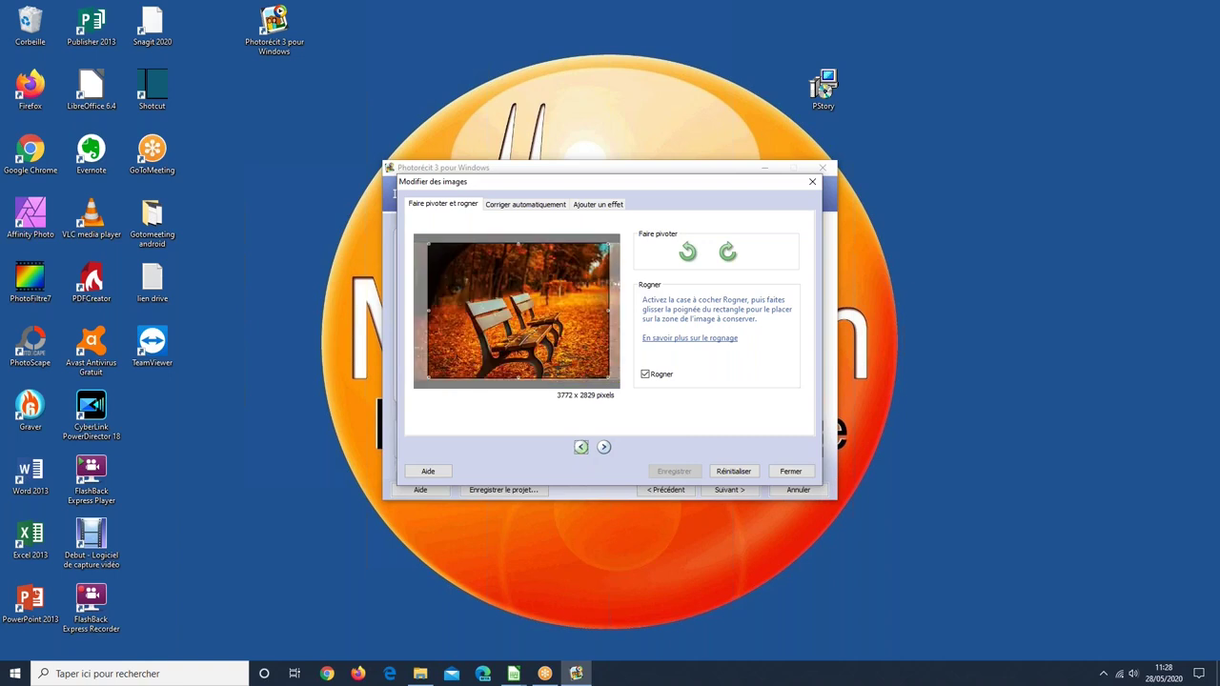
{"action": "left_click", "coordinate": [604, 447]}
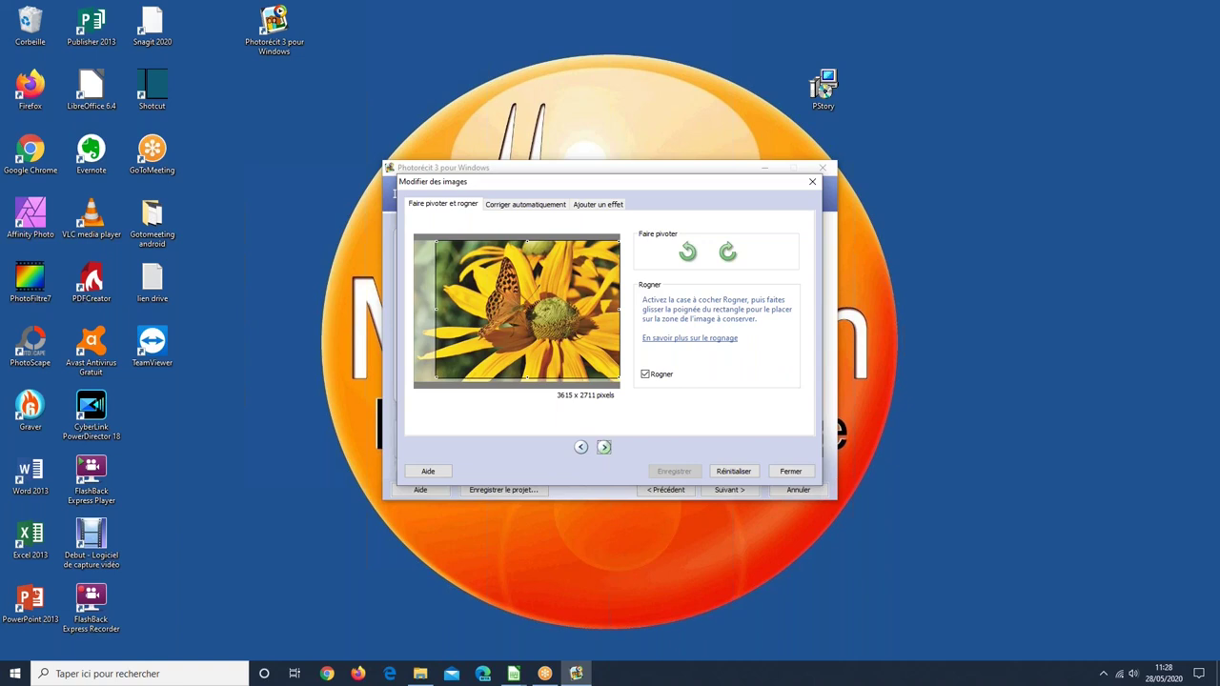
{"action": "left_click", "coordinate": [603, 447]}
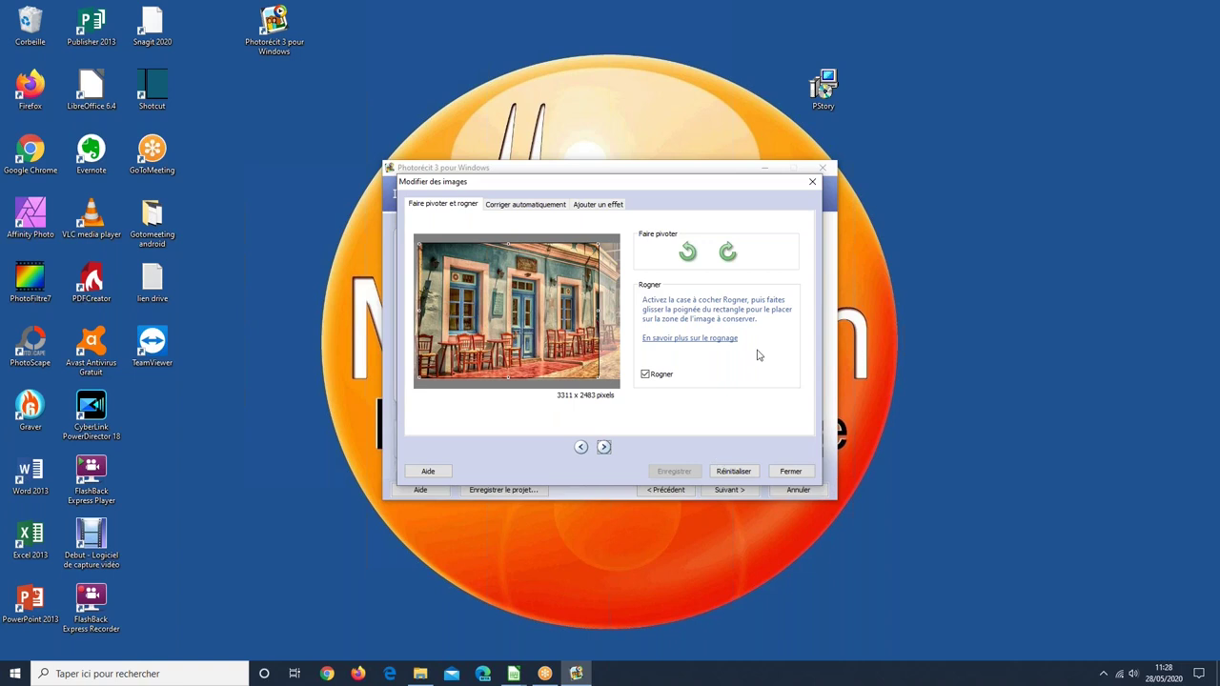
{"action": "left_click", "coordinate": [788, 472]}
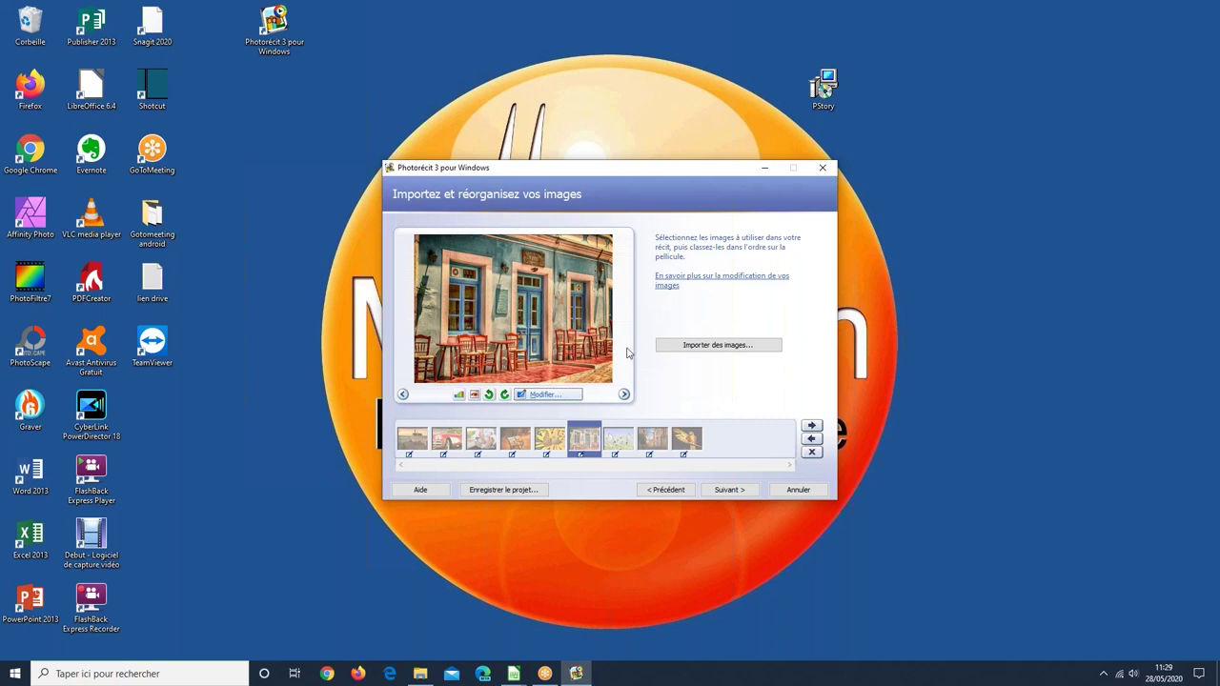
- Import the picture cat-4438600 into the story and preview its black border removal without applying it
{"action": "left_click", "coordinate": [704, 351]}
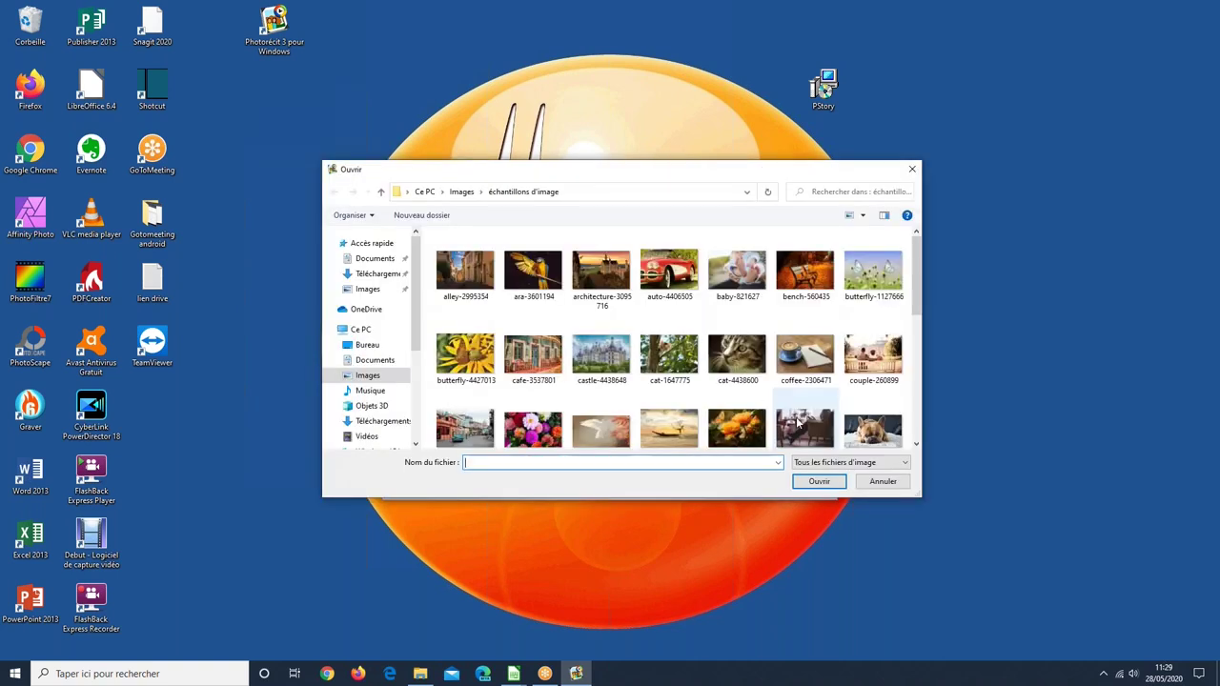
{"action": "key", "text": "Escape"}
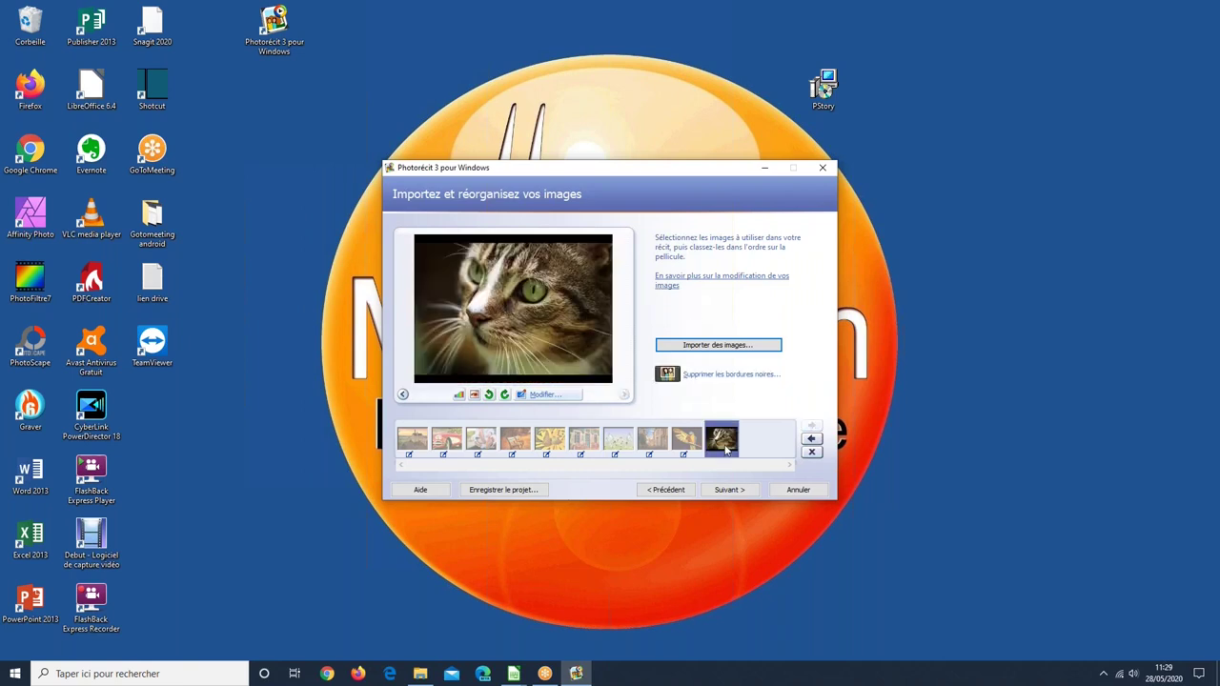
{"action": "left_click", "coordinate": [715, 380]}
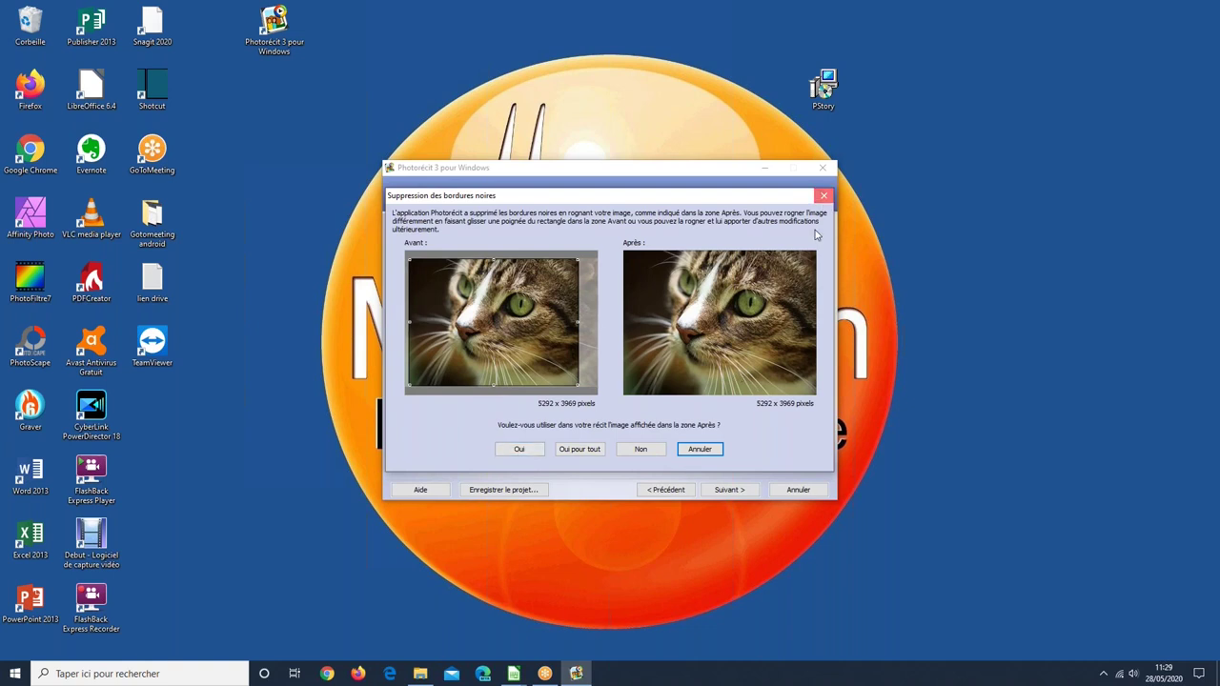
{"action": "left_click", "coordinate": [824, 195]}
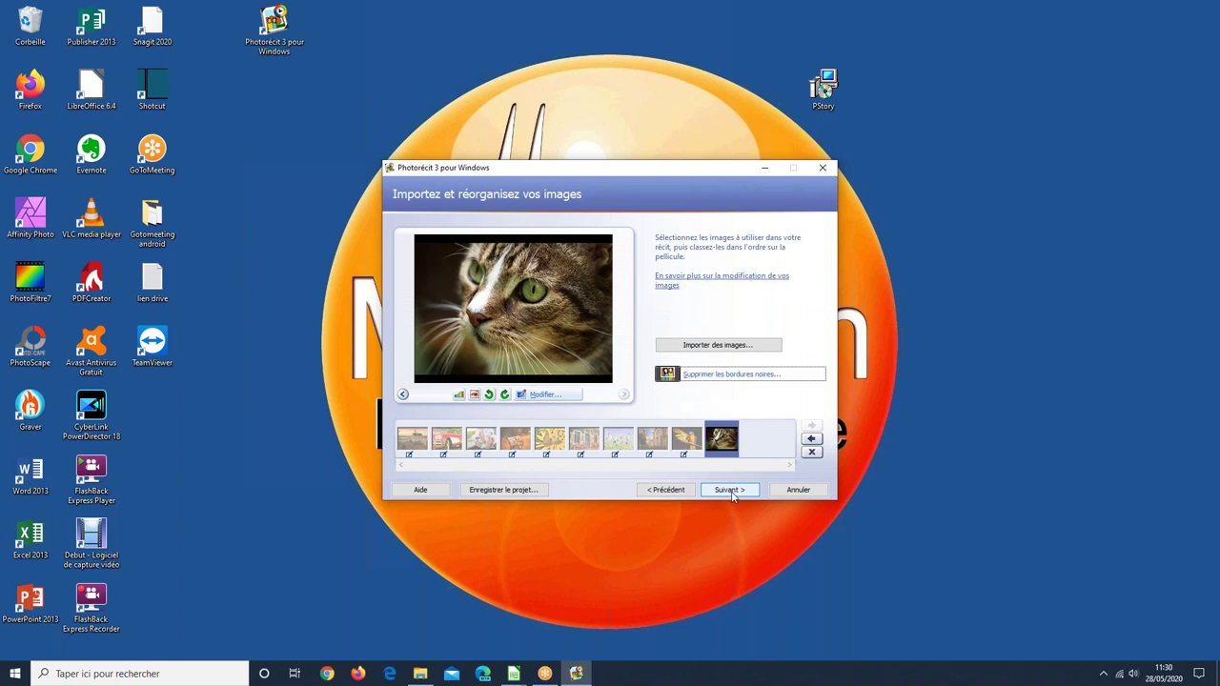
- Advance to the title stage and move the cat picture to the beginning of the filmstrip
{"action": "left_click", "coordinate": [731, 492]}
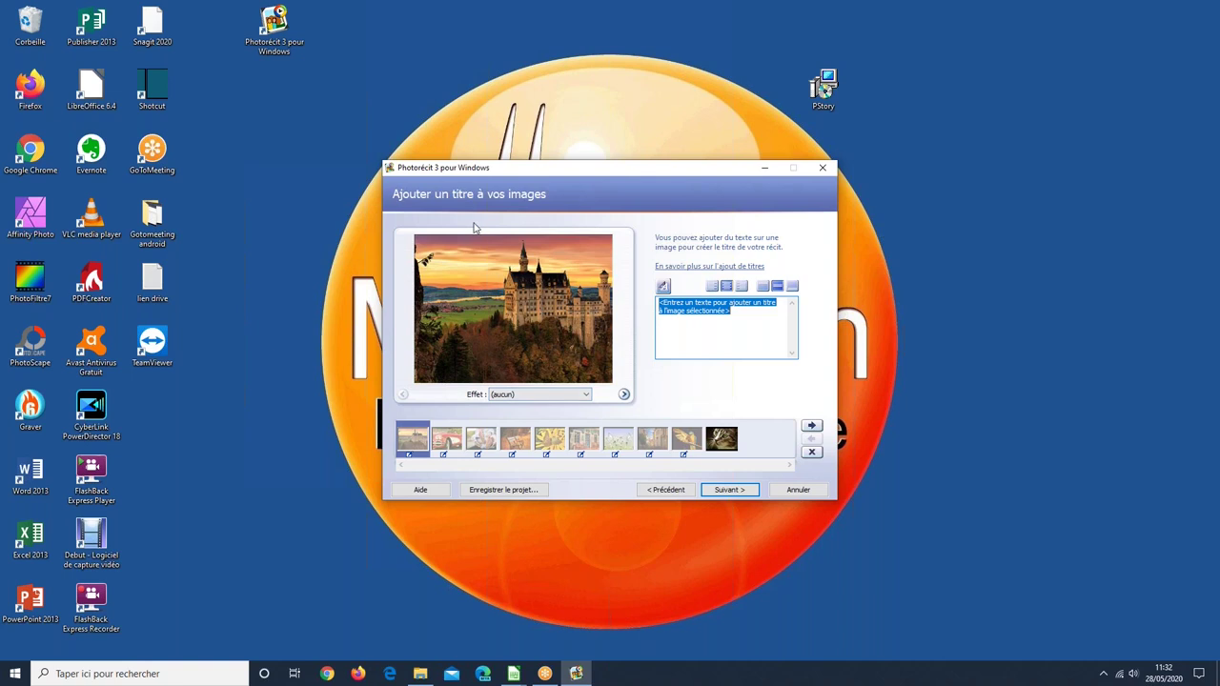
{"action": "left_click", "coordinate": [728, 447]}
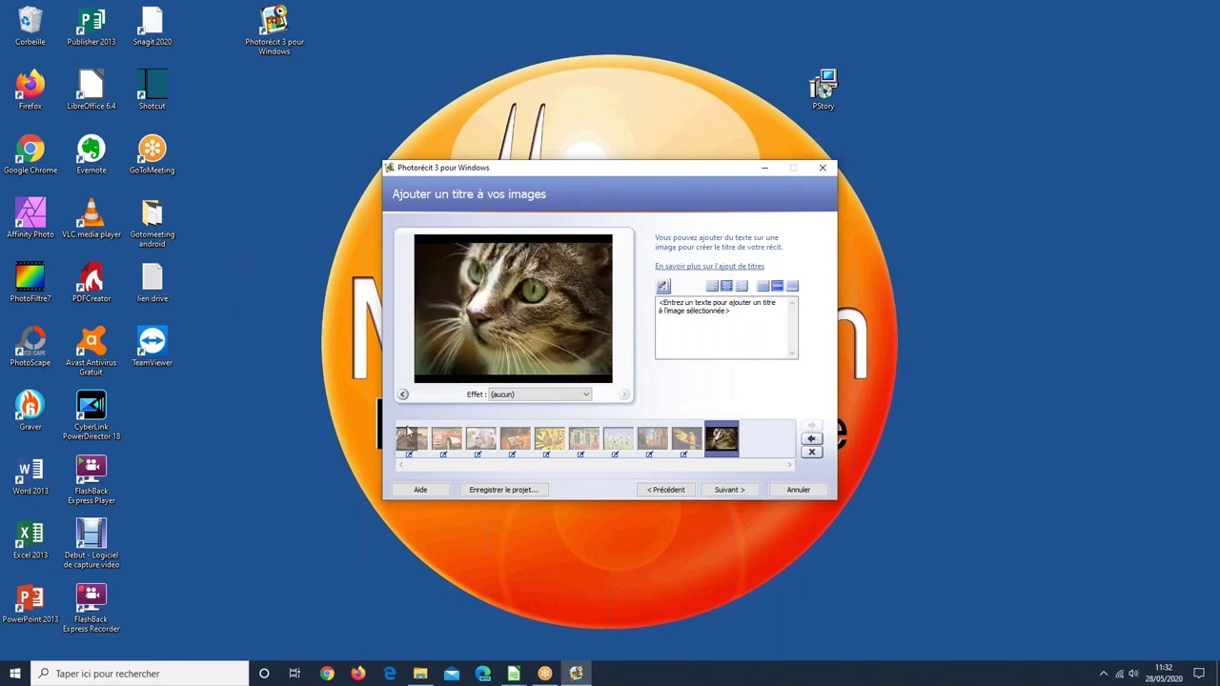
{"action": "left_click_drag", "start_coordinate": [407, 432], "coordinate": [410, 433]}
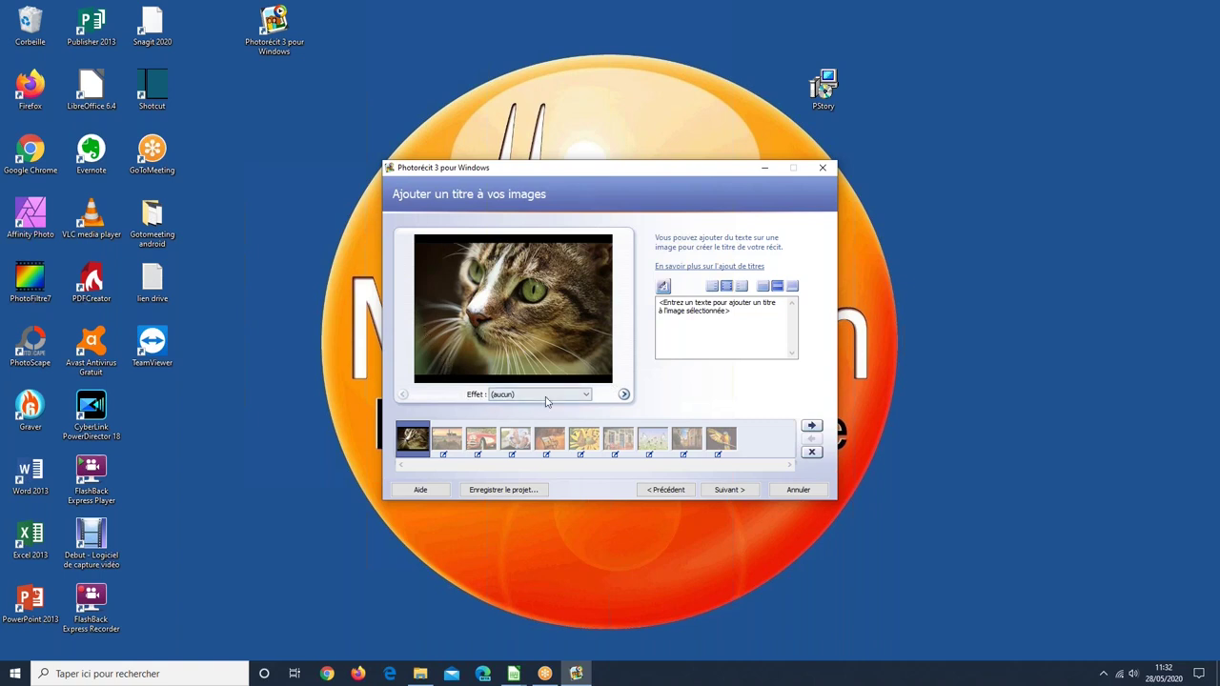
- View the available effects for the cat picture without choosing one and add the title text "Miaou" to it
{"action": "left_click", "coordinate": [571, 399]}
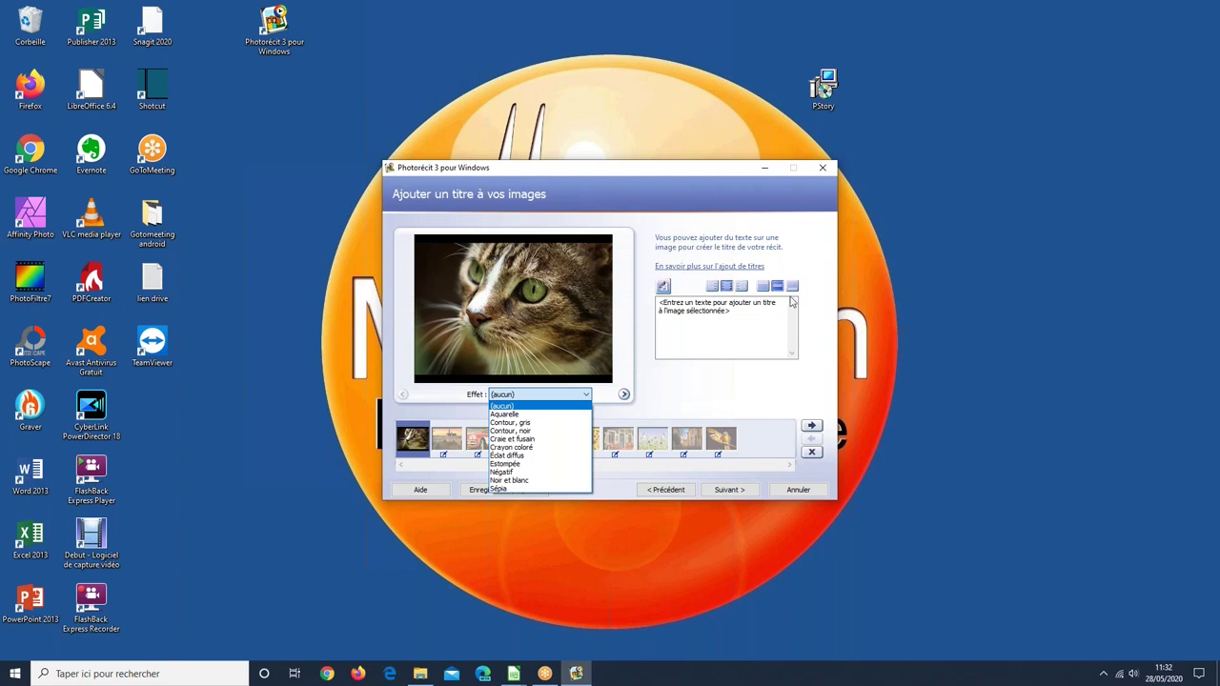
{"action": "left_click", "coordinate": [759, 335]}
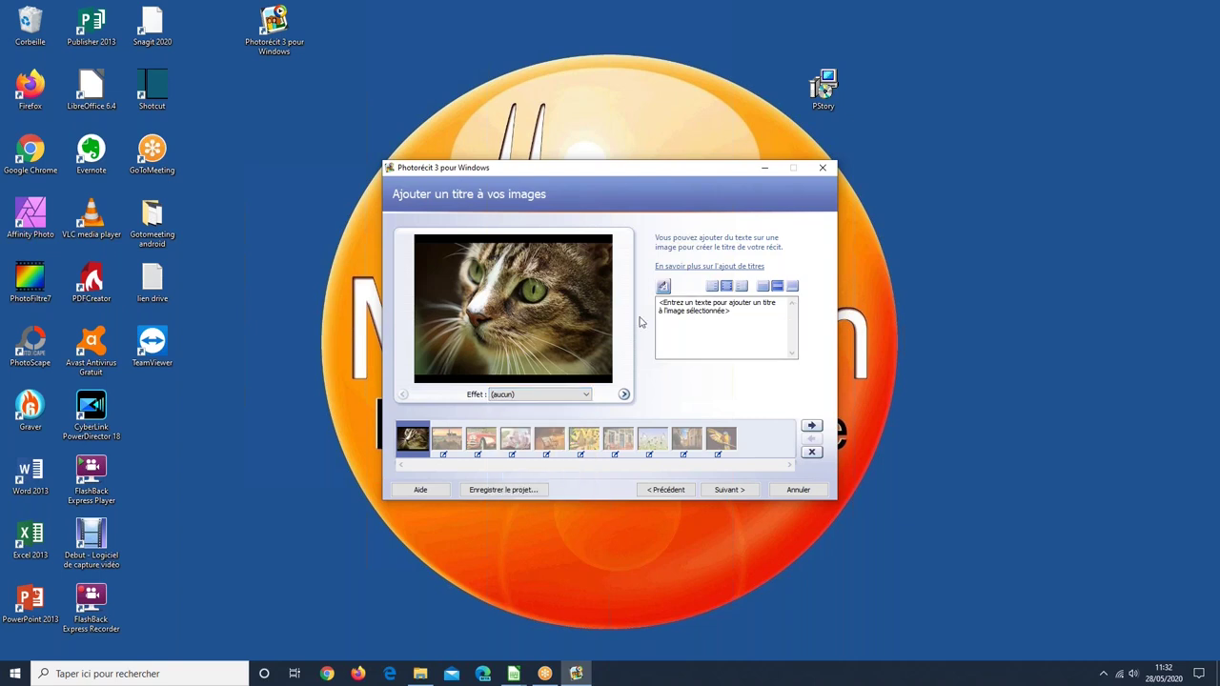
{"action": "left_click", "coordinate": [754, 312]}
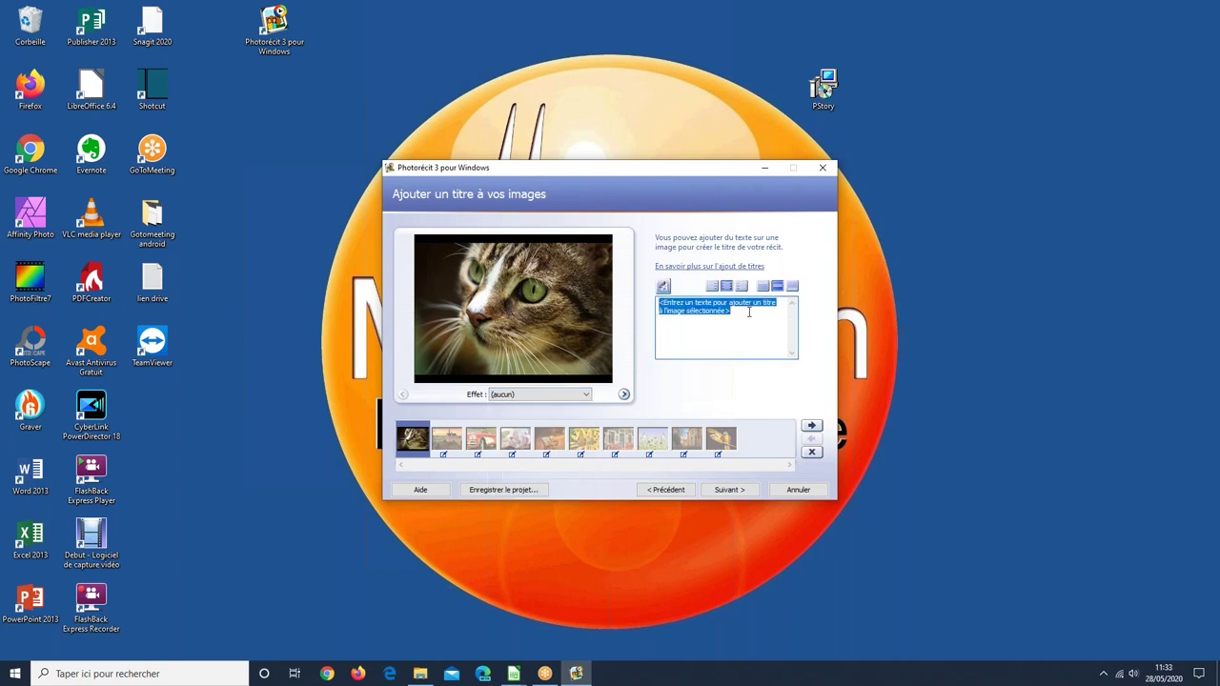
{"action": "type", "text": "Miaou"}
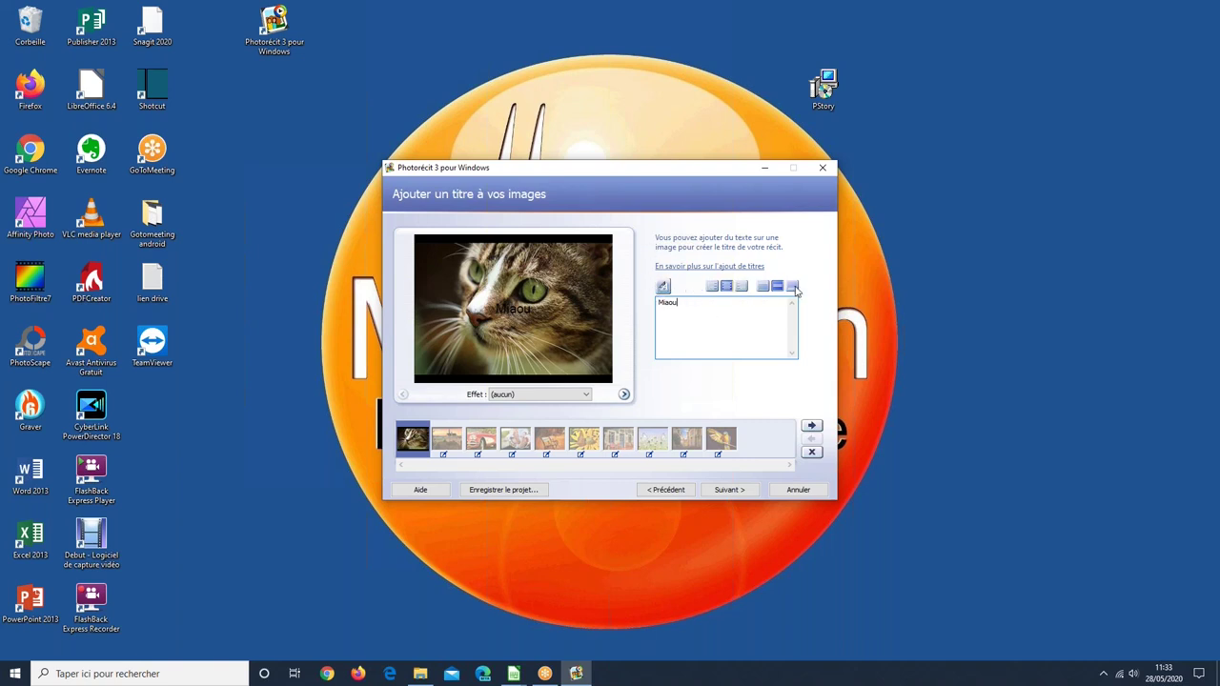
- Format the "Miaou" title on the cat picture in the Elephant font, Gras style, size 26, colour Cyan
{"action": "left_click", "coordinate": [663, 287]}
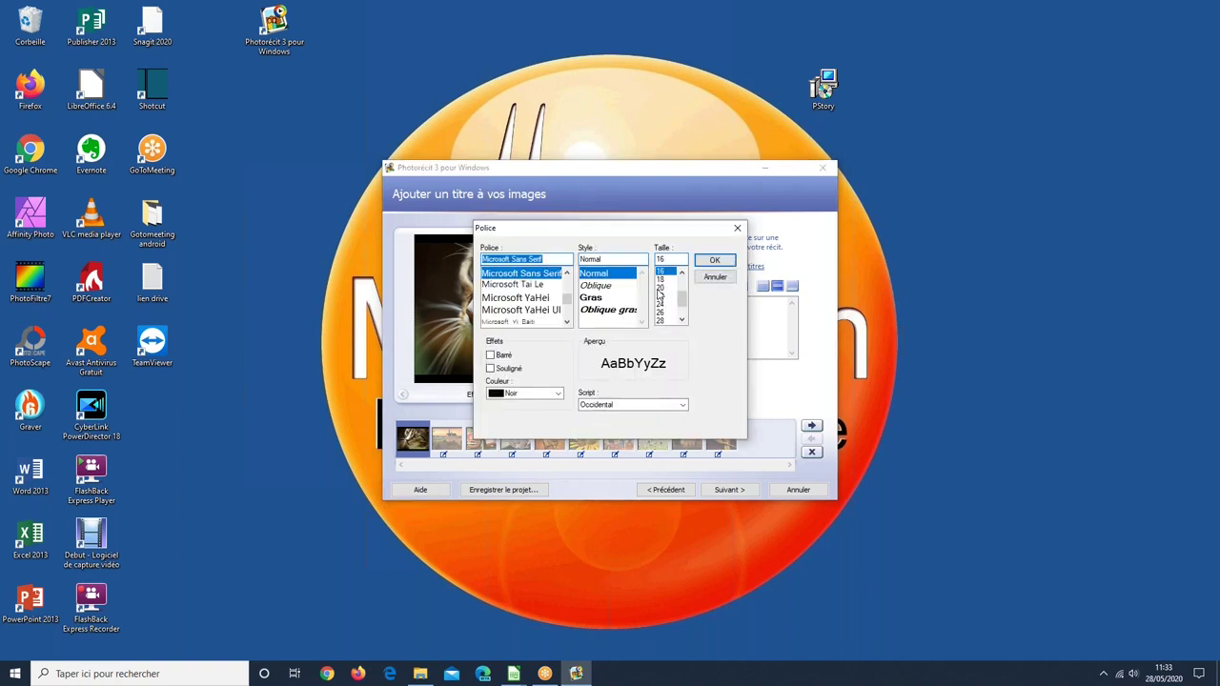
{"action": "mouse_move", "coordinate": [566, 303]}
{"action": "left_mouse_down"}
{"action": "mouse_move", "coordinate": [569, 284]}
{"action": "mouse_move", "coordinate": [570, 297]}
{"action": "left_mouse_up"}
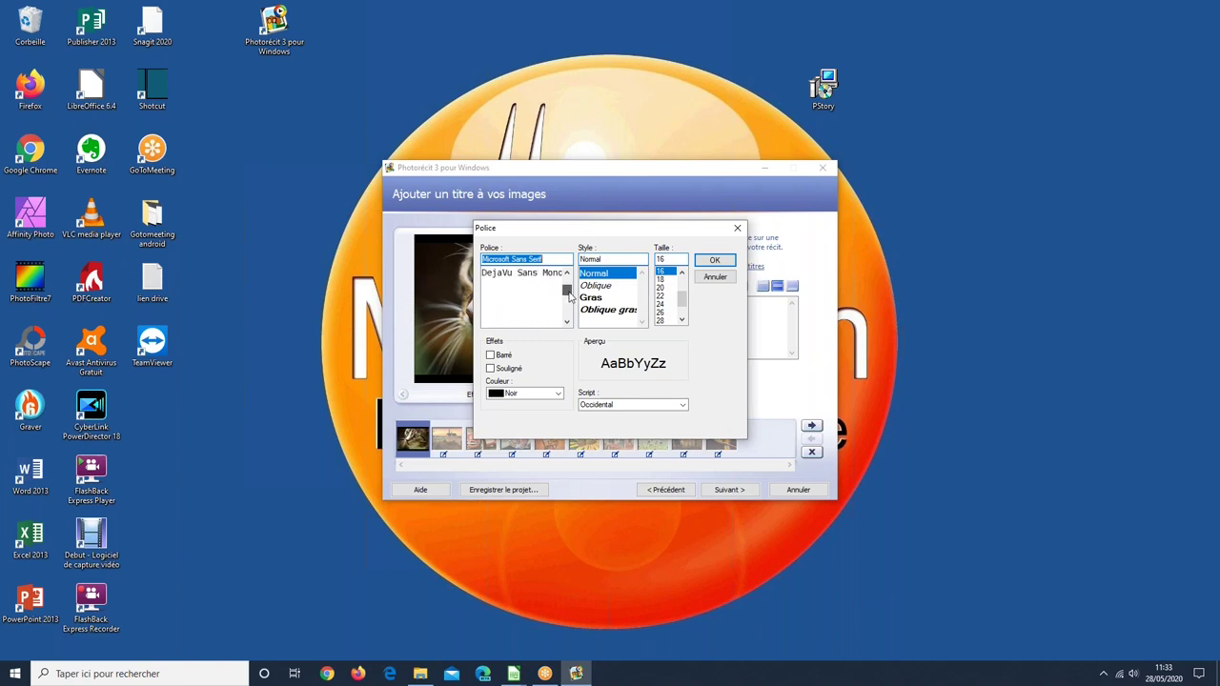
{"action": "left_click", "coordinate": [536, 274]}
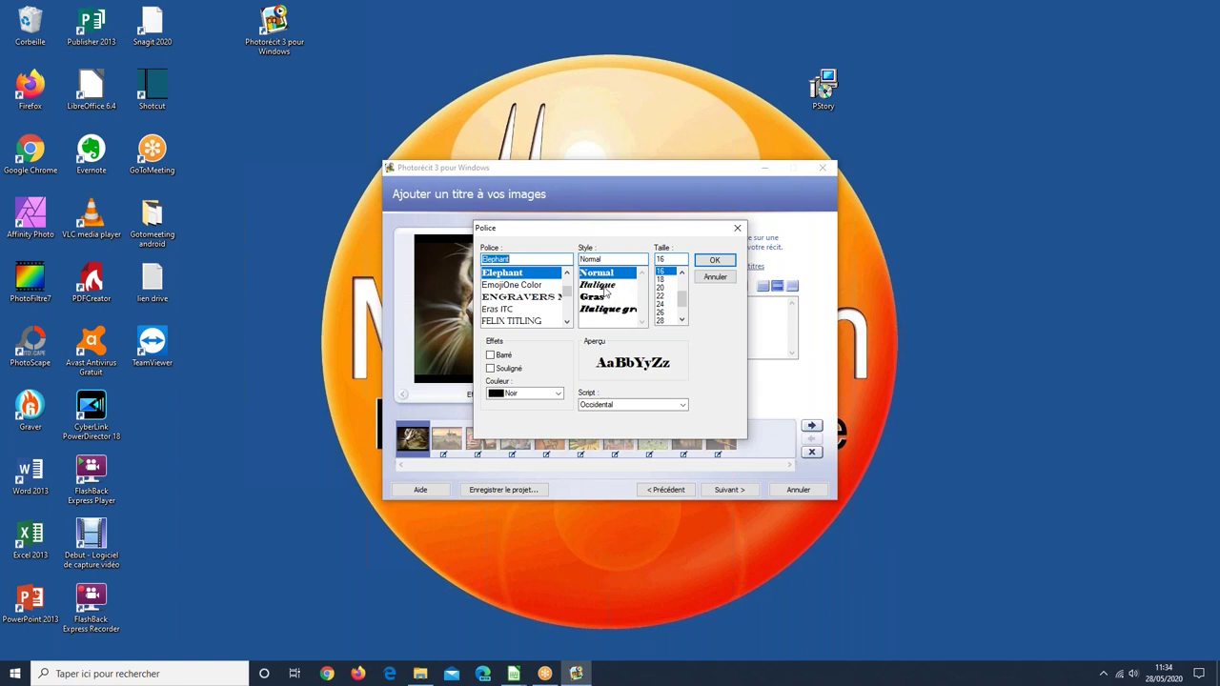
{"action": "left_click", "coordinate": [604, 298]}
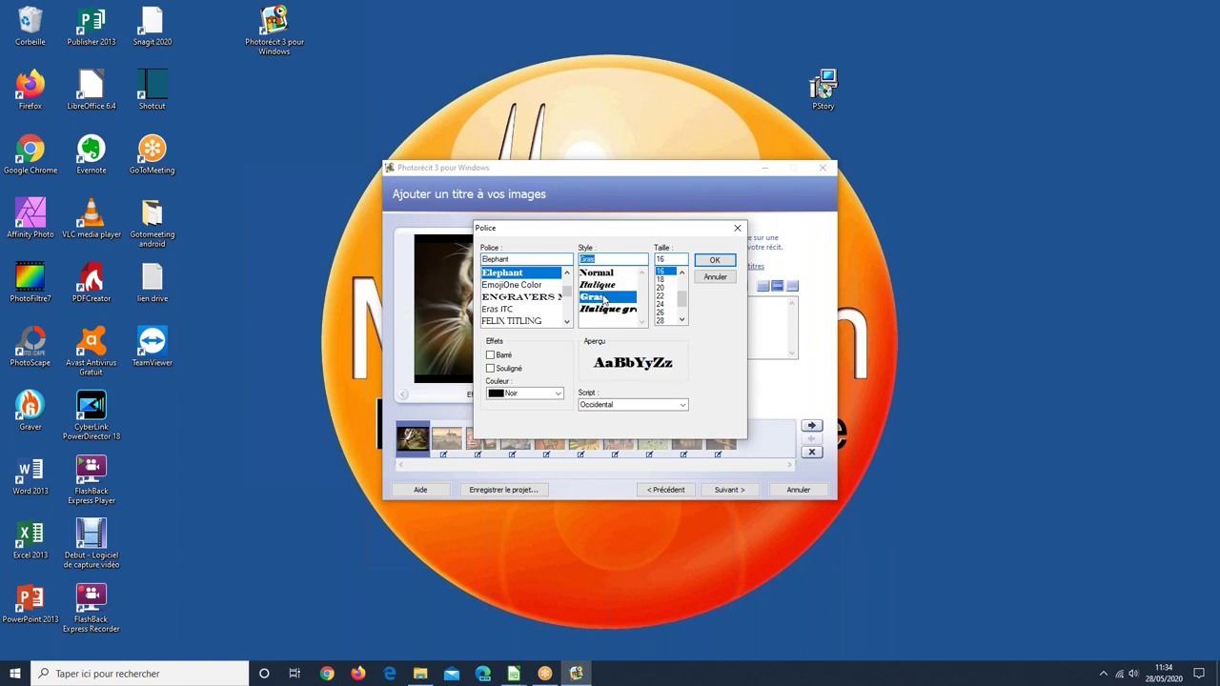
{"action": "left_click", "coordinate": [660, 312]}
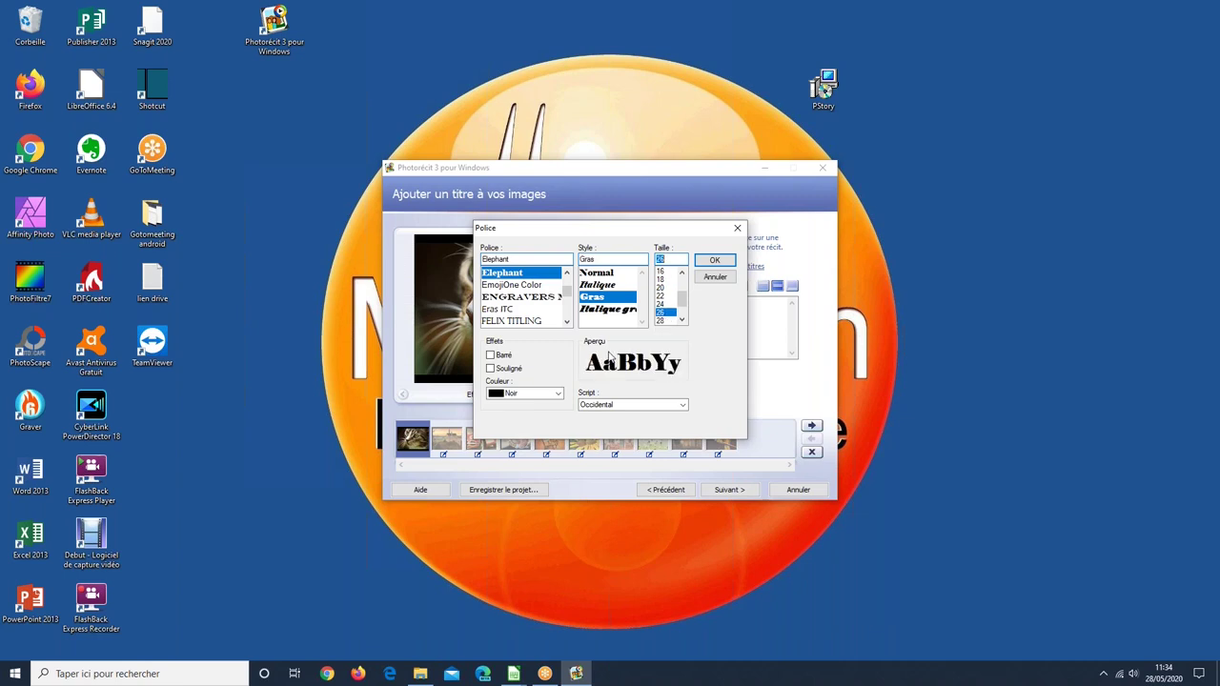
{"action": "left_click", "coordinate": [508, 394]}
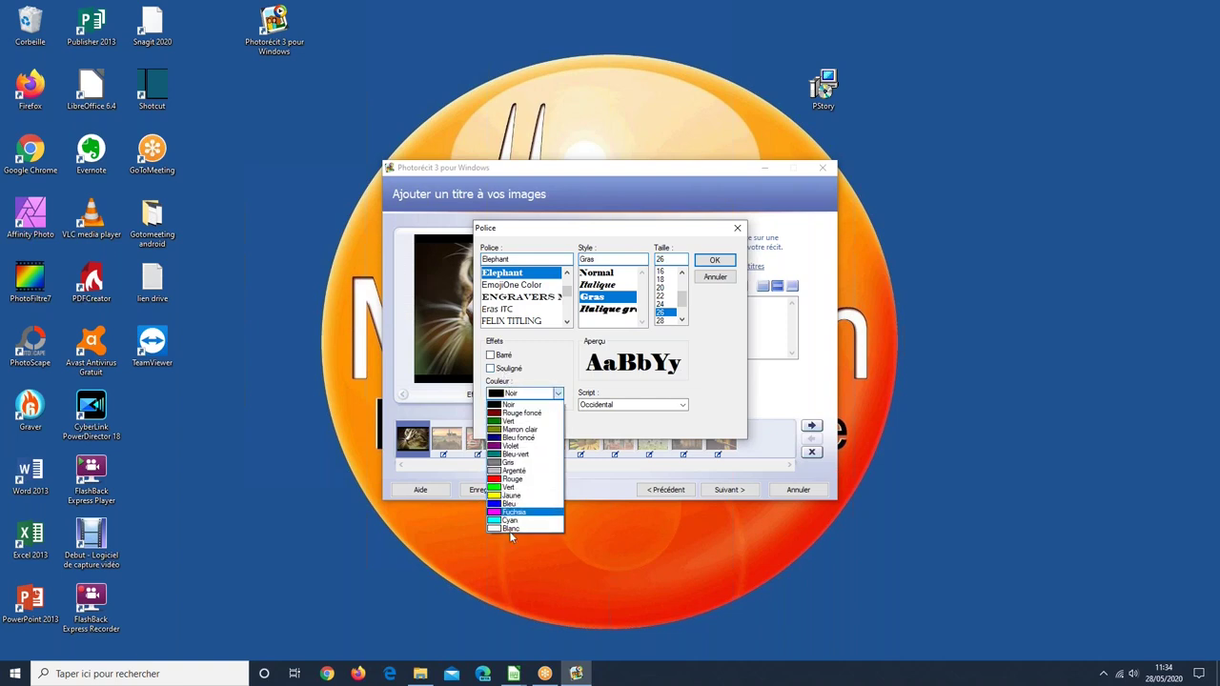
{"action": "left_click", "coordinate": [510, 521]}
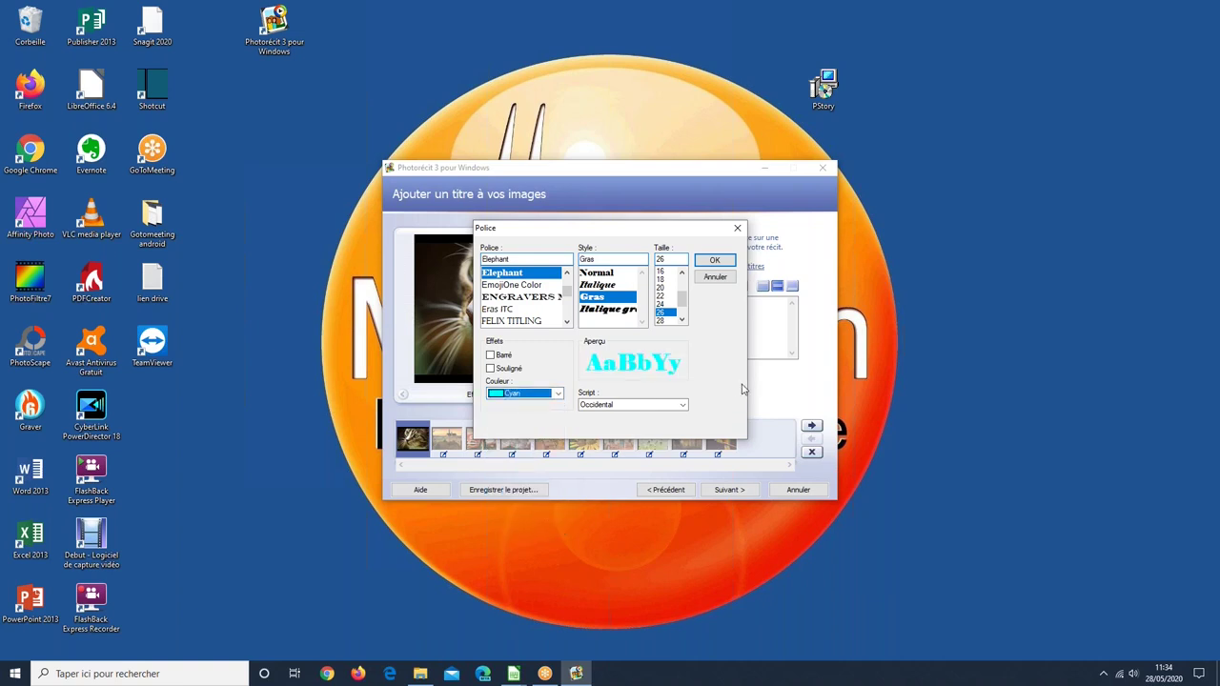
{"action": "left_click", "coordinate": [708, 265]}
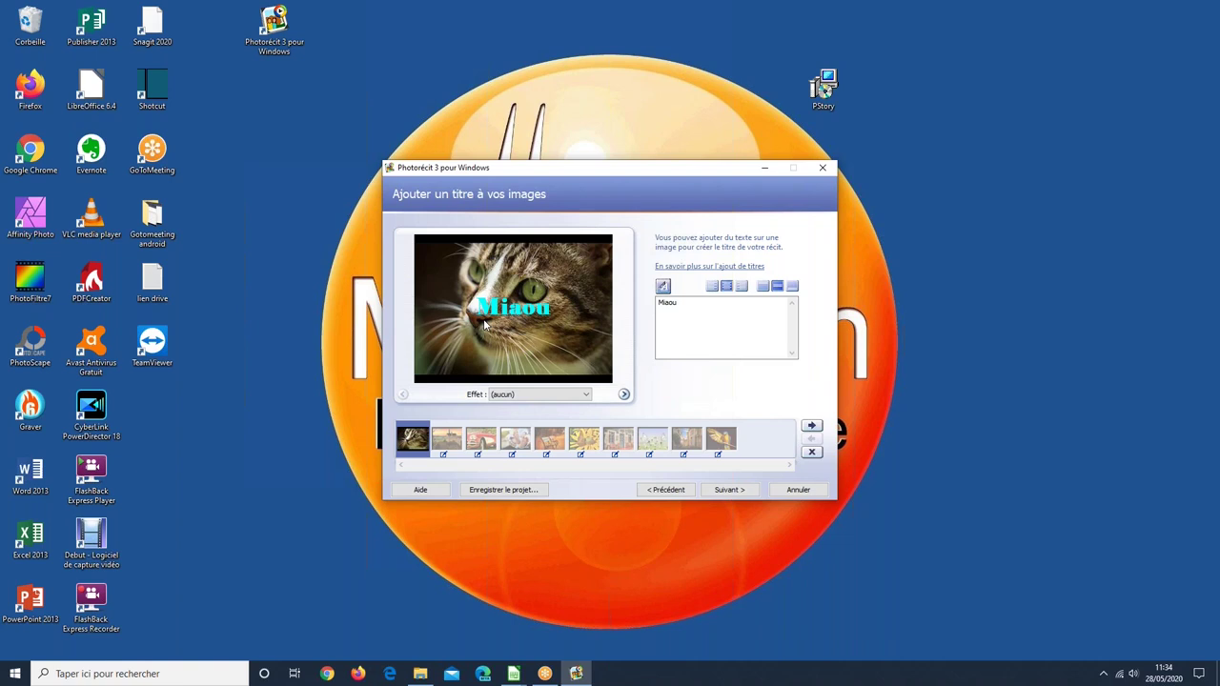
- Try the horizontal and vertical alignments for the cat title, ending with it in the picture's bottom-right corner
{"action": "left_click", "coordinate": [712, 289]}
{"action": "left_click", "coordinate": [726, 287]}
{"action": "left_click", "coordinate": [743, 290]}
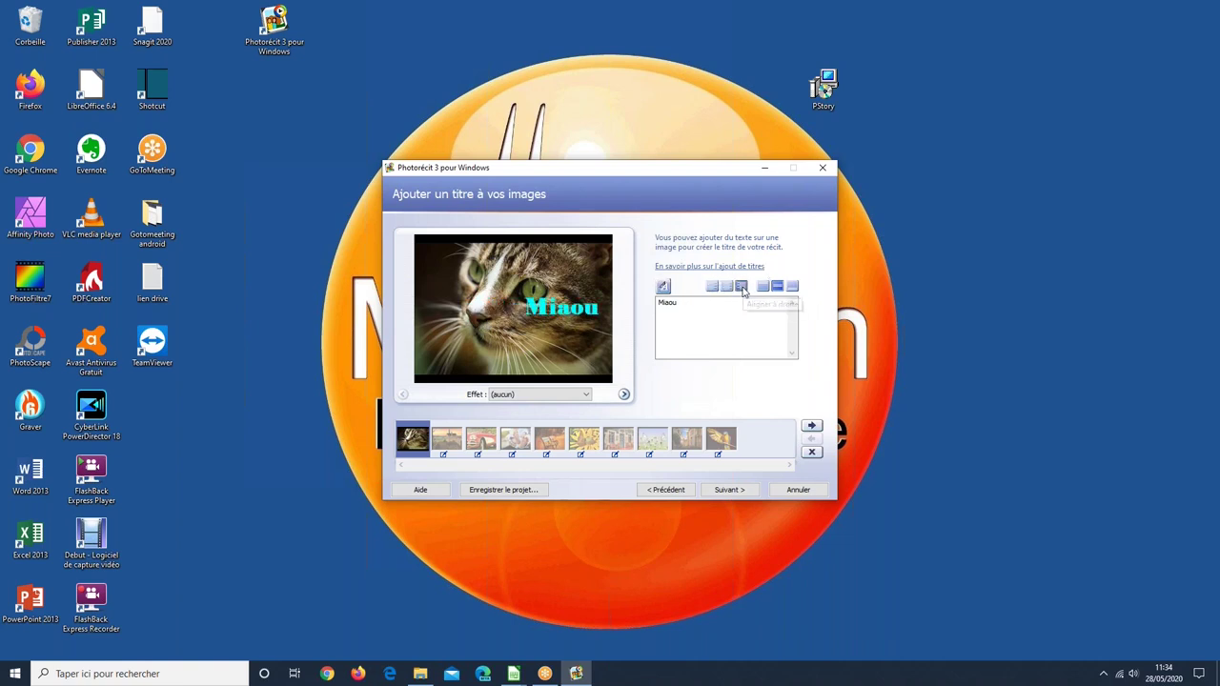
{"action": "left_click", "coordinate": [764, 288]}
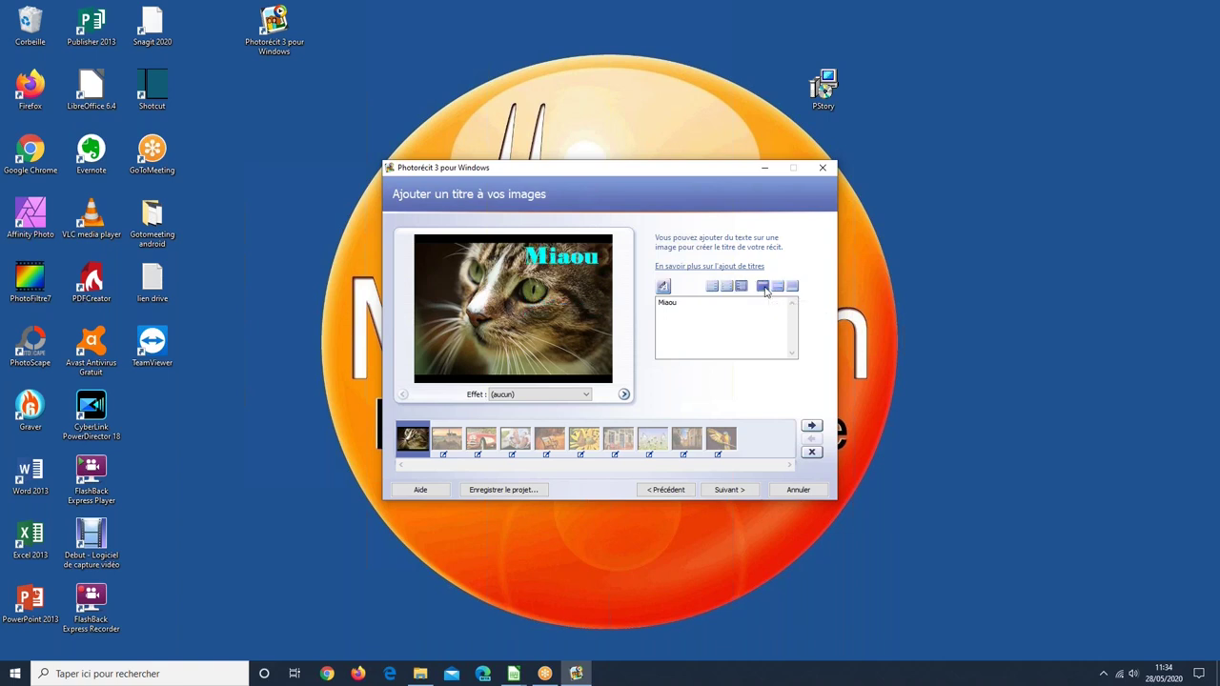
{"action": "left_click", "coordinate": [778, 287]}
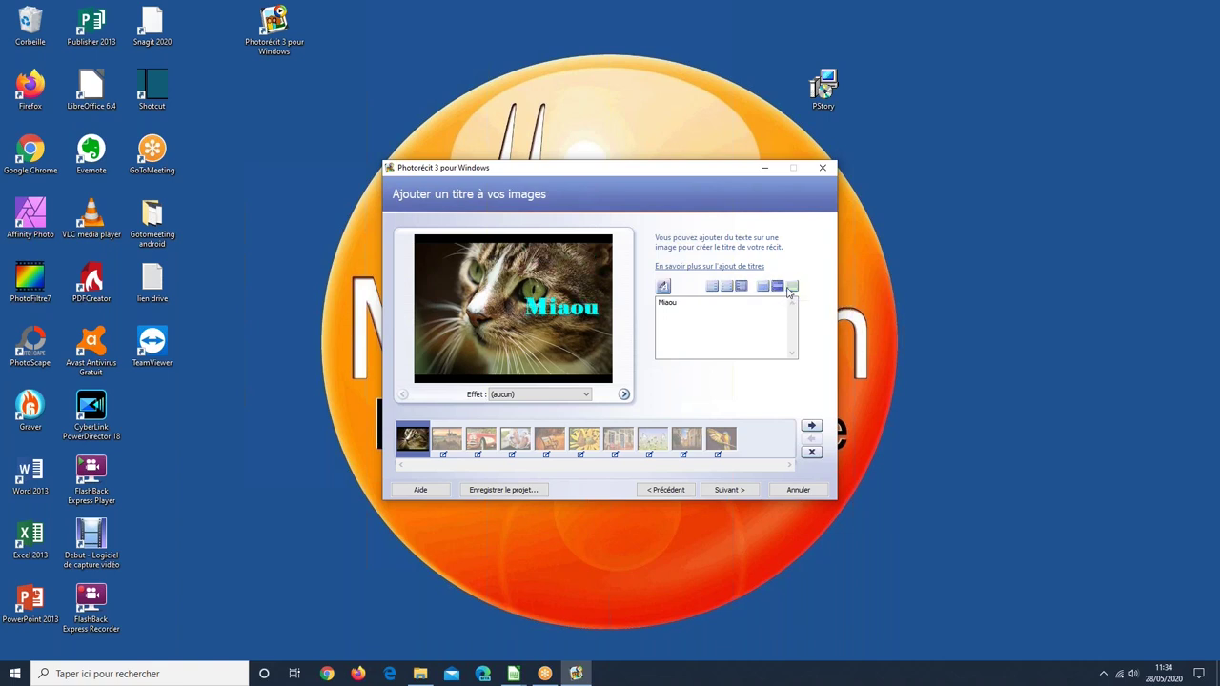
{"action": "left_click", "coordinate": [791, 288]}
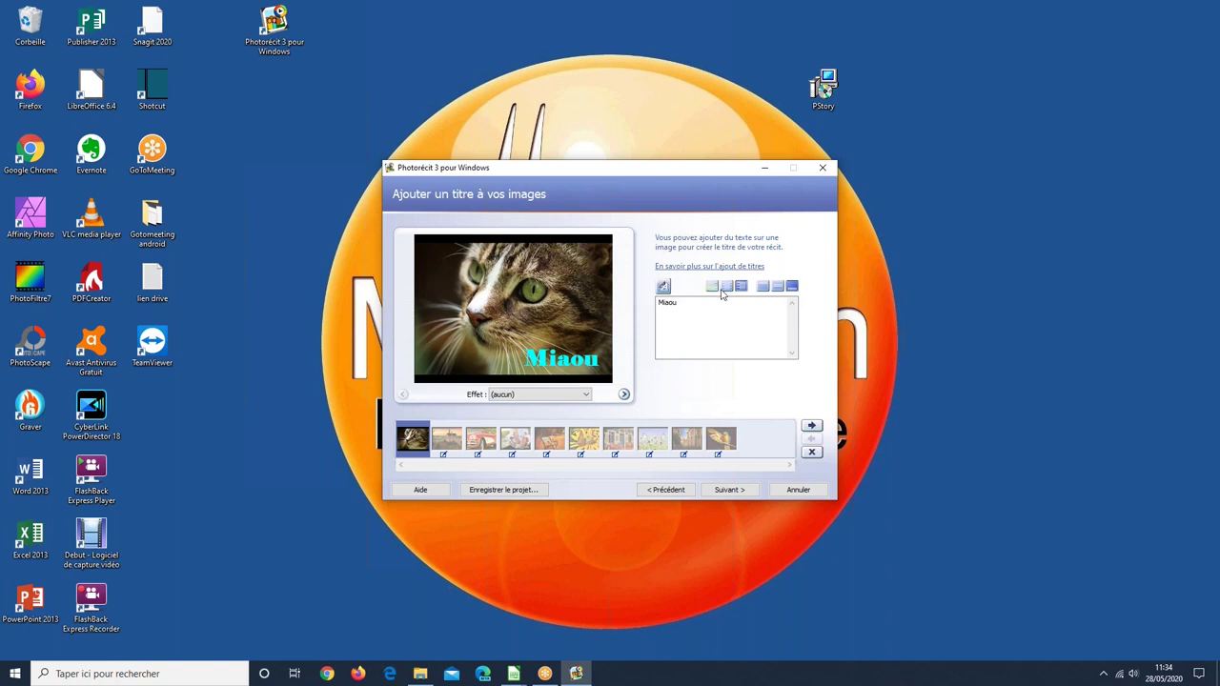
- Try the cat title at the picture's top centre, top left and middle left
{"action": "left_click", "coordinate": [726, 287]}
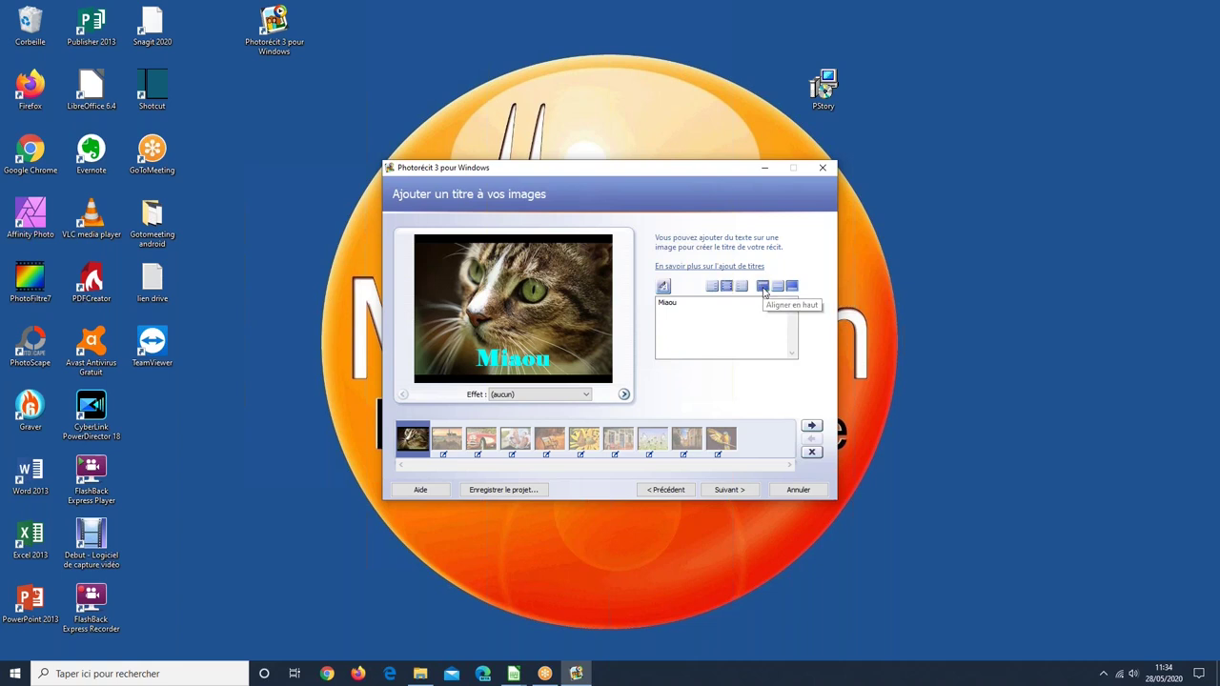
{"action": "left_click", "coordinate": [762, 287]}
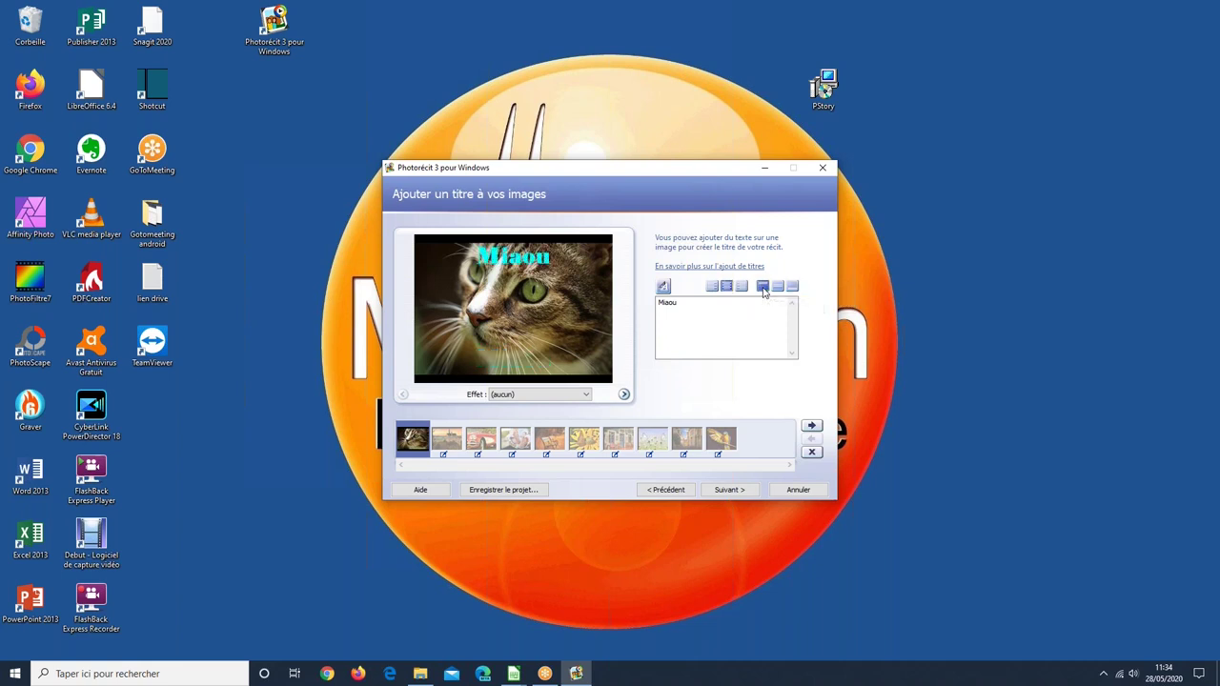
{"action": "left_click", "coordinate": [711, 286]}
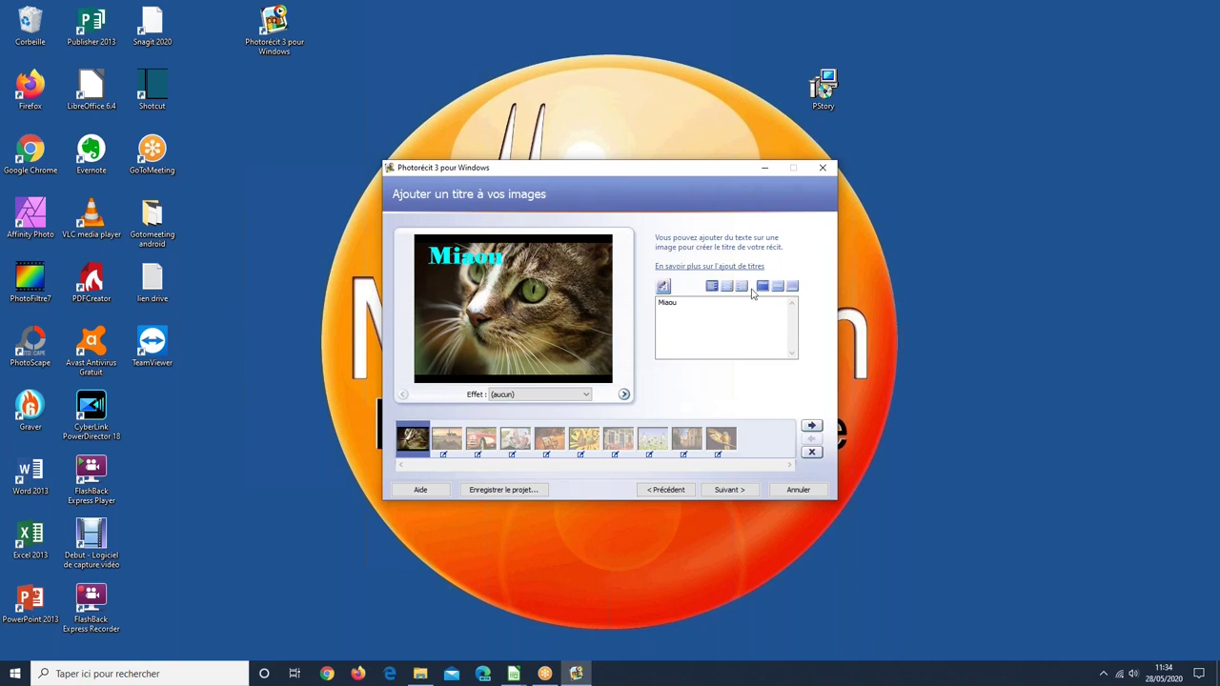
{"action": "left_click", "coordinate": [781, 287]}
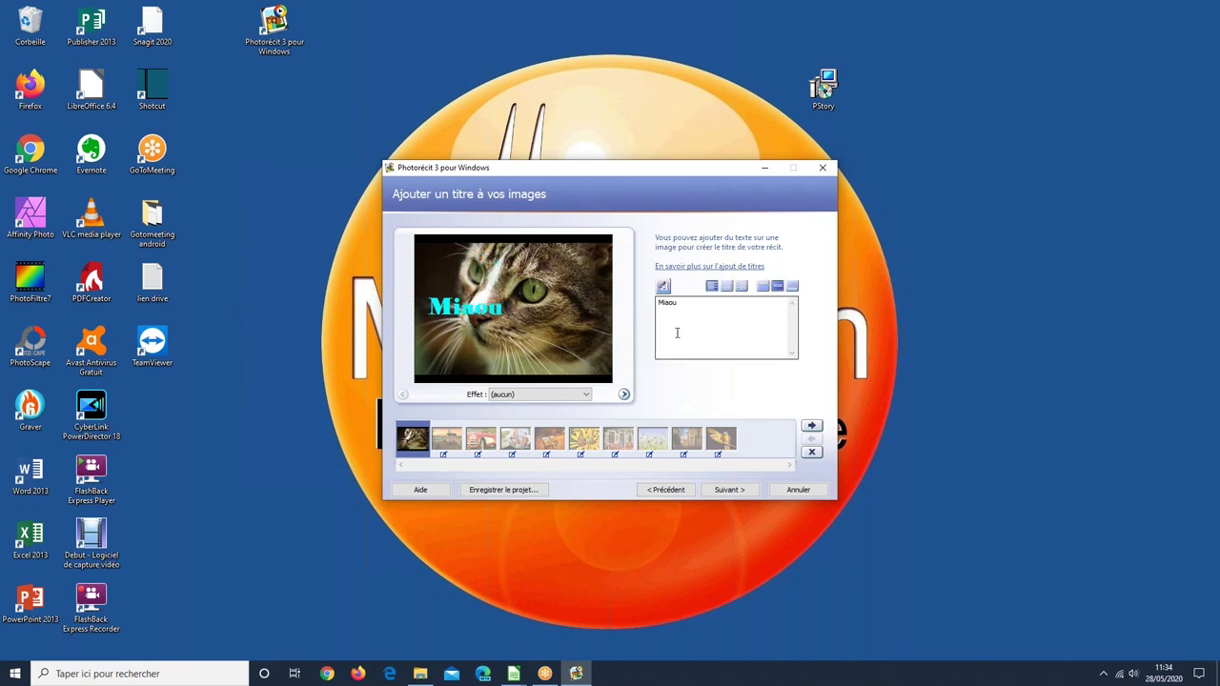
- Centre the cat title horizontally and align it to the top of the picture
{"action": "left_click", "coordinate": [726, 287]}
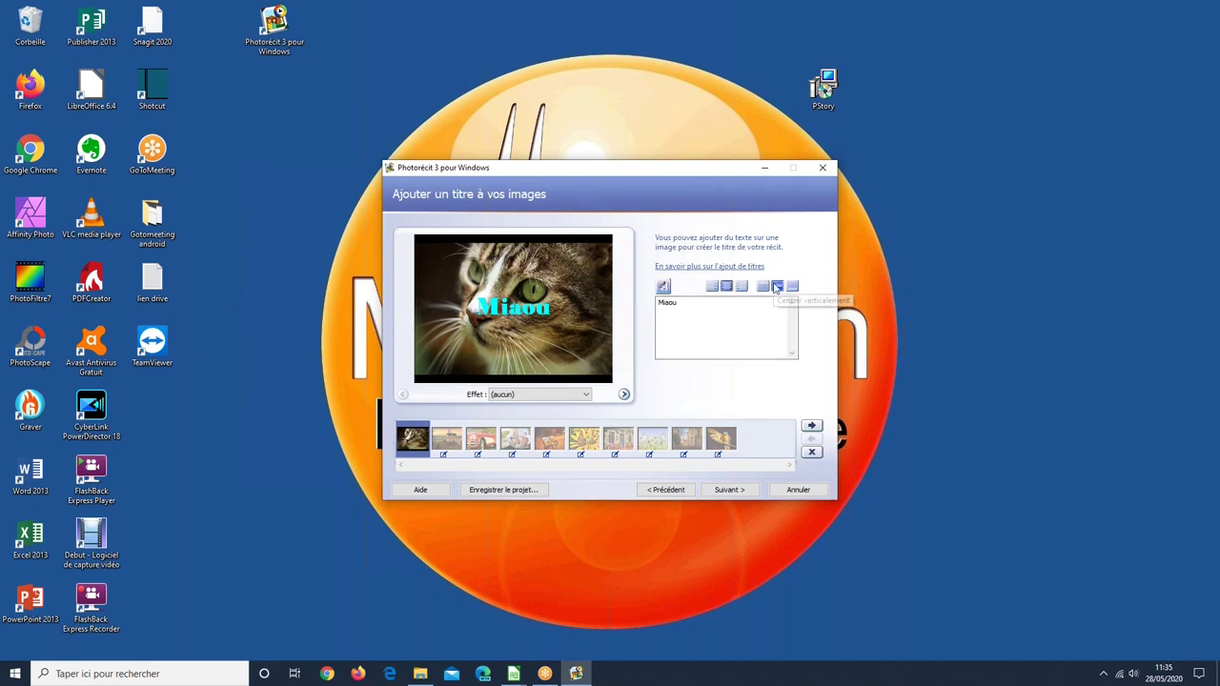
{"action": "left_click", "coordinate": [712, 286]}
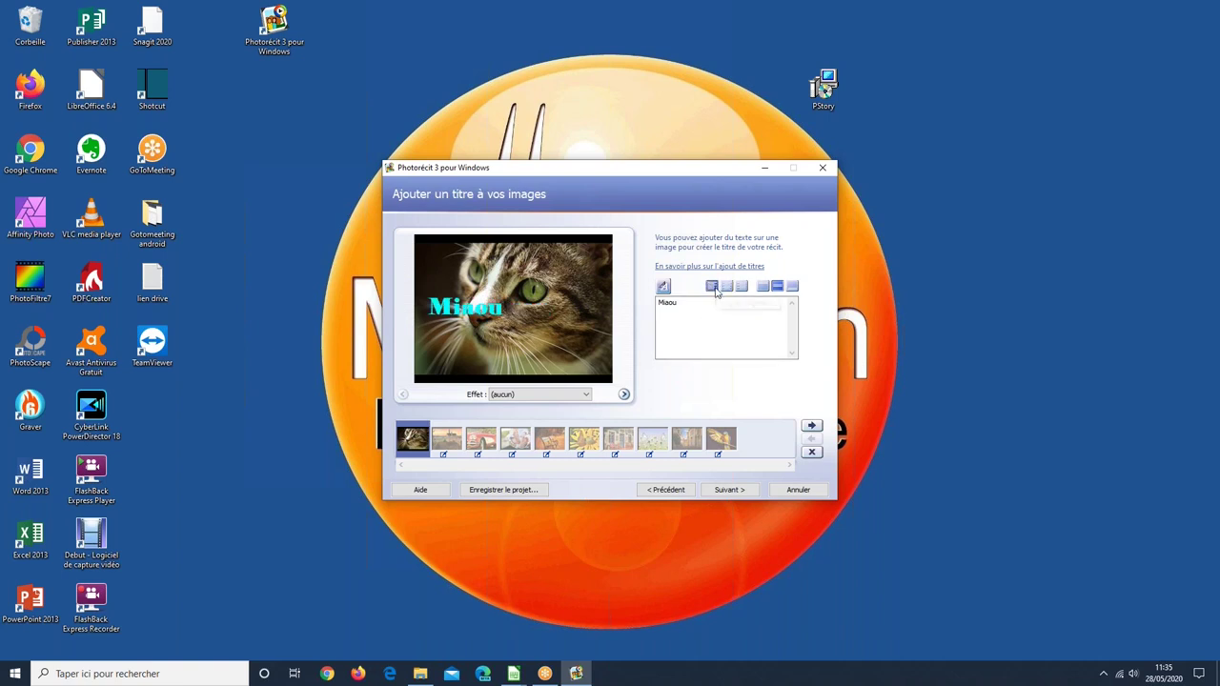
{"action": "left_click", "coordinate": [728, 288]}
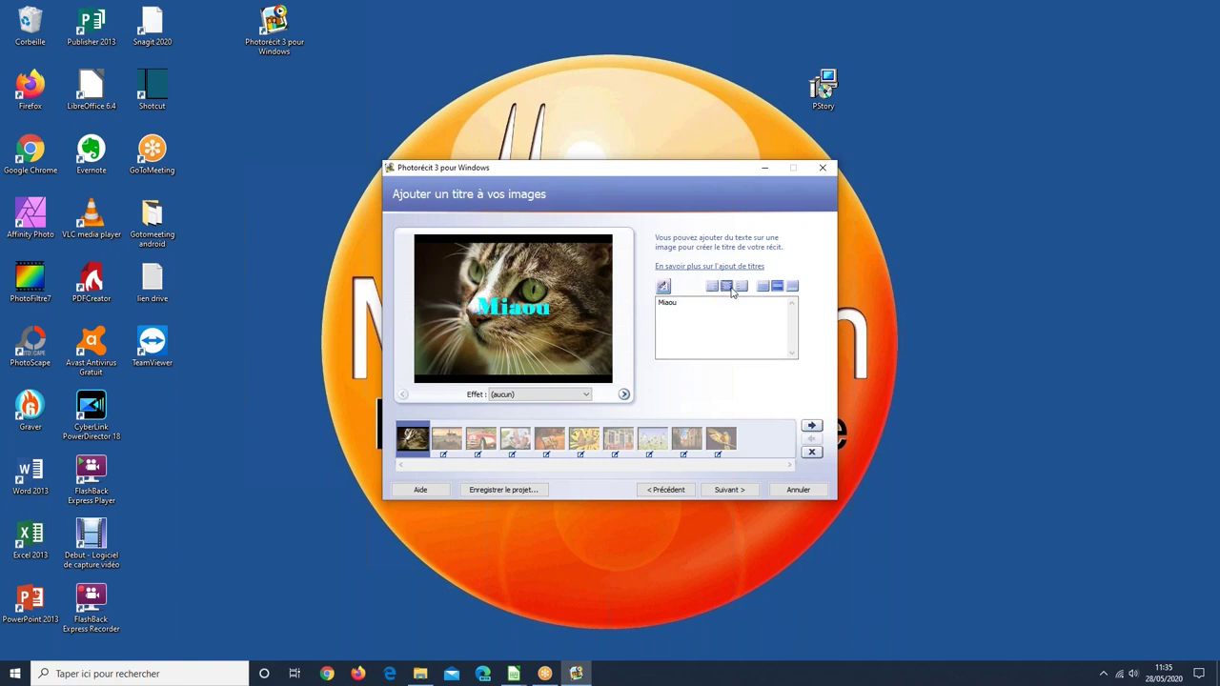
{"action": "left_click", "coordinate": [761, 286]}
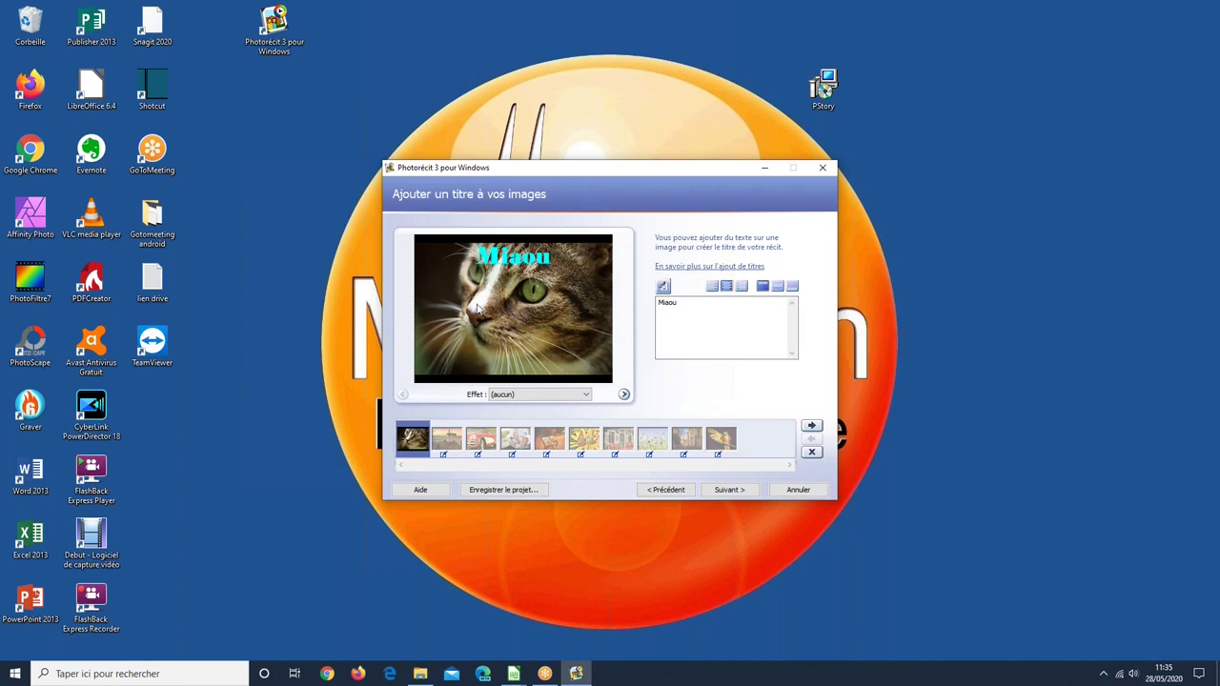
- Try adding "le minou" after "Miaou" on the same line of the title and remove the added words
{"action": "left_click", "coordinate": [705, 303]}
{"action": "type", "text": "le minou"}
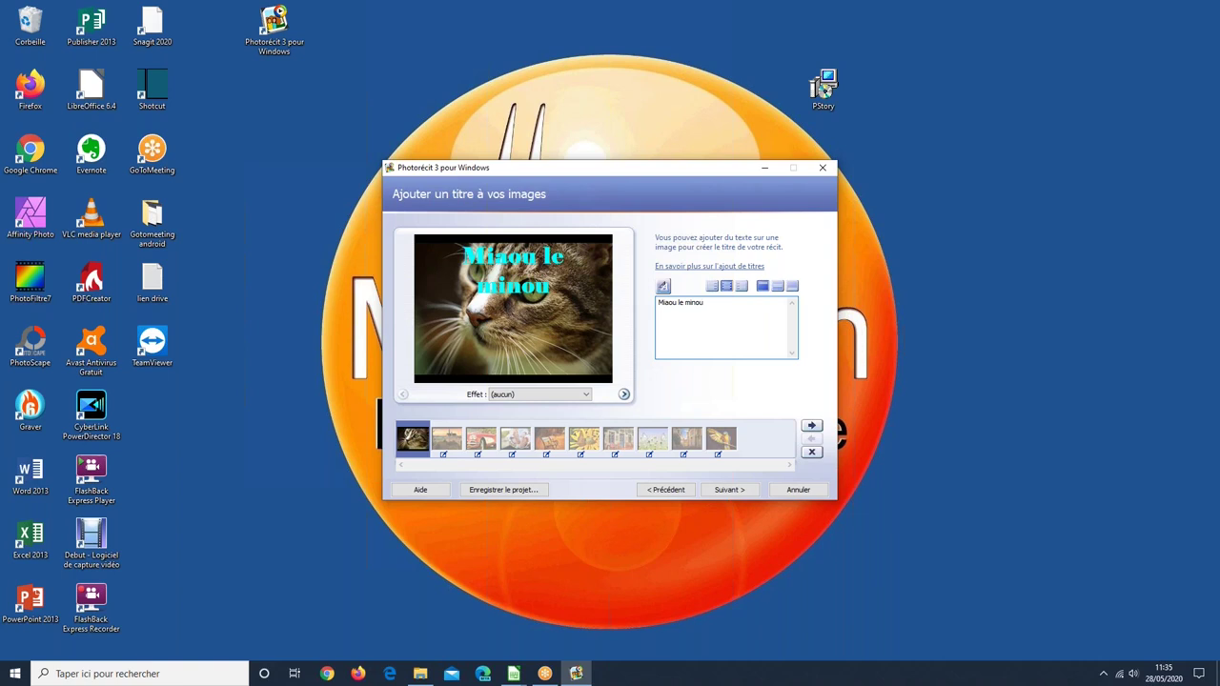
{"action": "key", "text": "BackSpace"}
{"action": "key", "text": "BackSpace"}
{"action": "key", "text": "BackSpace"}
{"action": "key", "text": "BackSpace"}
{"action": "key", "text": "BackSpace"}
{"action": "key", "text": "BackSpace"}
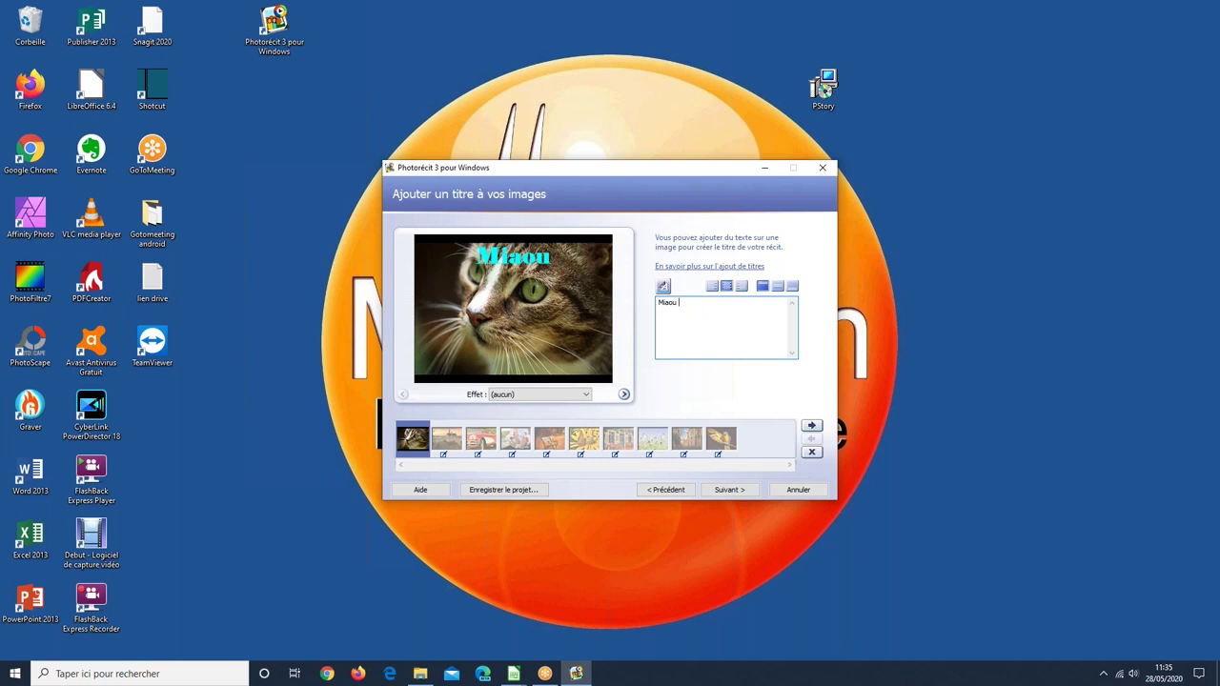
- Add "Le minou" below "Miaou" in the title, leaving one blank line between them
{"action": "key", "text": "Return"}
{"action": "key", "text": "Return"}
{"action": "type", "text": "Le minou"}
{"action": "left_click", "coordinate": [710, 330]}
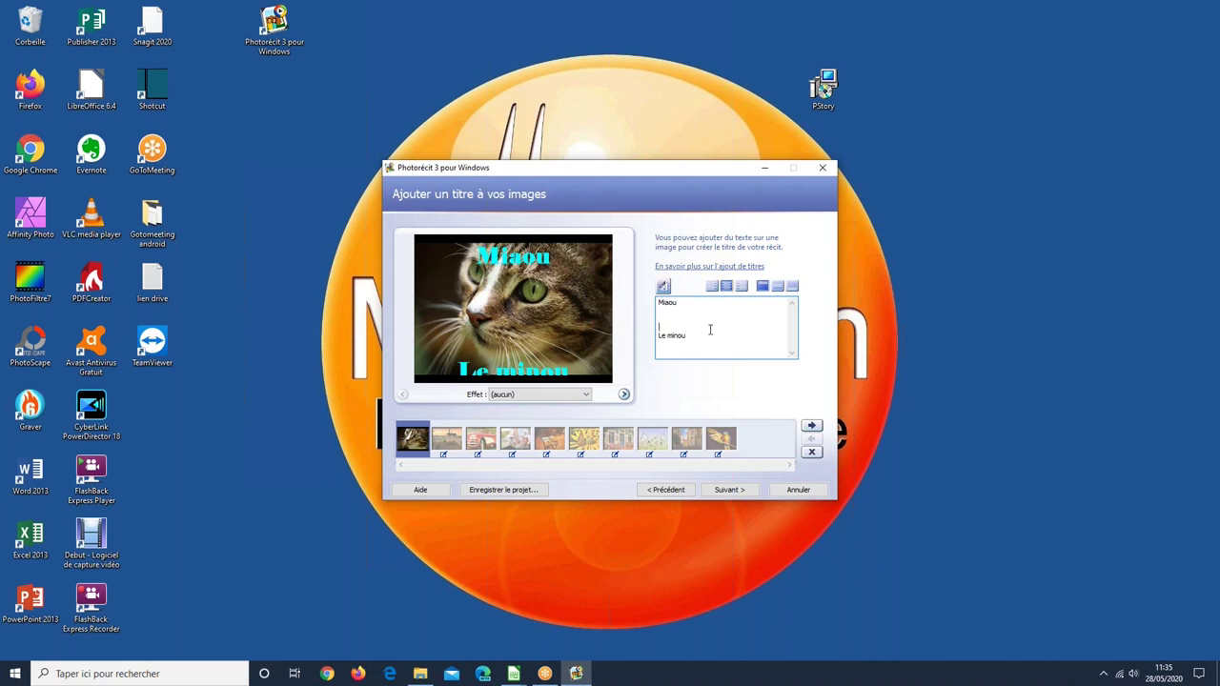
{"action": "key", "text": "BackSpace"}
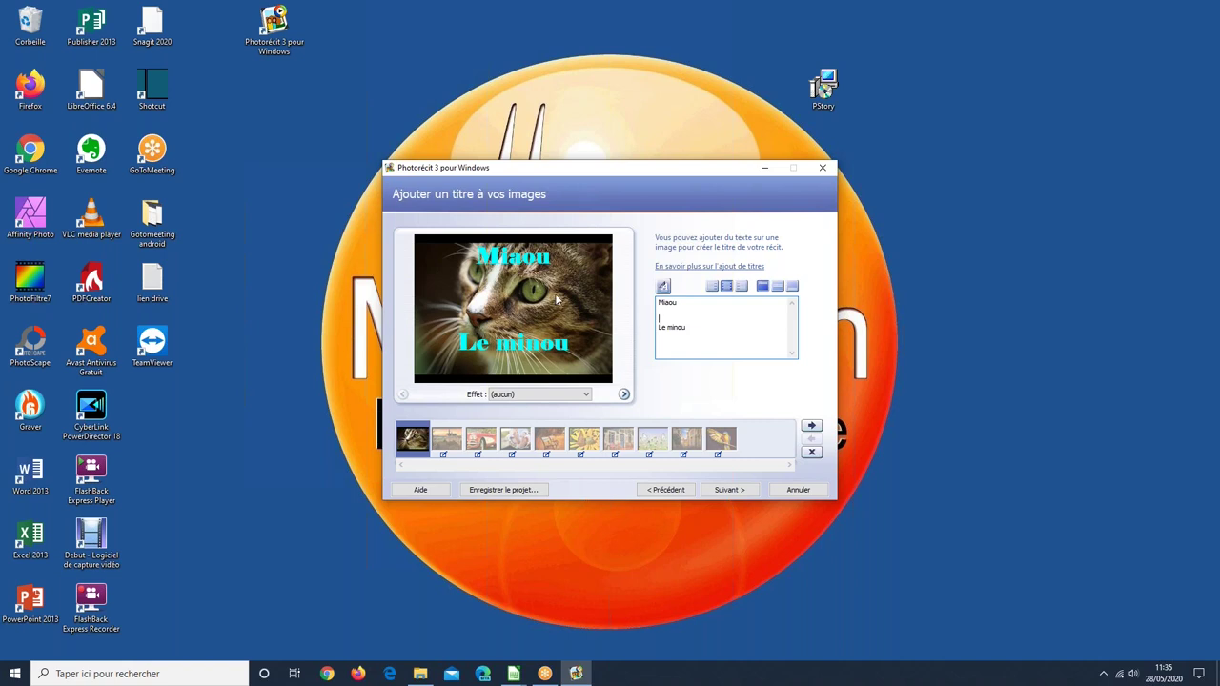
- Delete the "Le minou" line from the cat title and set the title's font size to 22
{"action": "left_click_drag", "start_coordinate": [667, 329], "coordinate": [687, 329]}
{"action": "key", "text": "BackSpace"}
{"action": "key", "text": "BackSpace"}
{"action": "key", "text": "BackSpace"}
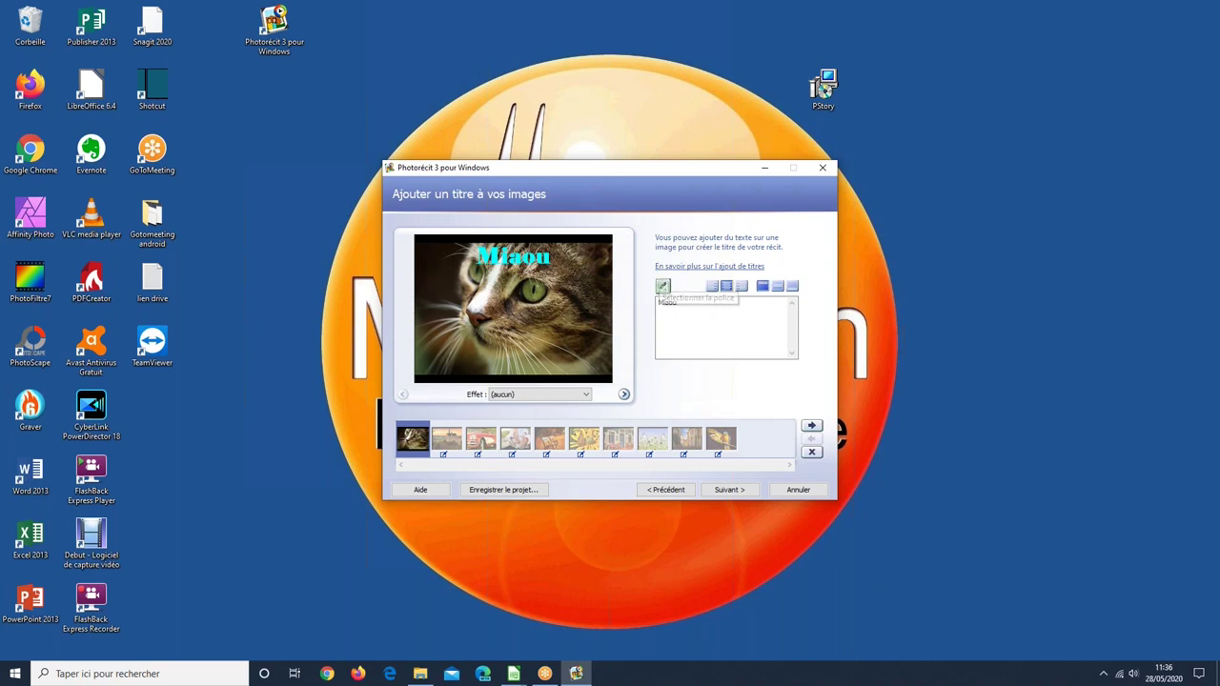
{"action": "left_click", "coordinate": [663, 286]}
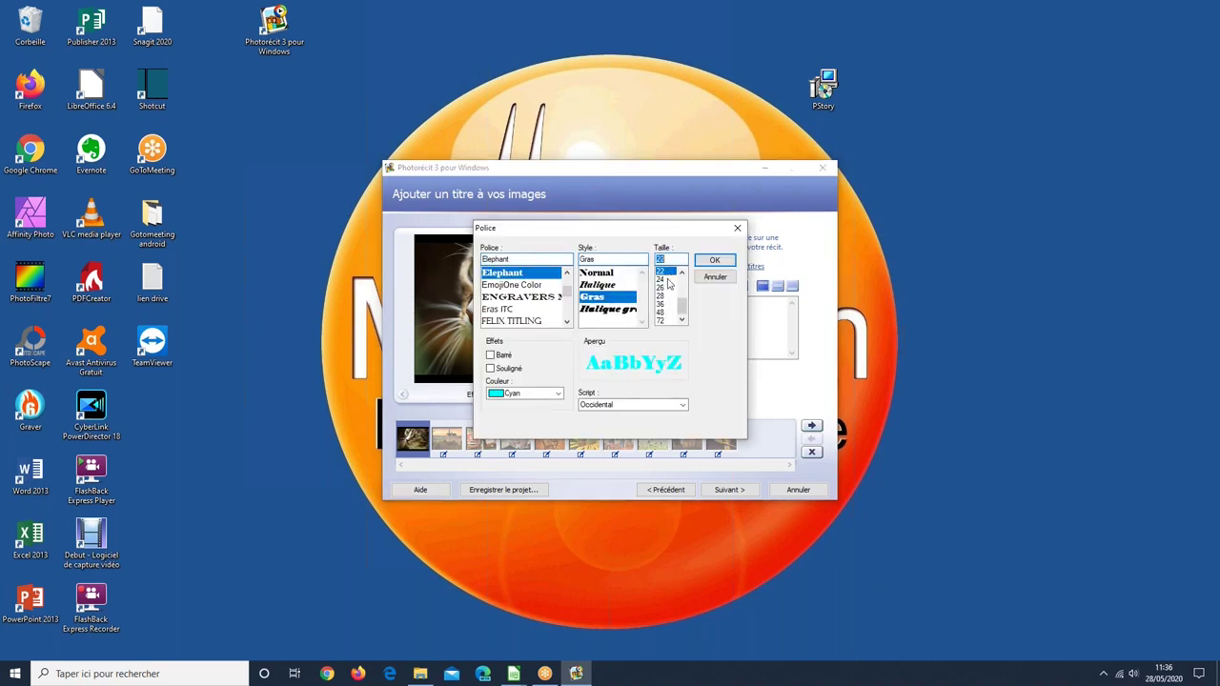
{"action": "left_click", "coordinate": [714, 261]}
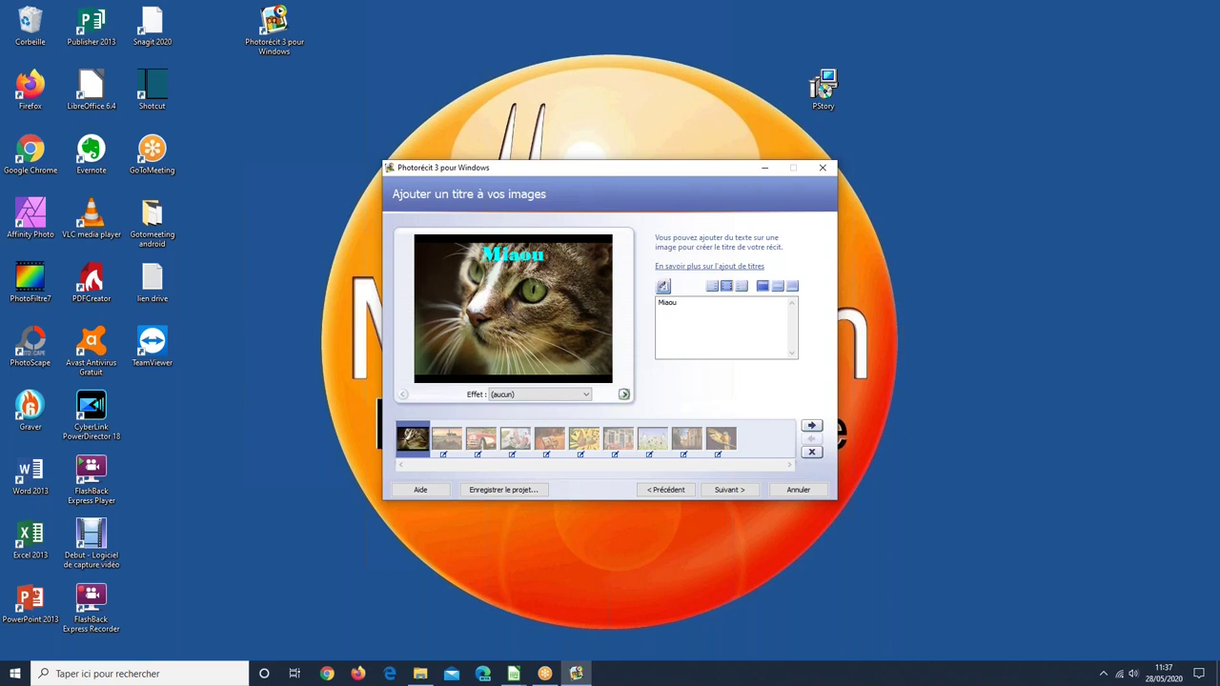
- Add the title "Château" to the castle picture and align it to the picture's left and top
{"action": "left_click", "coordinate": [624, 393]}
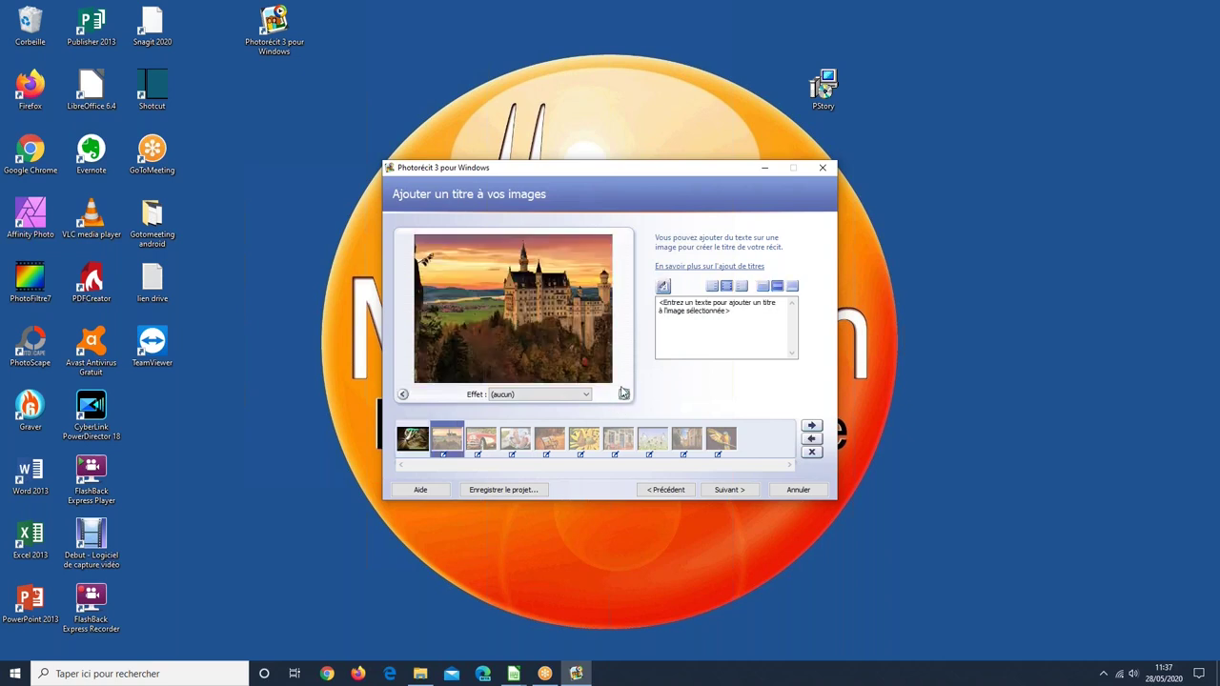
{"action": "left_click", "coordinate": [760, 323]}
{"action": "type", "text": "Chat"}
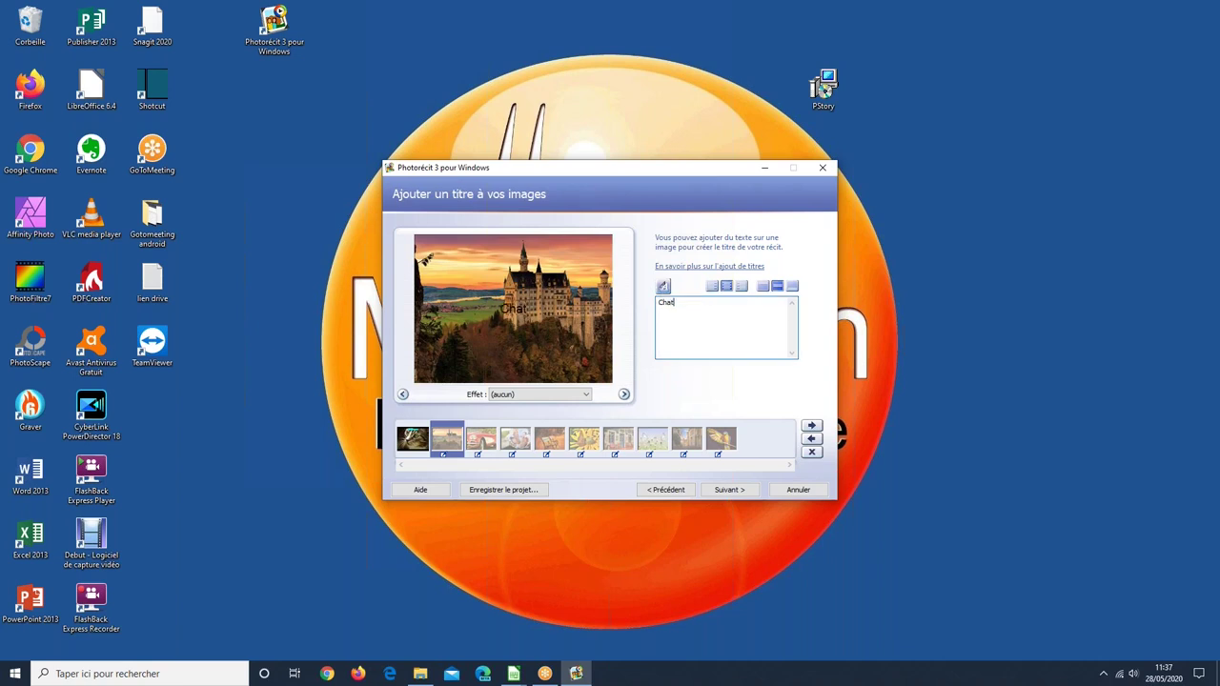
{"action": "key", "text": "BackSpace"}
{"action": "key", "text": "BackSpace"}
{"action": "type", "text": "âteau"}
{"action": "left_click", "coordinate": [711, 286]}
{"action": "left_click", "coordinate": [763, 286]}
- Format the "Château" title in Gras style, colour Blanc, size 22
{"action": "left_click", "coordinate": [664, 286]}
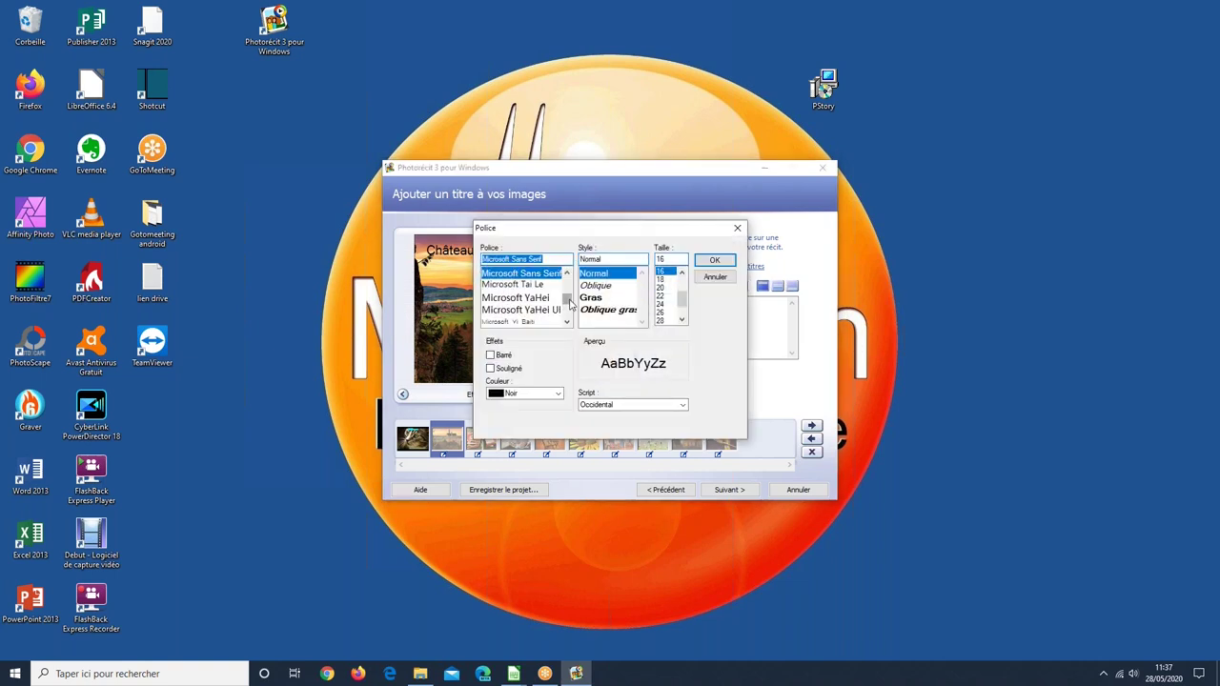
{"action": "left_click", "coordinate": [598, 298]}
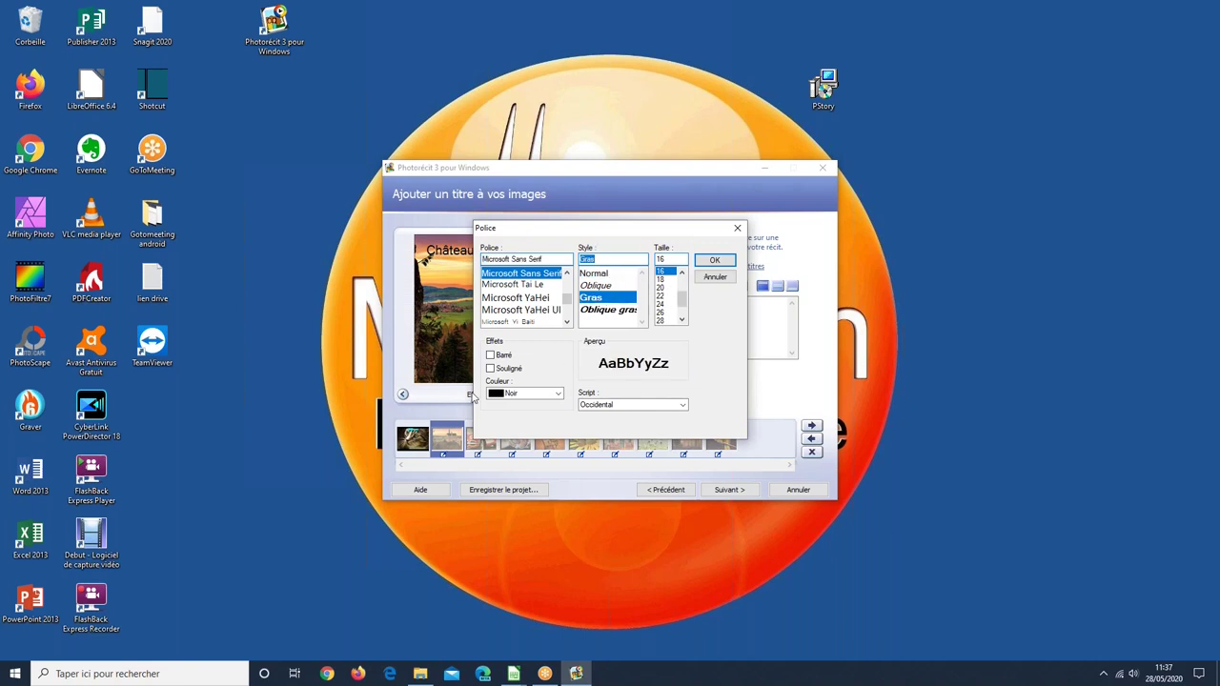
{"action": "left_click", "coordinate": [515, 395]}
{"action": "left_click", "coordinate": [508, 530]}
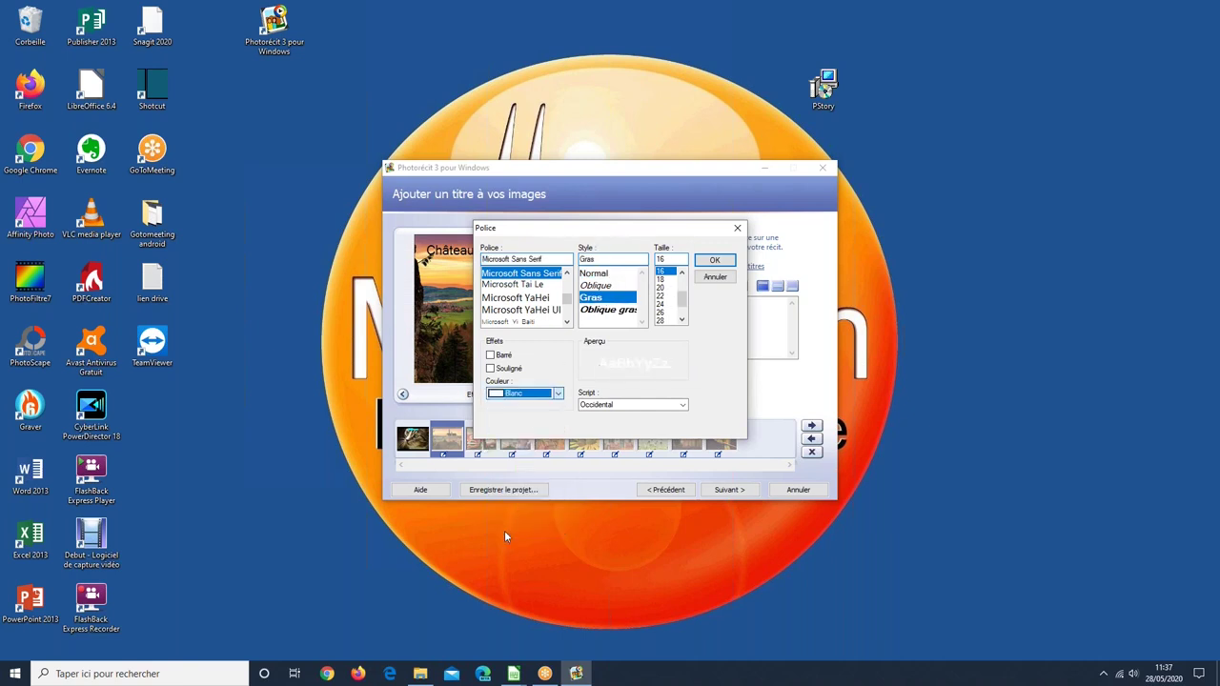
{"action": "left_click", "coordinate": [670, 297]}
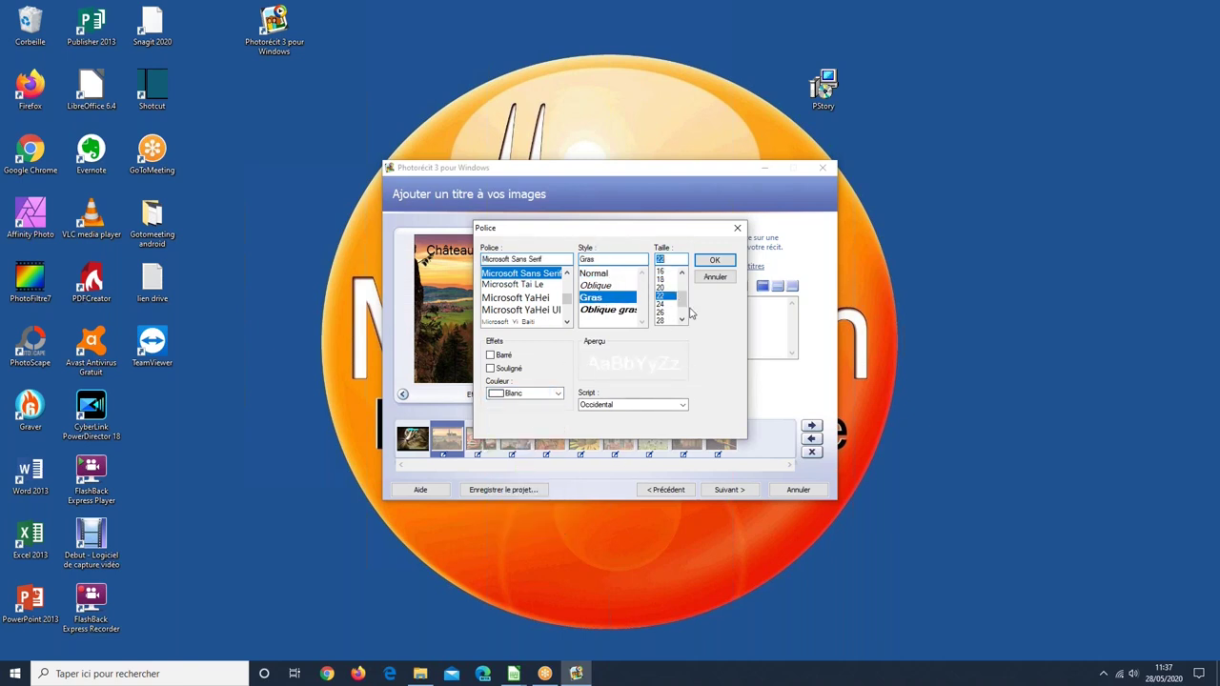
{"action": "left_click", "coordinate": [715, 262]}
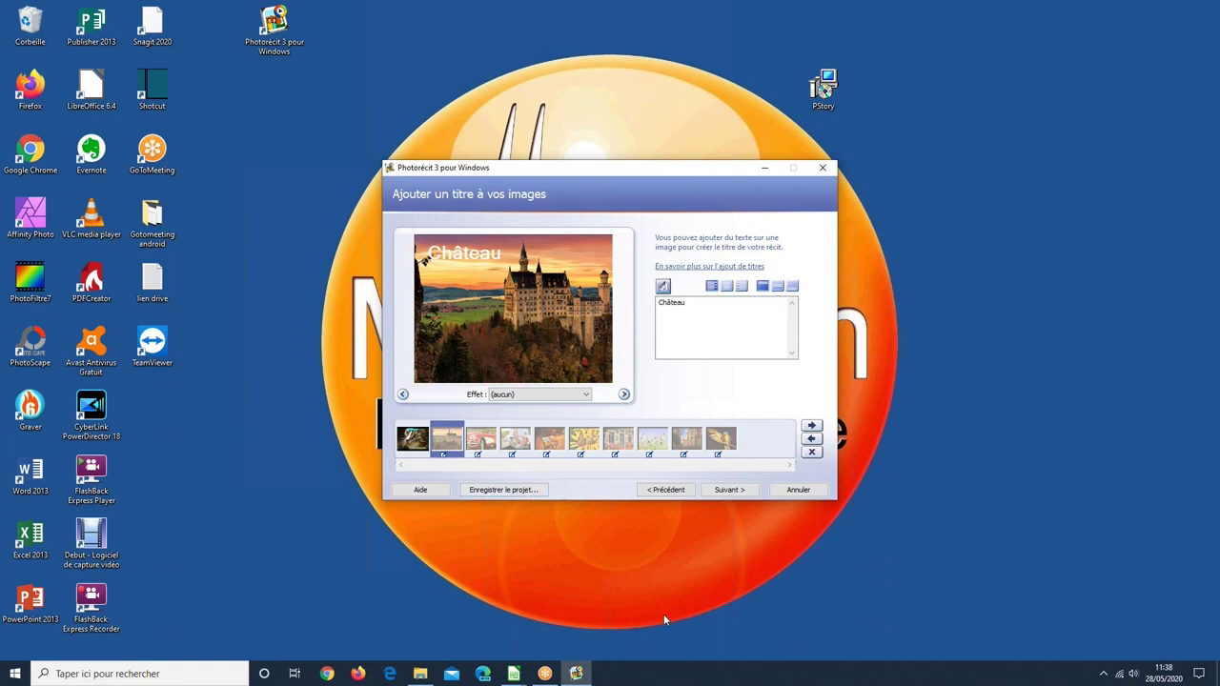
- Remove the "Miaou" title from the cat picture and compare it with the castle picture's title
{"action": "left_click", "coordinate": [414, 440]}
{"action": "left_click", "coordinate": [712, 303]}
{"action": "double_click", "coordinate": [711, 303]}
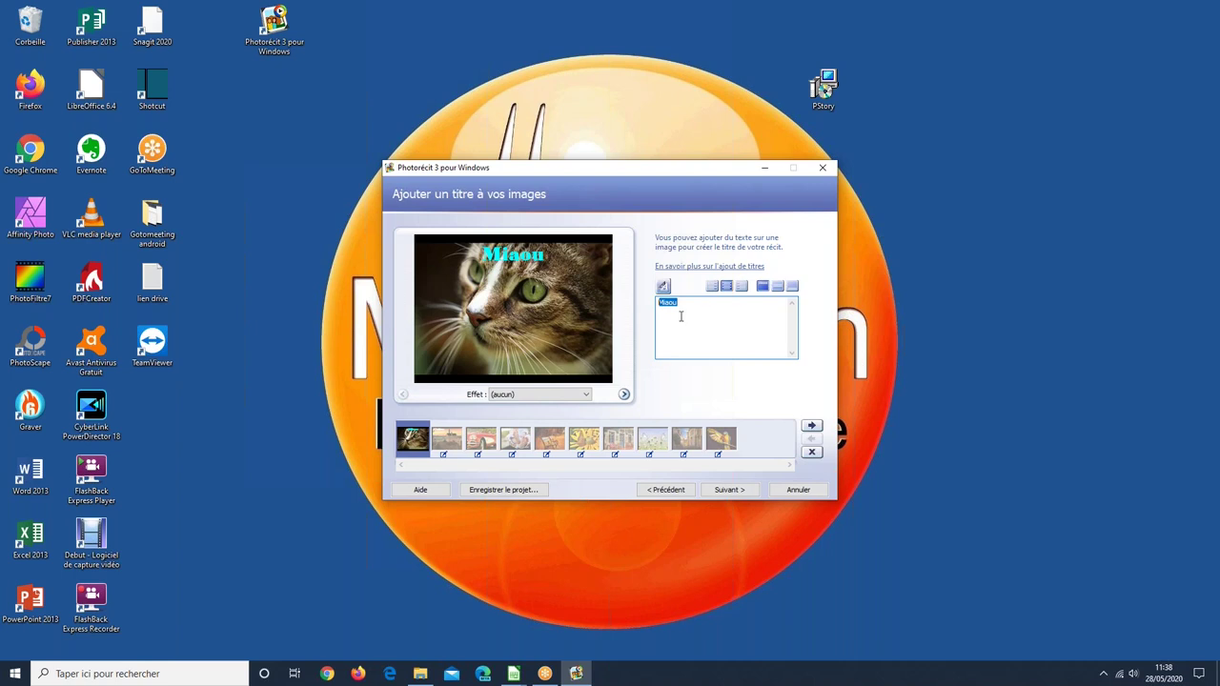
{"action": "key", "text": "Delete"}
{"action": "left_click", "coordinate": [451, 436]}
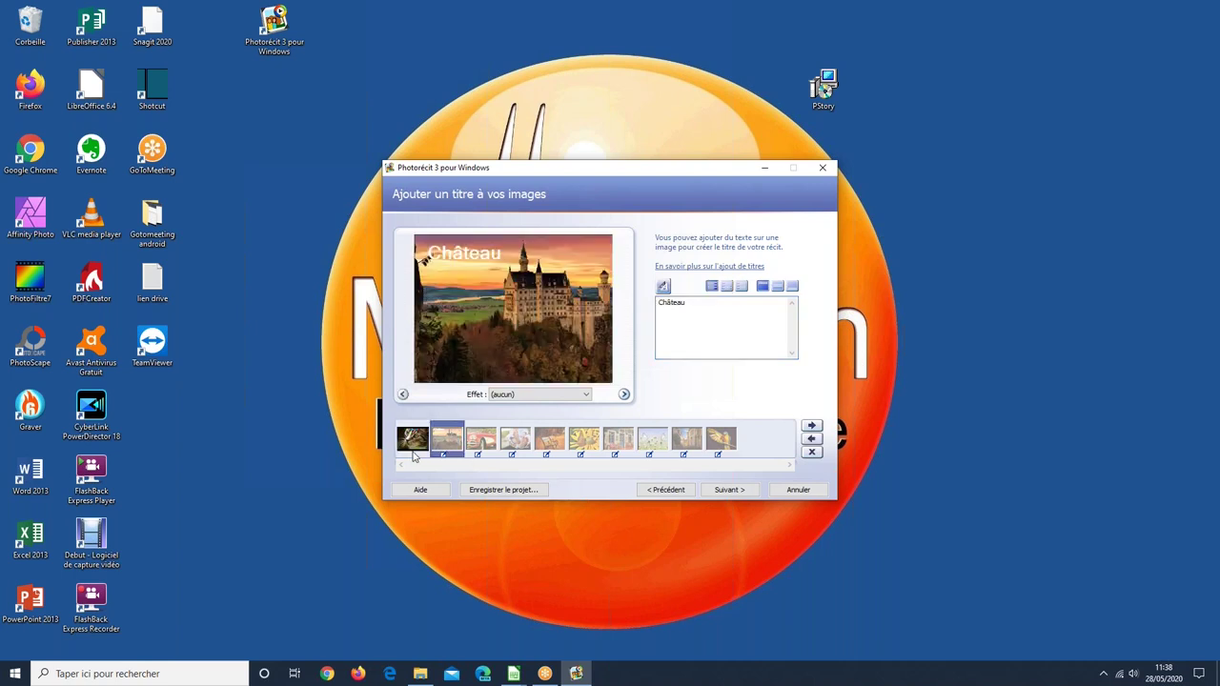
{"action": "left_click", "coordinate": [408, 440]}
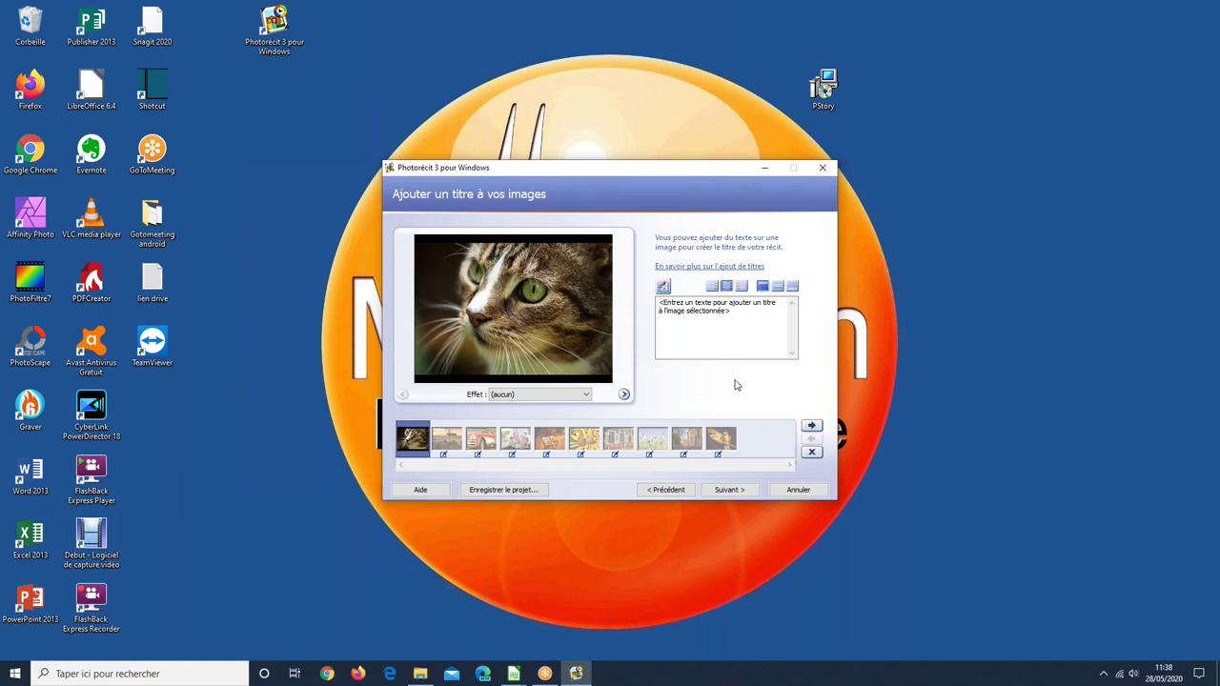
{"action": "left_click", "coordinate": [718, 325]}
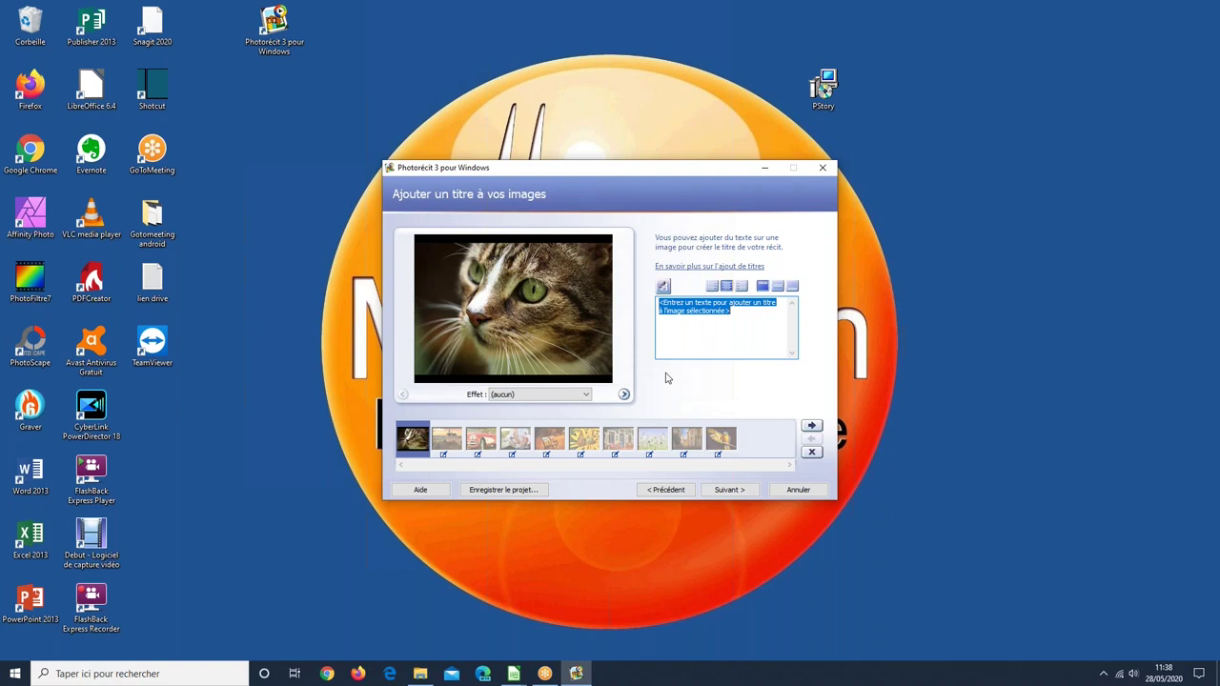
- Continue to the narration stage and record a voice narration of about 8 seconds for the cat picture
{"action": "left_click", "coordinate": [726, 491]}
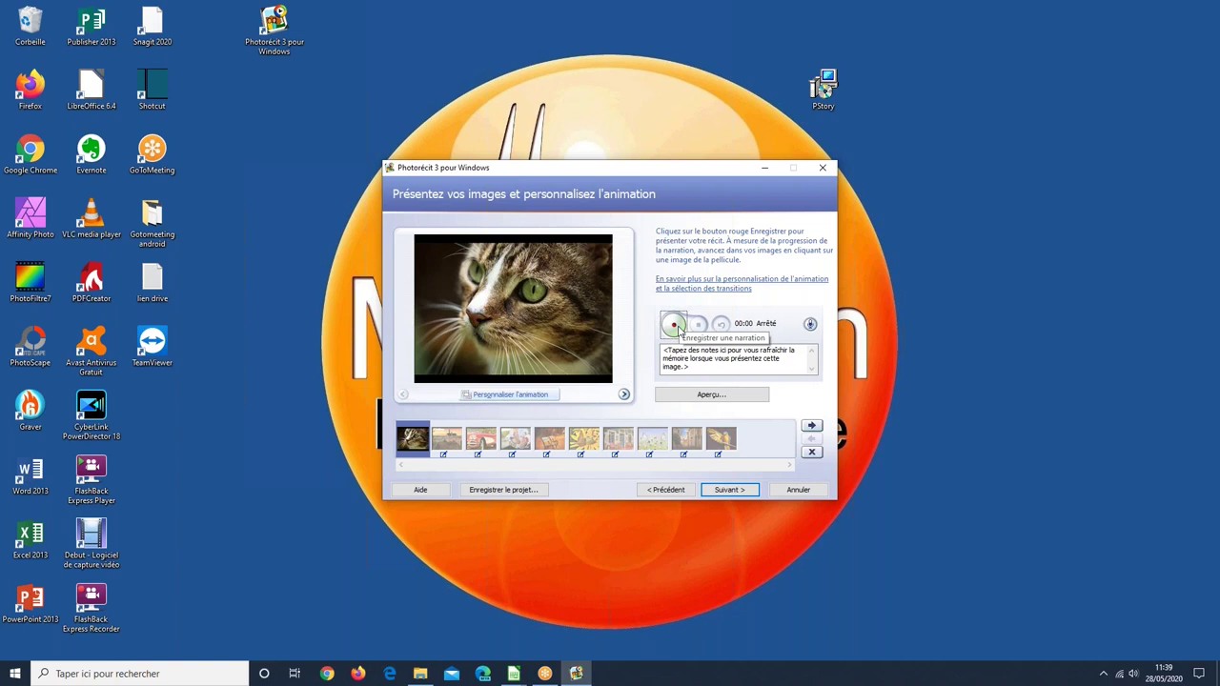
{"action": "left_click", "coordinate": [674, 327]}
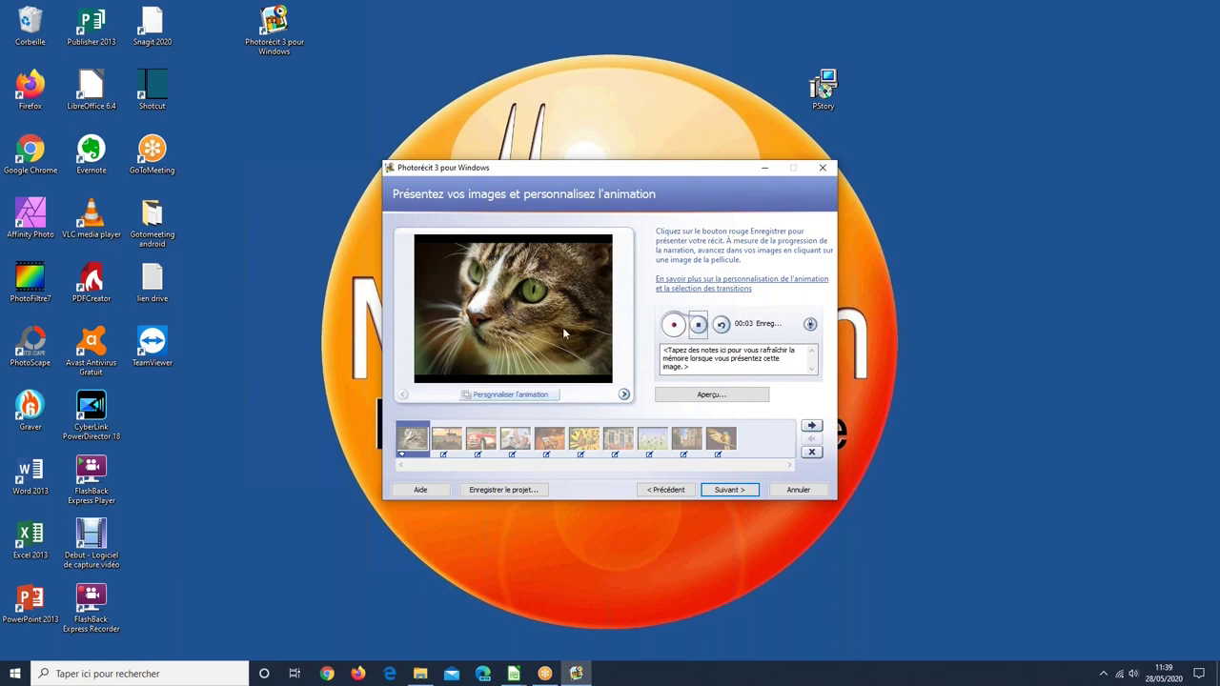
{"action": "left_click", "coordinate": [699, 327]}
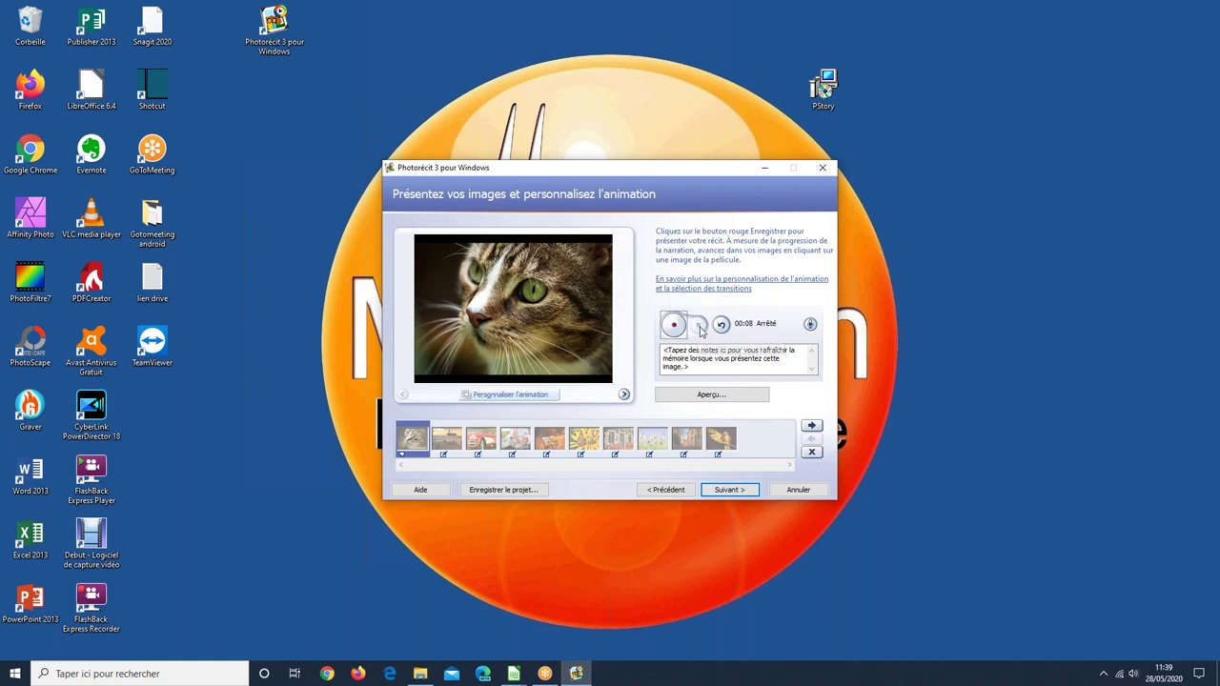
- Play a preview of the narrated cat picture, stop it after a few seconds and close the preview
{"action": "left_click", "coordinate": [724, 401]}
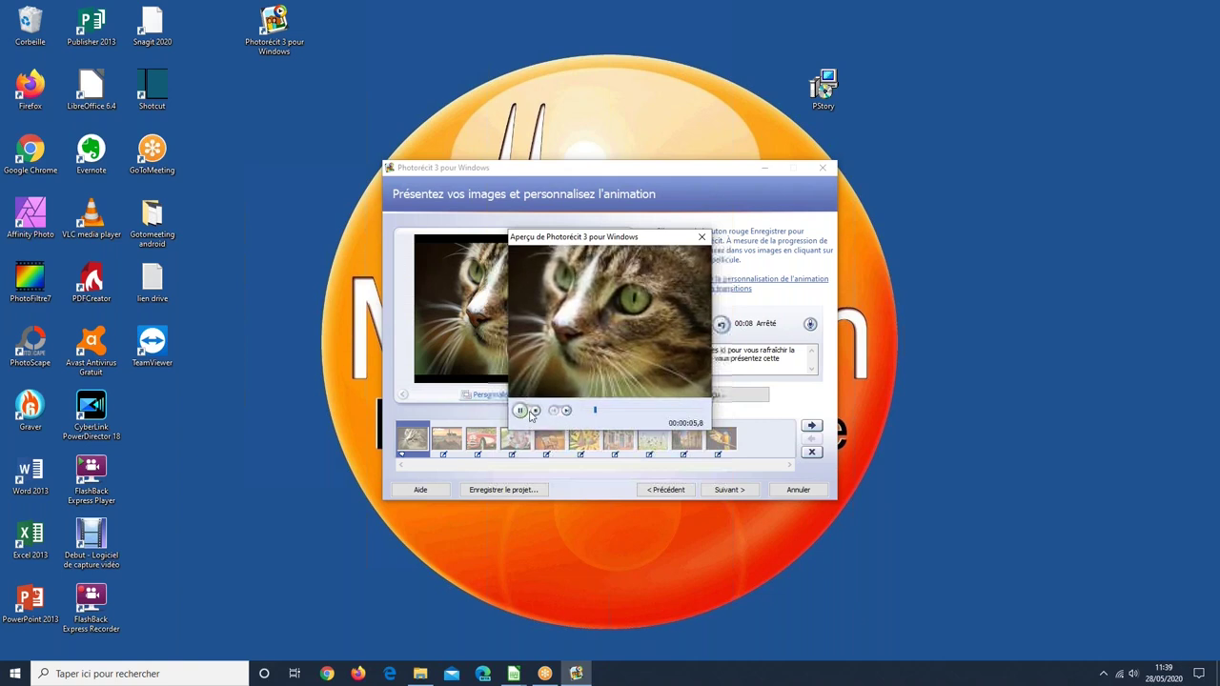
{"action": "left_click", "coordinate": [534, 411]}
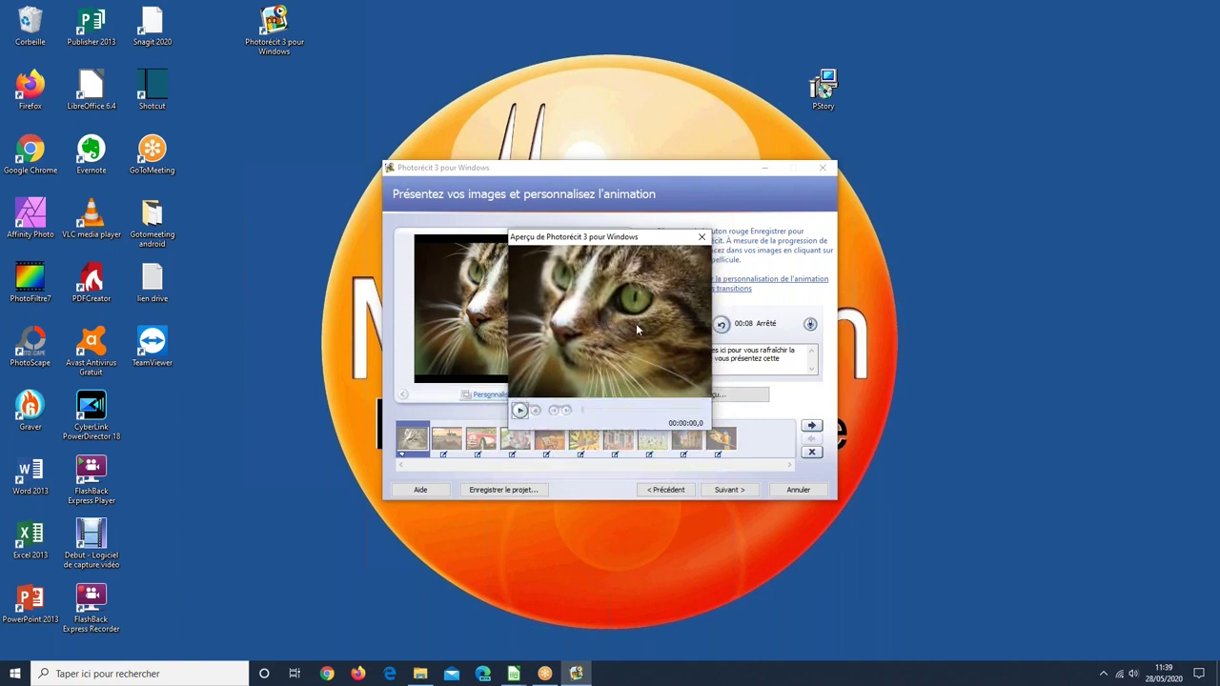
{"action": "left_click", "coordinate": [701, 237]}
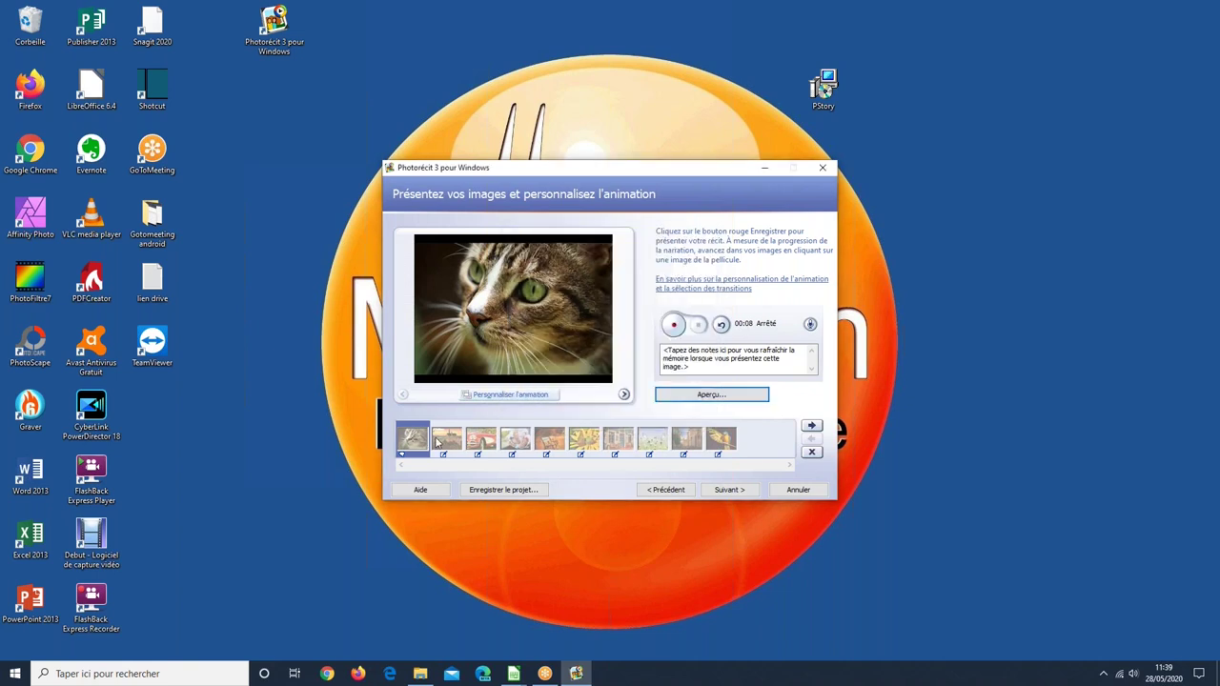
- Record a voice narration of about 7 seconds for the castle picture
{"action": "left_click", "coordinate": [438, 441]}
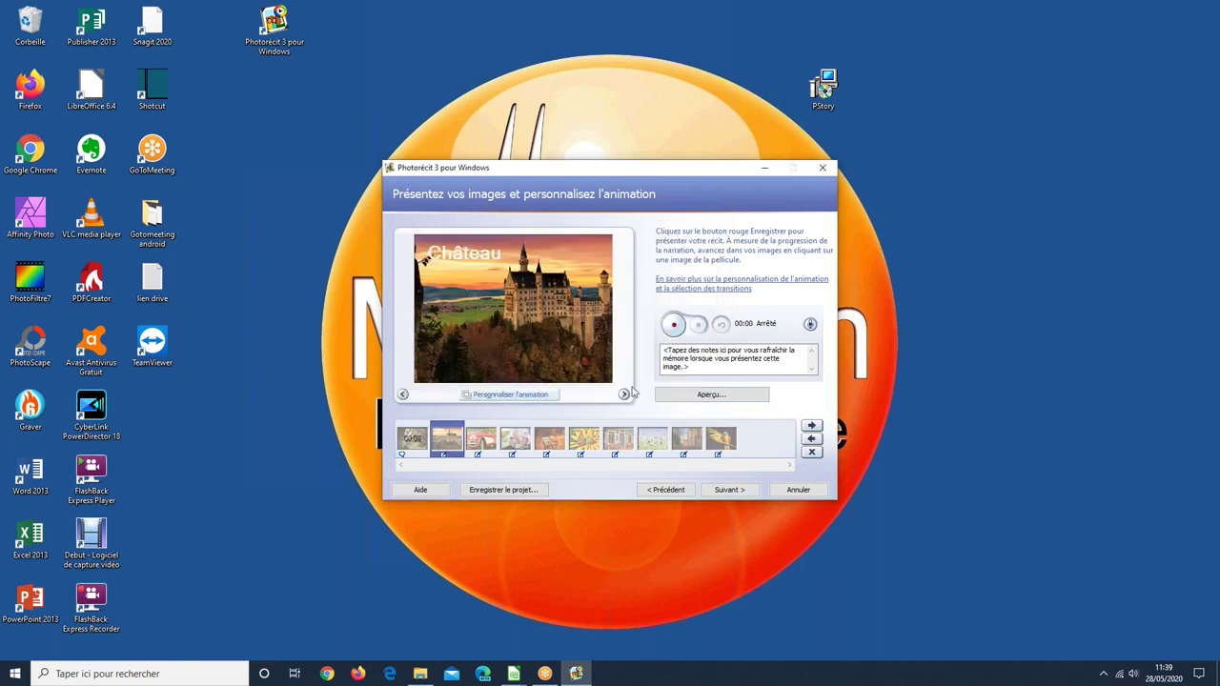
{"action": "left_click", "coordinate": [674, 325]}
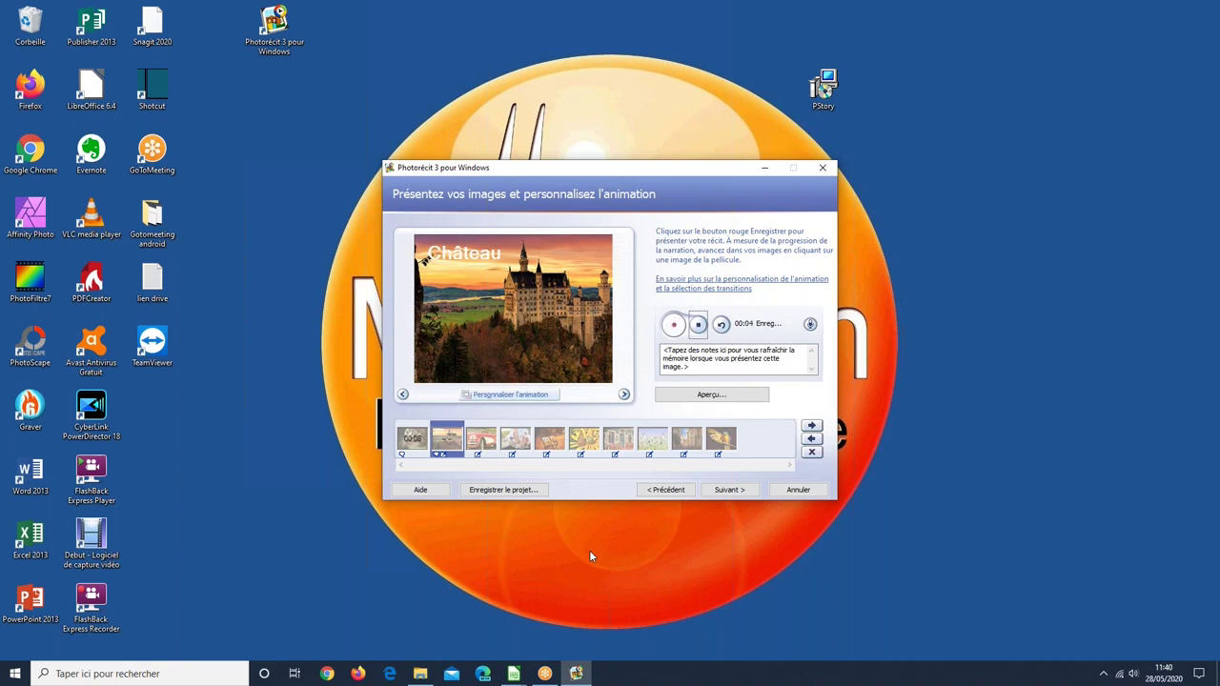
{"action": "left_click", "coordinate": [697, 325]}
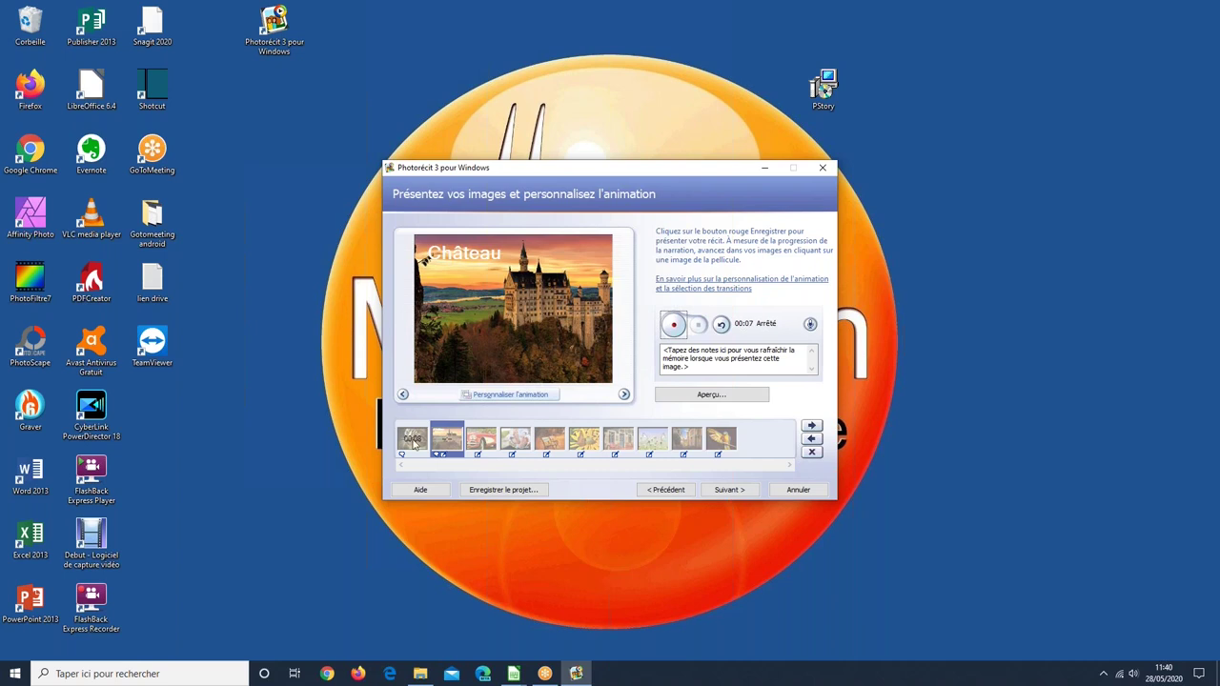
- Open the transition settings in the animation customization of the cat picture
{"action": "left_click", "coordinate": [413, 440]}
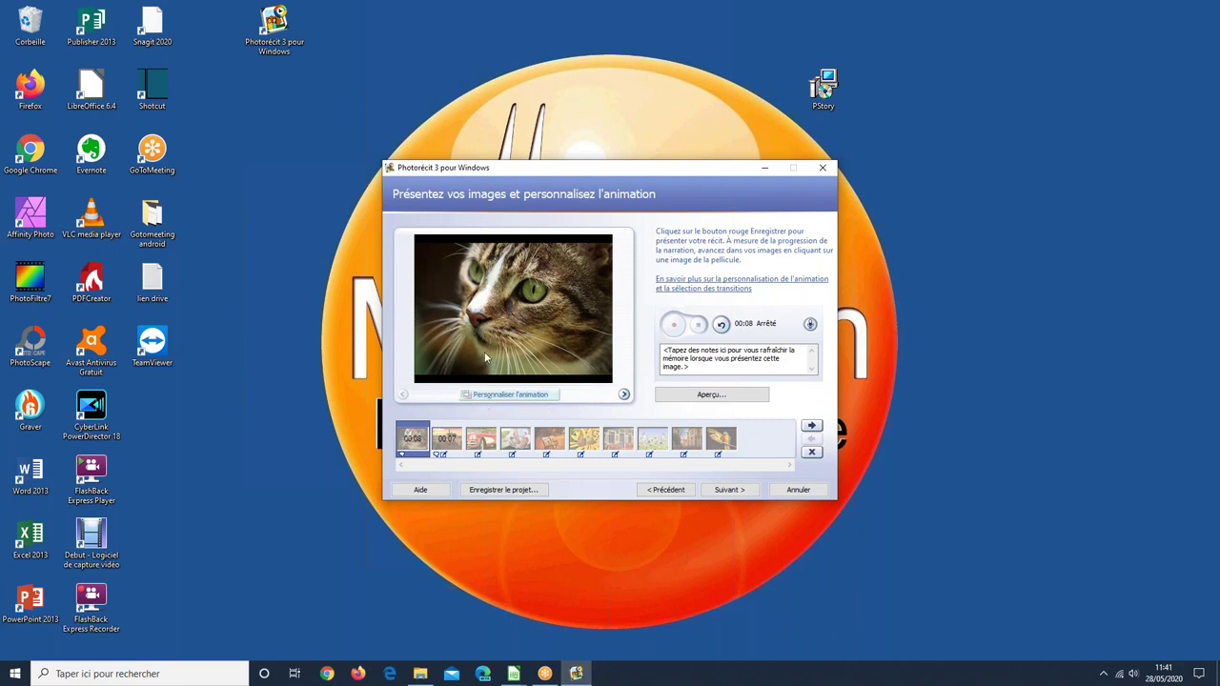
{"action": "left_click", "coordinate": [511, 395]}
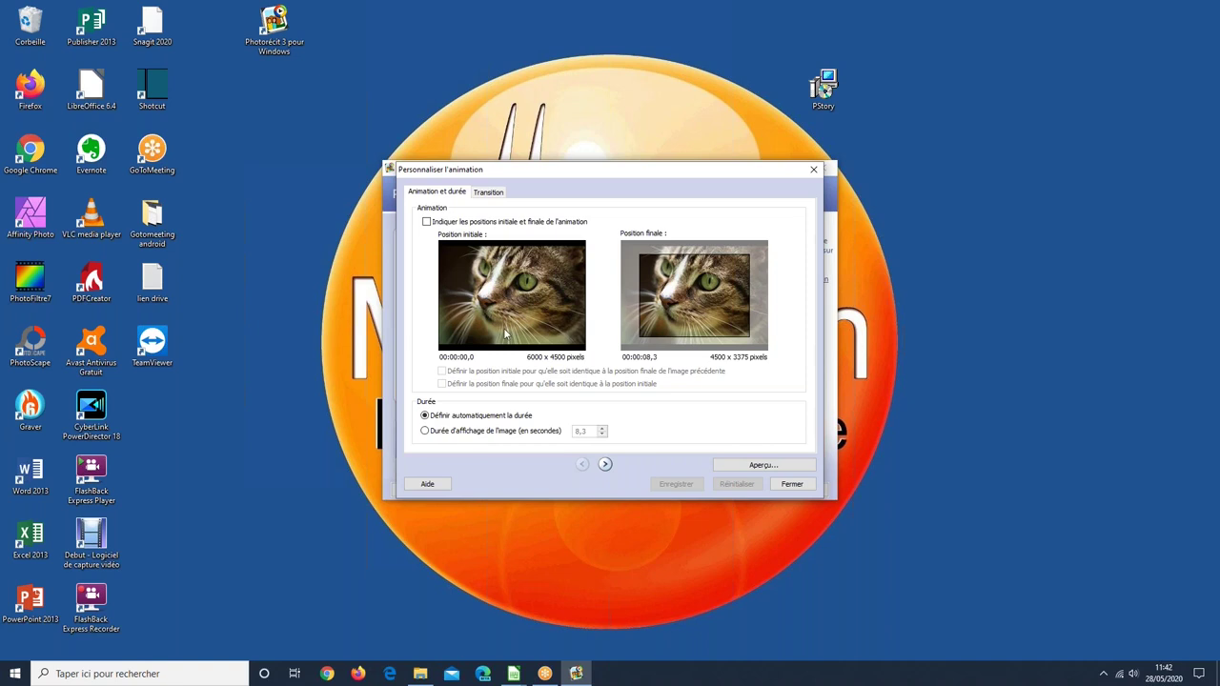
{"action": "left_click", "coordinate": [489, 193]}
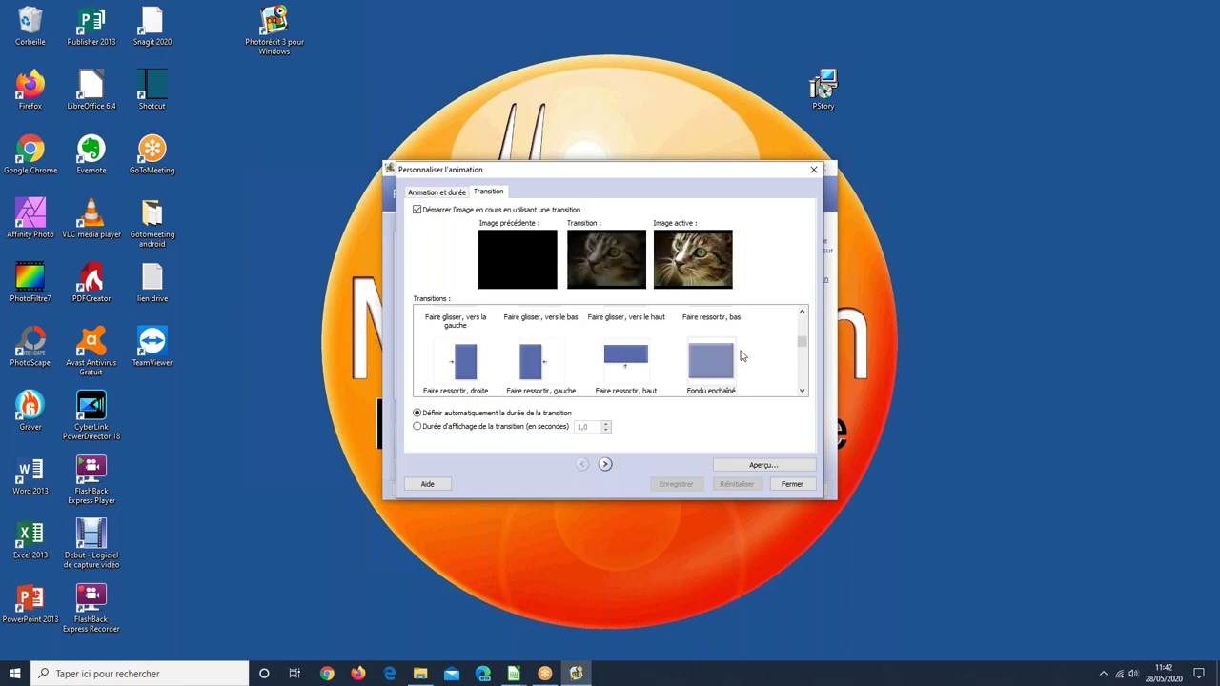
- Try the transitions "Diagonale, en haut à droite", "Diaphragme, vers l'extérieur" and "Étoile, vers l'extérieur" on the cat picture
{"action": "scroll", "coordinate": [806, 345], "scroll_direction": "up", "scroll_amount": 2}
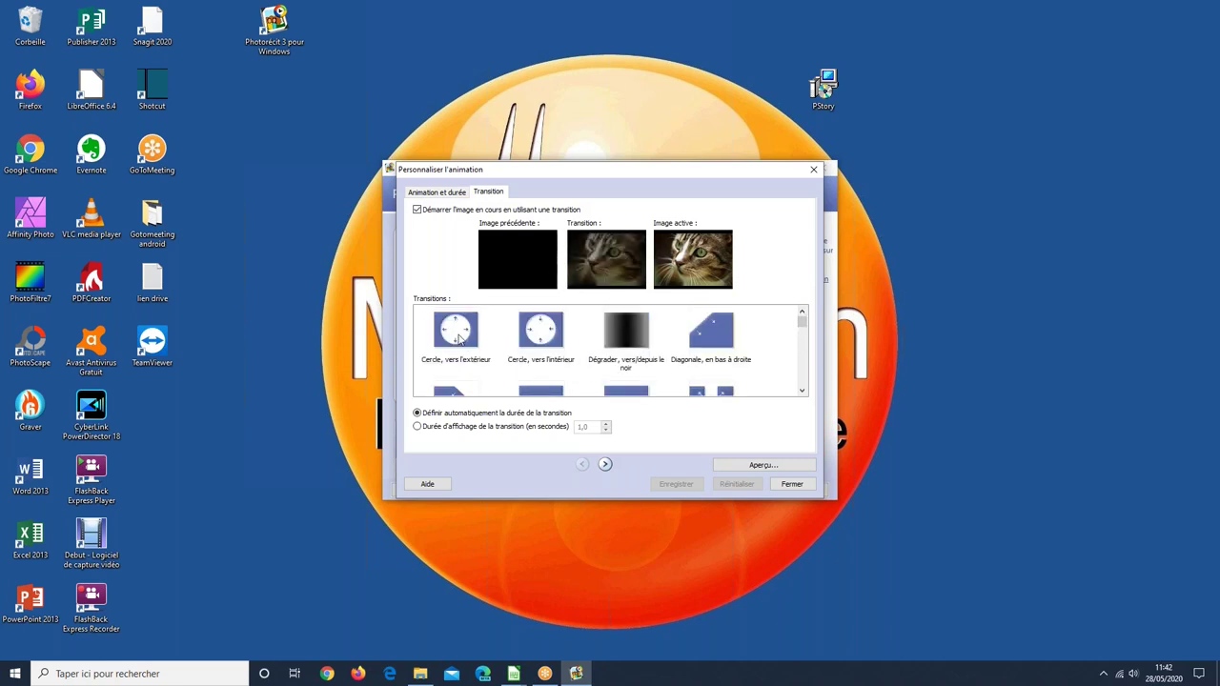
{"action": "scroll", "coordinate": [607, 373], "scroll_direction": "down", "scroll_amount": 1}
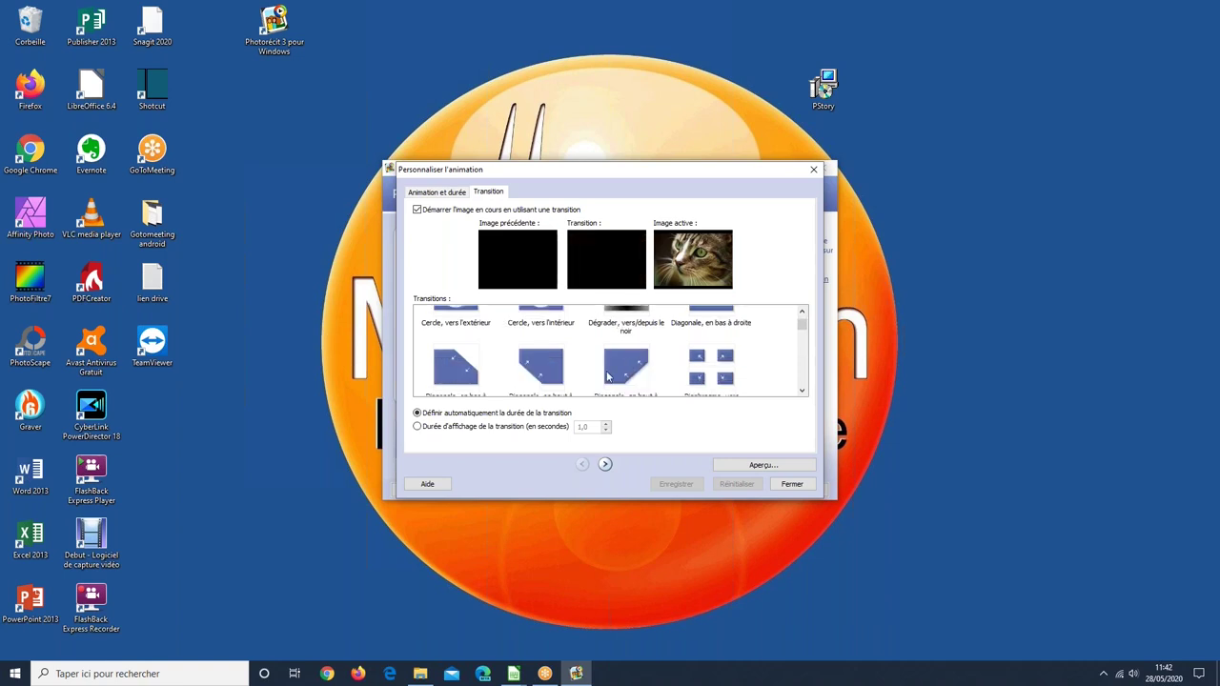
{"action": "left_click", "coordinate": [535, 365]}
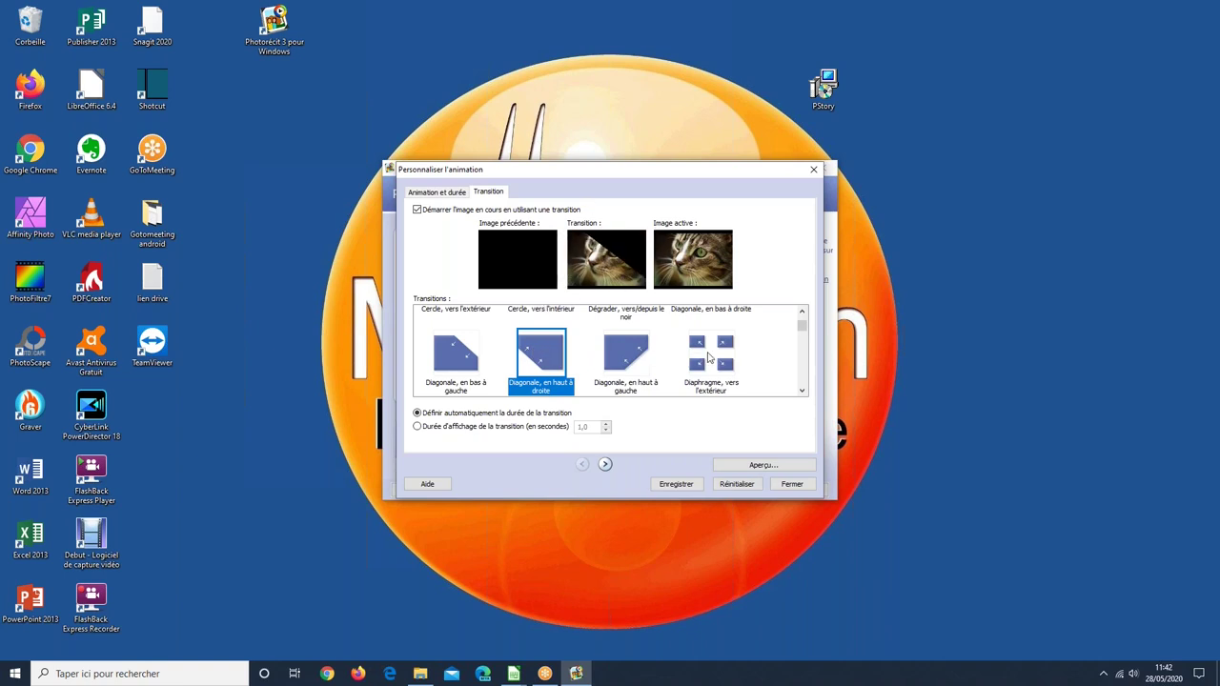
{"action": "key", "text": "Right"}
{"action": "key", "text": "Right"}
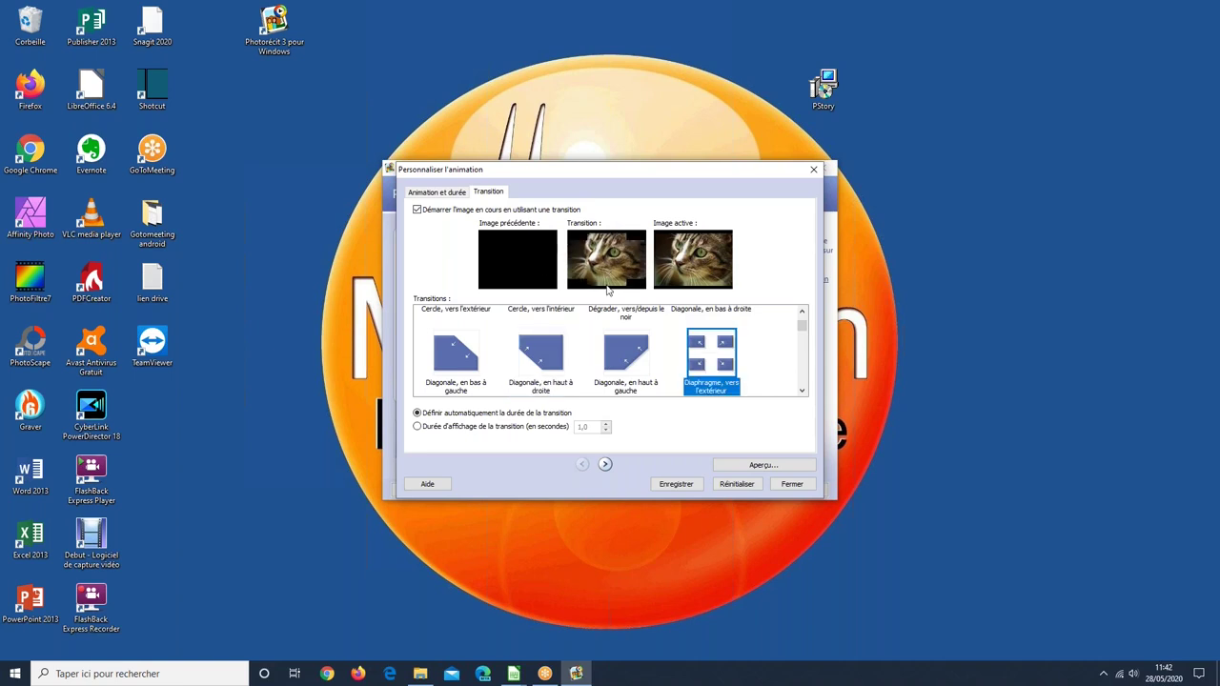
{"action": "scroll", "coordinate": [523, 325], "scroll_direction": "down", "scroll_amount": 2}
{"action": "left_click", "coordinate": [524, 325]}
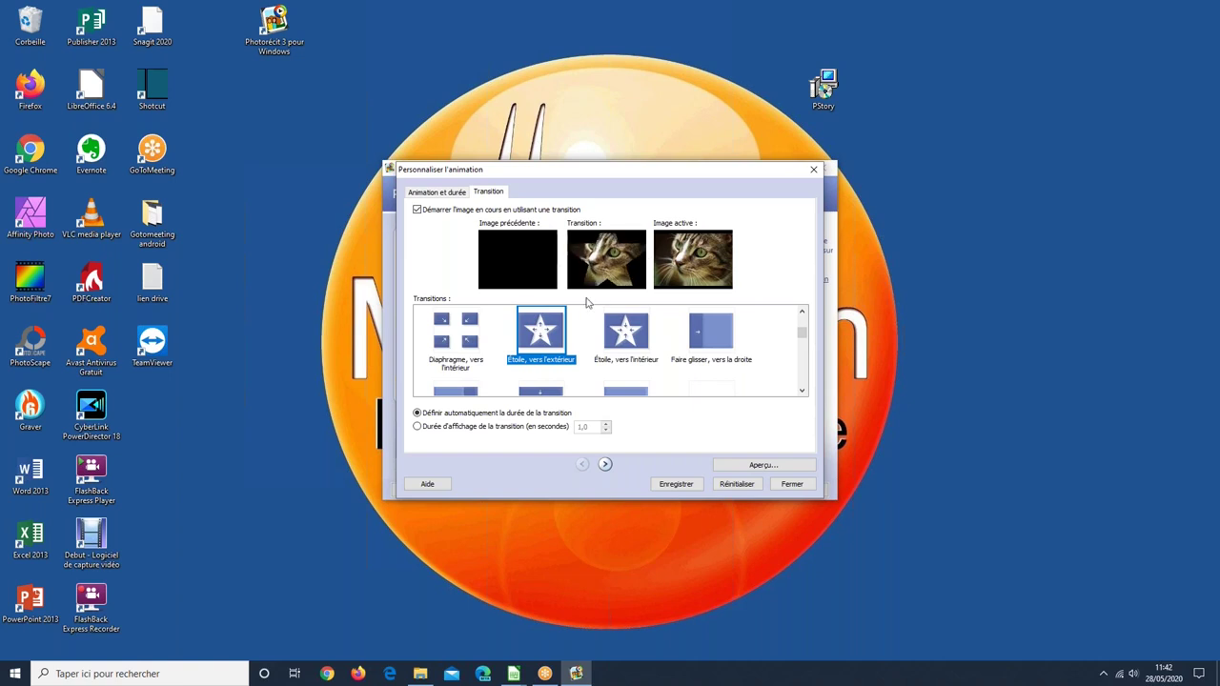
- Apply the "Page ourlée, bas droit" transition to the cat picture and save the setting
{"action": "scroll", "coordinate": [551, 360], "scroll_direction": "down", "scroll_amount": 5}
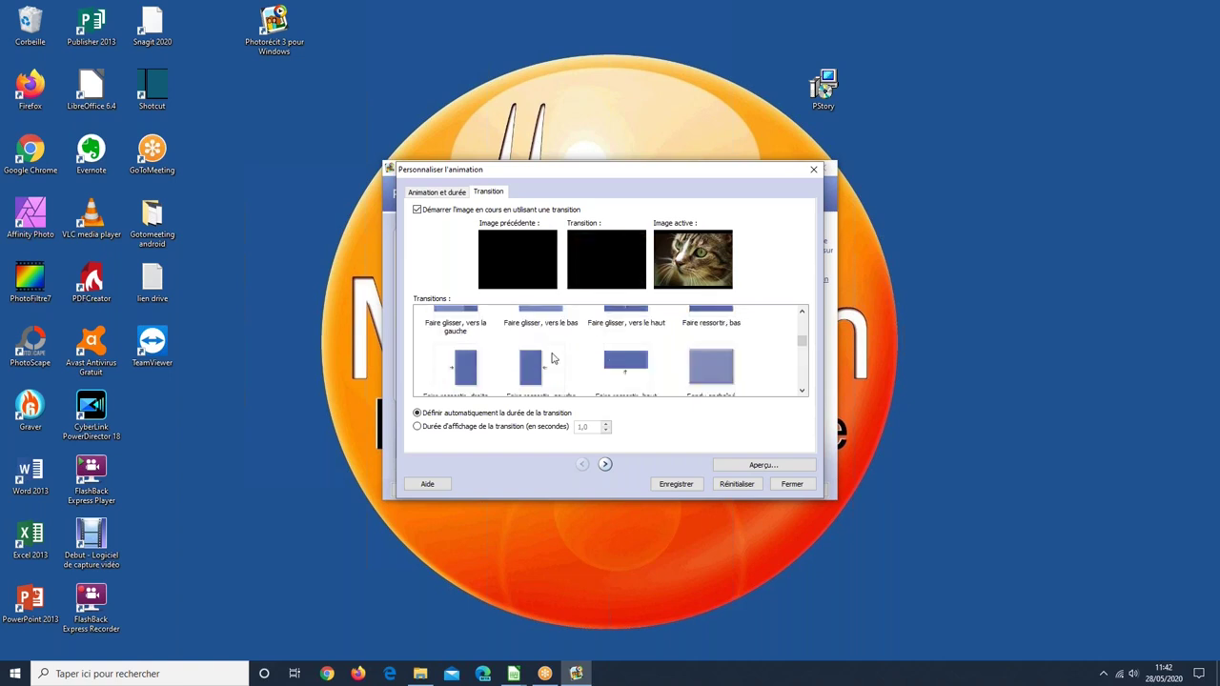
{"action": "key", "text": "Down"}
{"action": "key", "text": "Down"}
{"action": "key", "text": "Down"}
{"action": "key", "text": "Down"}
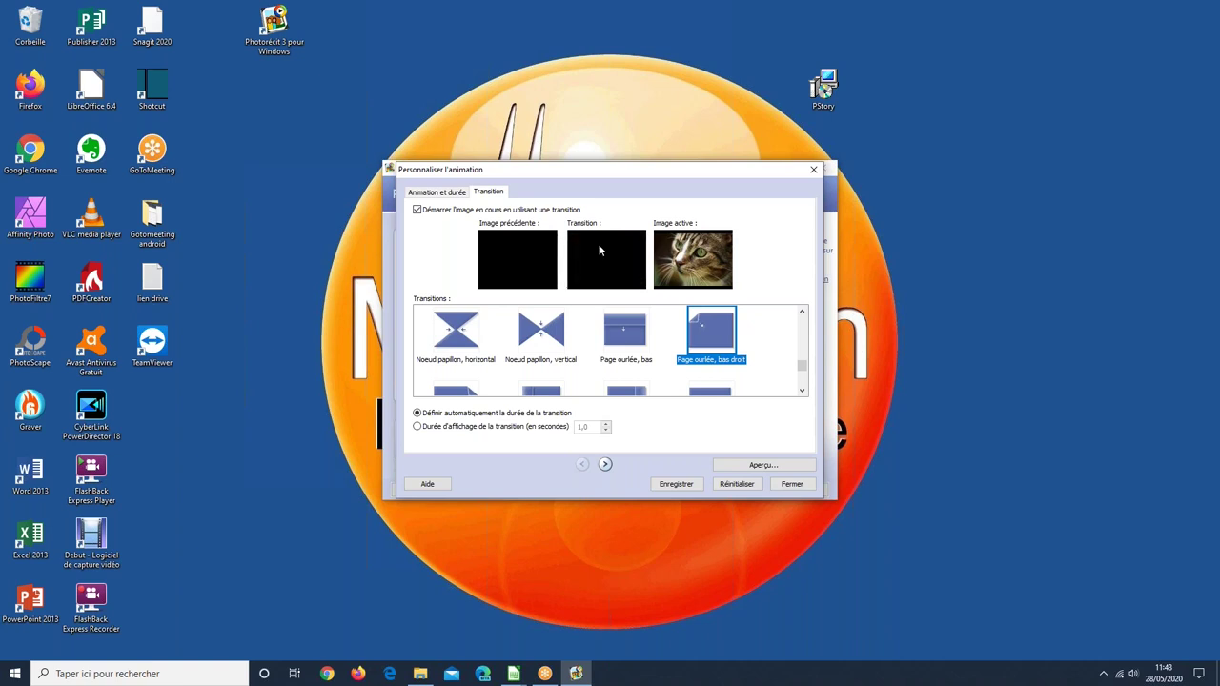
{"action": "left_click", "coordinate": [683, 488]}
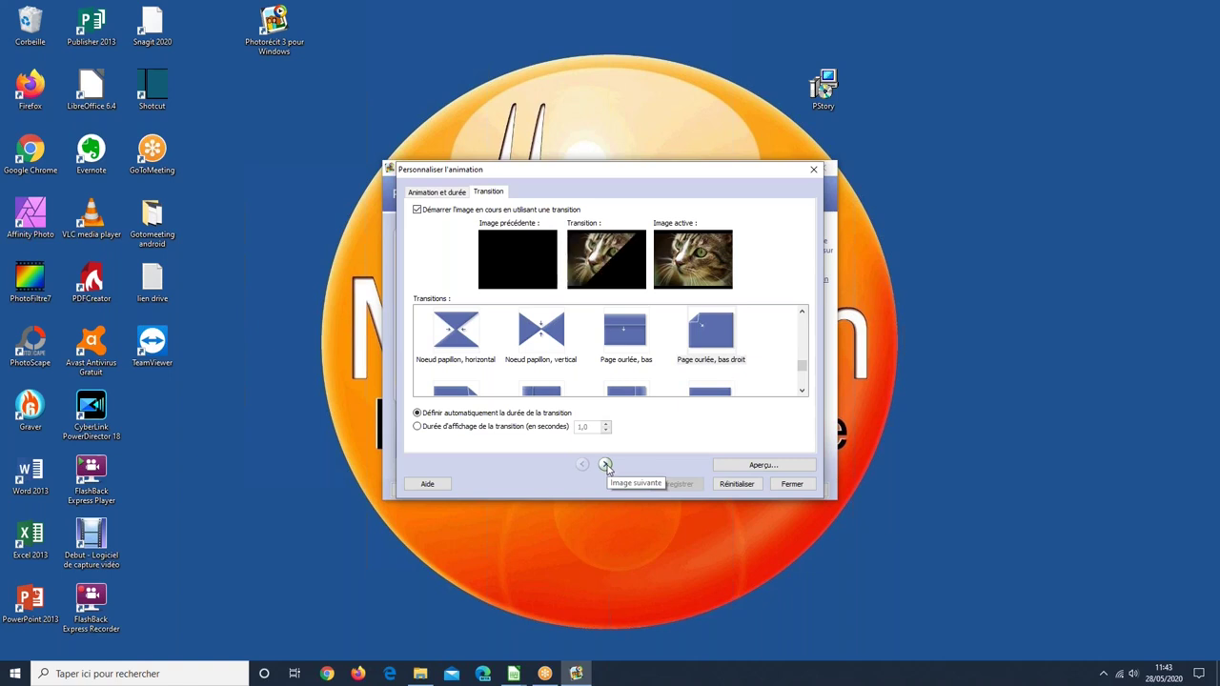
- Switch the cat picture's transition to a manually set duration in seconds, increase it and save the change
{"action": "left_click", "coordinate": [420, 427]}
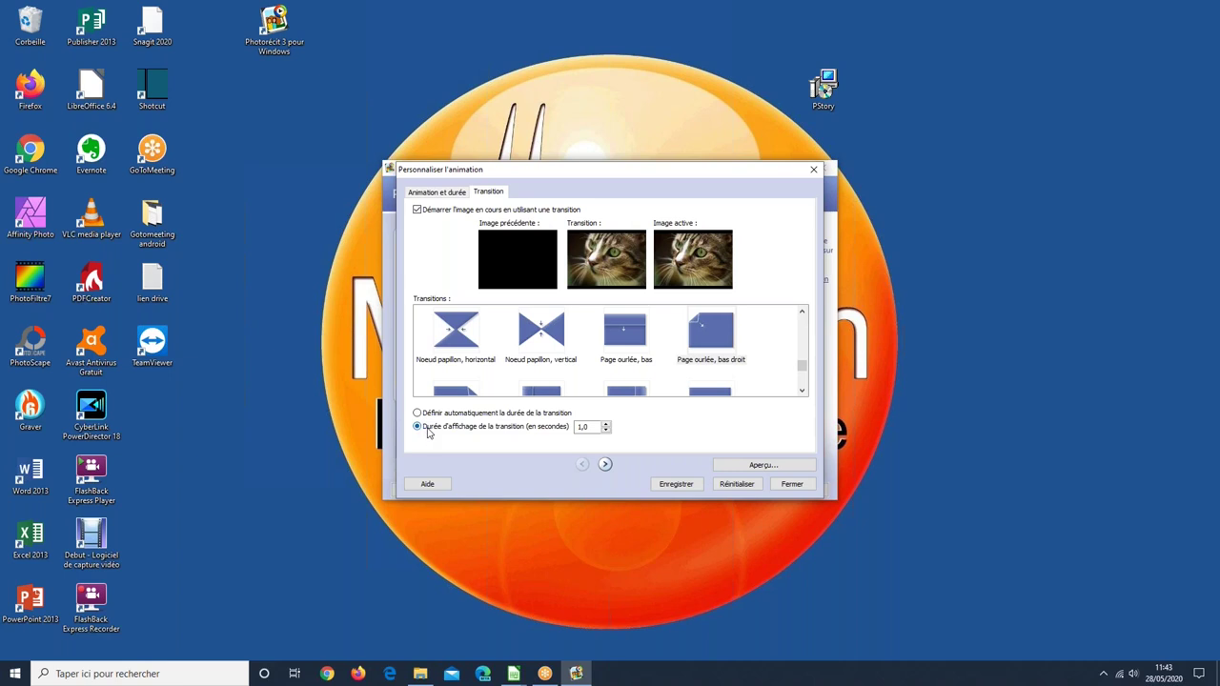
{"action": "left_click", "coordinate": [606, 425]}
{"action": "left_click", "coordinate": [688, 487]}
- Apply the "Forme en V pleine, bas" transition to the castle picture and save it
{"action": "left_click", "coordinate": [605, 466]}
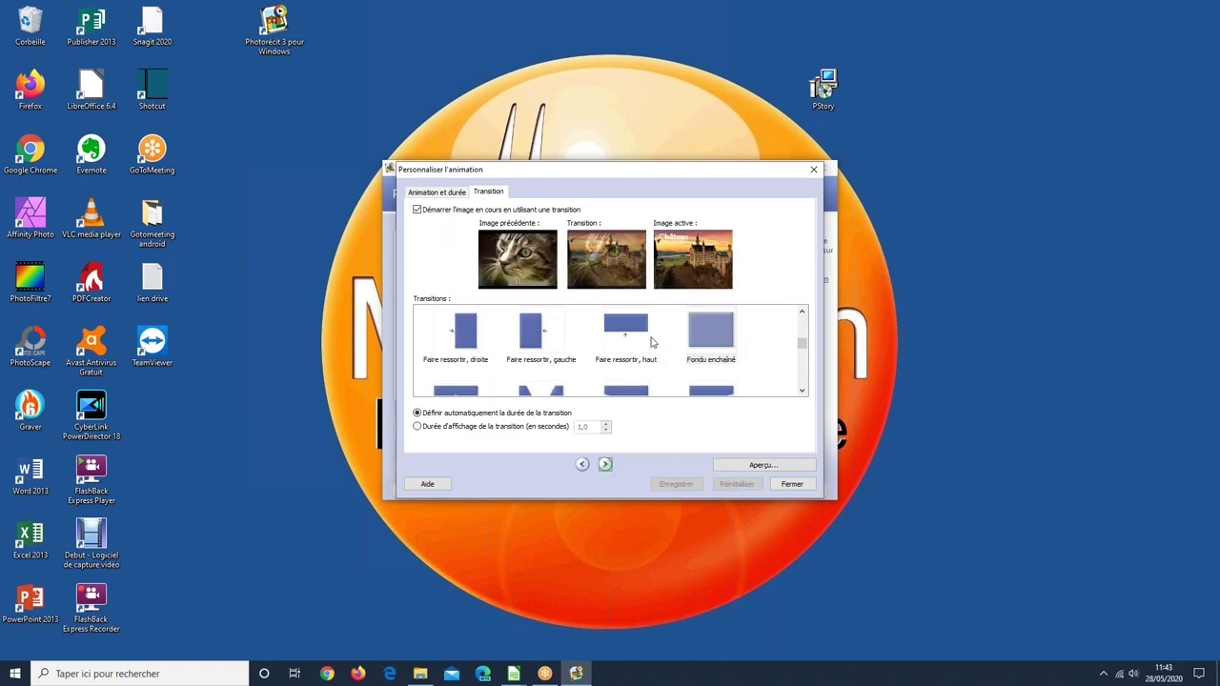
{"action": "scroll", "coordinate": [549, 374], "scroll_direction": "down", "scroll_amount": 1}
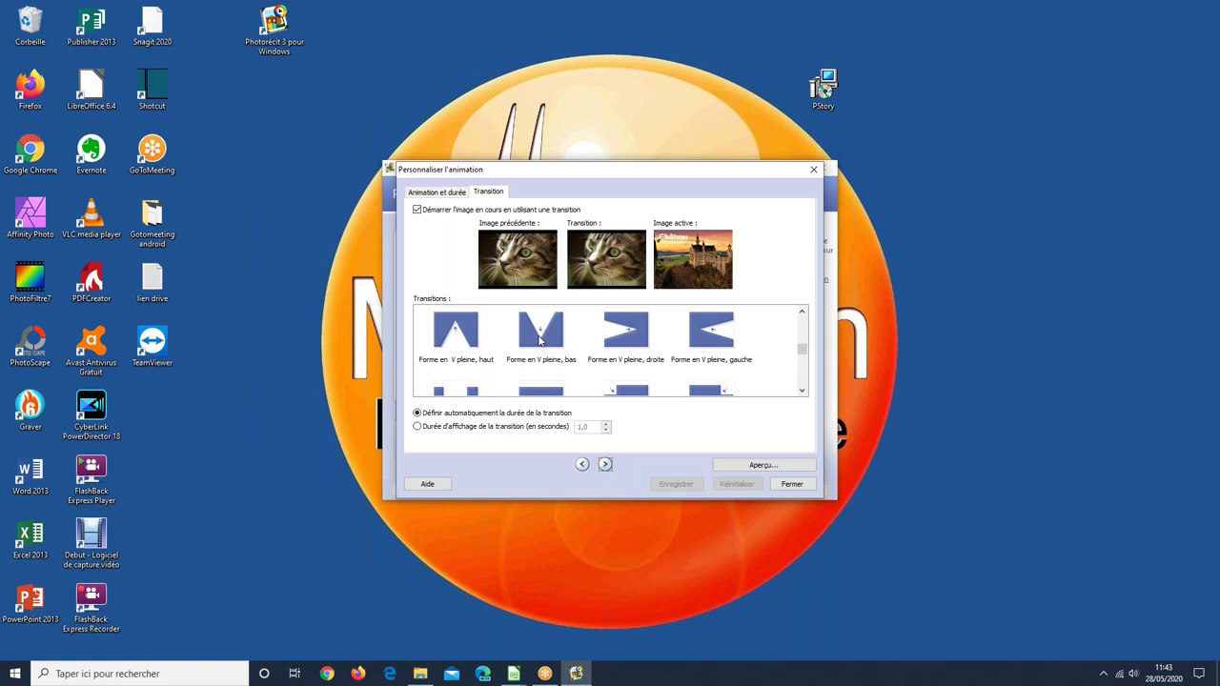
{"action": "left_click", "coordinate": [541, 341]}
{"action": "left_click", "coordinate": [677, 485]}
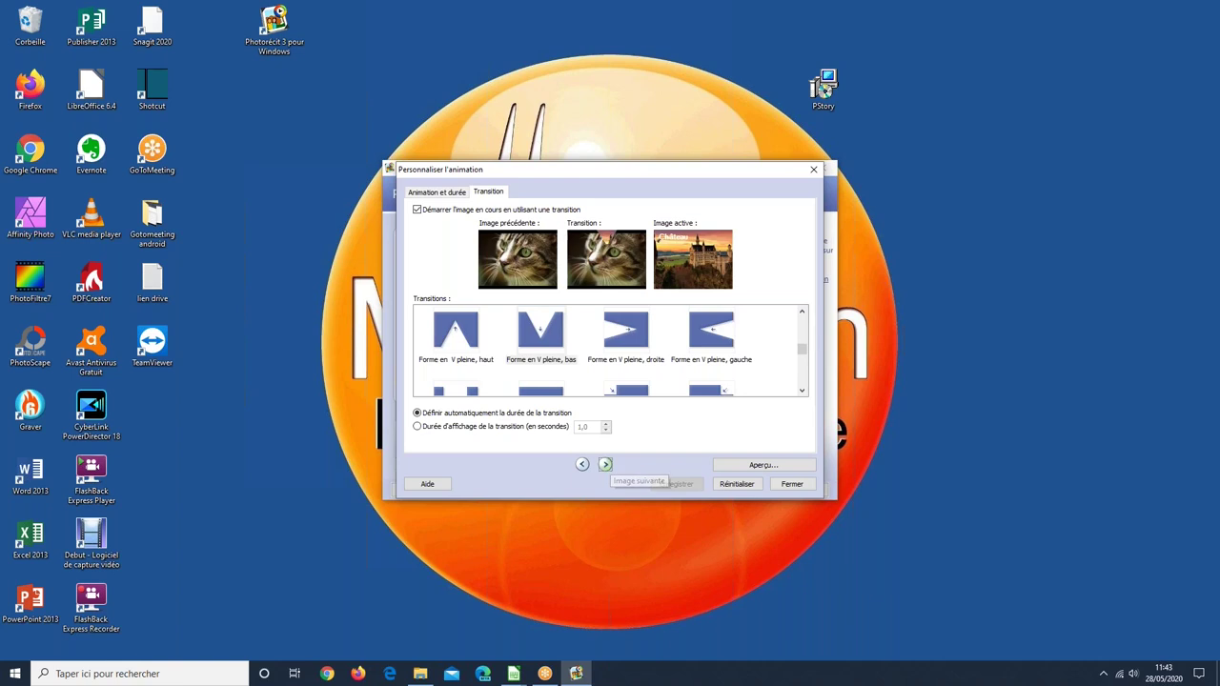
- Set the display duration of the red car picture manually to 6,5 seconds
{"action": "left_click", "coordinate": [606, 465]}
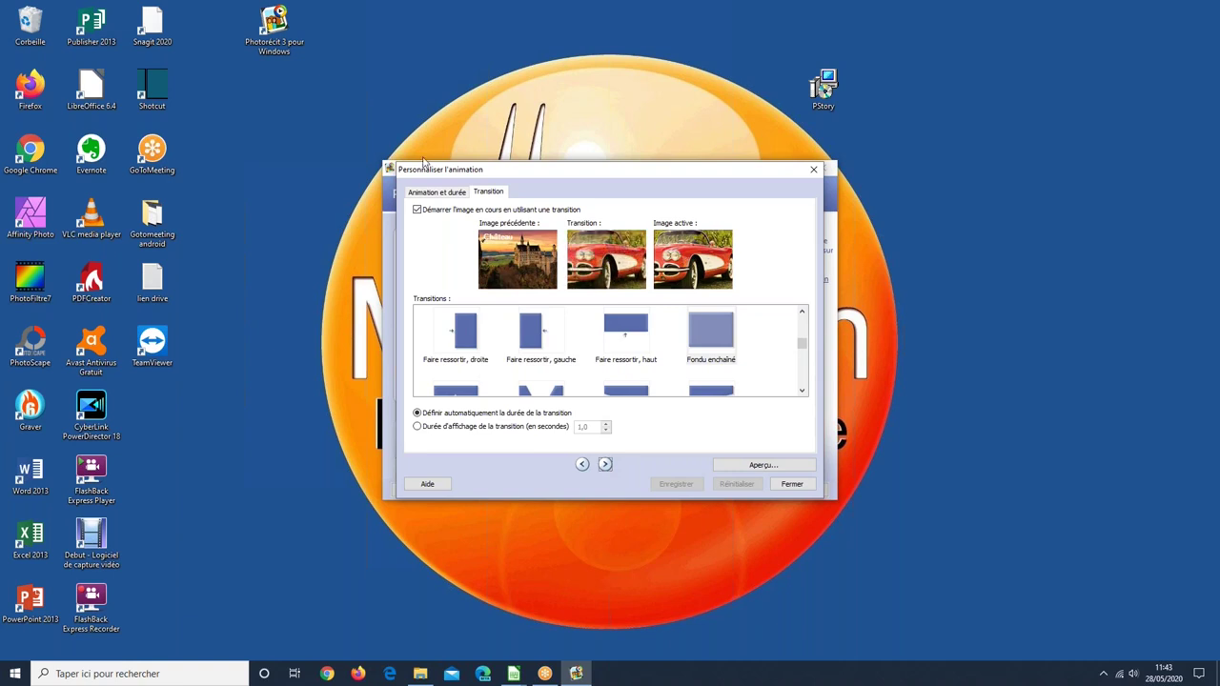
{"action": "left_click", "coordinate": [427, 194]}
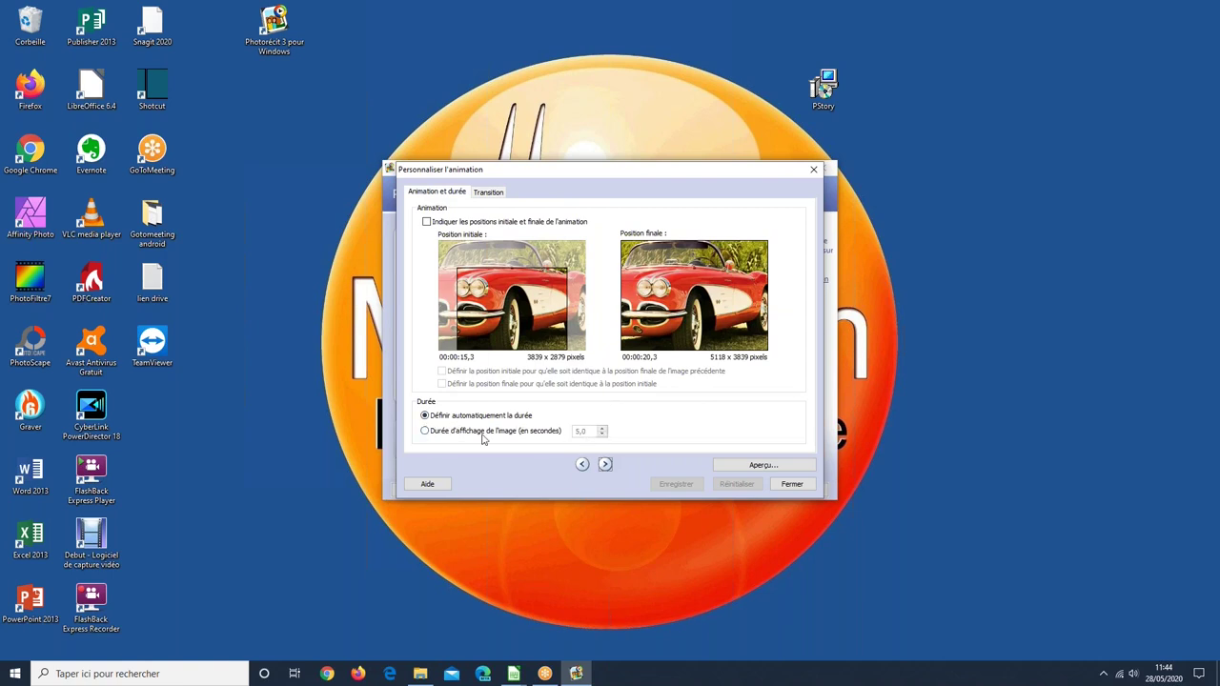
{"action": "left_click", "coordinate": [425, 430]}
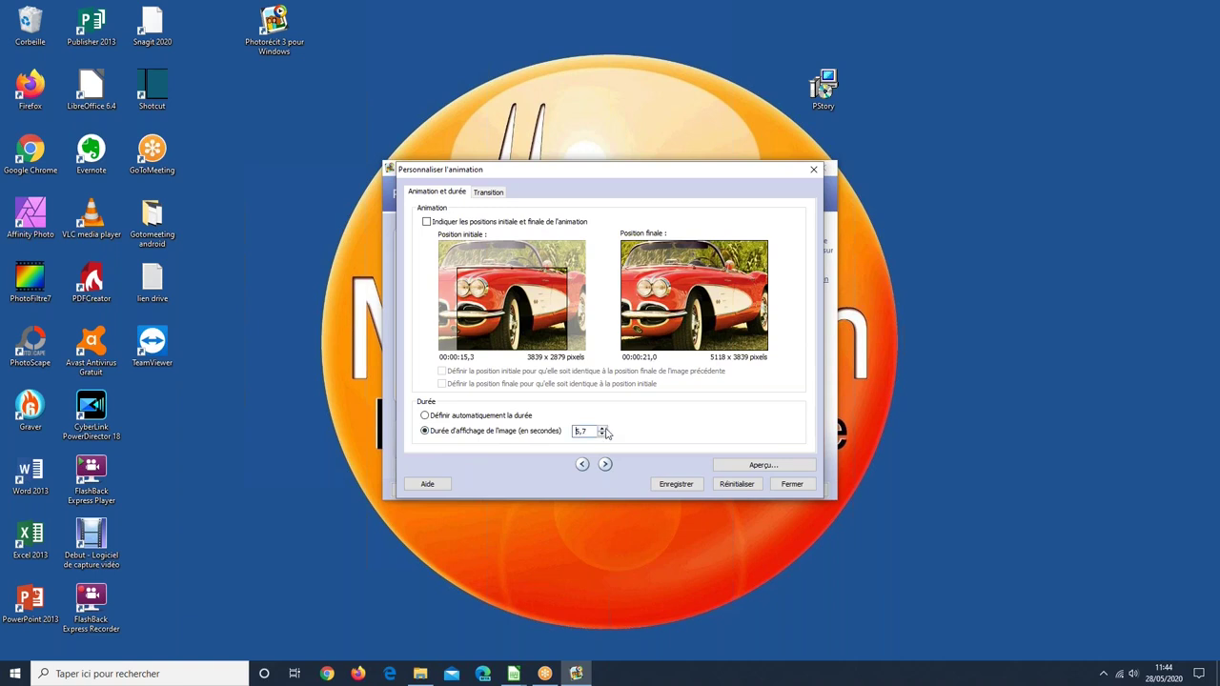
{"action": "left_click", "coordinate": [602, 428]}
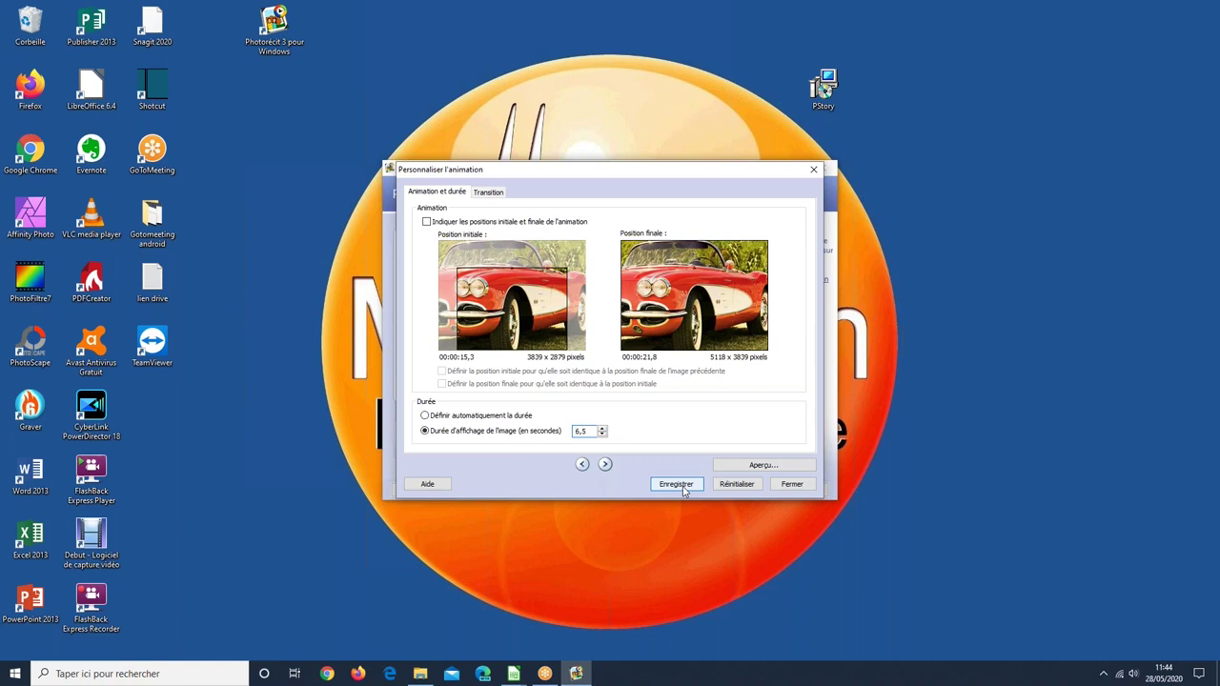
- Choose the "Page ourlée, droite" transition for the red car picture
{"action": "left_click", "coordinate": [489, 192]}
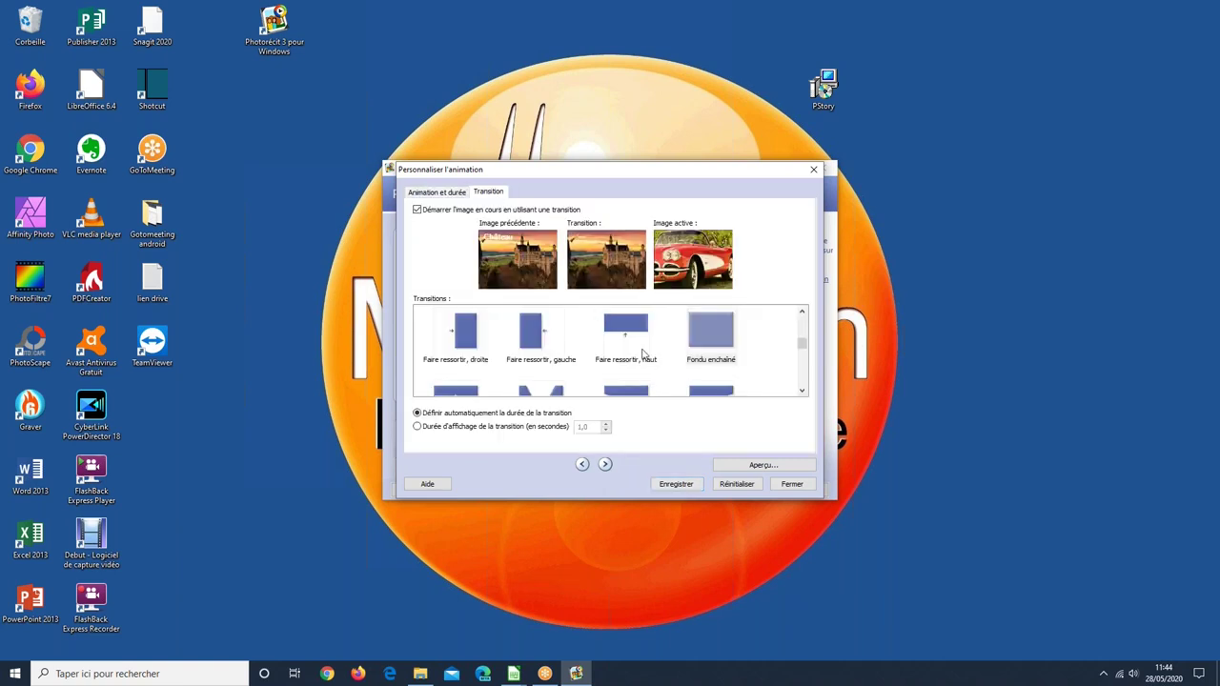
{"action": "scroll", "coordinate": [643, 354], "scroll_direction": "down", "scroll_amount": 5}
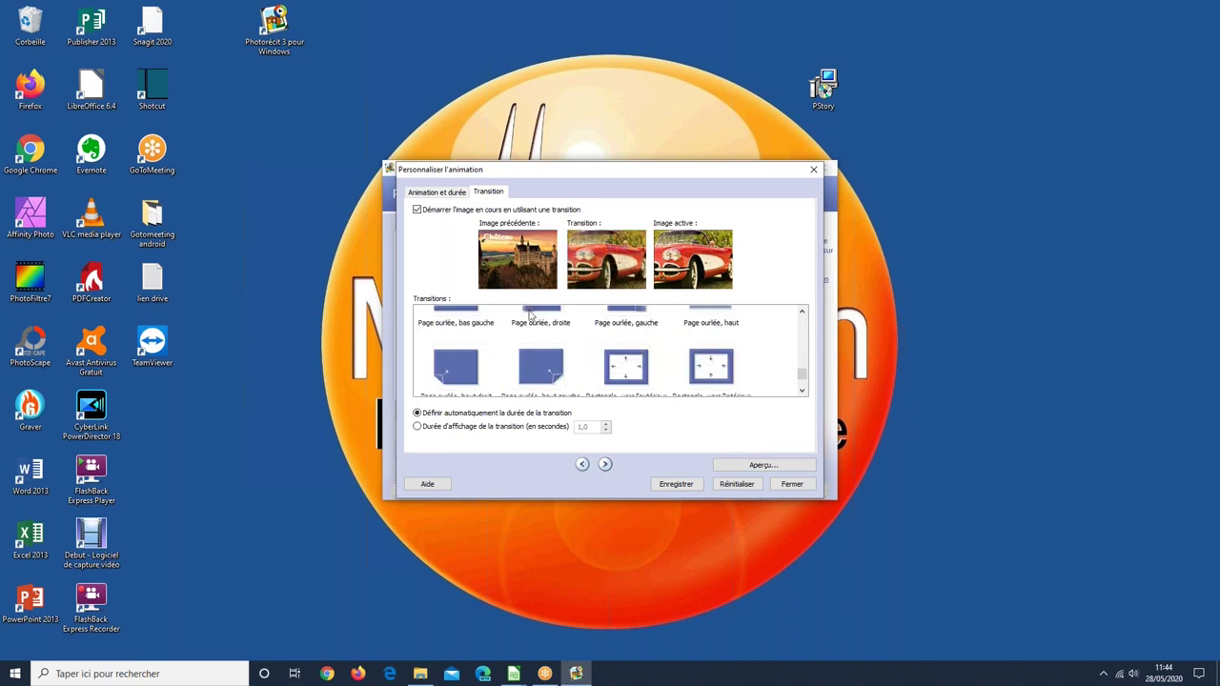
{"action": "left_click", "coordinate": [531, 314]}
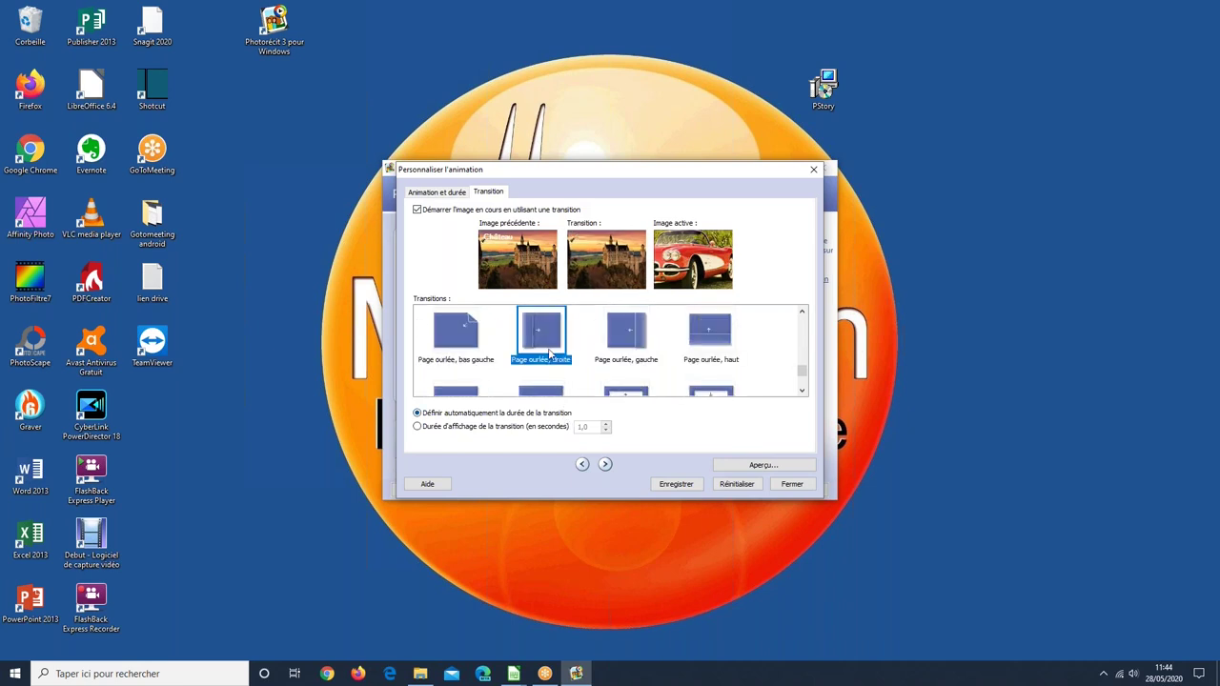
- Save the red car picture's transition and apply the "Tourner à droite" transition to the baby feet picture, saving it
{"action": "left_click", "coordinate": [677, 484]}
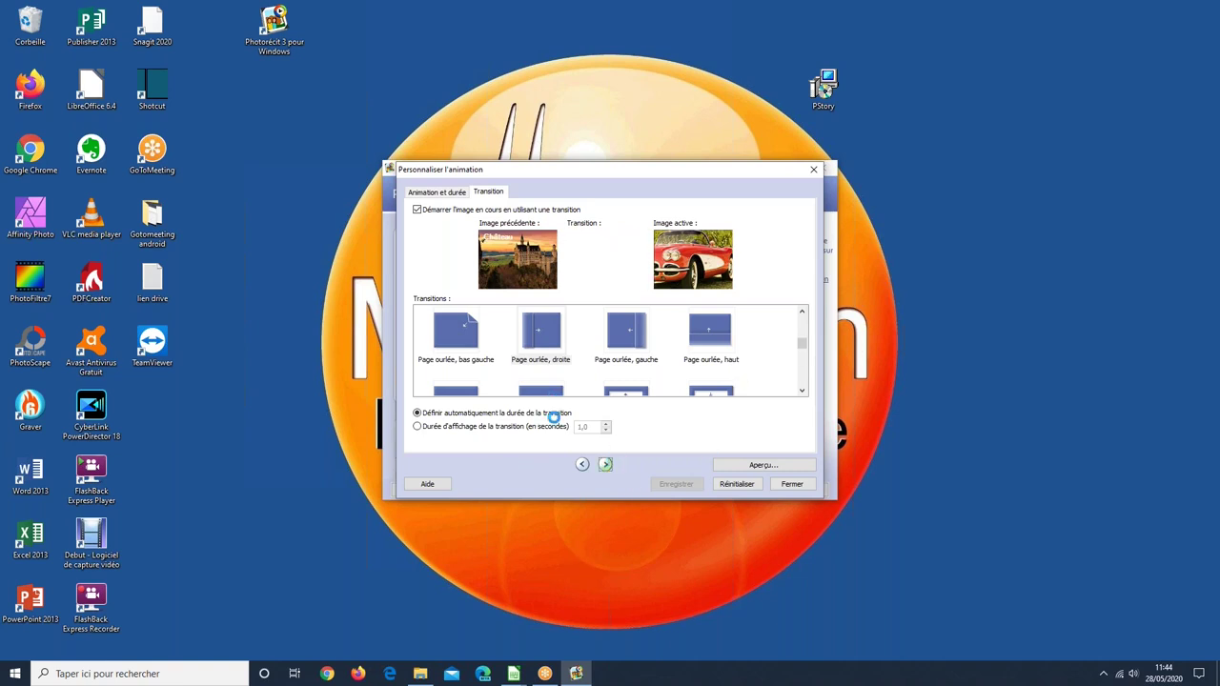
{"action": "scroll", "coordinate": [662, 349], "scroll_direction": "down", "scroll_amount": 5}
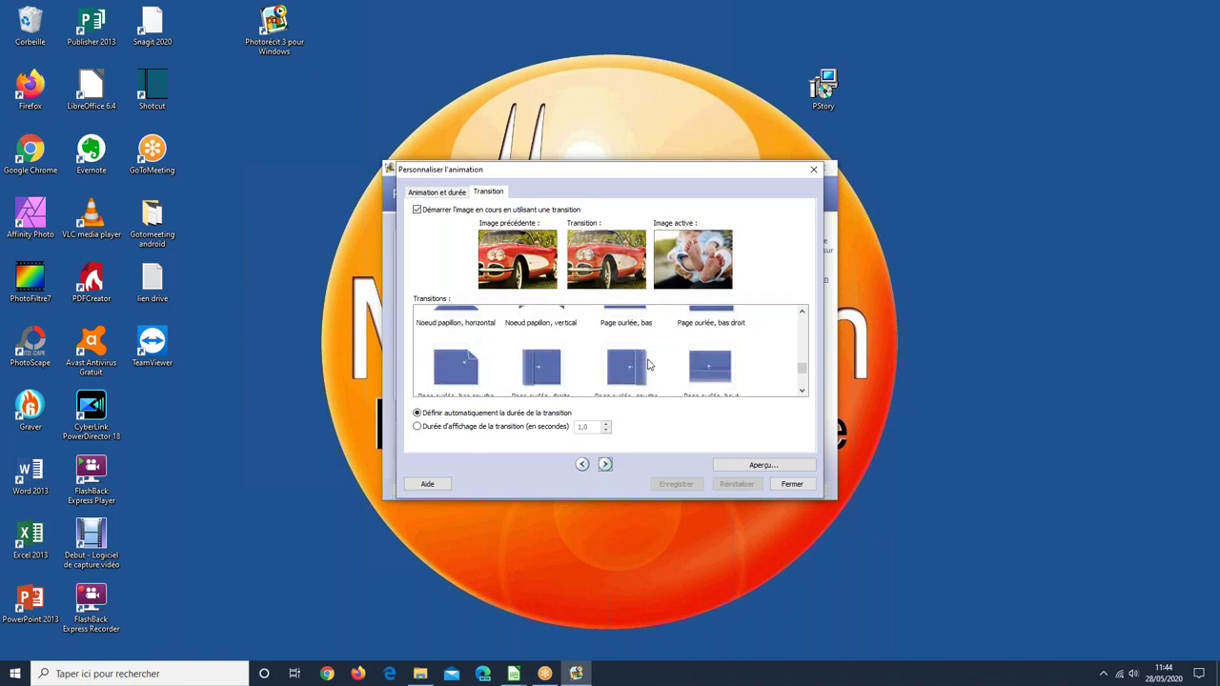
{"action": "left_click", "coordinate": [637, 362]}
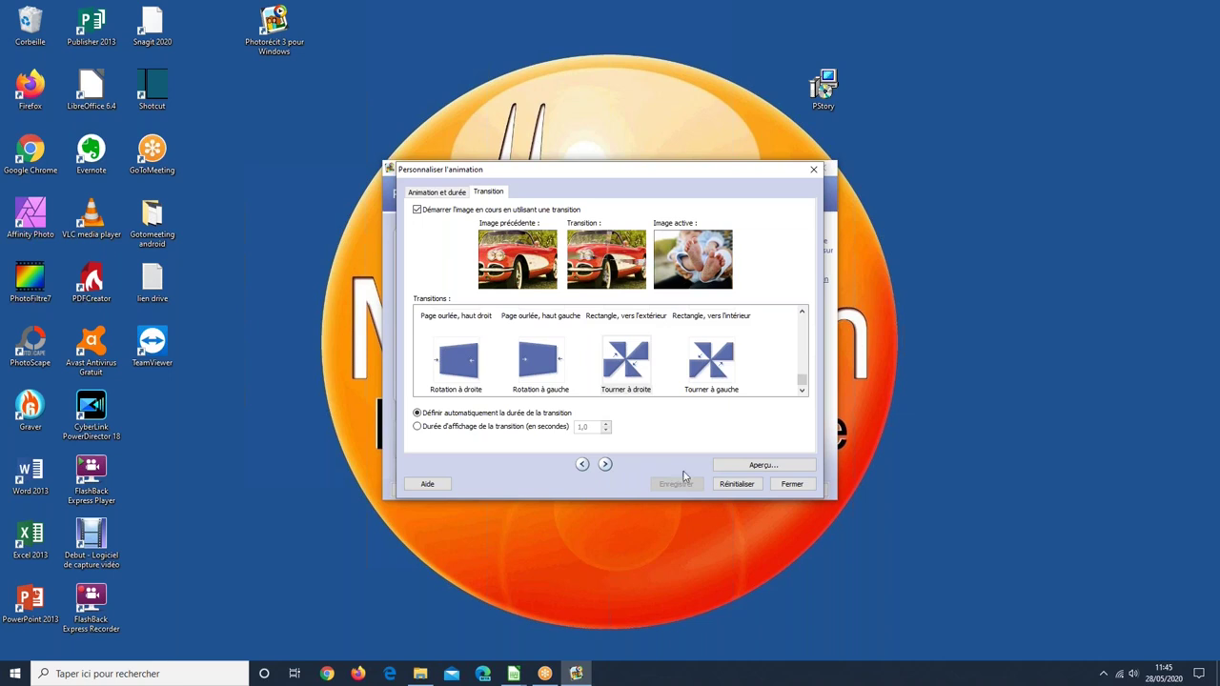
{"action": "left_click", "coordinate": [792, 485]}
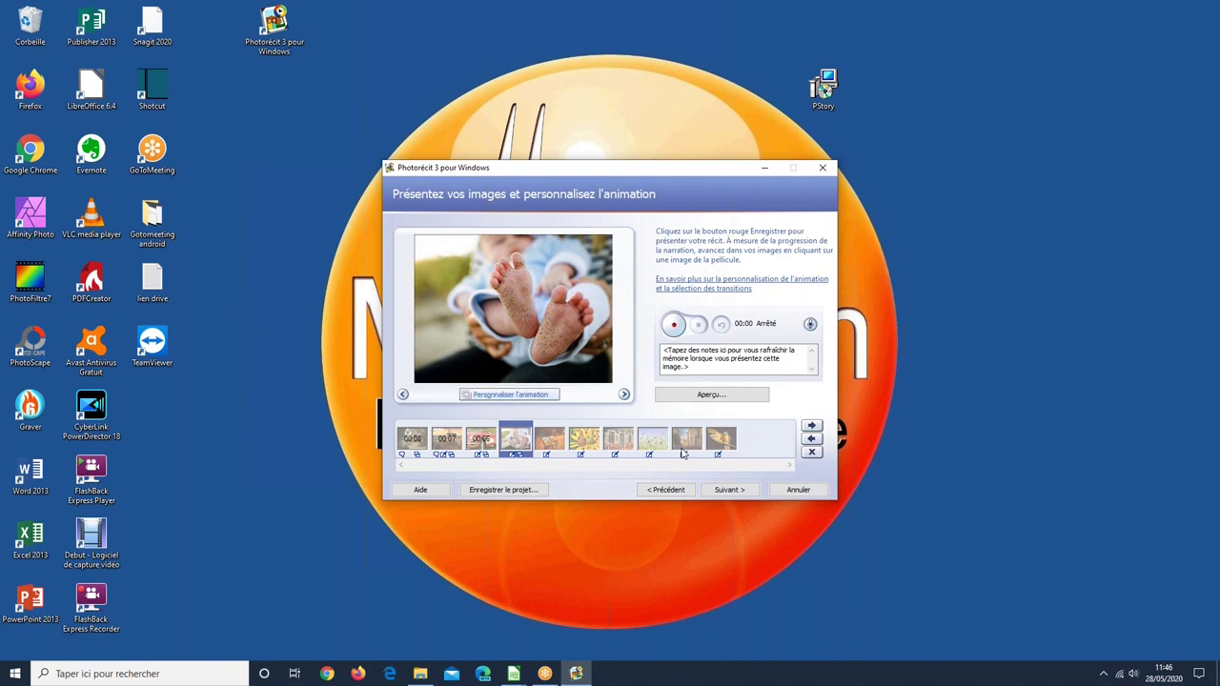
- Continue to the background music stage and try to add the NaturaSilentia-TheJourneyBeforeDawn file
{"action": "left_click", "coordinate": [751, 492]}
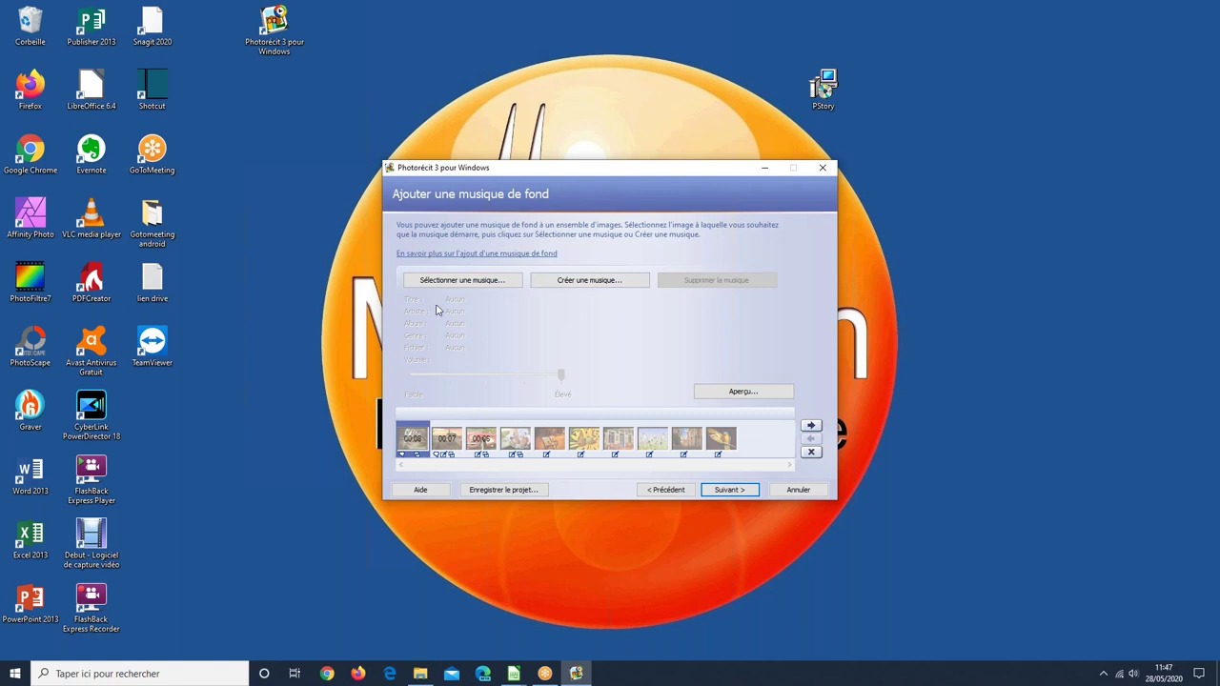
{"action": "left_click", "coordinate": [464, 282]}
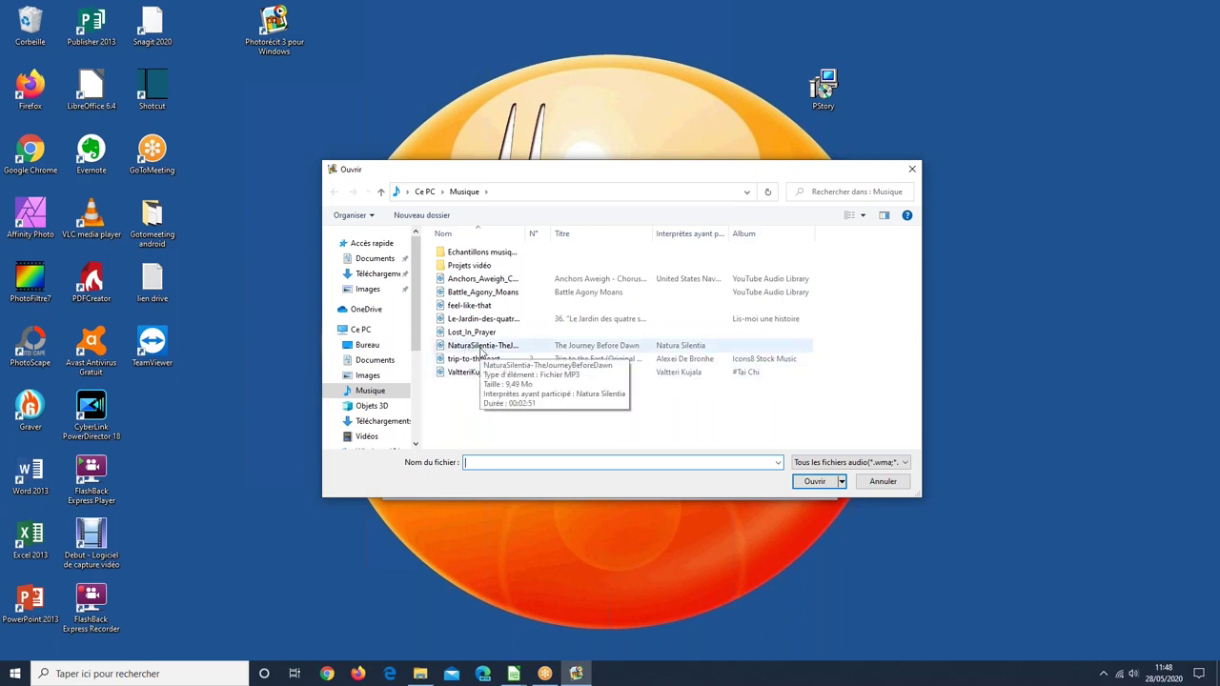
{"action": "left_click", "coordinate": [482, 349]}
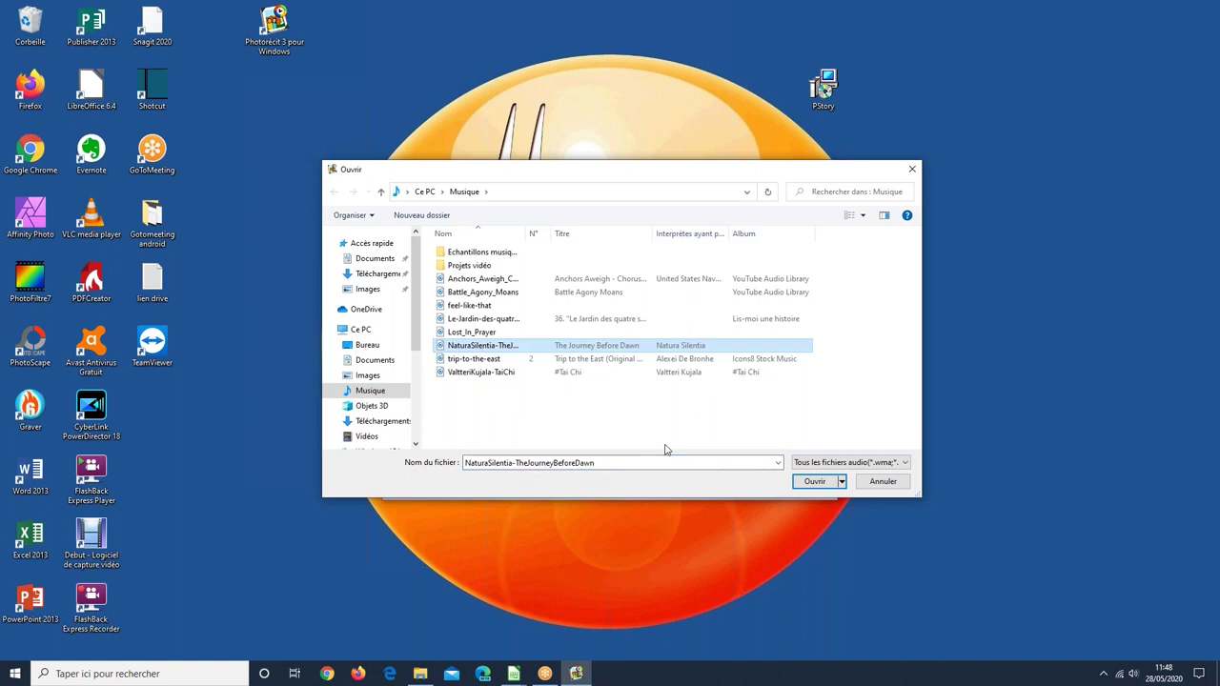
{"action": "left_click", "coordinate": [824, 482]}
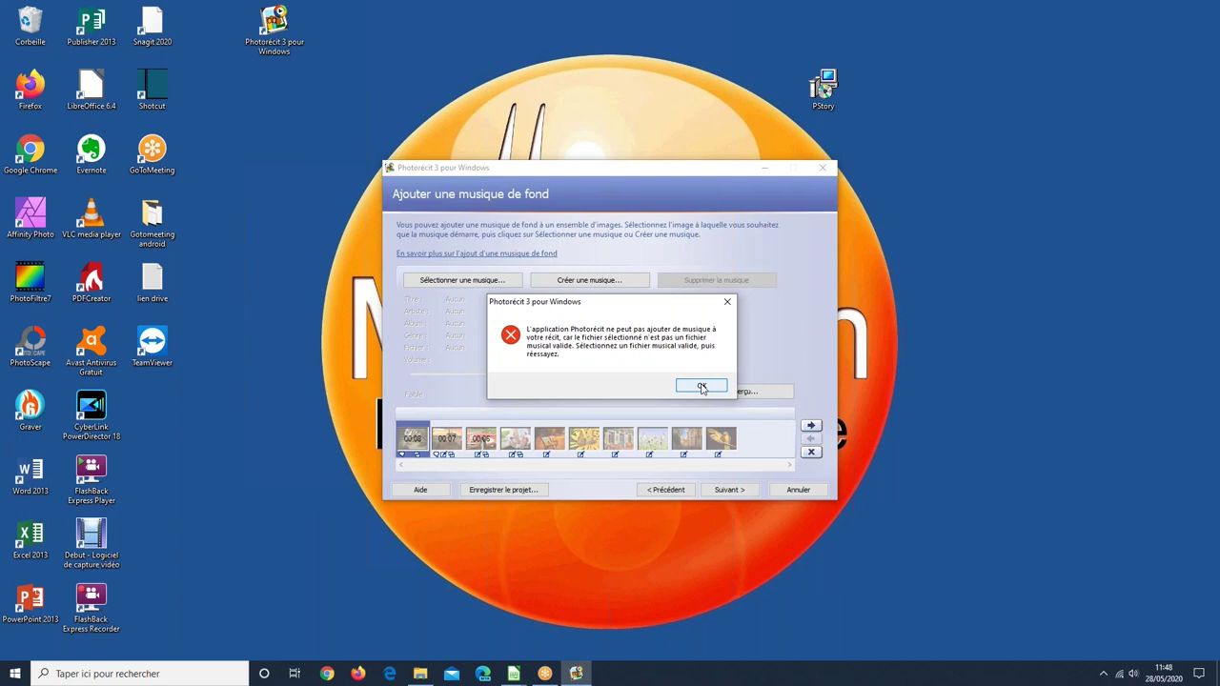
{"action": "left_click", "coordinate": [701, 387]}
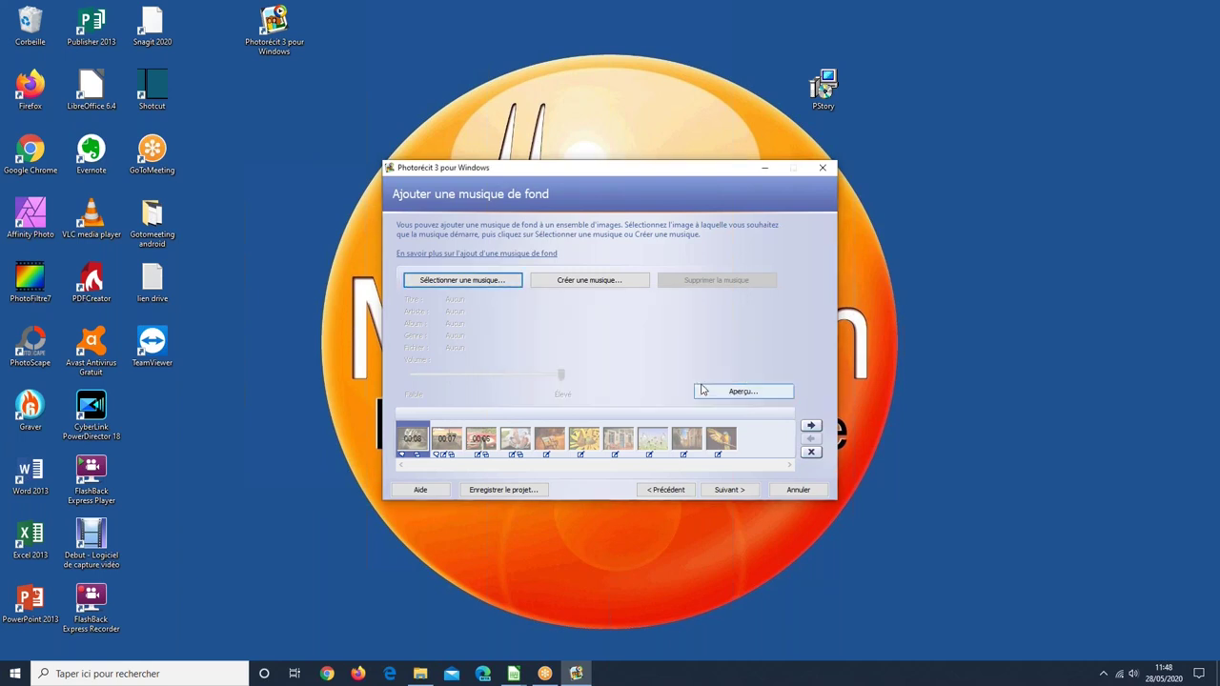
- Add the trip-to-the-east file as background music from the first picture and preview the story
{"action": "left_click", "coordinate": [467, 280]}
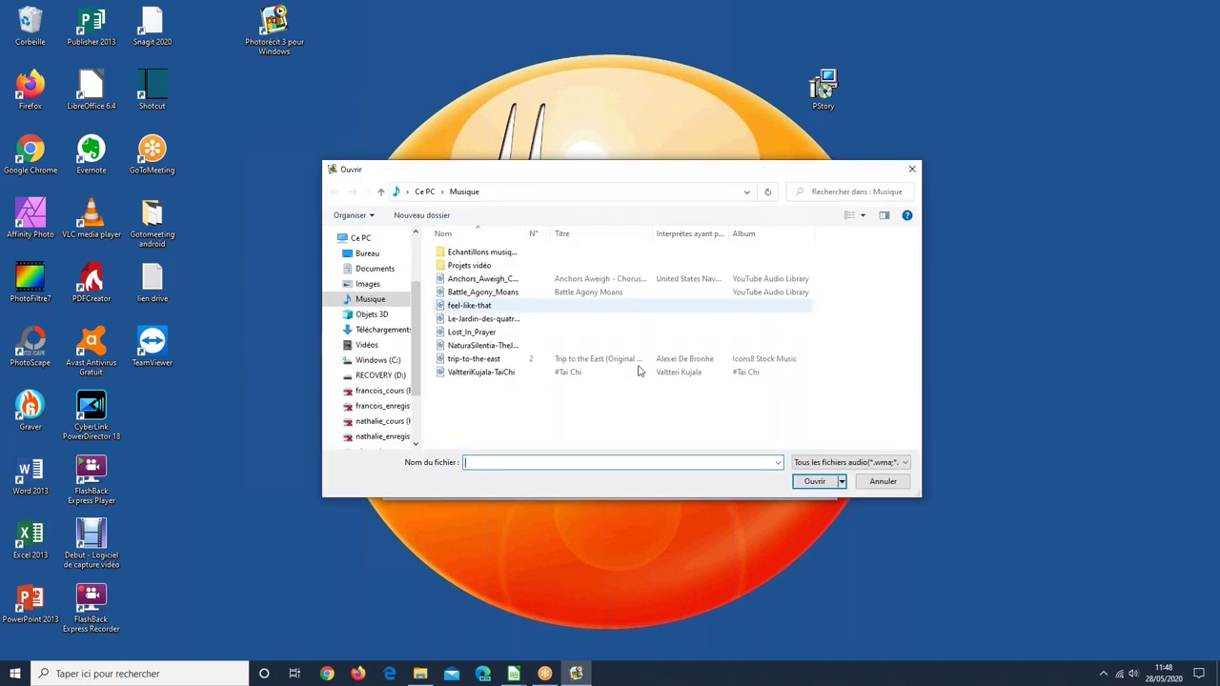
{"action": "left_click", "coordinate": [515, 359]}
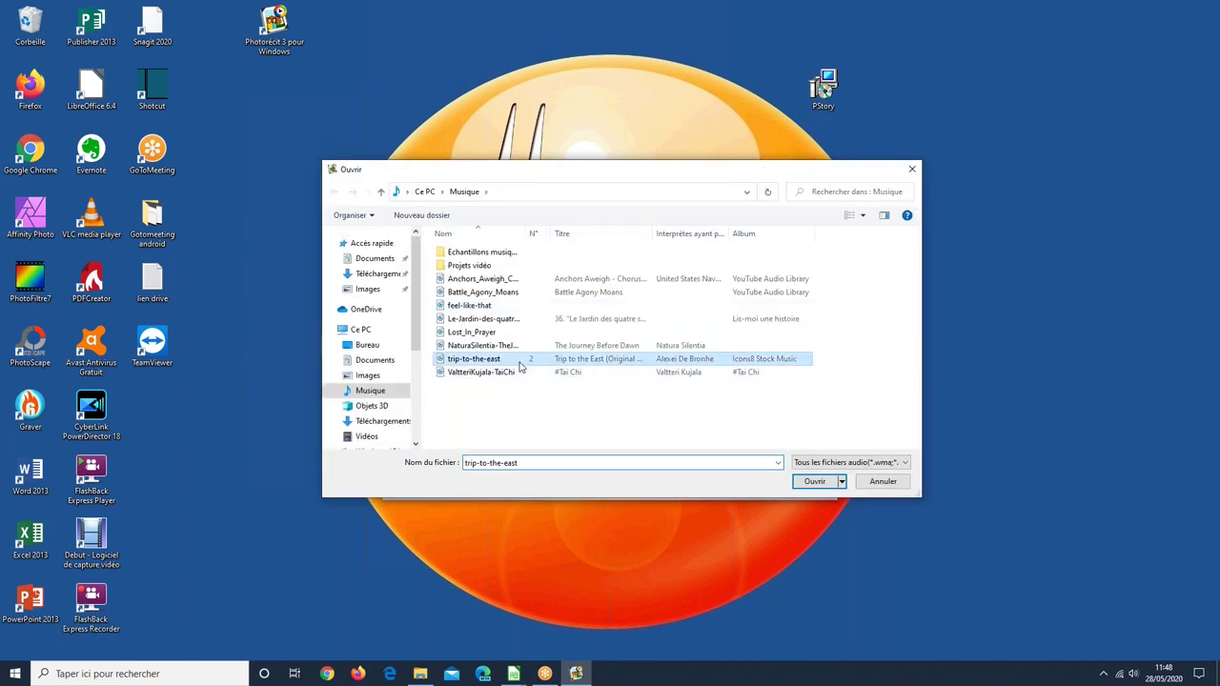
{"action": "left_click", "coordinate": [815, 481]}
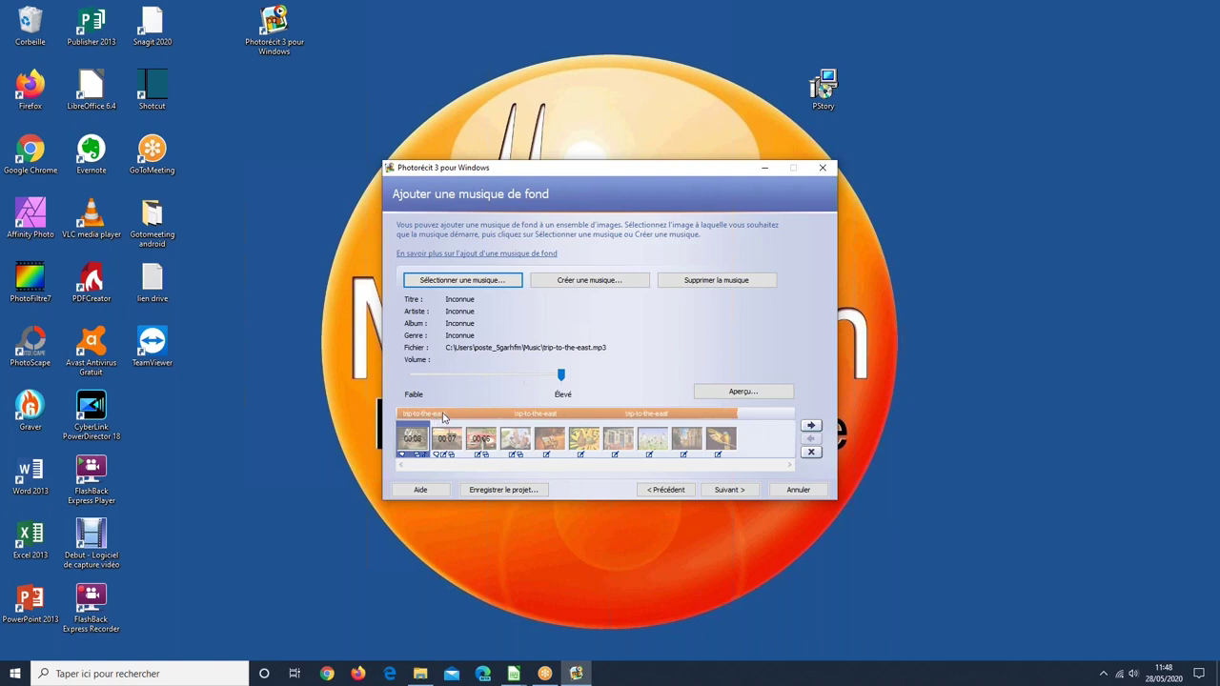
{"action": "left_click", "coordinate": [752, 398]}
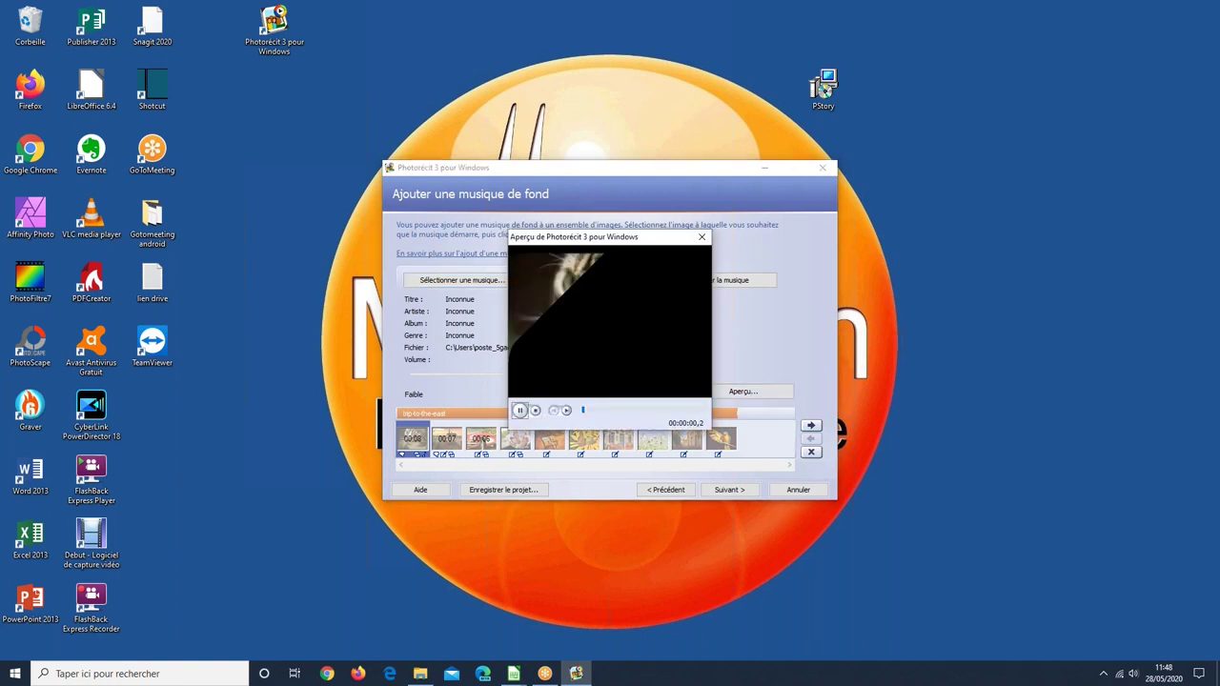
{"action": "left_click", "coordinate": [521, 411]}
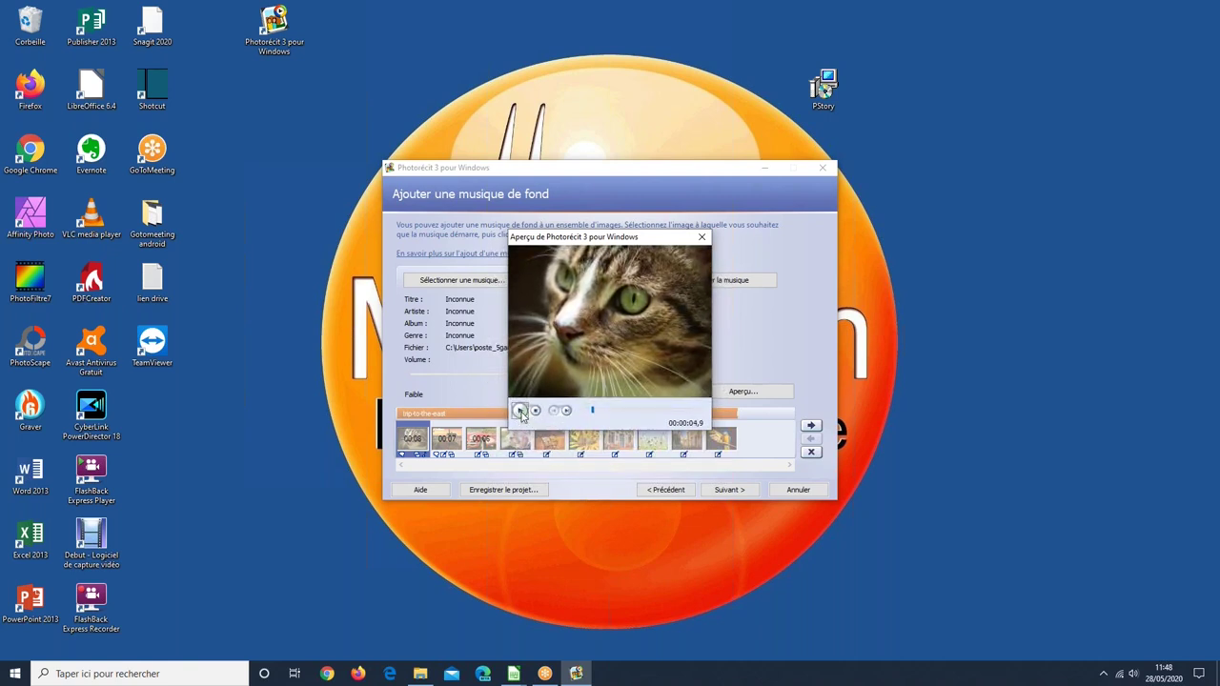
{"action": "left_click", "coordinate": [703, 239]}
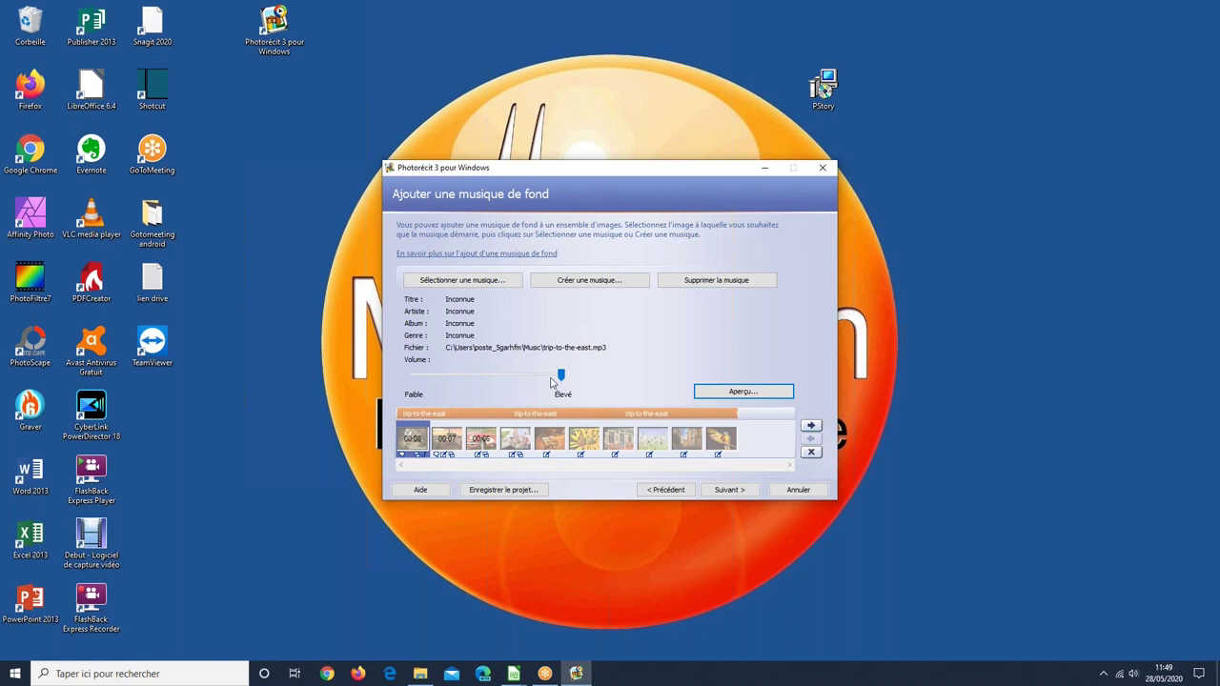
- Preview the story with the trip-to-the-east music at a clearly lower volume, and remove that music
{"action": "left_click_drag", "start_coordinate": [562, 376], "coordinate": [453, 378]}
{"action": "left_click", "coordinate": [732, 398]}
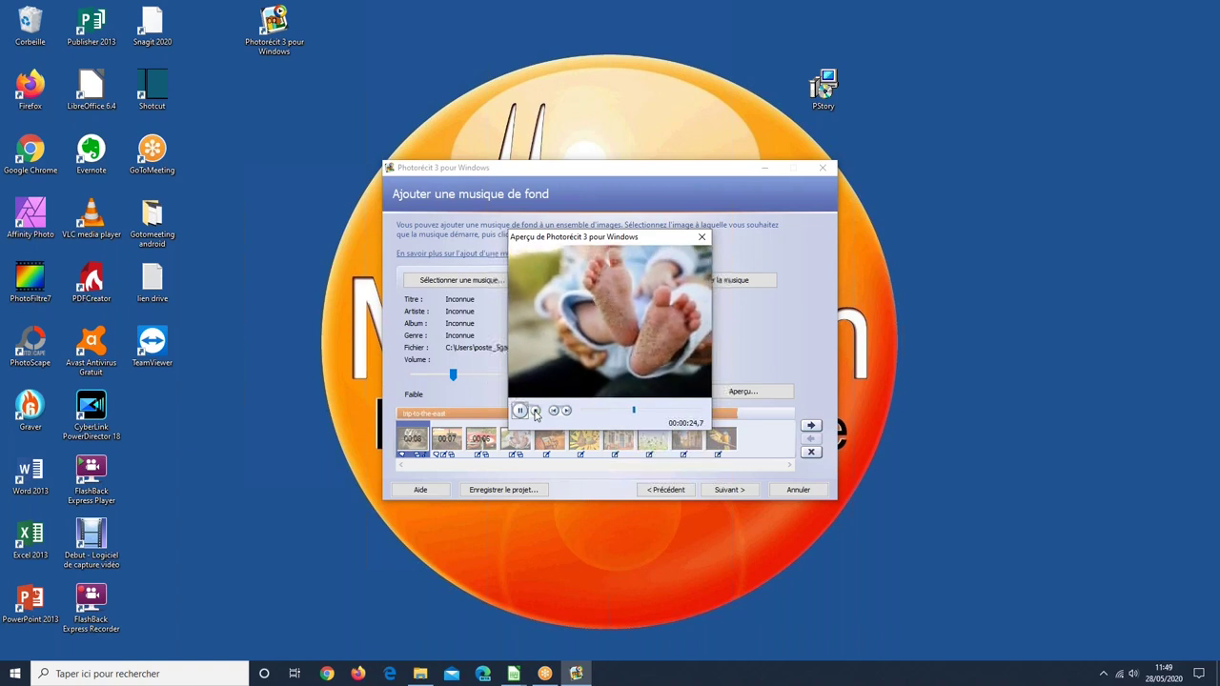
{"action": "left_click", "coordinate": [534, 410]}
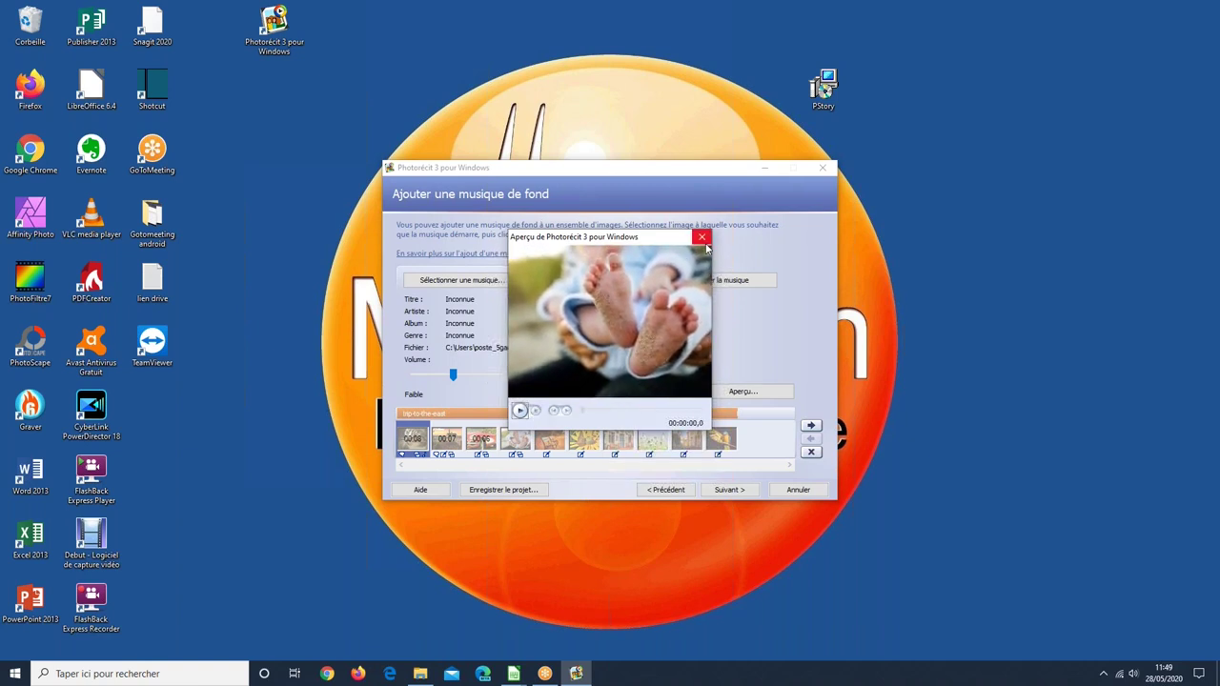
{"action": "left_click", "coordinate": [702, 238]}
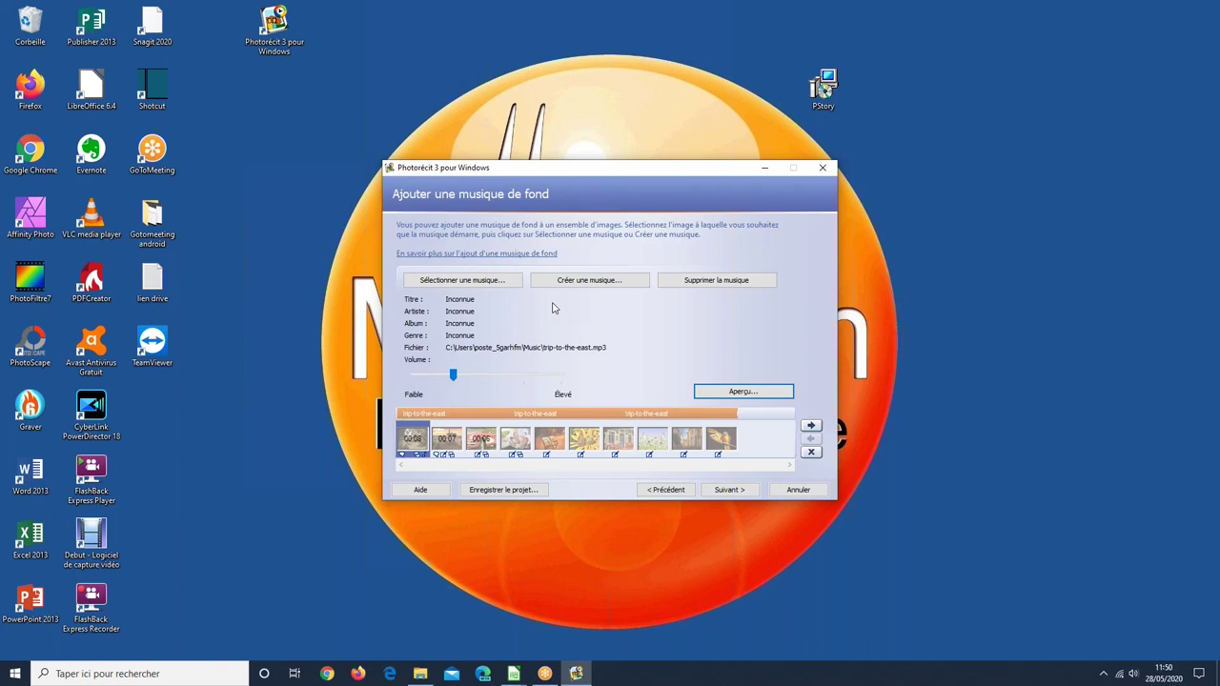
{"action": "left_click", "coordinate": [691, 286]}
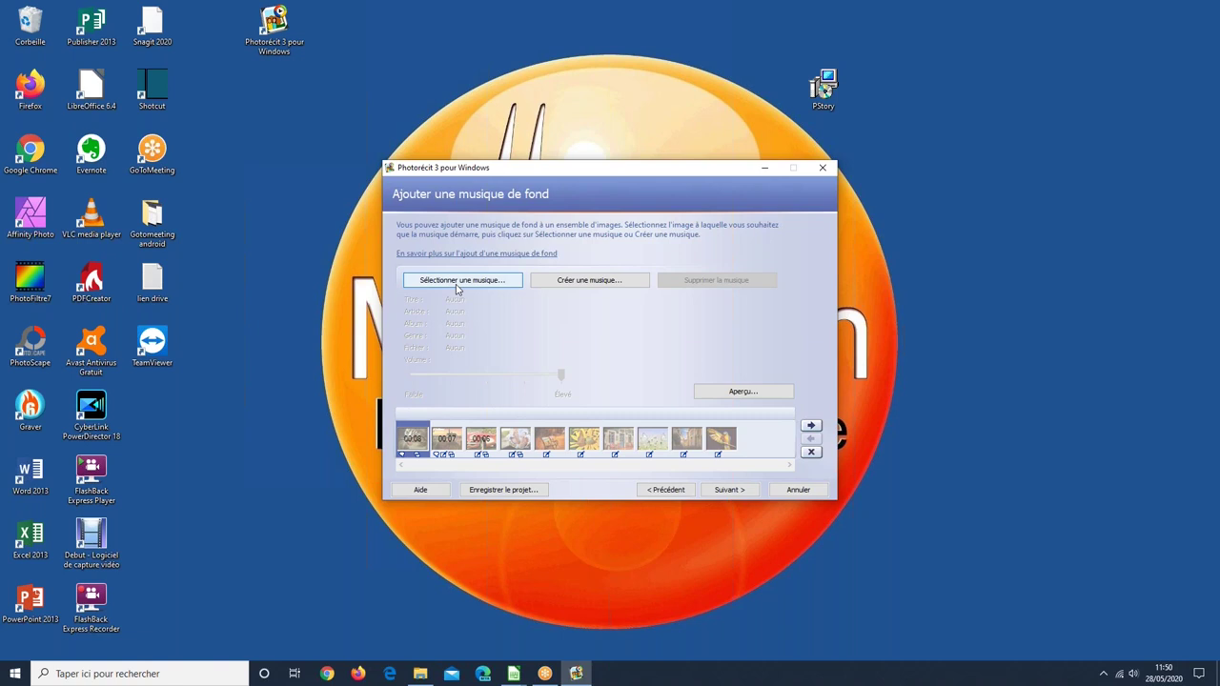
- Start creating custom background music, set its genre to Silence and listen to a short part
{"action": "left_click", "coordinate": [603, 285]}
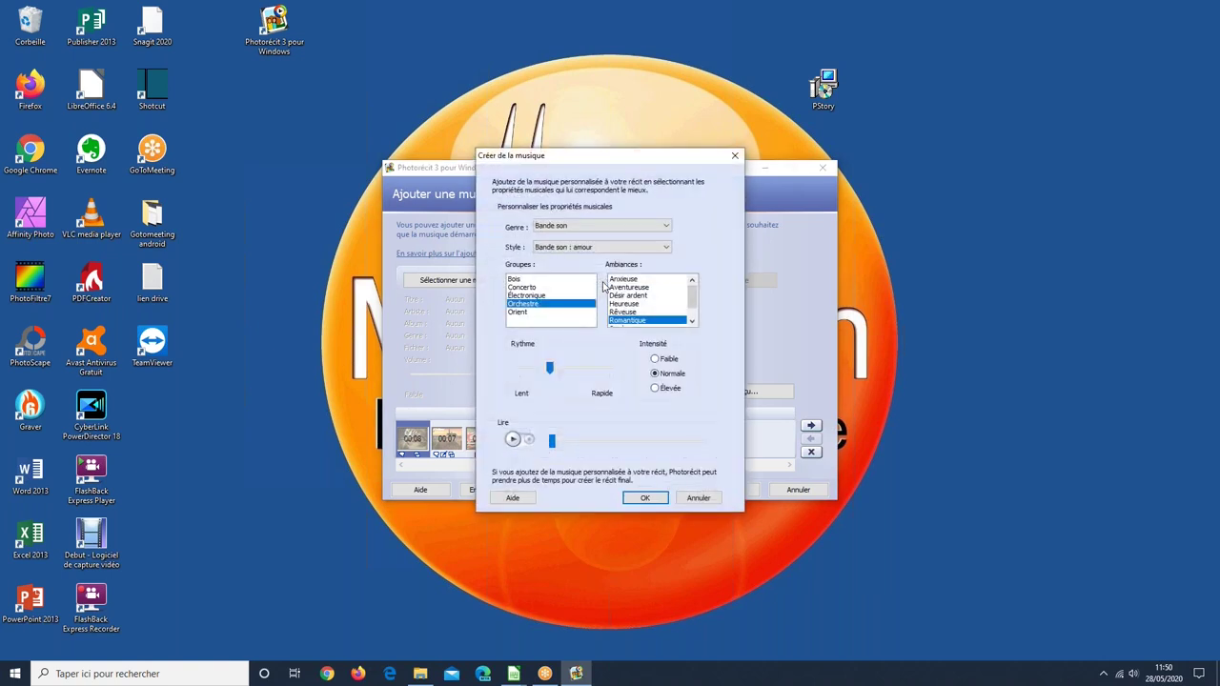
{"action": "left_click", "coordinate": [560, 227]}
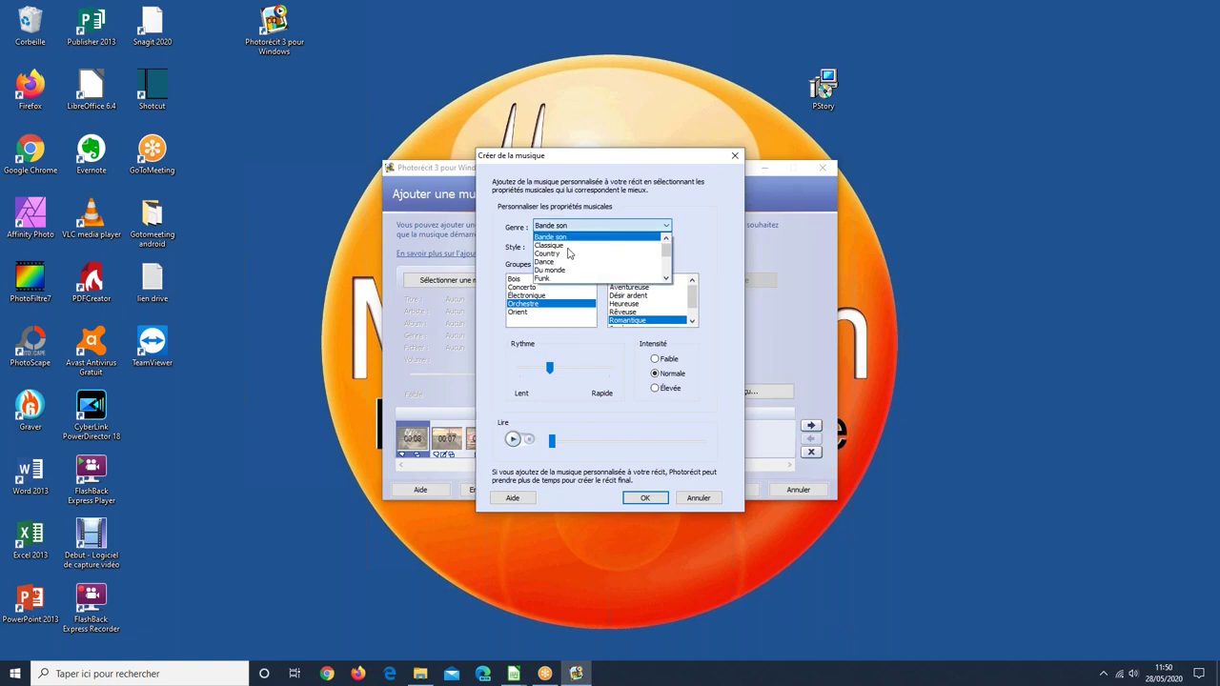
{"action": "scroll", "coordinate": [569, 259], "scroll_direction": "down", "scroll_amount": 3}
{"action": "scroll", "coordinate": [569, 275], "scroll_direction": "up", "scroll_amount": 2}
{"action": "scroll", "coordinate": [565, 272], "scroll_direction": "down", "scroll_amount": 2}
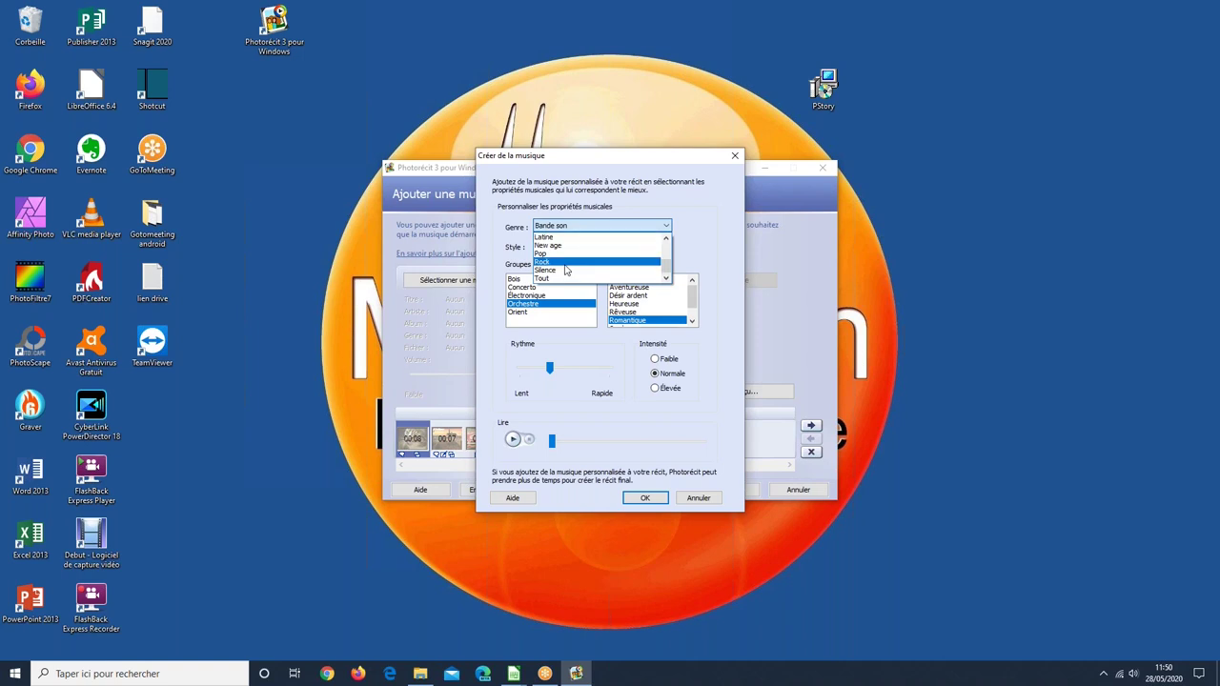
{"action": "left_click", "coordinate": [565, 271]}
{"action": "left_click", "coordinate": [566, 279]}
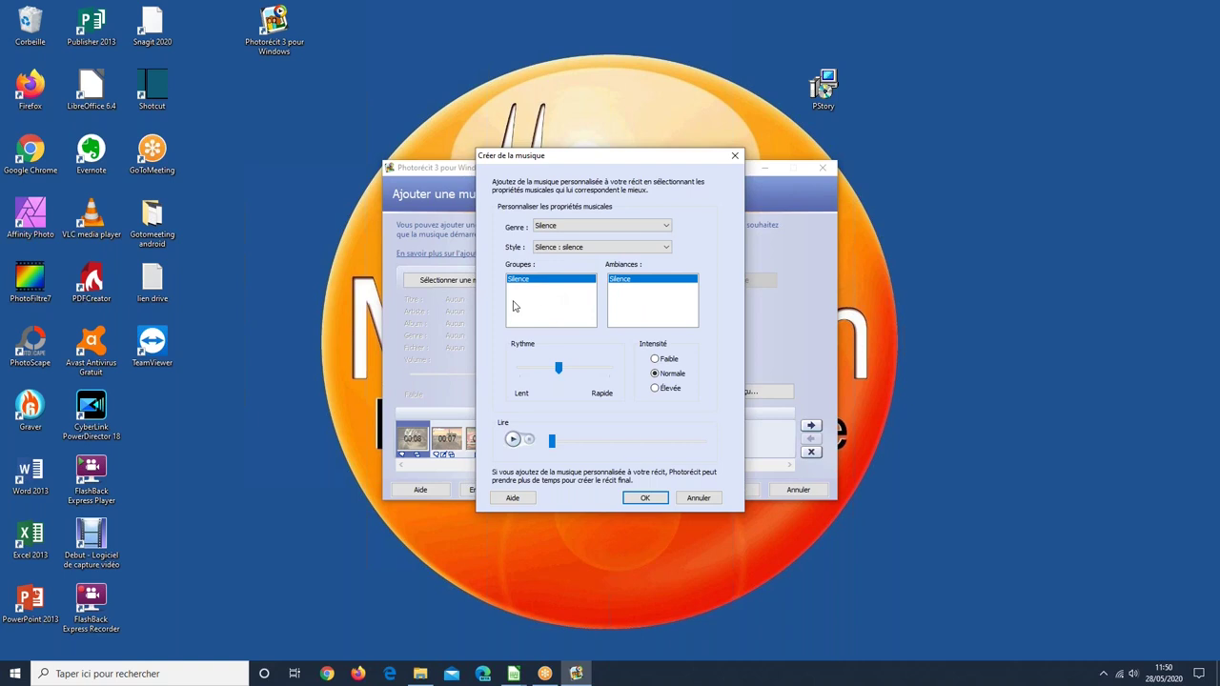
{"action": "left_click", "coordinate": [514, 439]}
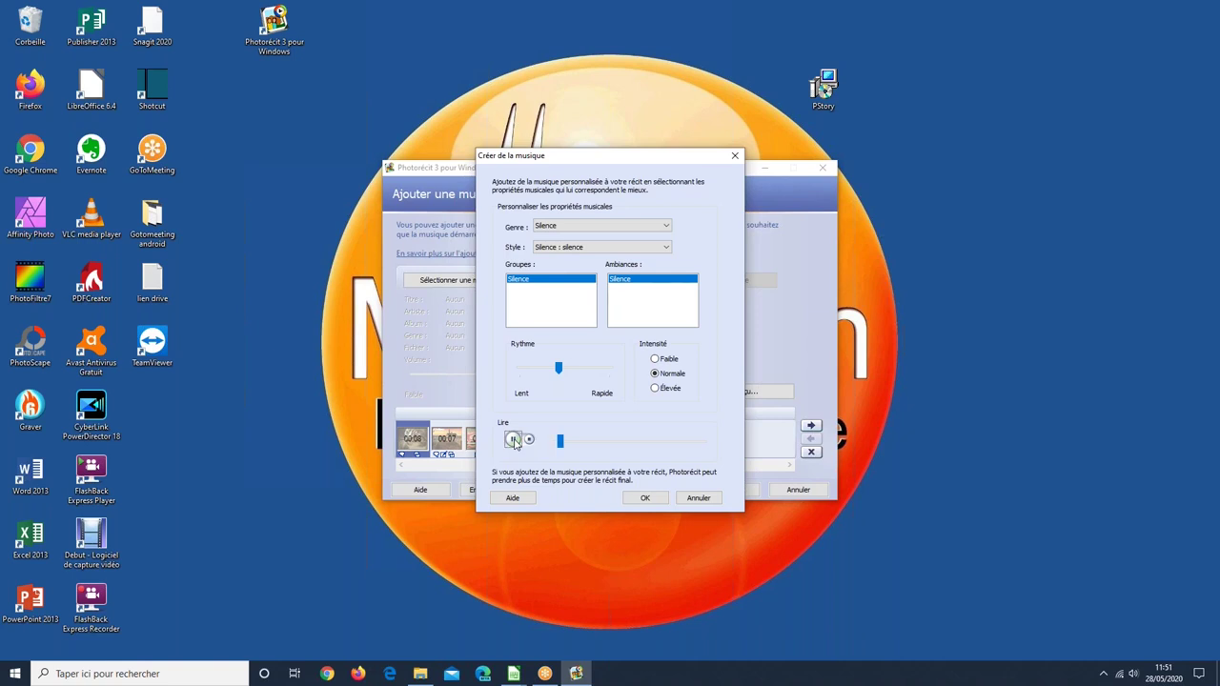
{"action": "left_click", "coordinate": [514, 439]}
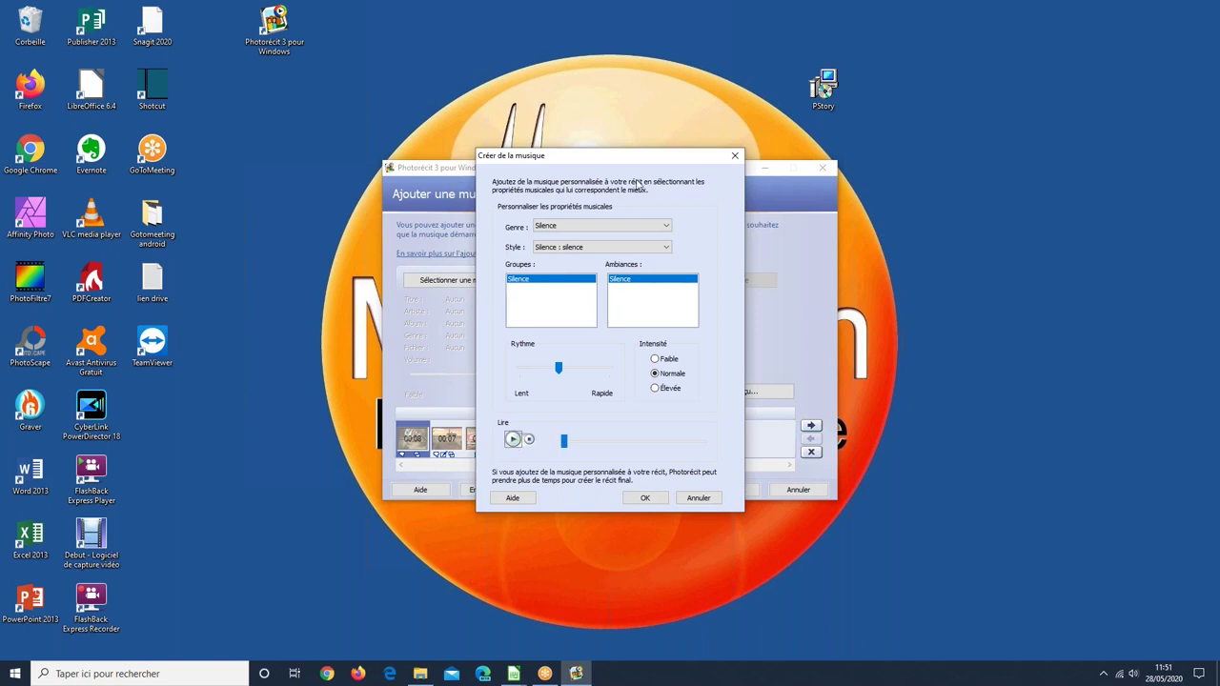
- Change the genre of the custom music to Jazz
{"action": "left_click", "coordinate": [594, 227]}
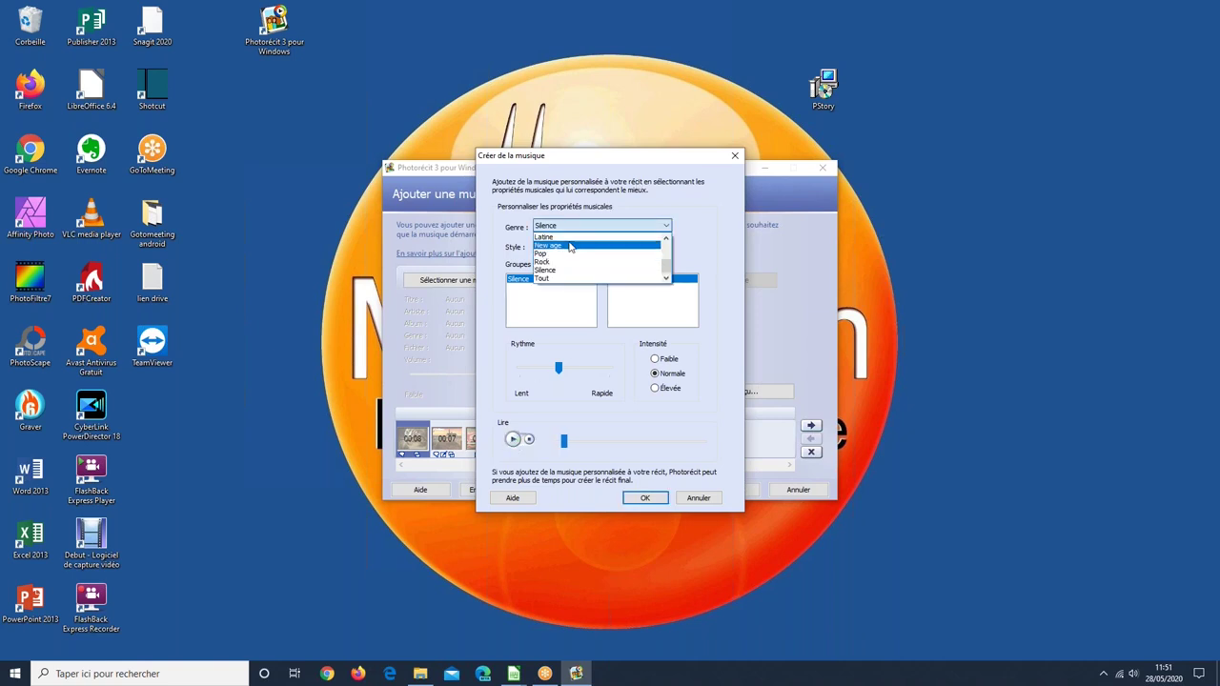
{"action": "scroll", "coordinate": [570, 247], "scroll_direction": "up", "scroll_amount": 1}
{"action": "scroll", "coordinate": [570, 247], "scroll_direction": "up", "scroll_amount": 4}
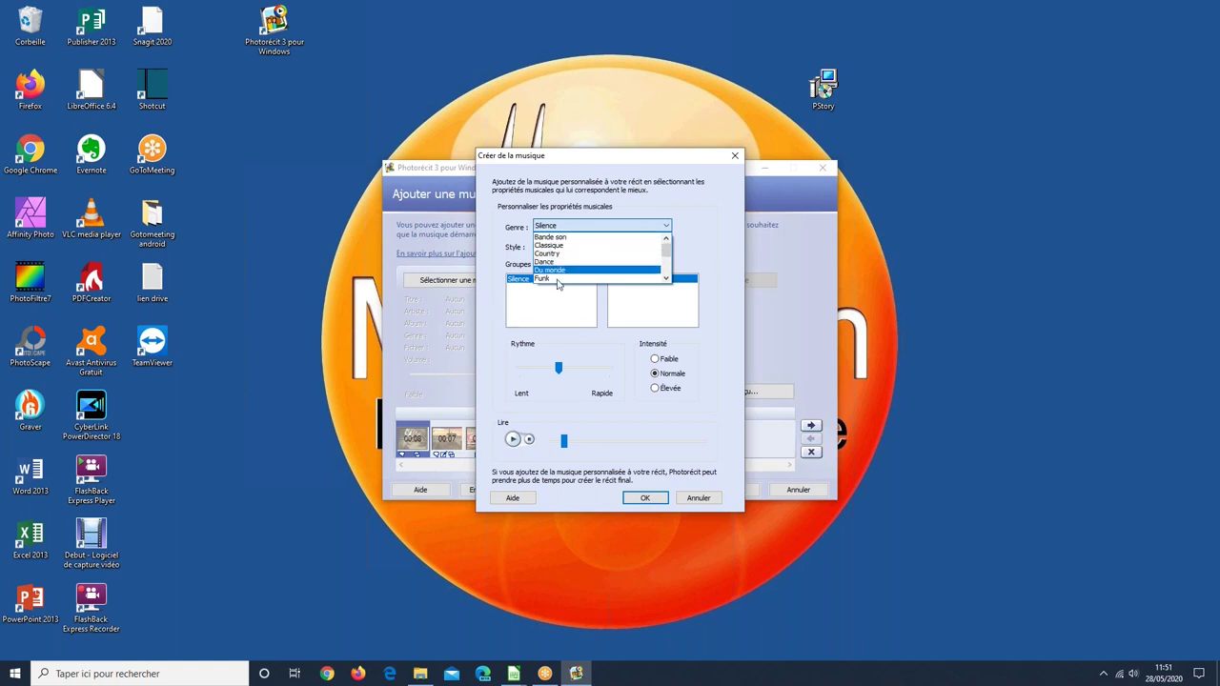
{"action": "scroll", "coordinate": [560, 269], "scroll_direction": "down", "scroll_amount": 3}
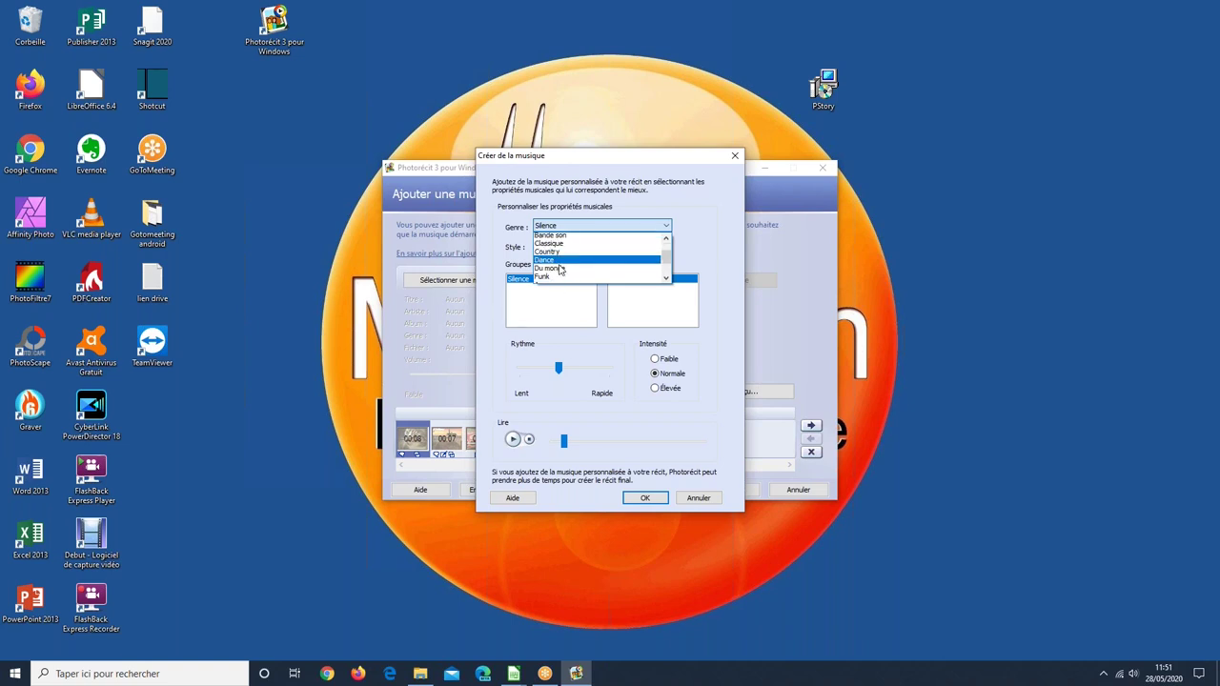
{"action": "left_click", "coordinate": [575, 267]}
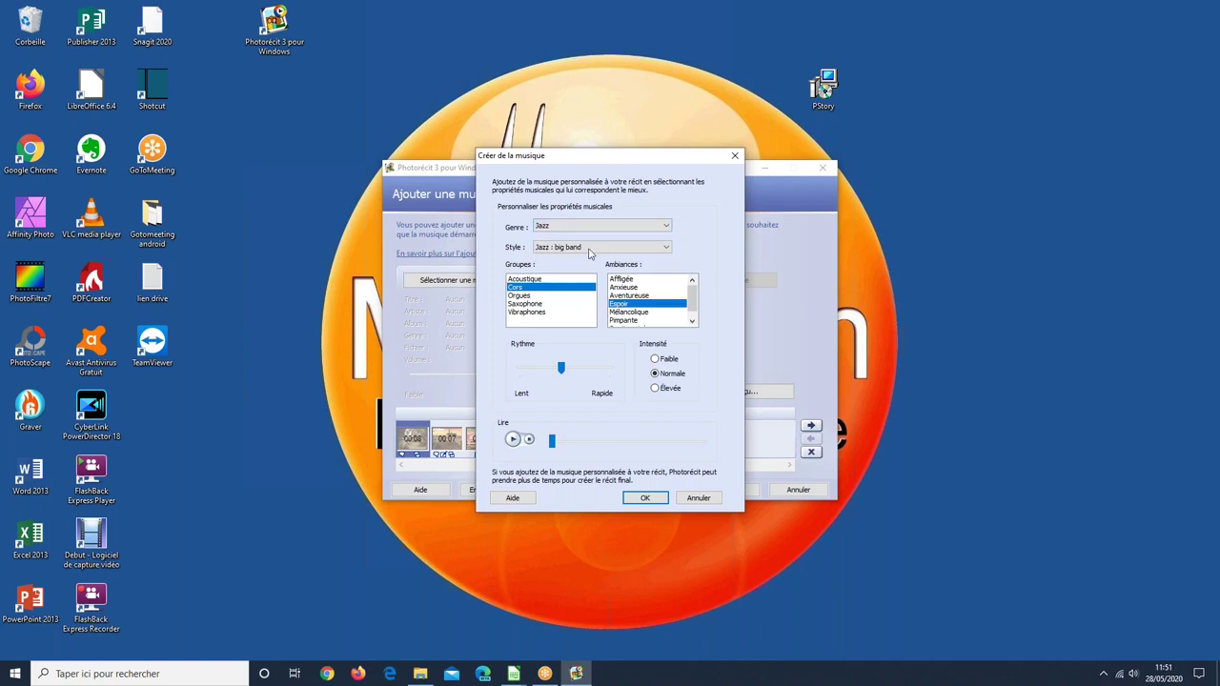
- Set the custom music's style to "Jazz : boogie" with the Guitares group and the Riante mood
{"action": "left_click", "coordinate": [596, 247]}
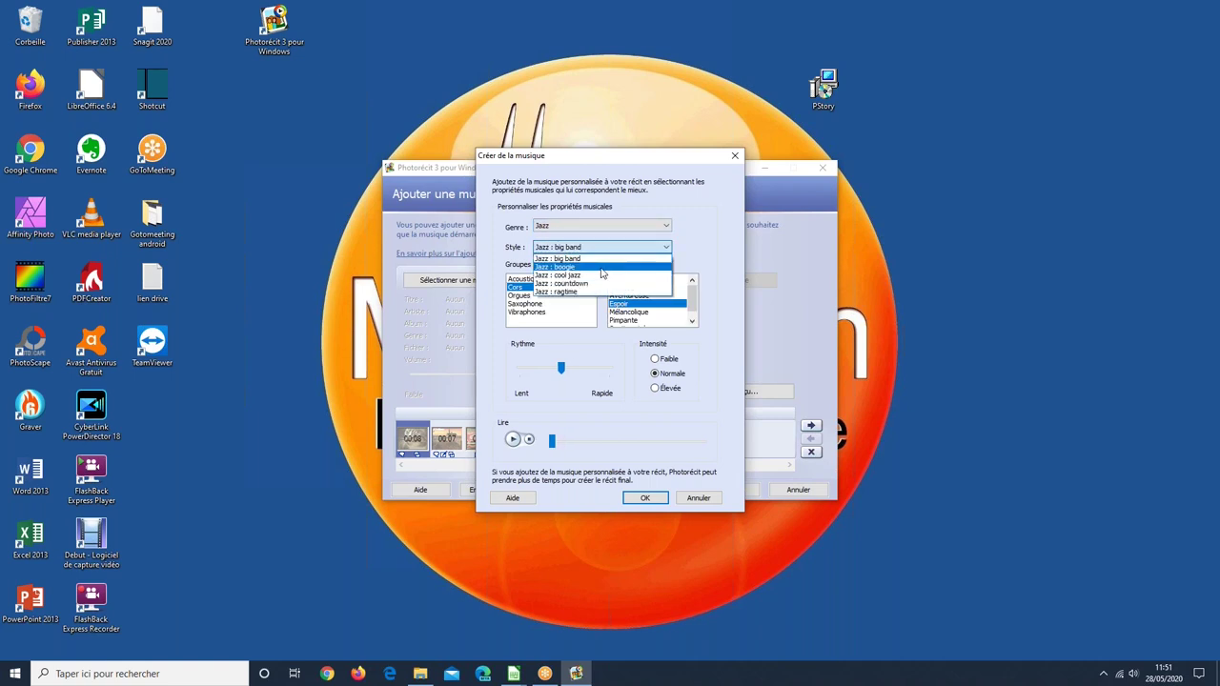
{"action": "left_click", "coordinate": [586, 267]}
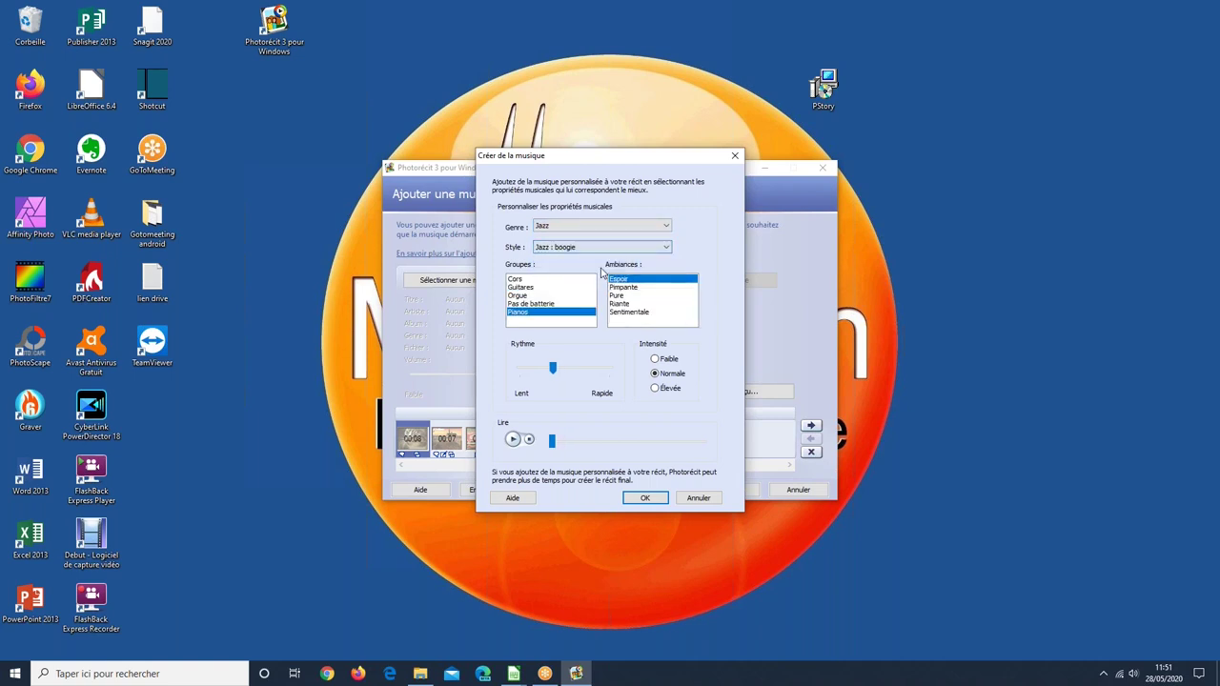
{"action": "left_click", "coordinate": [523, 288]}
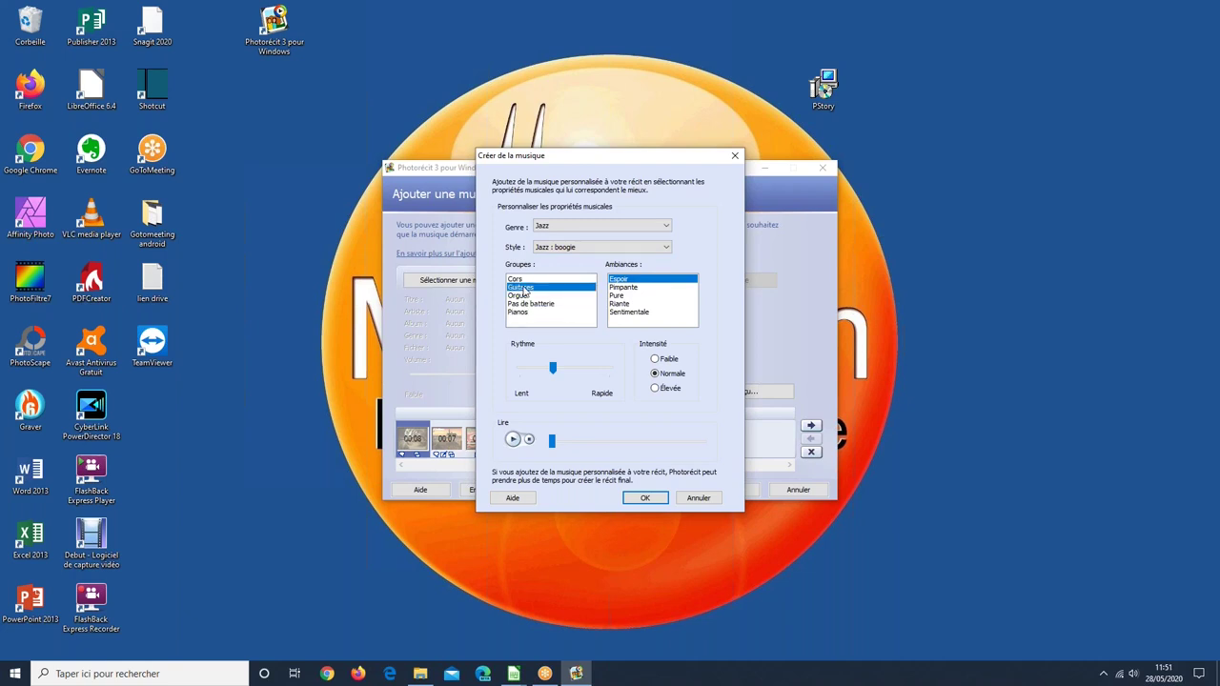
{"action": "left_click", "coordinate": [626, 304]}
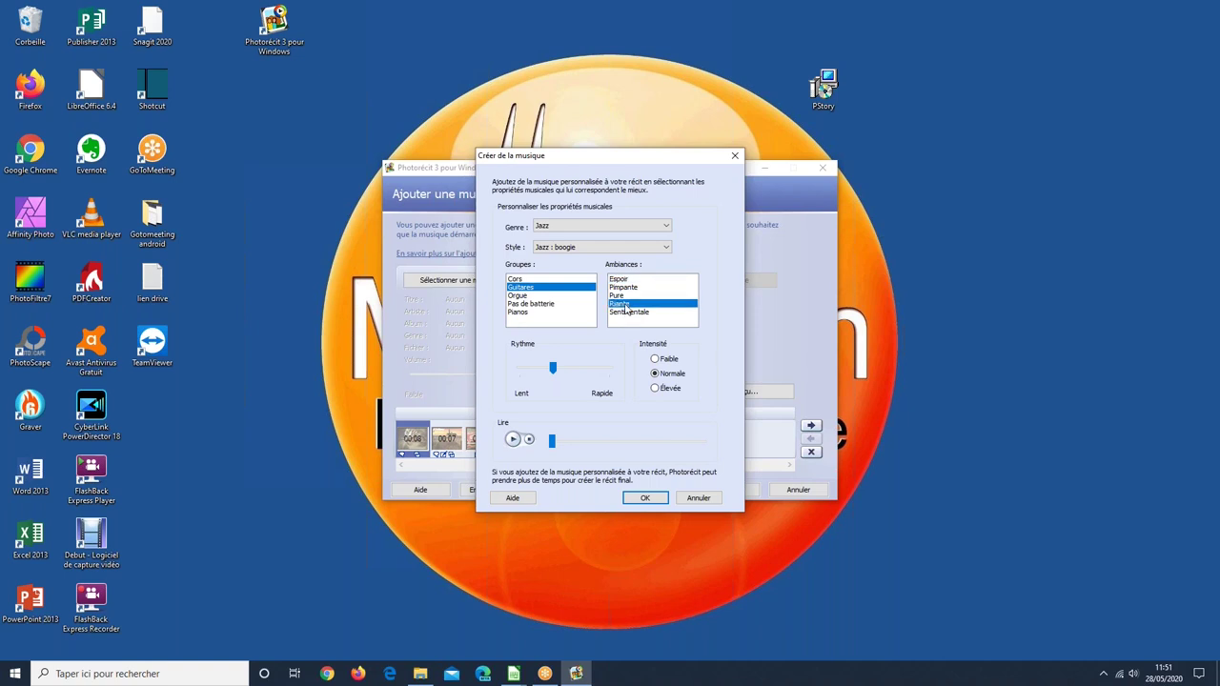
- Listen to the jazz music with its rhythm raised close to Rapide, and slow the rhythm down close to Lent
{"action": "left_click_drag", "start_coordinate": [552, 368], "coordinate": [594, 370]}
{"action": "left_click", "coordinate": [512, 441]}
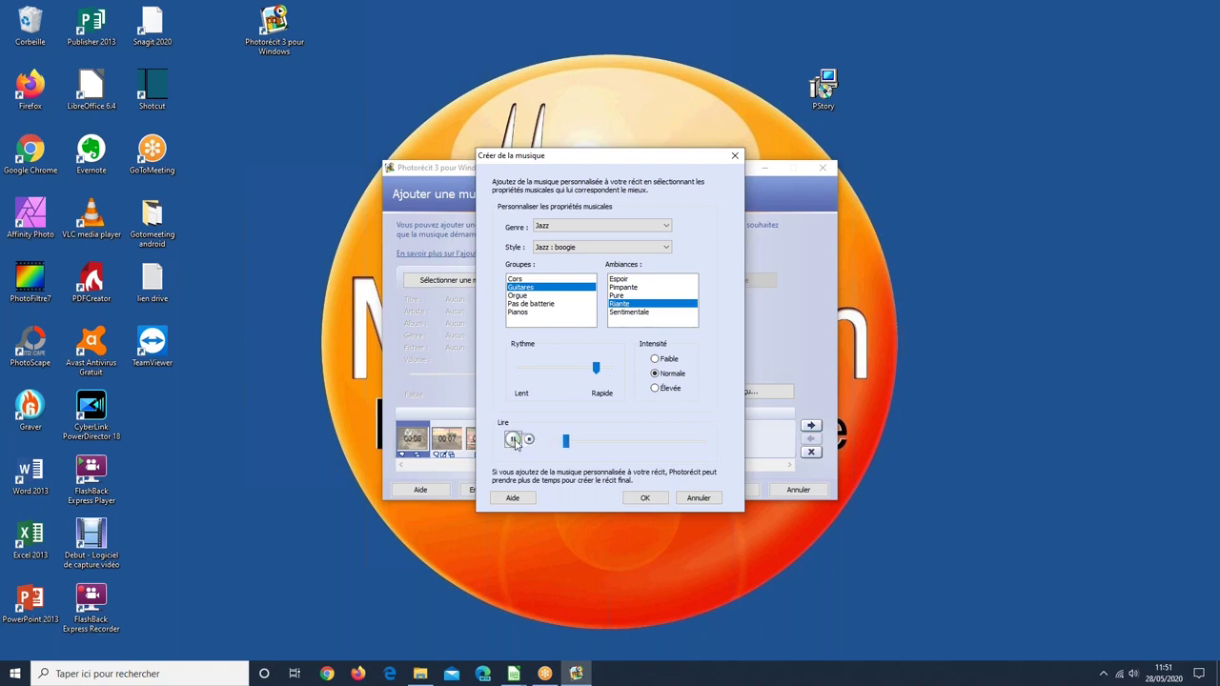
{"action": "left_click", "coordinate": [514, 440]}
{"action": "left_click_drag", "start_coordinate": [595, 369], "coordinate": [524, 371]}
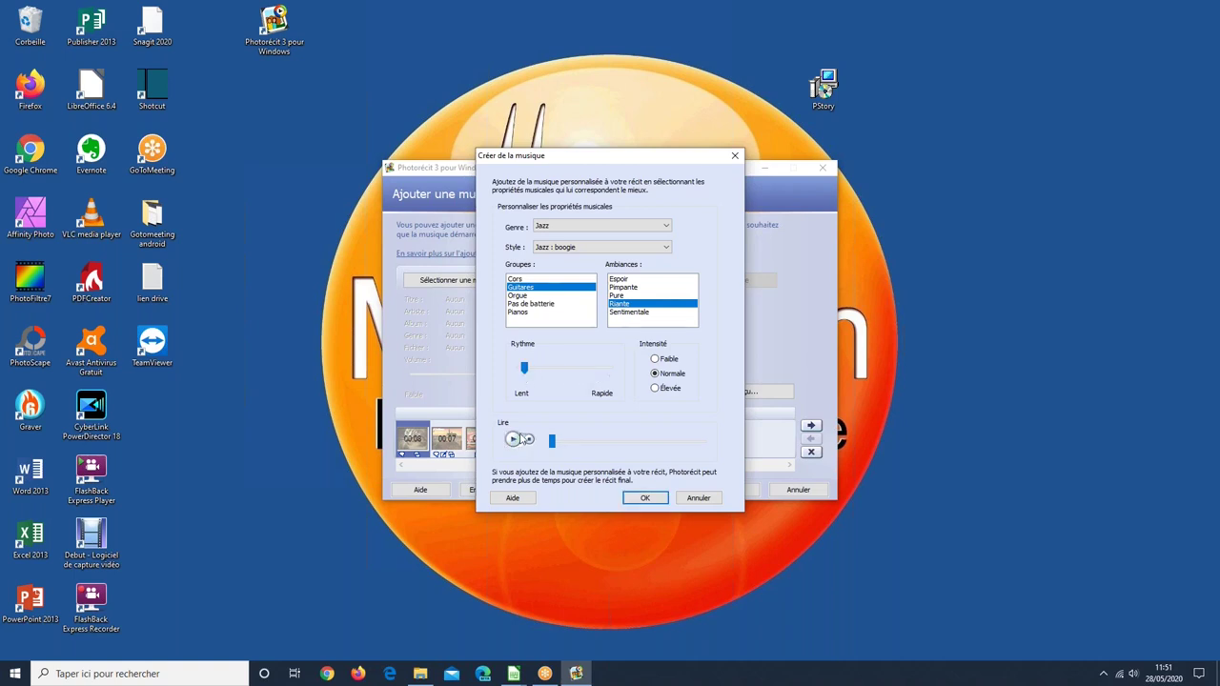
- Change the mood of the "Jazz : boogie" guitar music to Pimpante, listen to it and add it as the background music
{"action": "left_click", "coordinate": [514, 441]}
{"action": "left_click", "coordinate": [514, 440]}
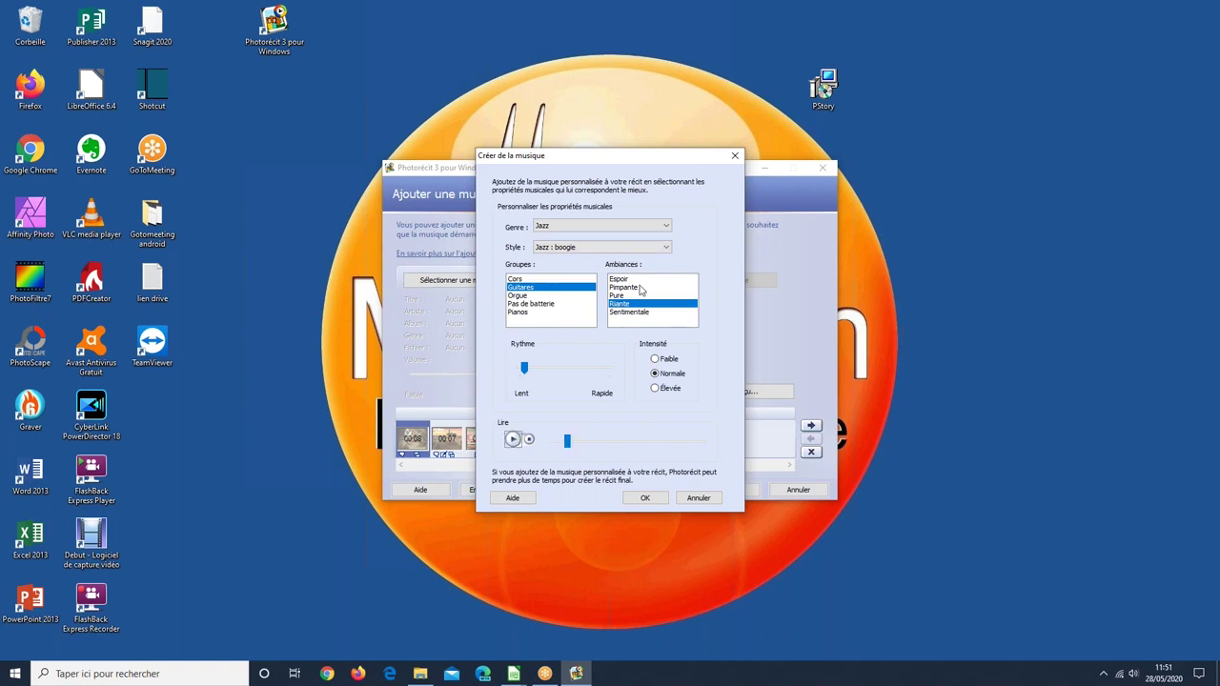
{"action": "left_click", "coordinate": [513, 439]}
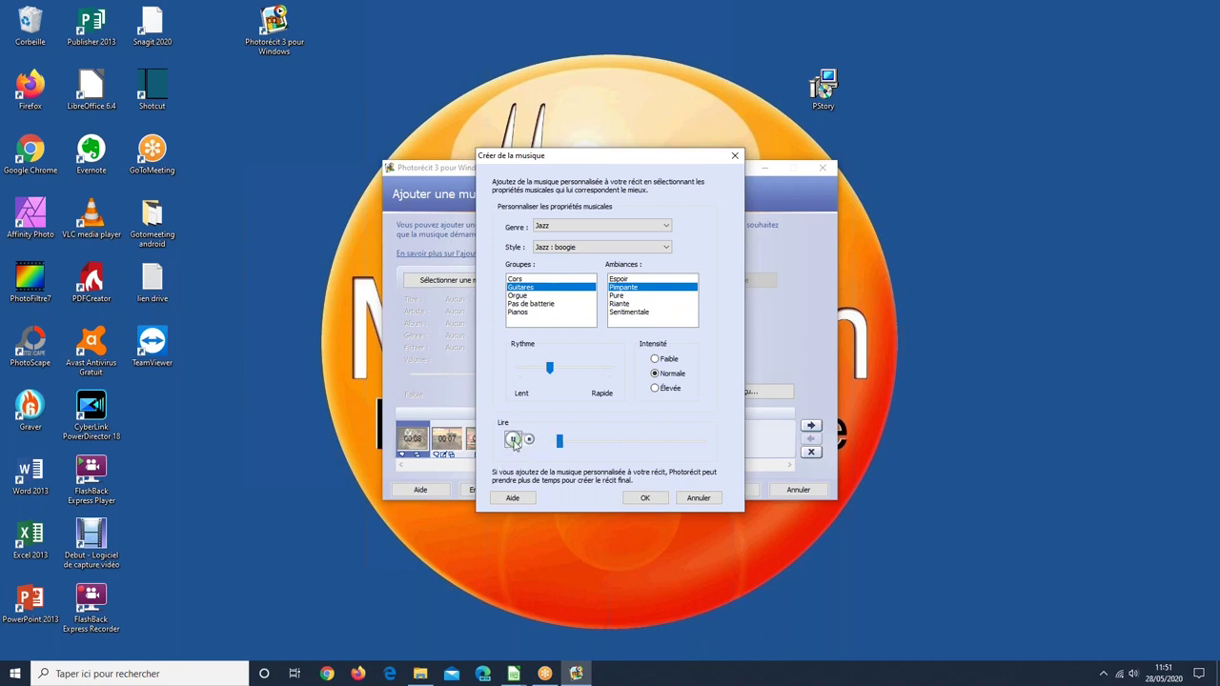
{"action": "left_click", "coordinate": [513, 440]}
{"action": "left_click", "coordinate": [646, 499]}
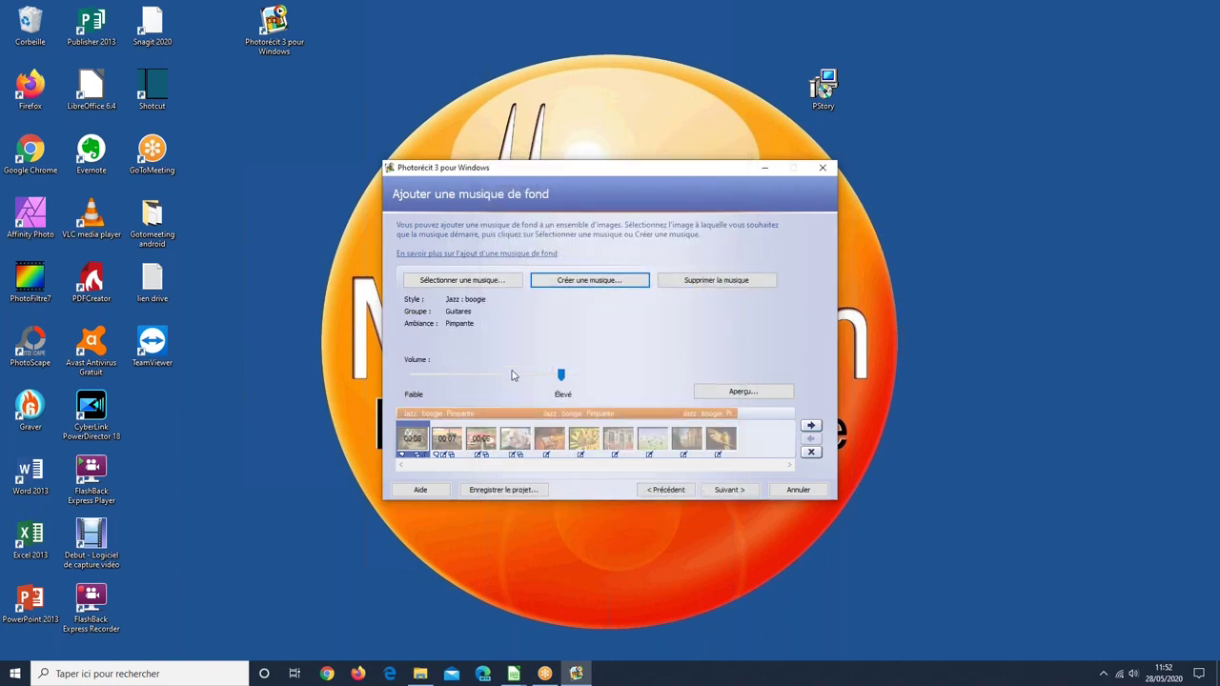
- Lower the music volume to slightly below mid-scale and replace the jazz with the audio file feel-like-that from the Musique folder
{"action": "left_click_drag", "start_coordinate": [560, 375], "coordinate": [471, 382]}
{"action": "left_click", "coordinate": [471, 377]}
{"action": "left_click", "coordinate": [455, 286]}
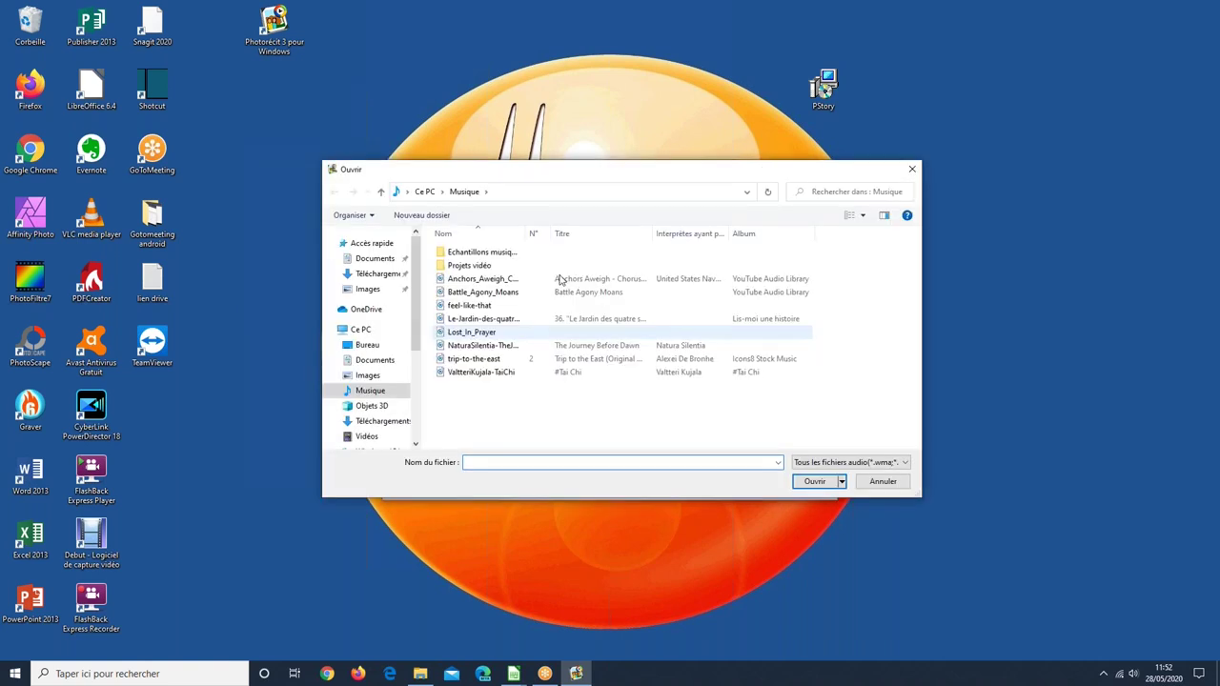
{"action": "double_click", "coordinate": [552, 307]}
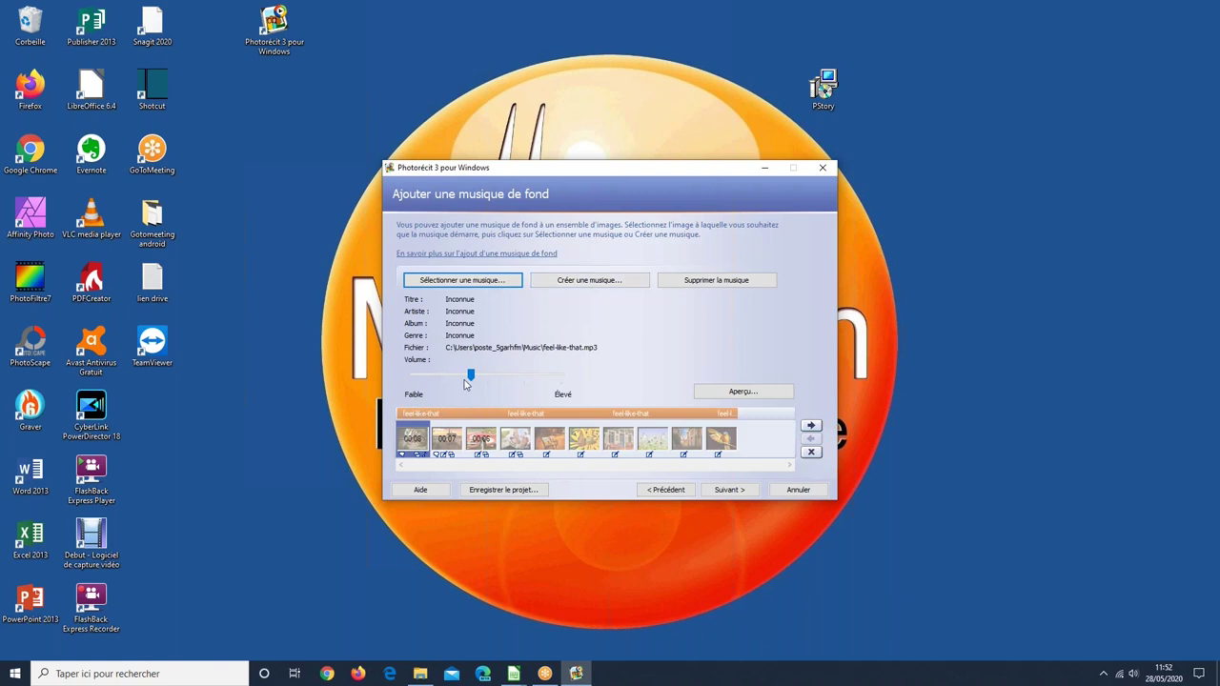
- Preview the story briefly with its music and lower the background music volume close to Faible
{"action": "left_click", "coordinate": [741, 398]}
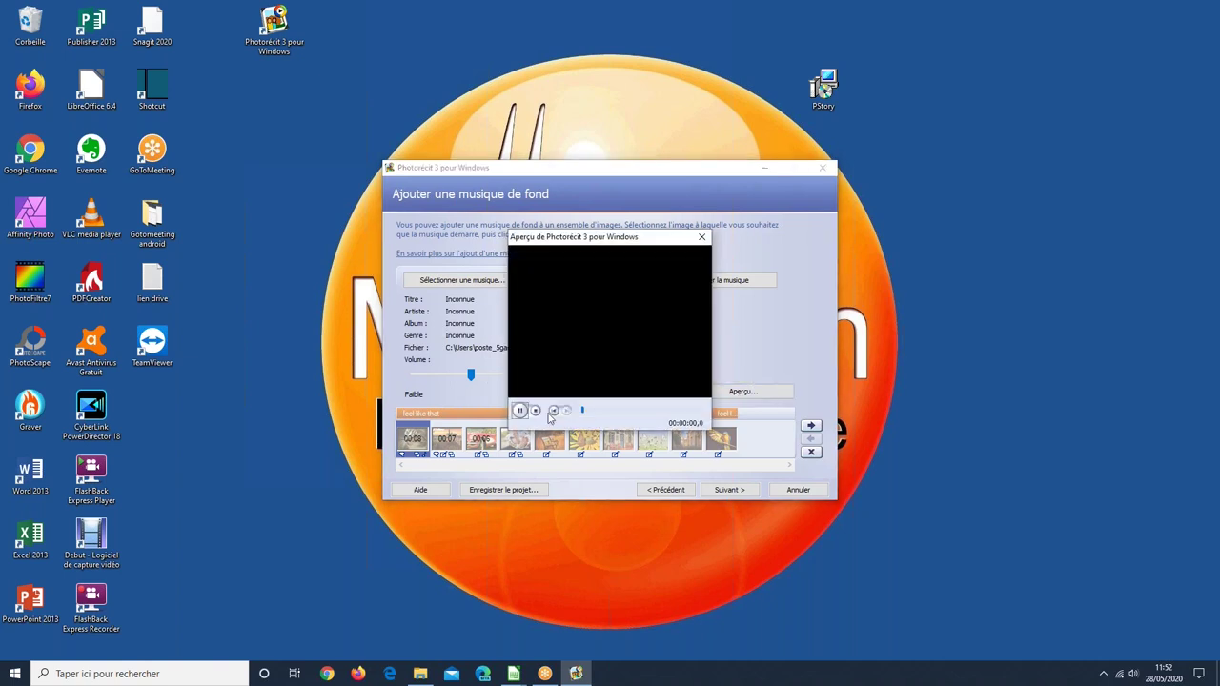
{"action": "left_click", "coordinate": [535, 411]}
{"action": "left_click", "coordinate": [702, 238]}
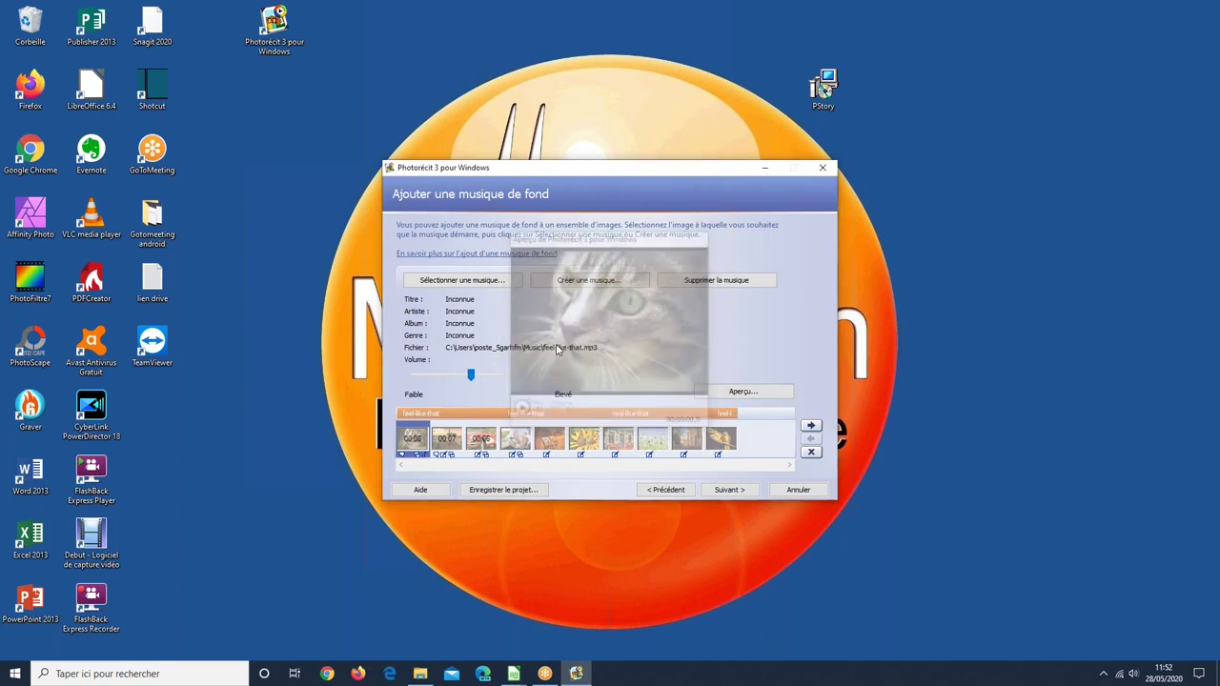
{"action": "left_click_drag", "start_coordinate": [470, 377], "coordinate": [441, 376]}
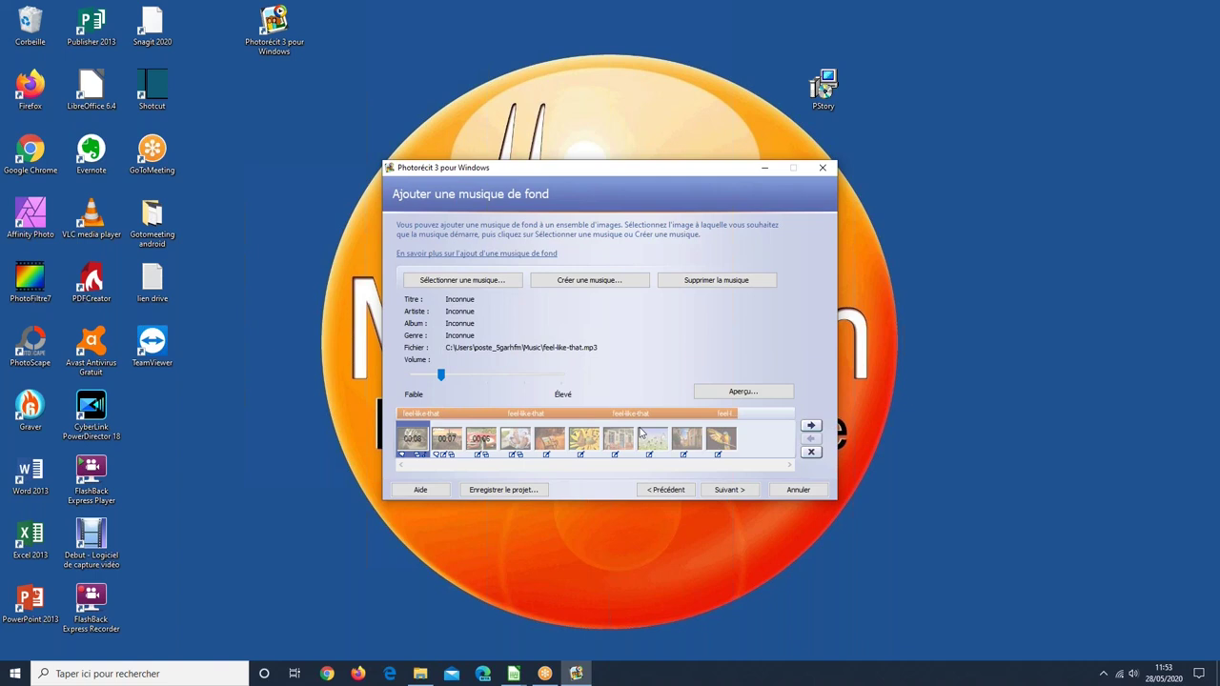
- Replace the background music with created "Bande son : amour" music, Orchestre group and Romantique mood, and continue to saving the story
{"action": "left_click", "coordinate": [582, 286]}
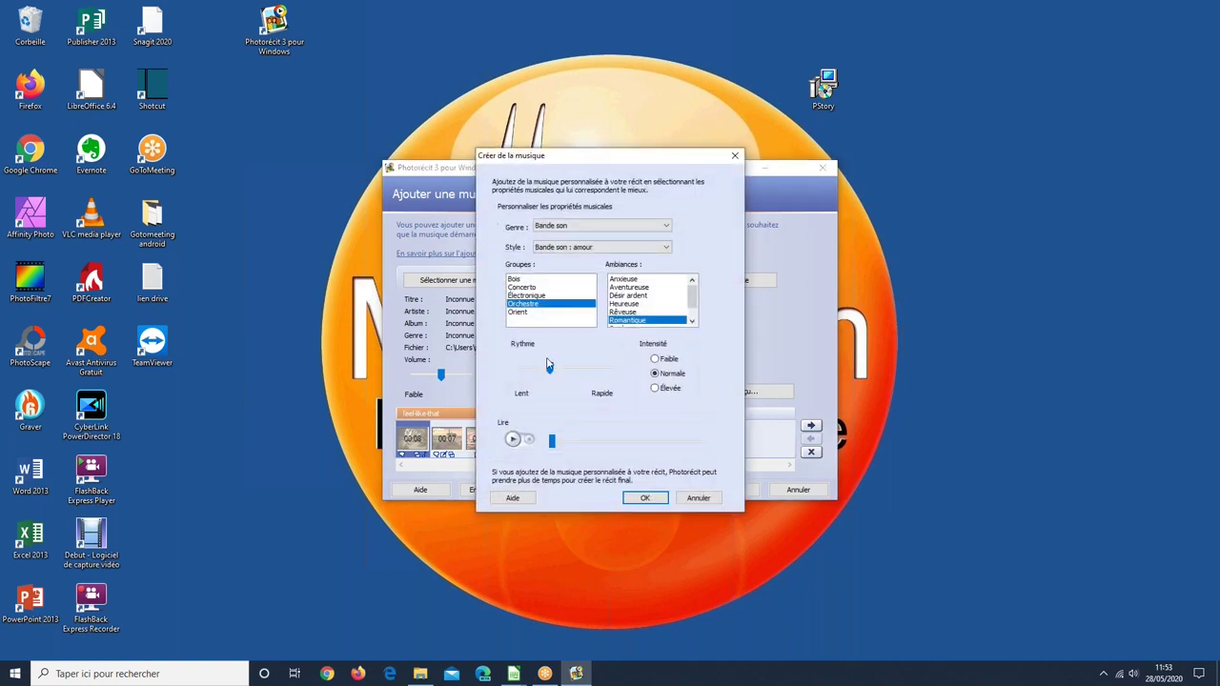
{"action": "left_click", "coordinate": [645, 498]}
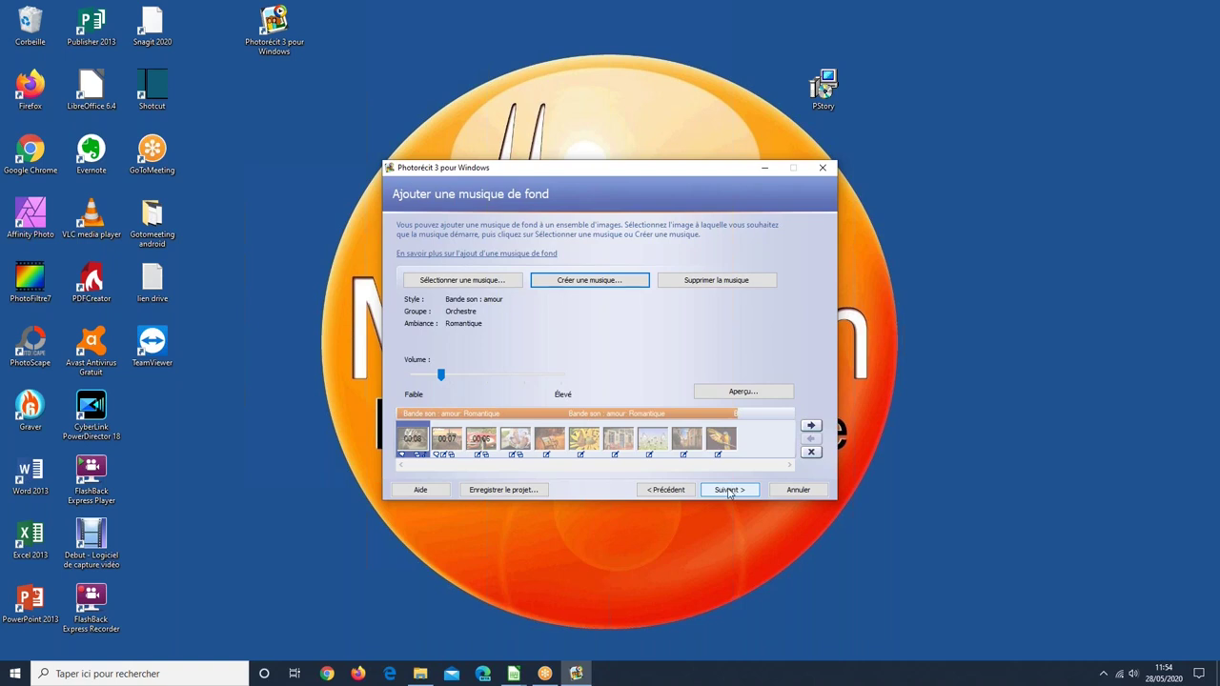
{"action": "left_click", "coordinate": [728, 490]}
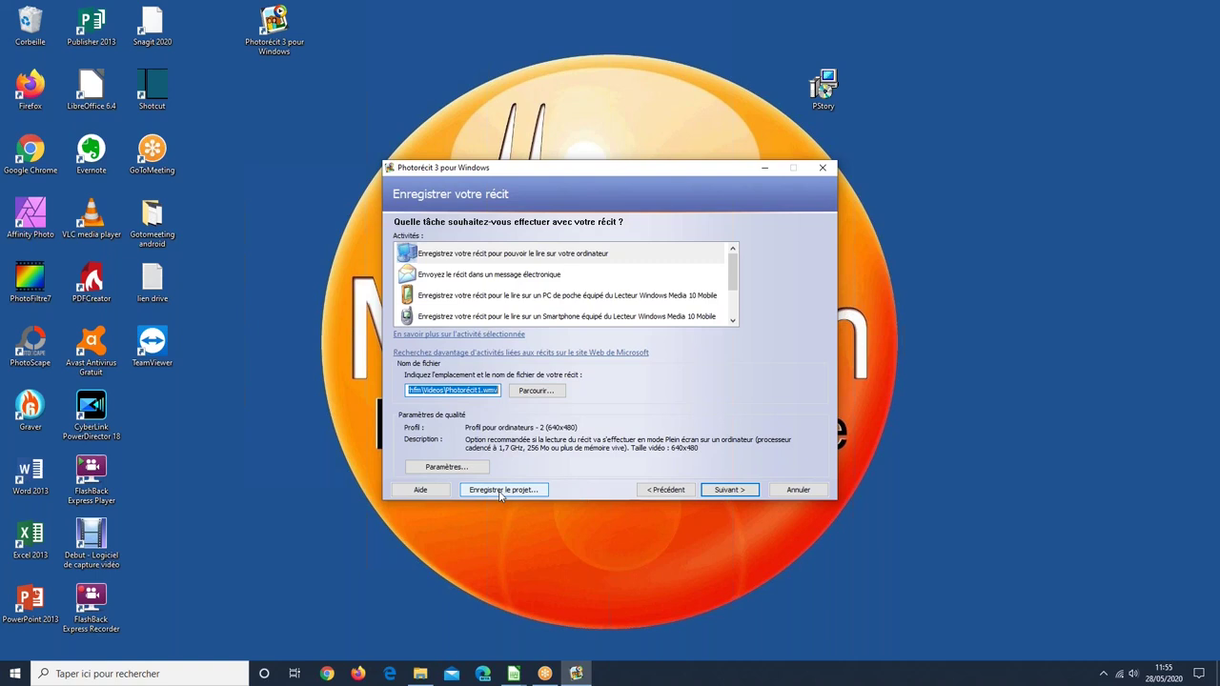
- Save the project as "Photorécit1 projet jeudi" in the Vidéos folder and check that the project file is there
{"action": "left_click", "coordinate": [500, 490]}
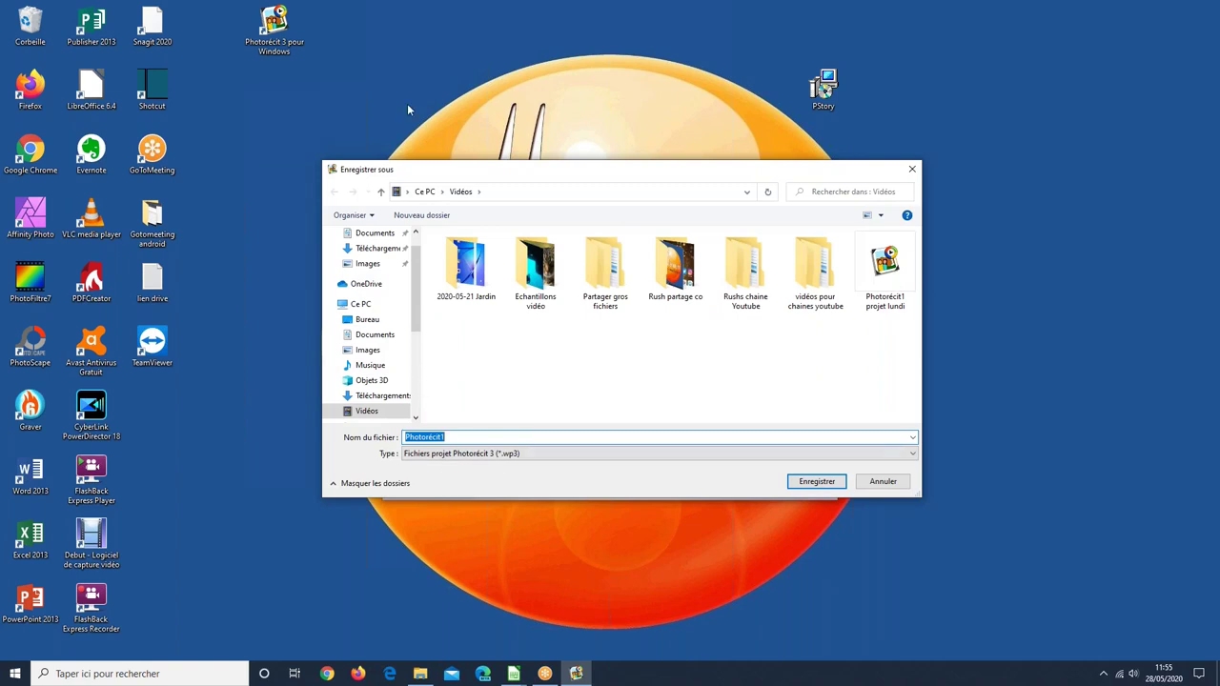
{"action": "left_click", "coordinate": [465, 436]}
{"action": "type", "text": "projet jeudi"}
{"action": "left_click", "coordinate": [815, 481]}
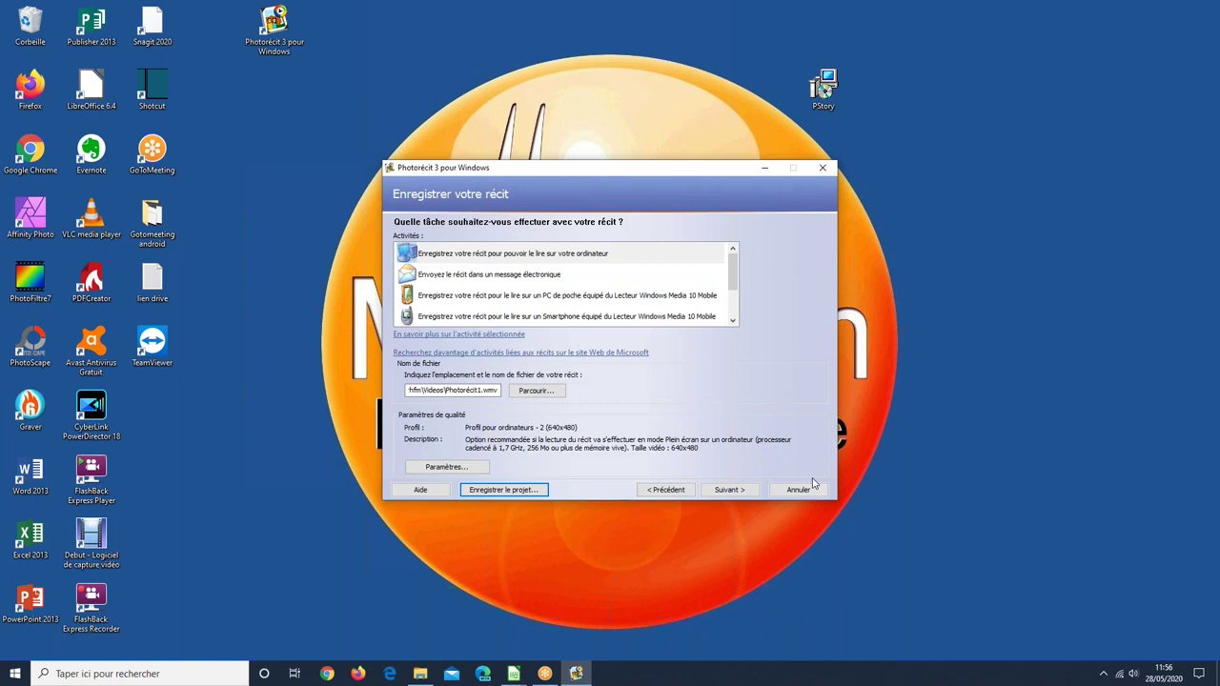
{"action": "left_click", "coordinate": [504, 490]}
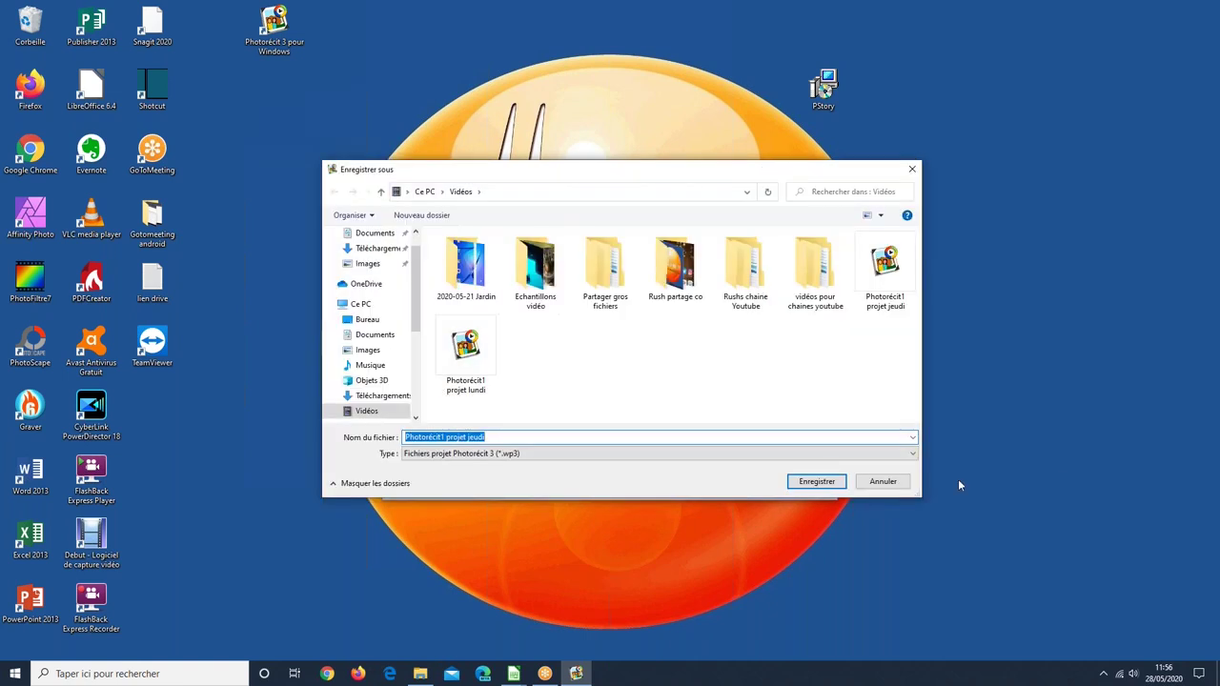
{"action": "left_click", "coordinate": [881, 483]}
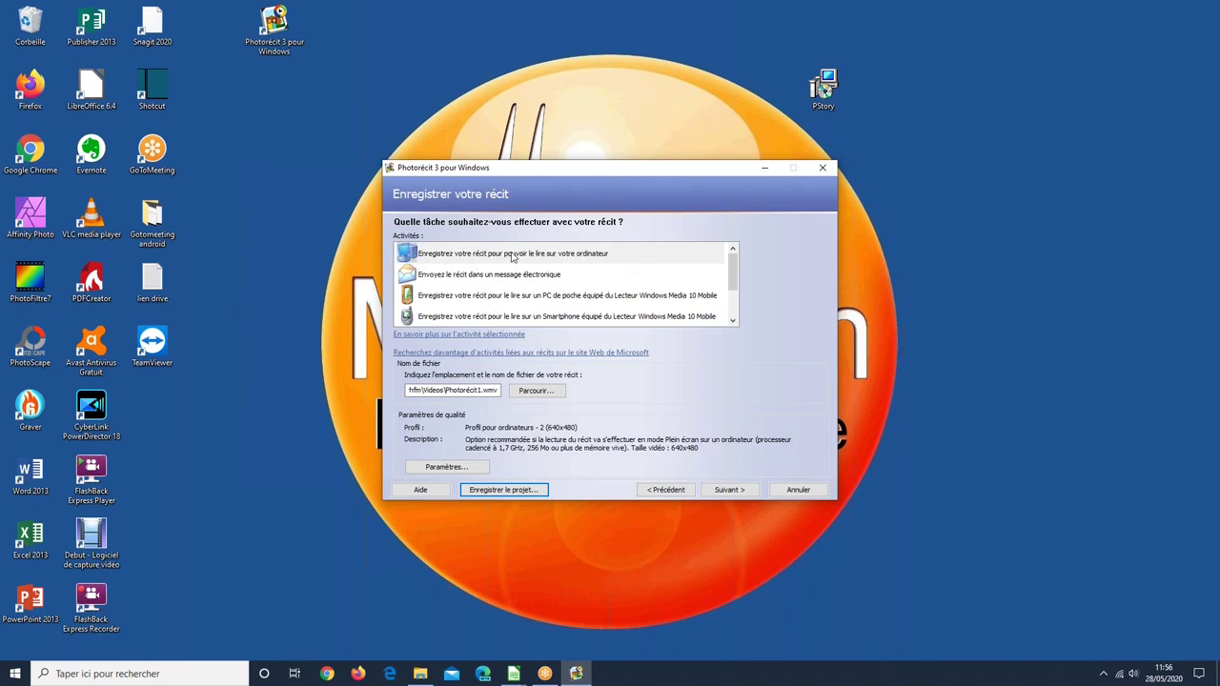
- Choose saving the story for playback on the computer and name the video file "Test photorécit jeudi" in the Vidéos folder
{"action": "left_click", "coordinate": [507, 255]}
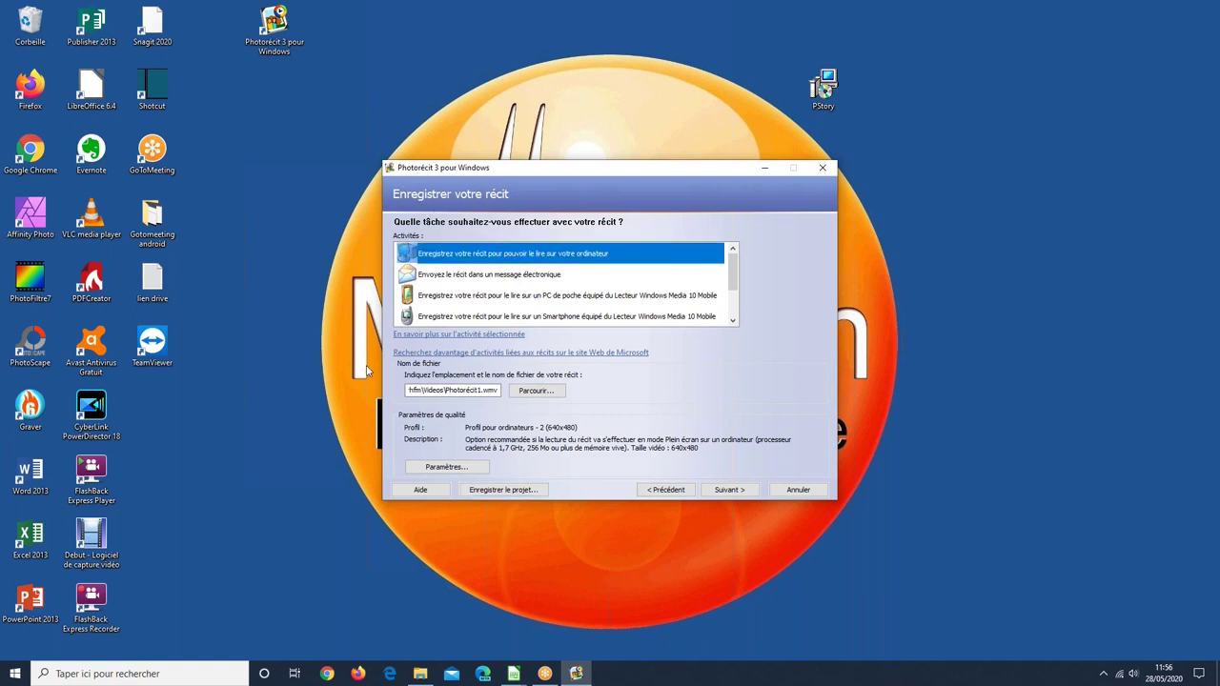
{"action": "left_click", "coordinate": [543, 392]}
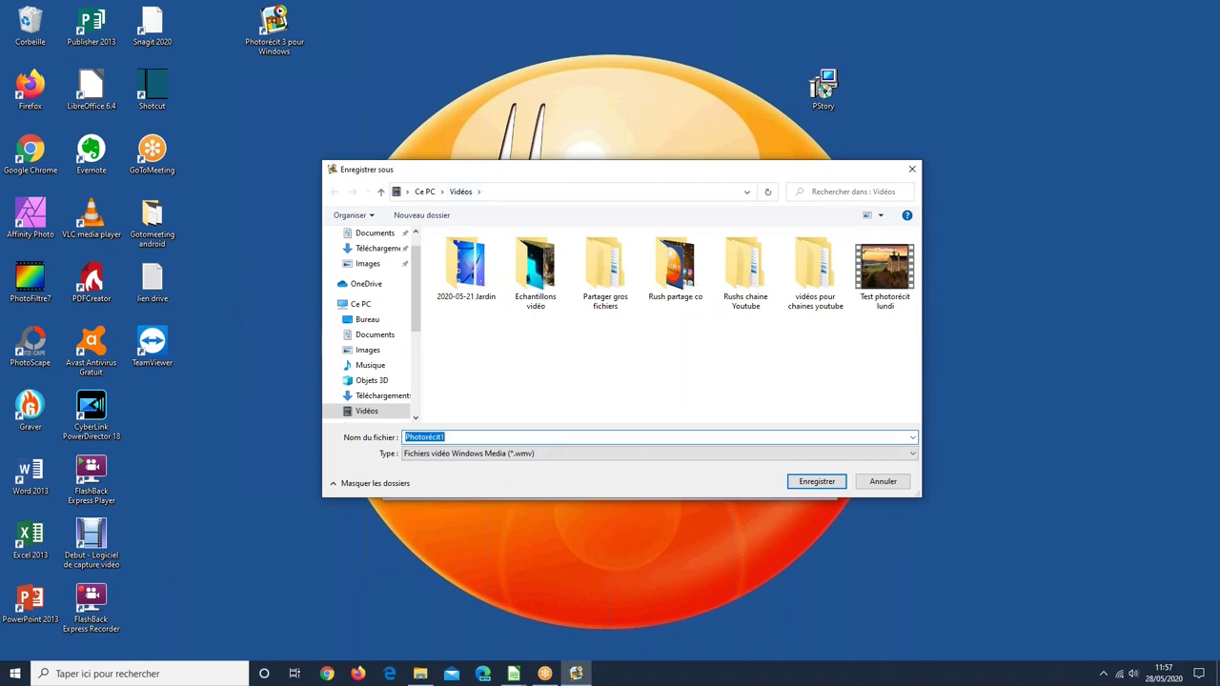
{"action": "type", "text": "Test ph"}
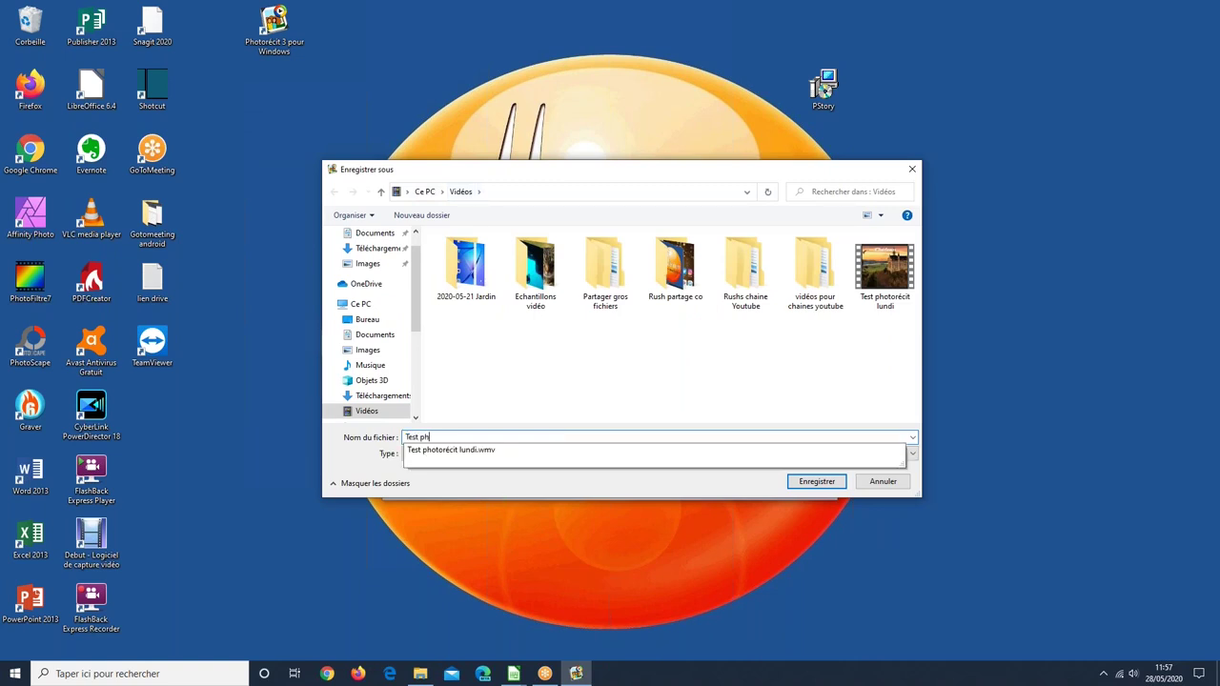
{"action": "type", "text": "otorécit jeudi"}
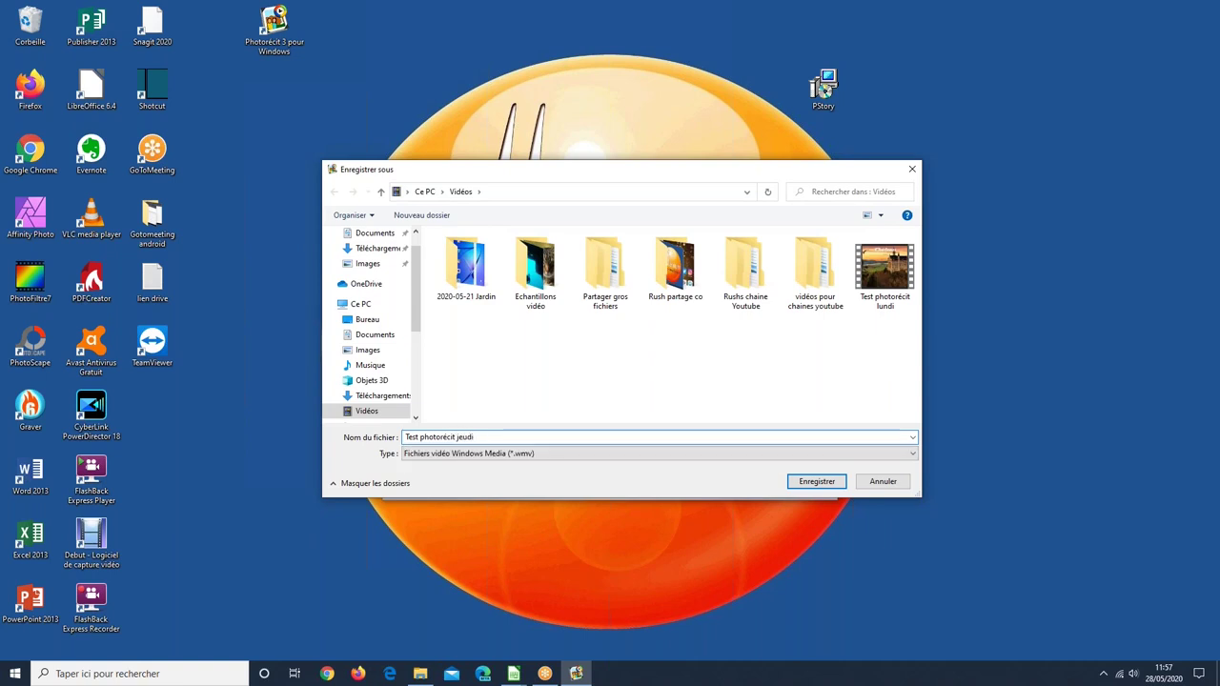
{"action": "left_click", "coordinate": [811, 483]}
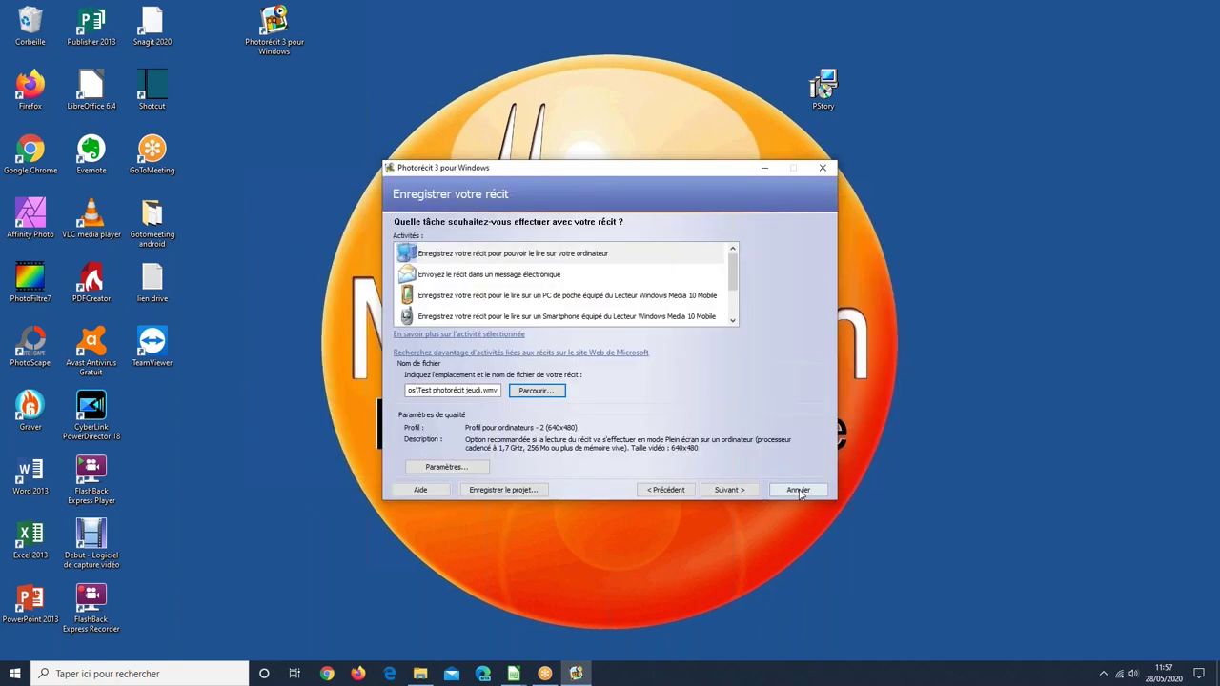
- Set the quality profile to "Profil pour ordinateur - 4 (1024x768)" and generate the story video
{"action": "left_click", "coordinate": [437, 467]}
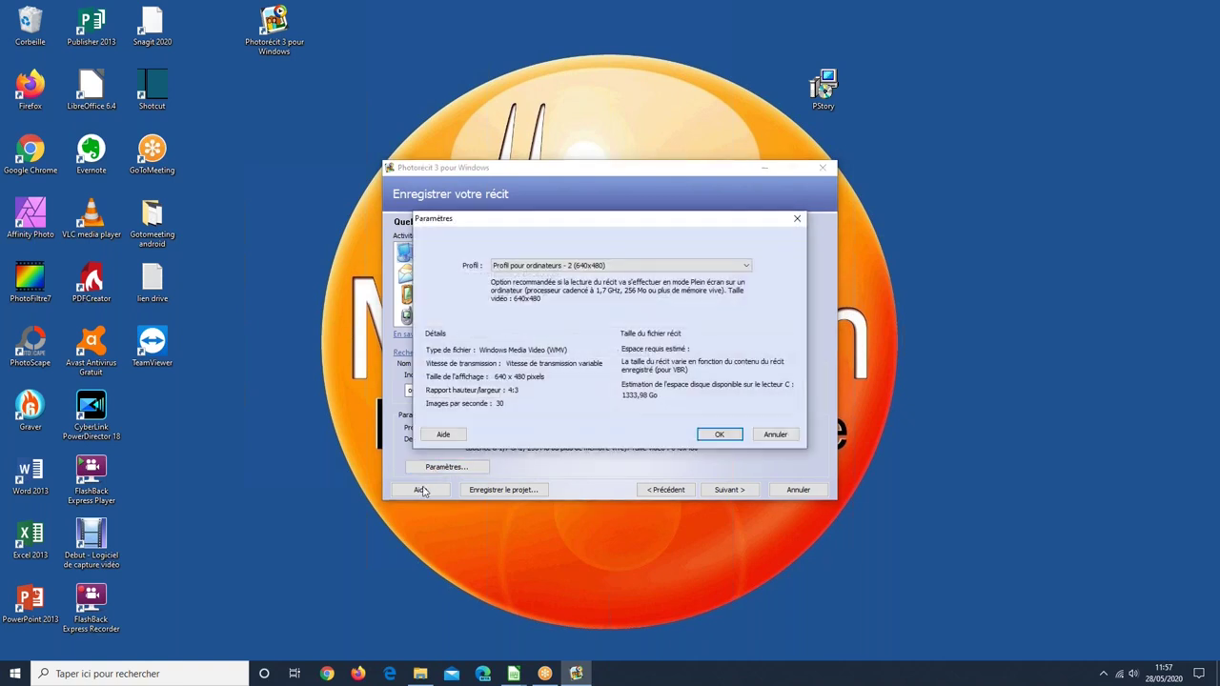
{"action": "left_click", "coordinate": [531, 268]}
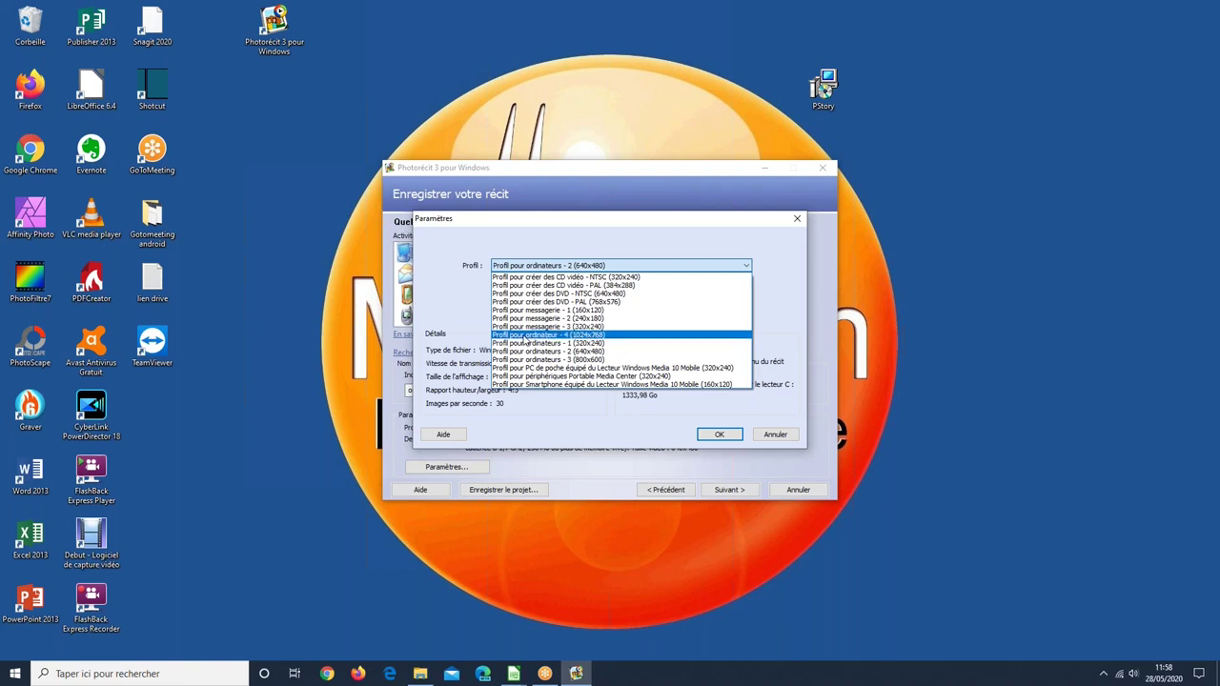
{"action": "left_click", "coordinate": [526, 338]}
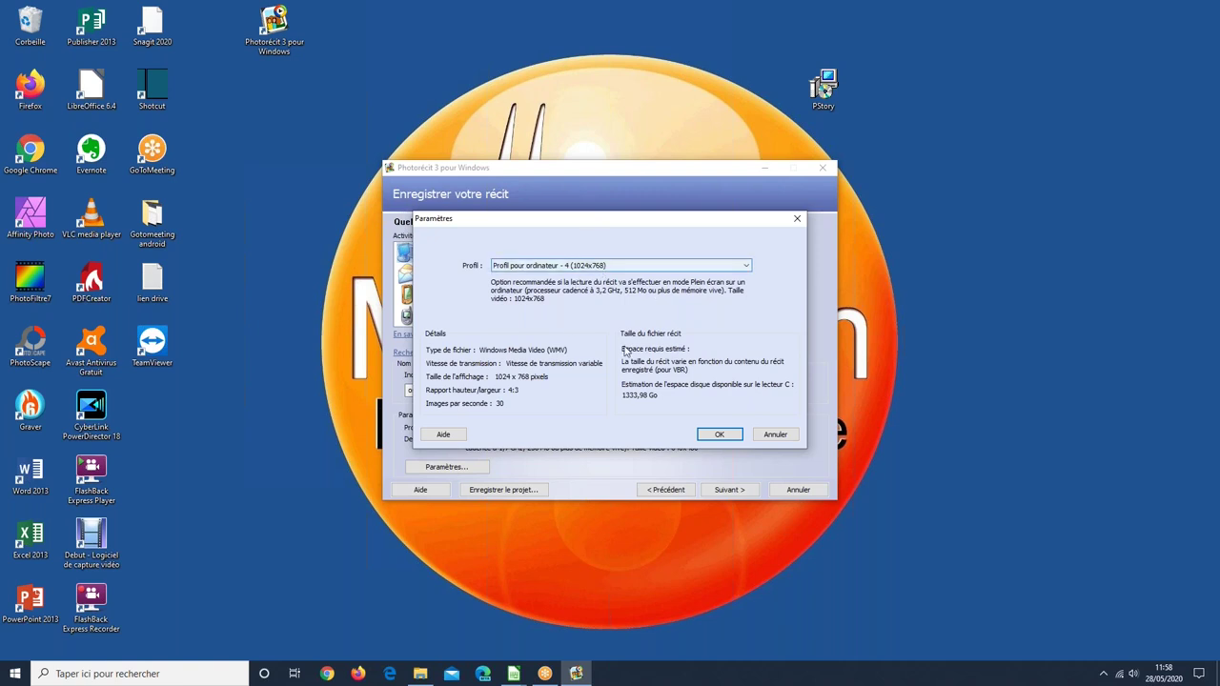
{"action": "left_click", "coordinate": [728, 437]}
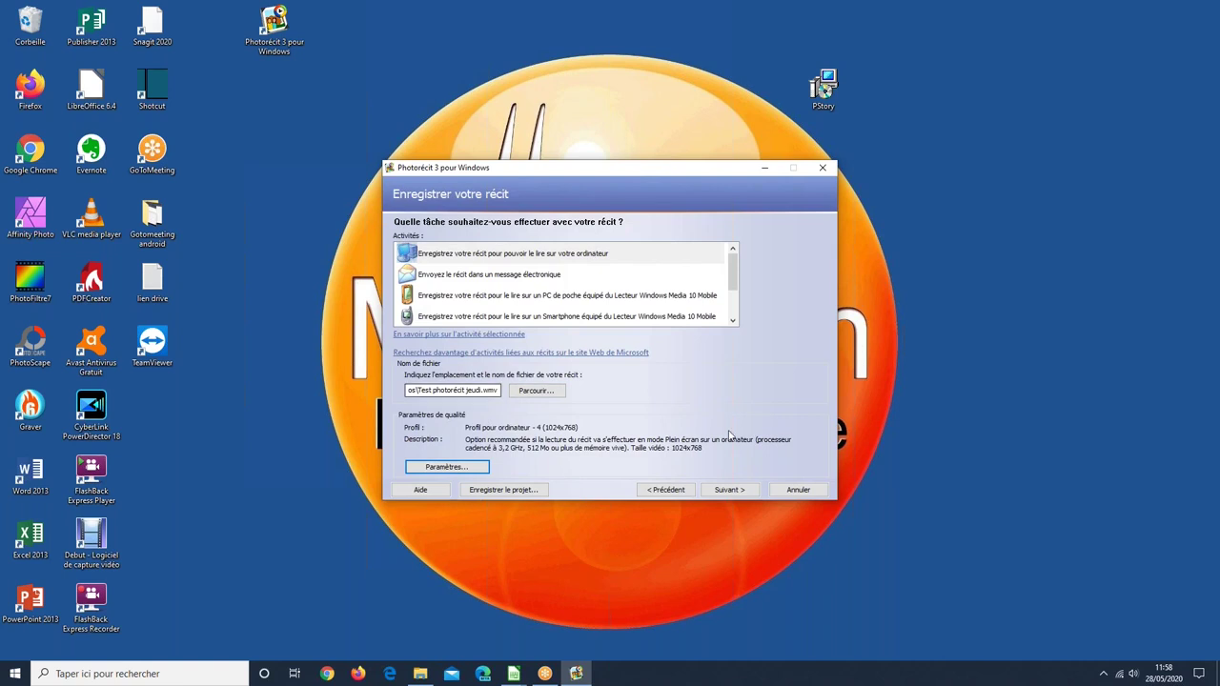
{"action": "left_click", "coordinate": [729, 490]}
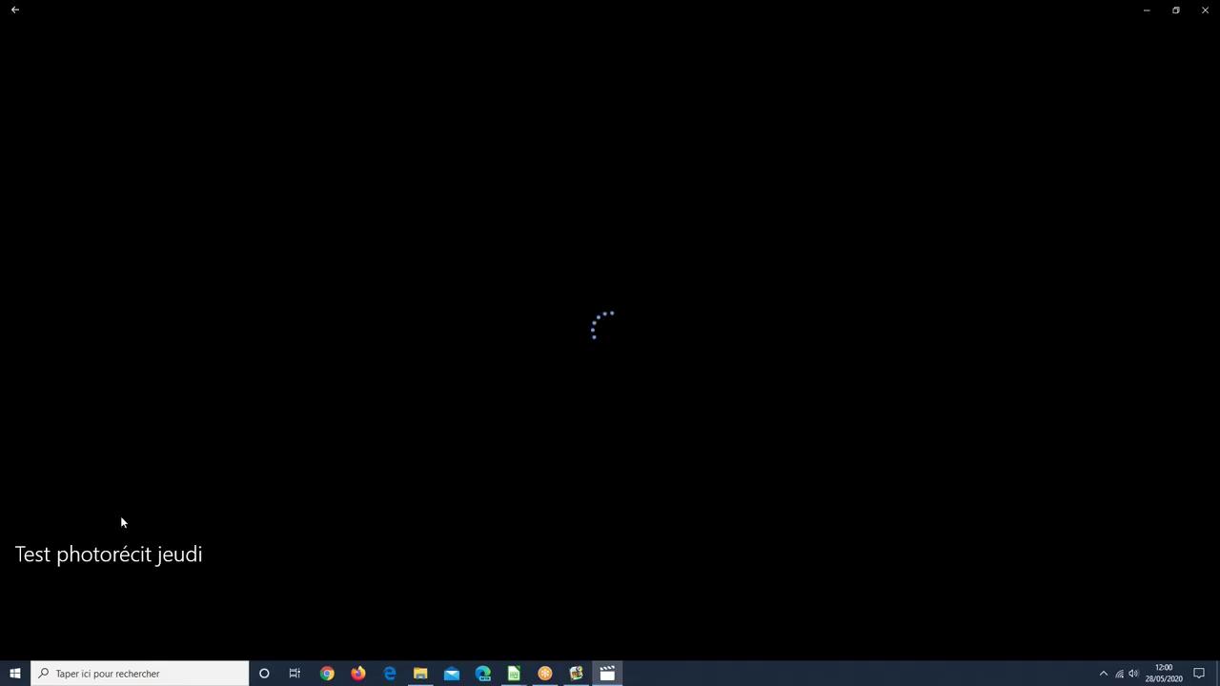
- Play the start of the finished story video in full screen, pause it and close the player
{"action": "double_click", "coordinate": [469, 467]}
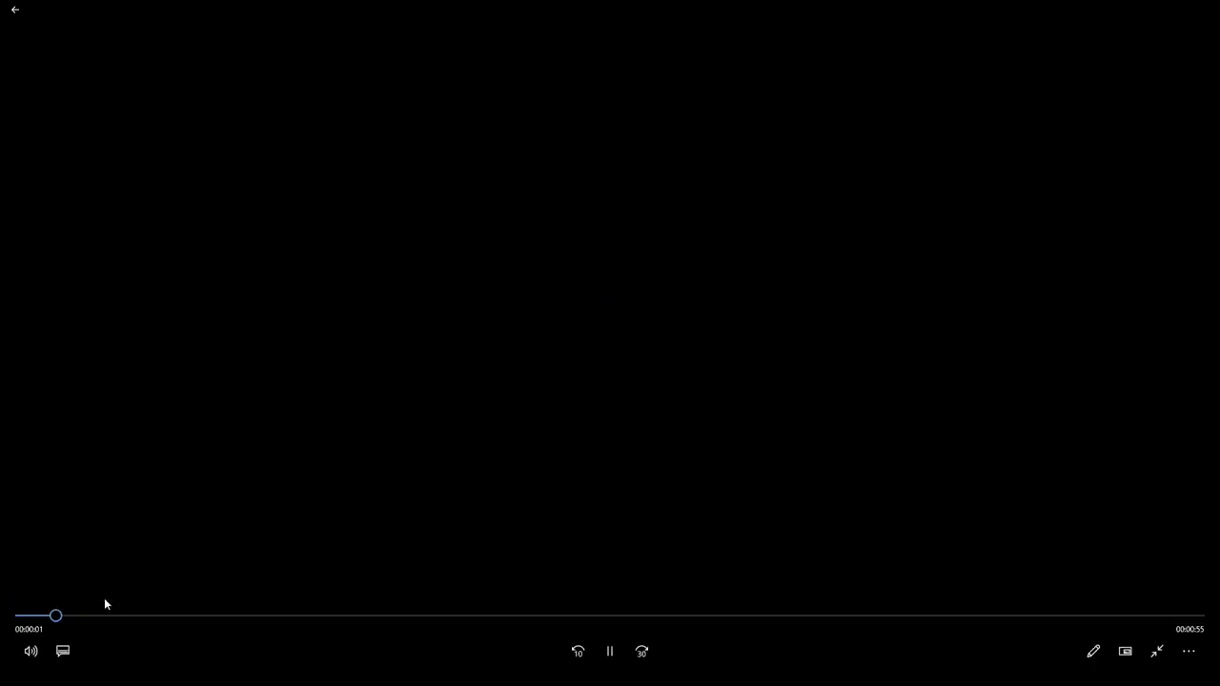
{"action": "left_click", "coordinate": [104, 599]}
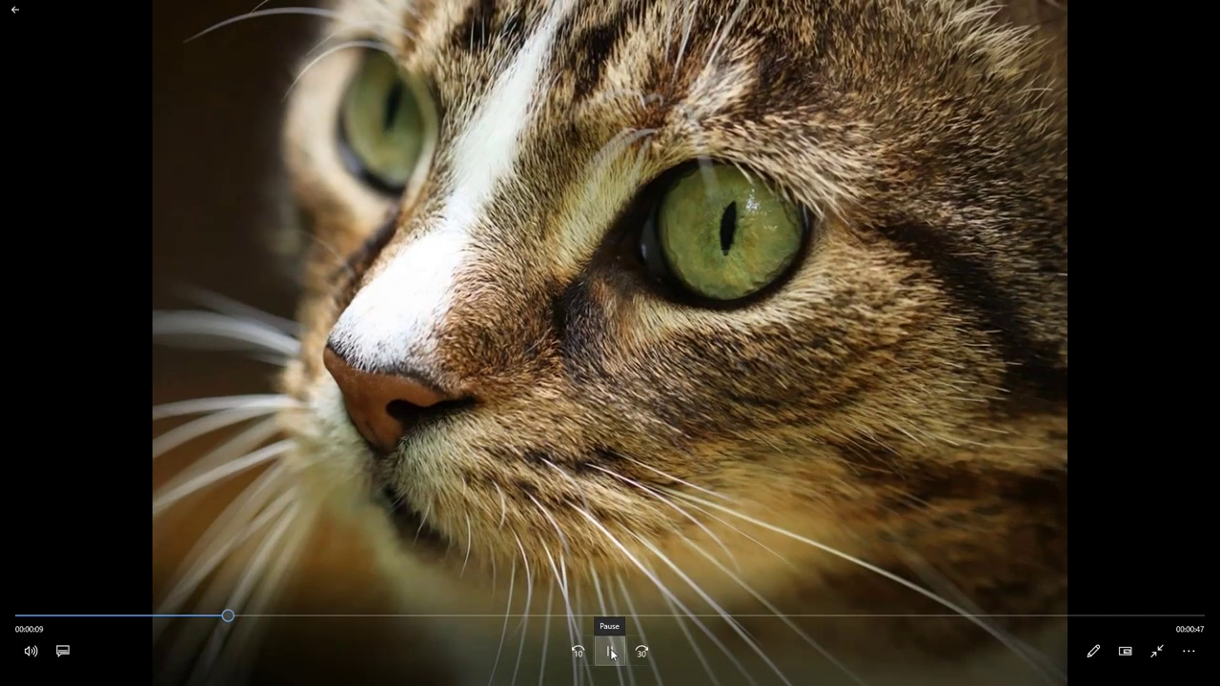
{"action": "left_click", "coordinate": [611, 653]}
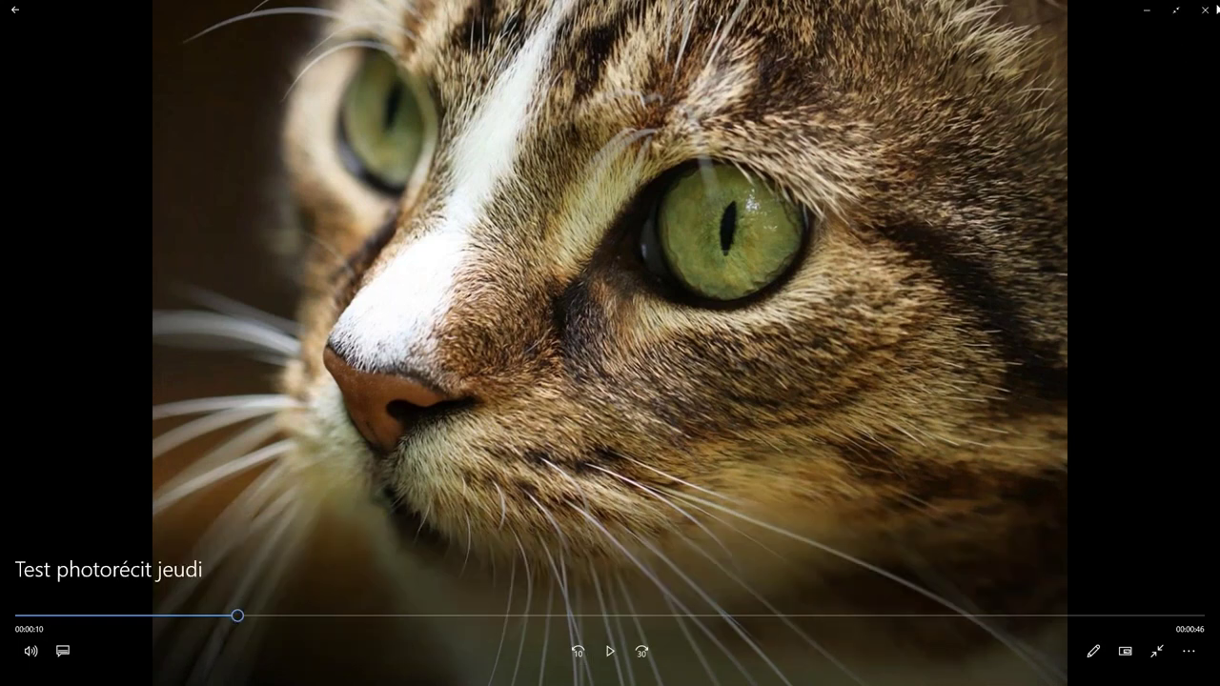
{"action": "key", "text": "alt+F4"}
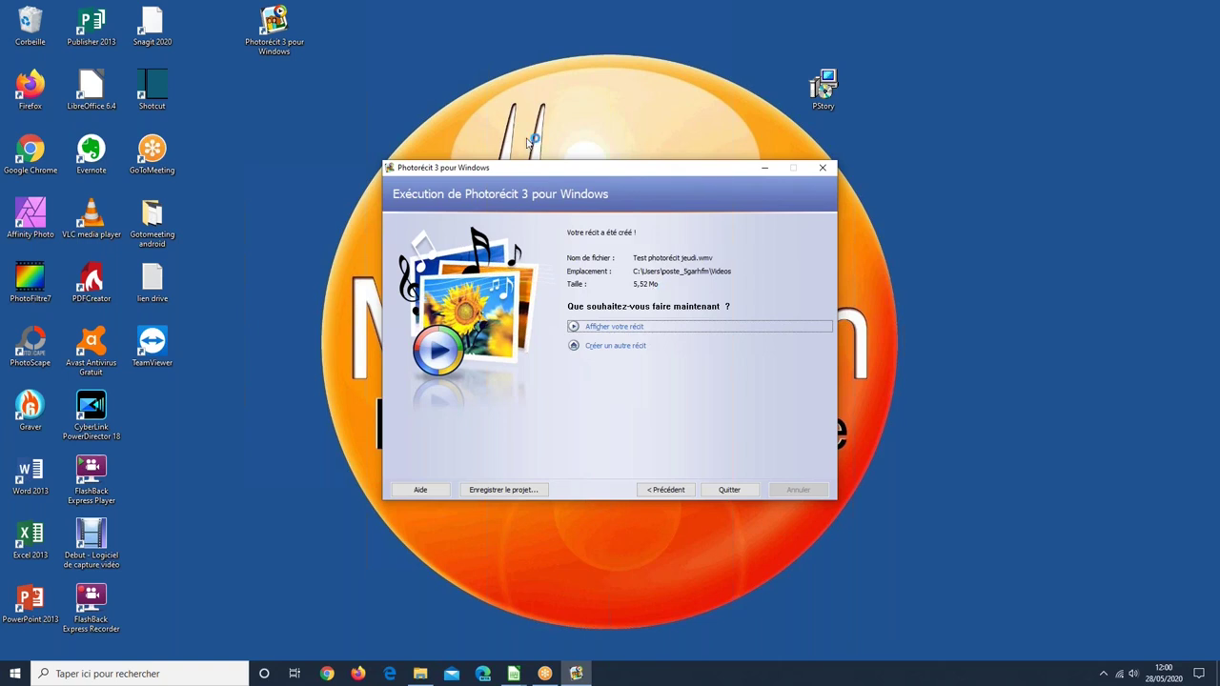
- Go back through the wizard to the narration and animation page, and return to the completion page
{"action": "left_click", "coordinate": [656, 491]}
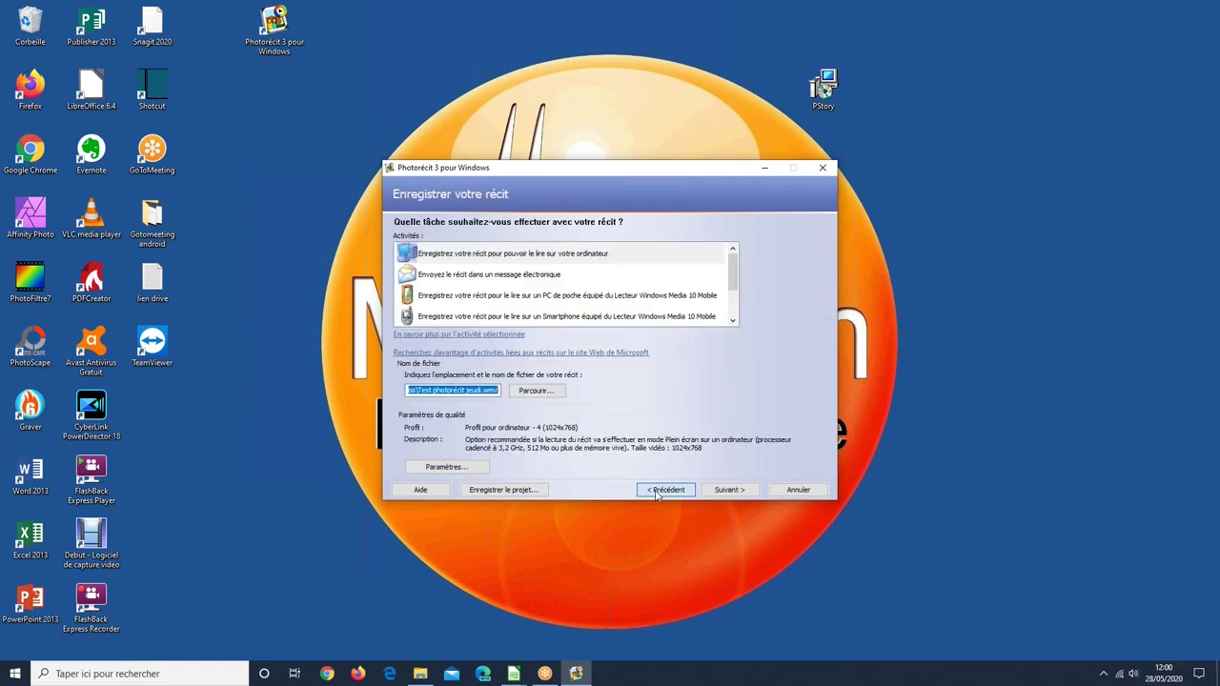
{"action": "left_click", "coordinate": [658, 490]}
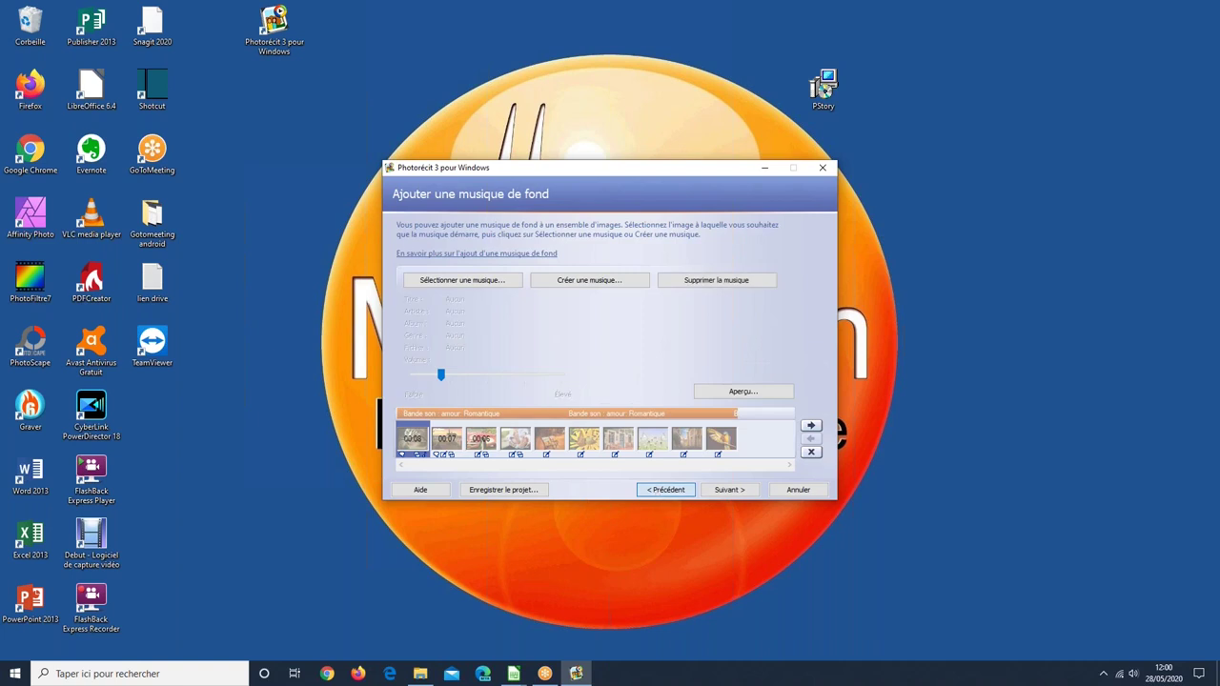
{"action": "left_click", "coordinate": [664, 489]}
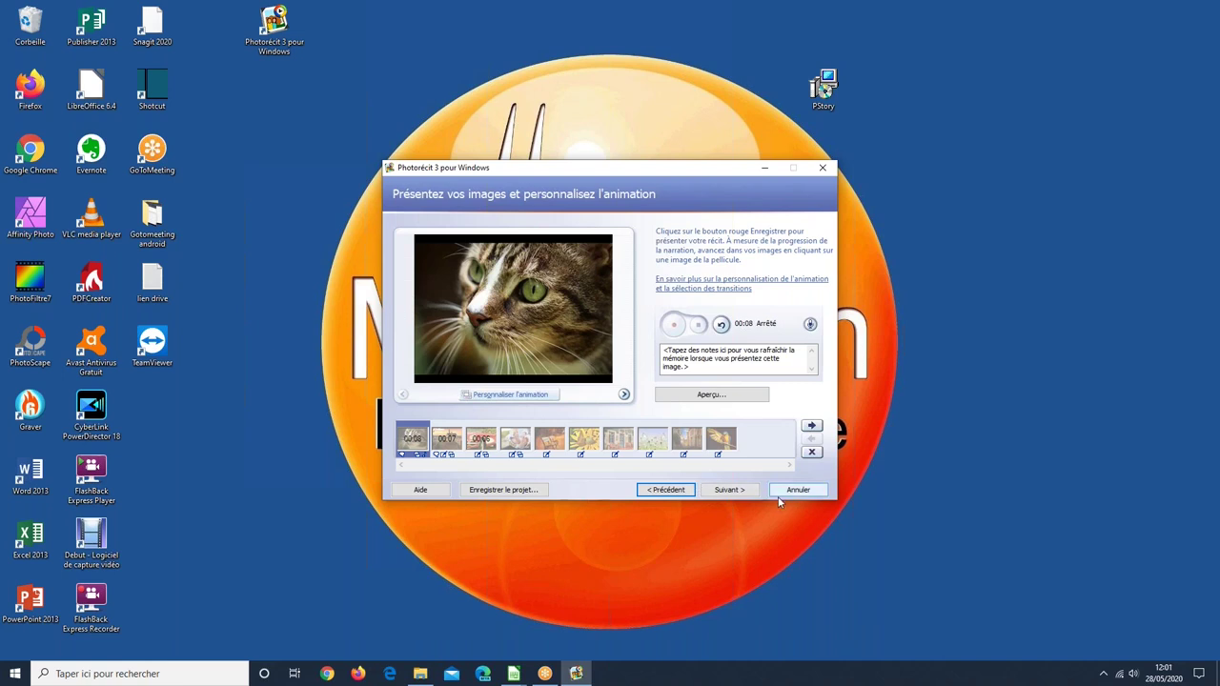
{"action": "left_click", "coordinate": [727, 490]}
{"action": "left_click", "coordinate": [729, 490]}
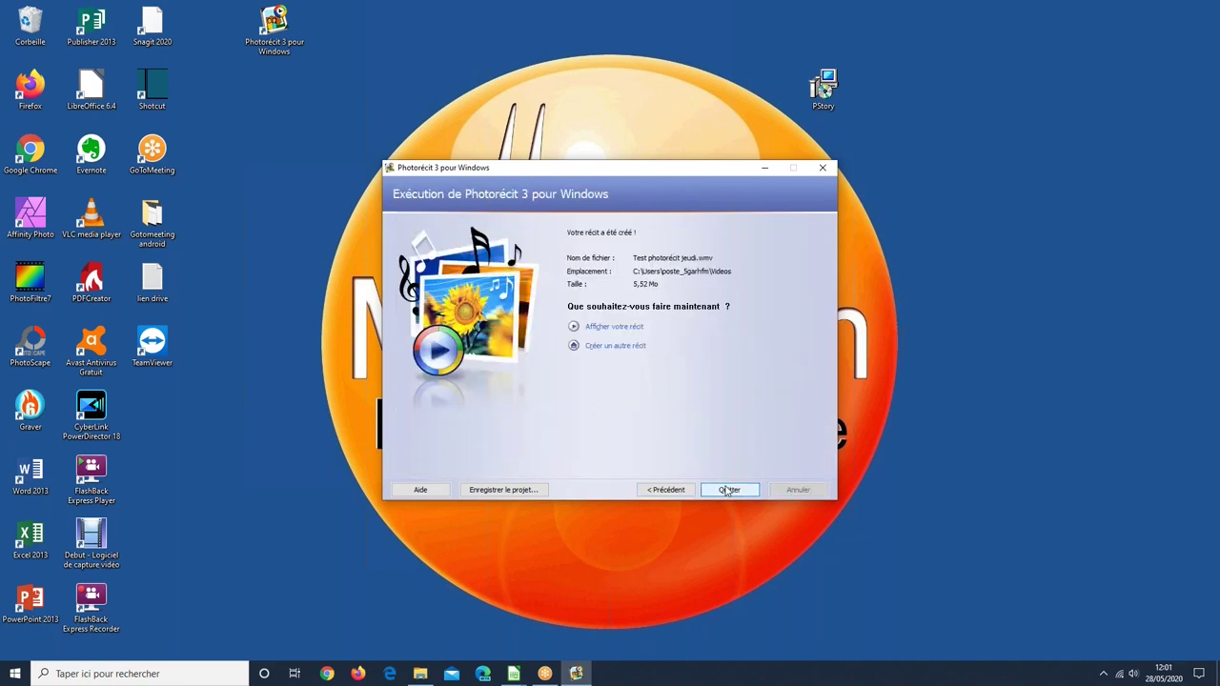
- Quit Photorécit 3 and start it again from the desktop
{"action": "left_click", "coordinate": [729, 490]}
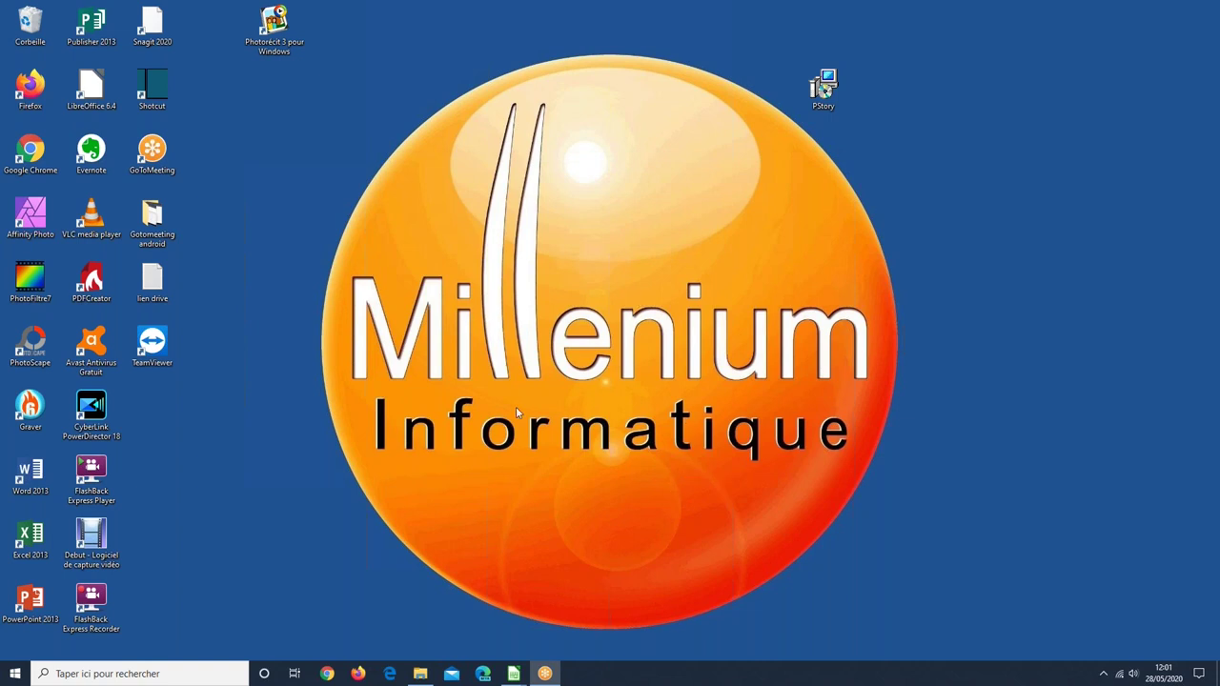
{"action": "left_click", "coordinate": [271, 26]}
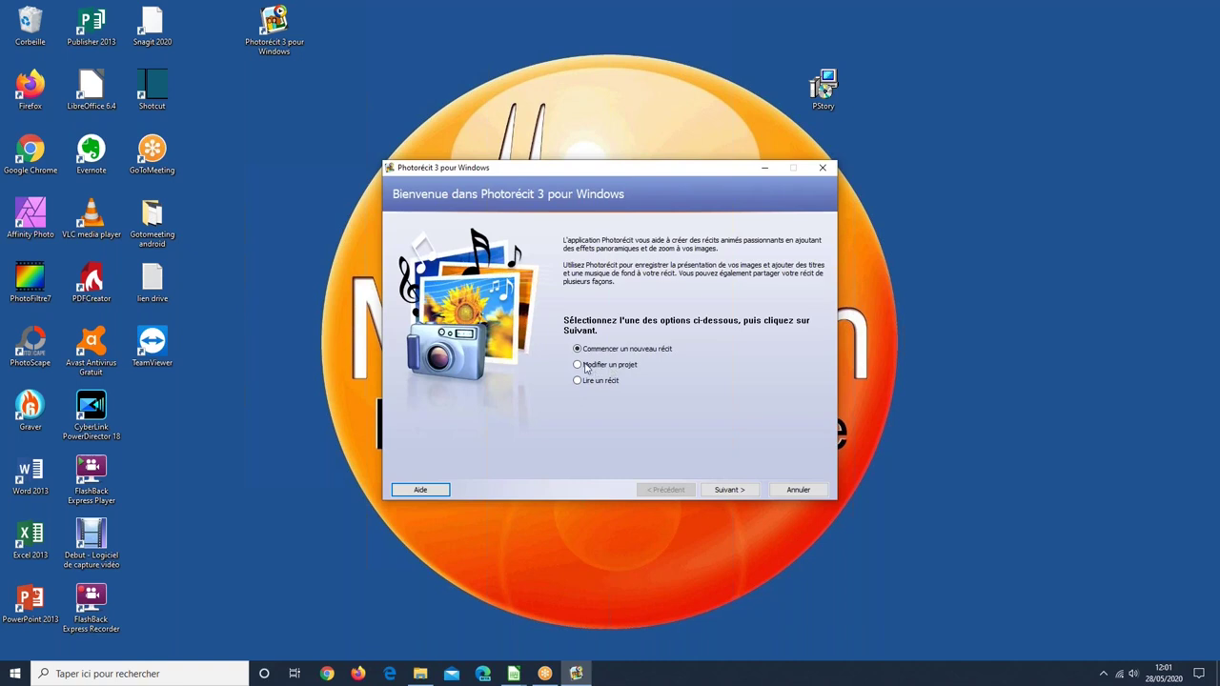
- Choose to modify an existing project and open "Photorécit1 projet jeudi" from the Vidéos folder
{"action": "left_click", "coordinate": [580, 366]}
{"action": "left_click", "coordinate": [735, 492]}
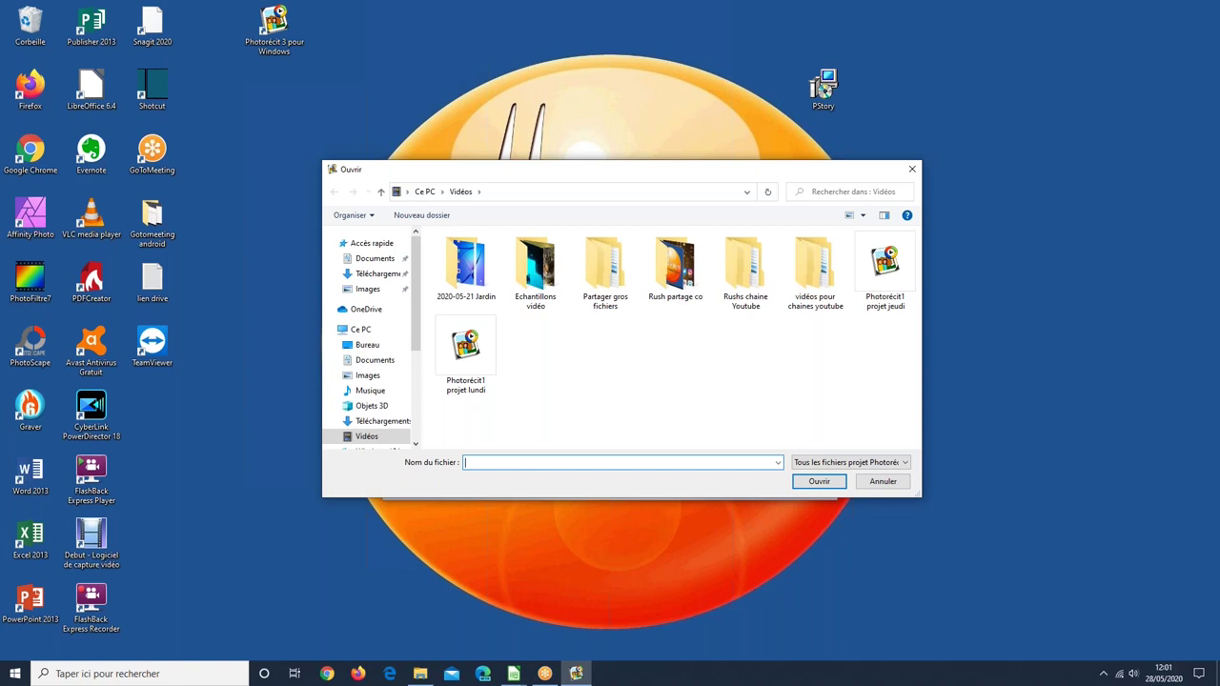
{"action": "left_click", "coordinate": [871, 274]}
{"action": "double_click", "coordinate": [871, 273]}
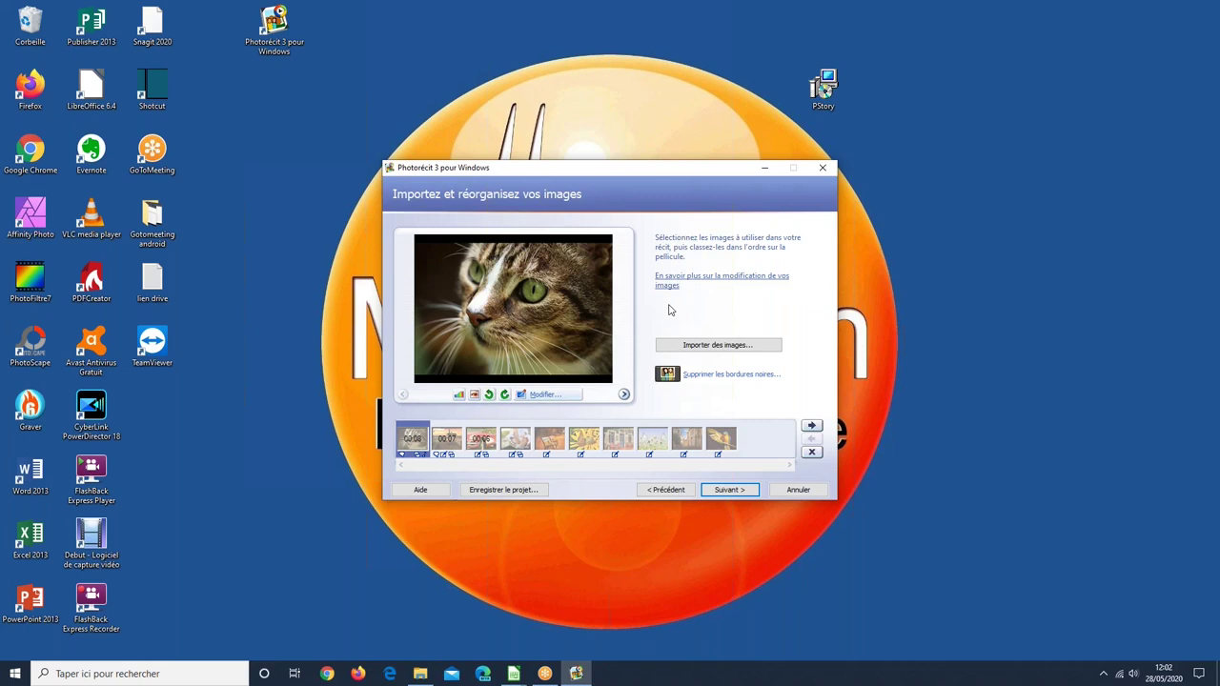
- Return to the welcome page, continue working on the current story, and advance to the image title page
{"action": "left_click", "coordinate": [680, 491]}
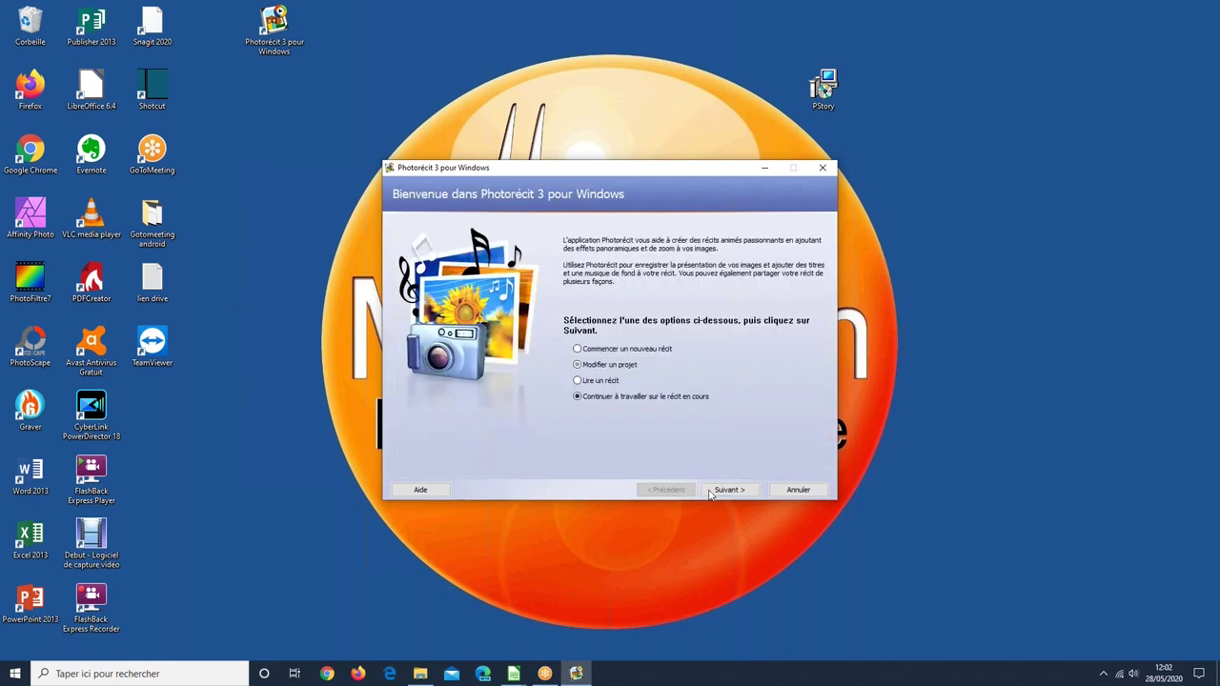
{"action": "left_click", "coordinate": [722, 491]}
{"action": "left_click", "coordinate": [721, 492]}
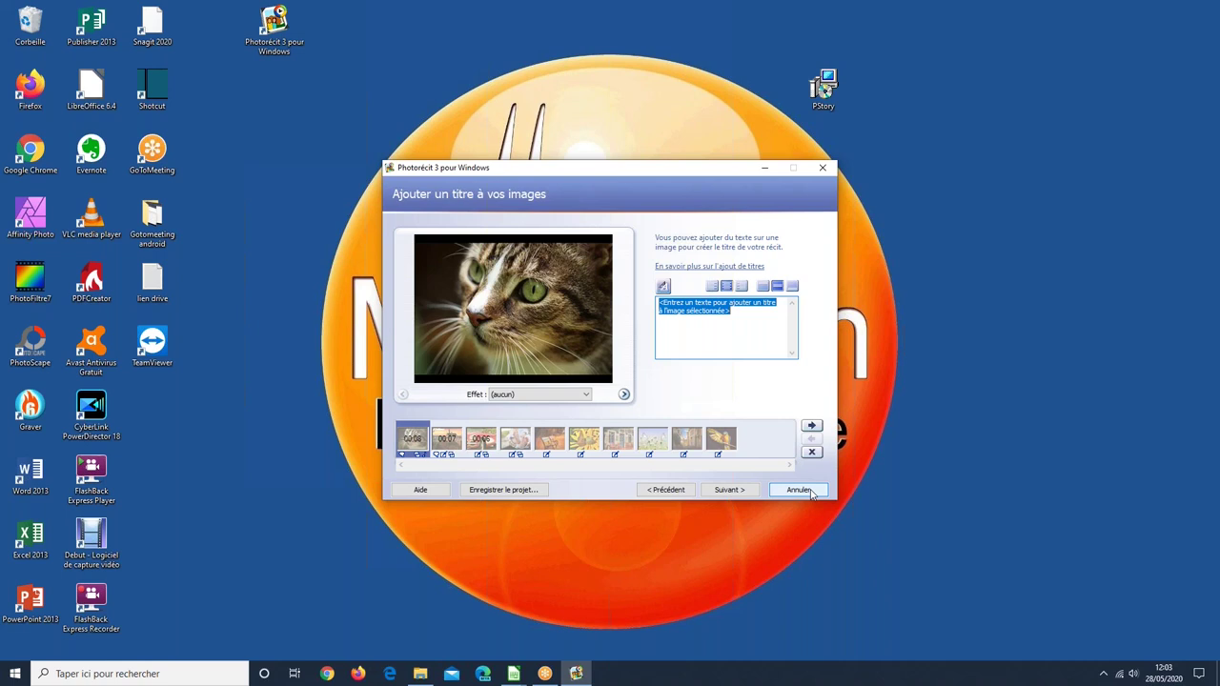
- Switch to File Explorer to view the Vidéos folder, close its window, and quit Photorécit 3
{"action": "left_click", "coordinate": [421, 674]}
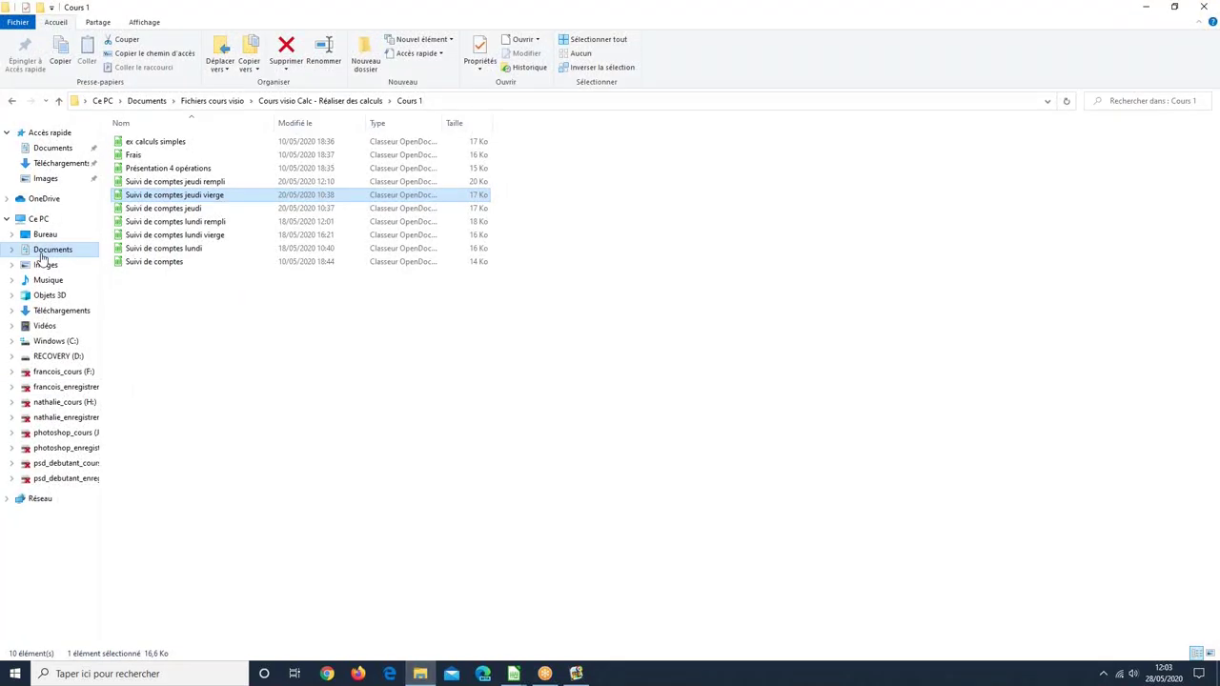
{"action": "left_click", "coordinate": [43, 326]}
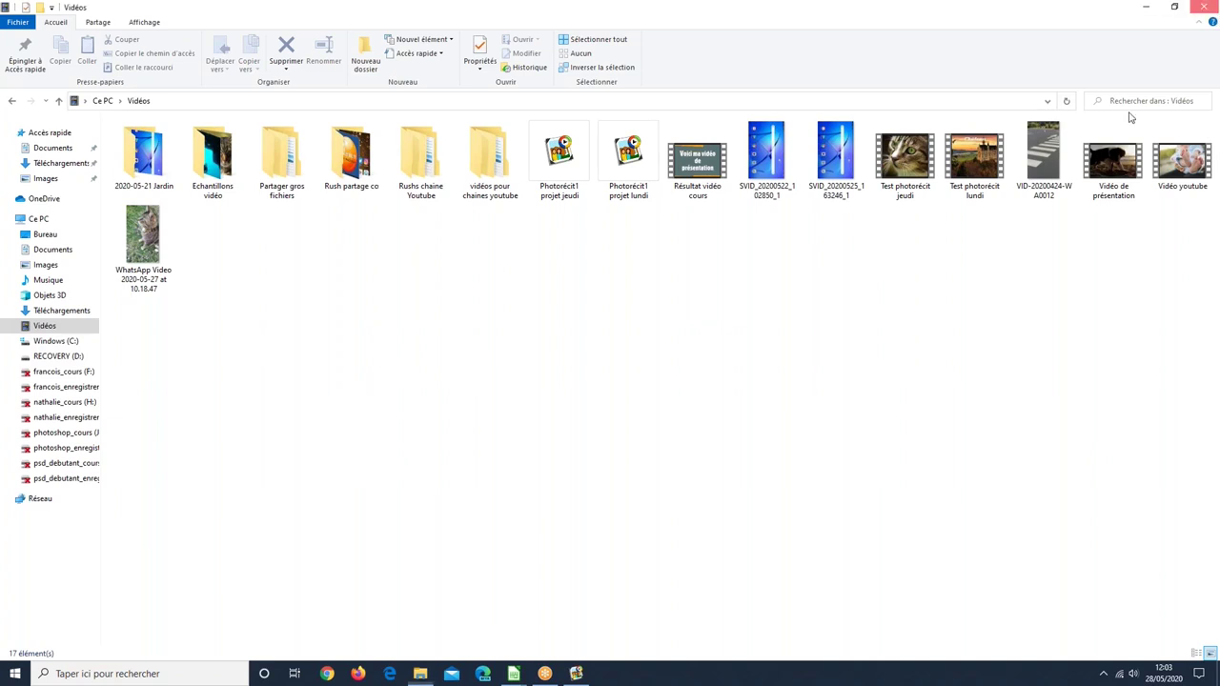
{"action": "left_click", "coordinate": [1204, 8]}
{"action": "left_click", "coordinate": [799, 490]}
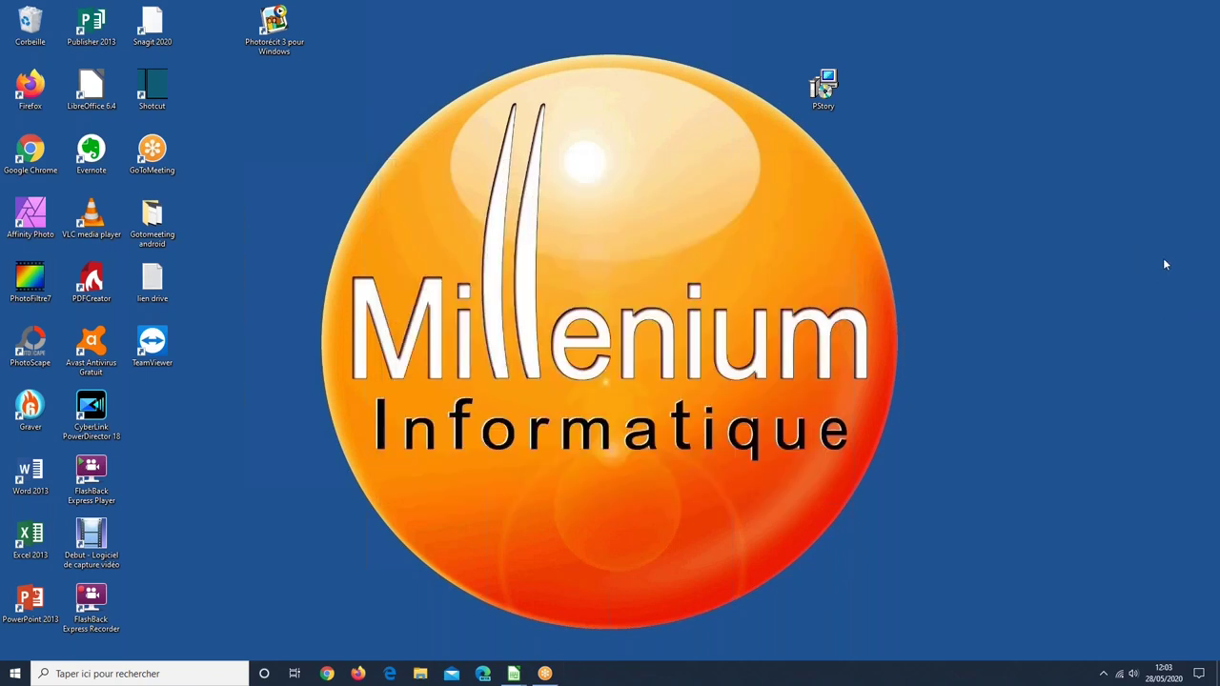